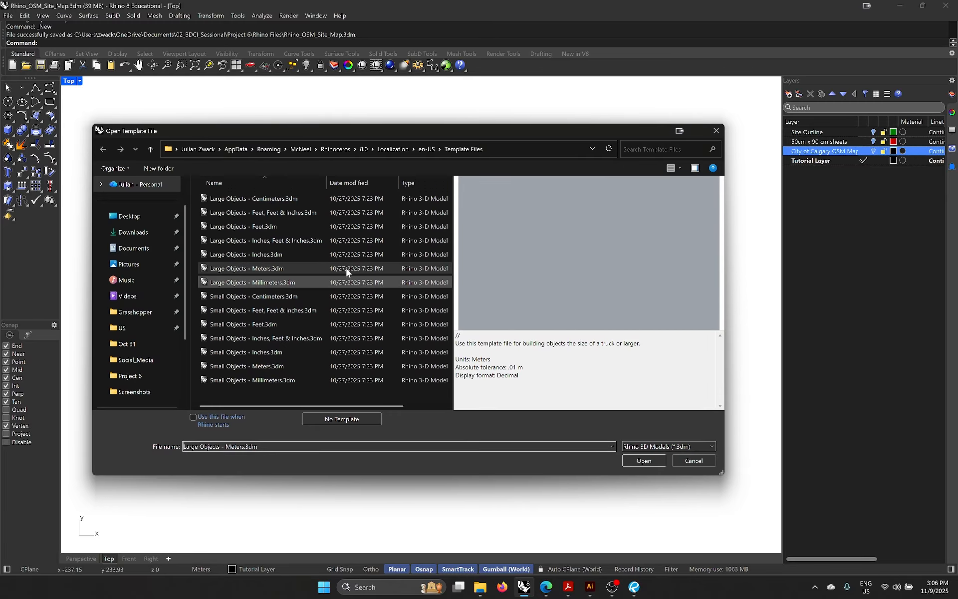
Step: Import map (2).pdf from Downloads, preserving units at 1 inch to 10 Rhino units and bringing in fills as boundary curves
click(694, 460)
scroll(457, 202, up, 2)
scroll(457, 259, down, 1)
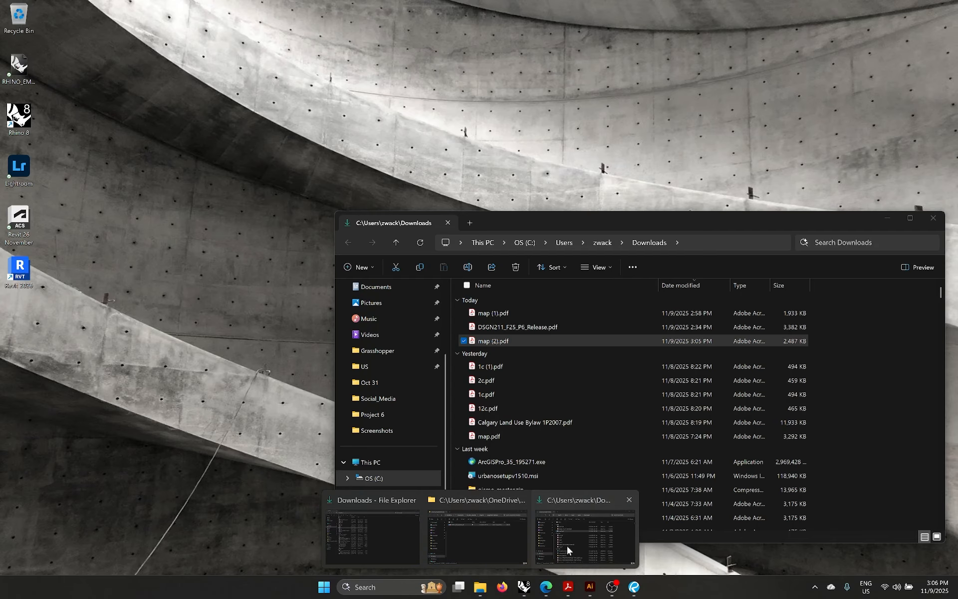
click(566, 546)
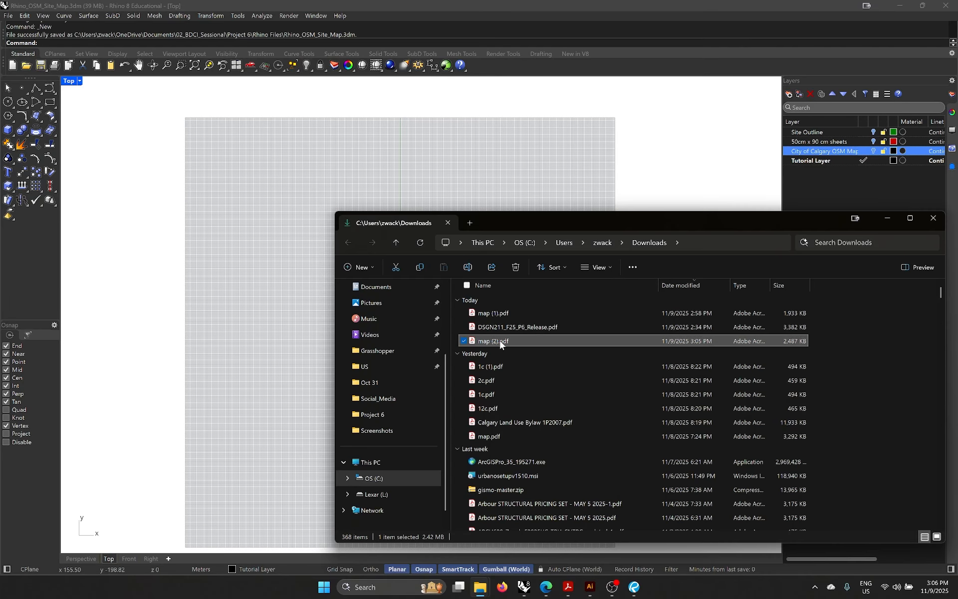
drag(496, 344, 280, 234)
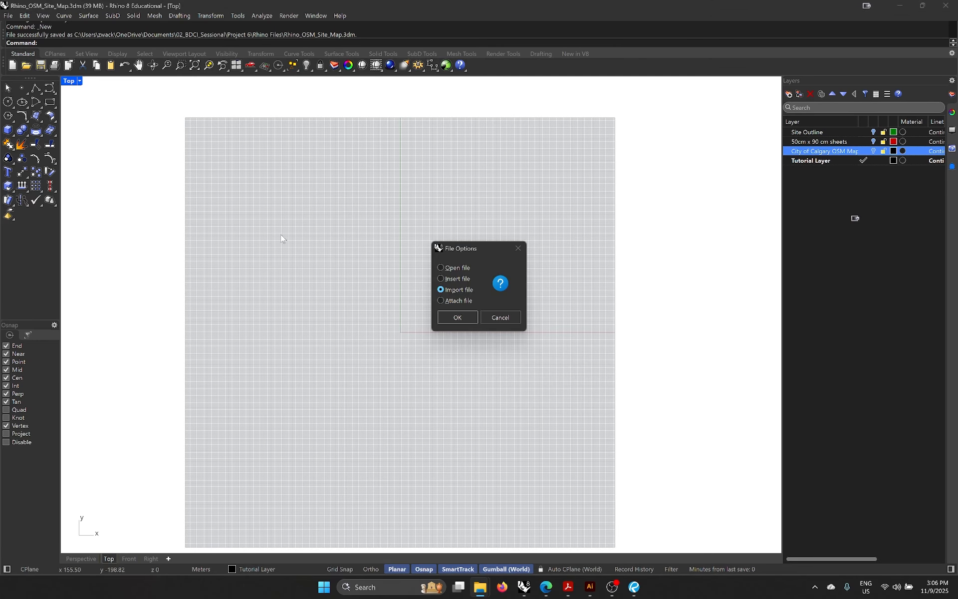
click(458, 317)
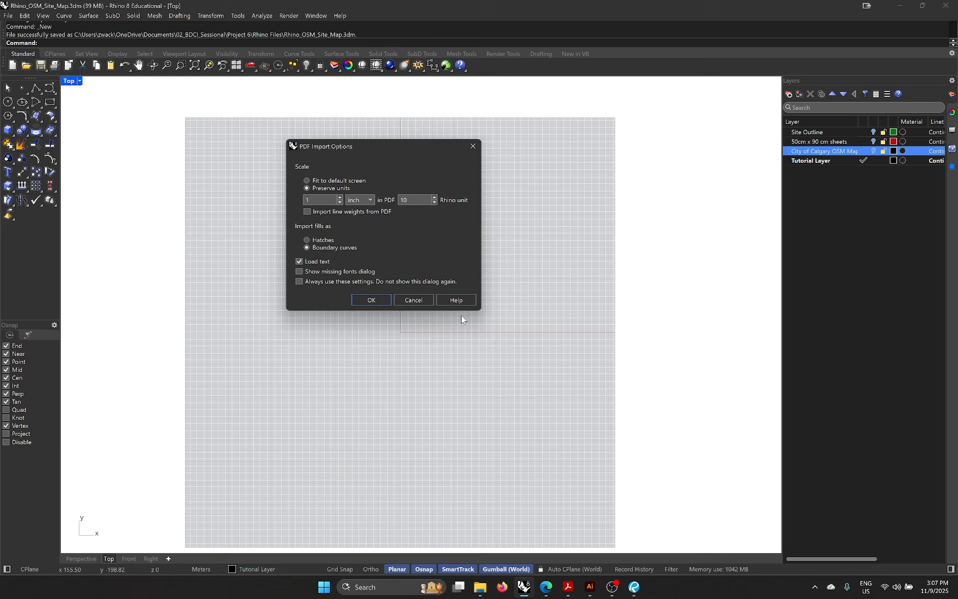
click(318, 248)
click(370, 300)
Step: Clear the selection and examine the overlapping text labels in the imported map, with Tutorial Layer highlighted
scroll(376, 332, up, 6)
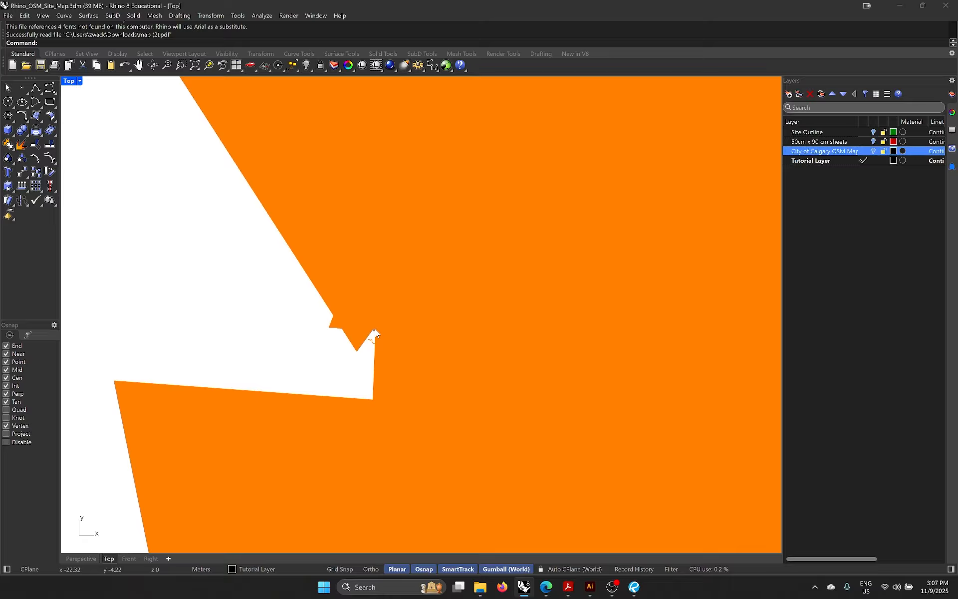
scroll(375, 329, down, 10)
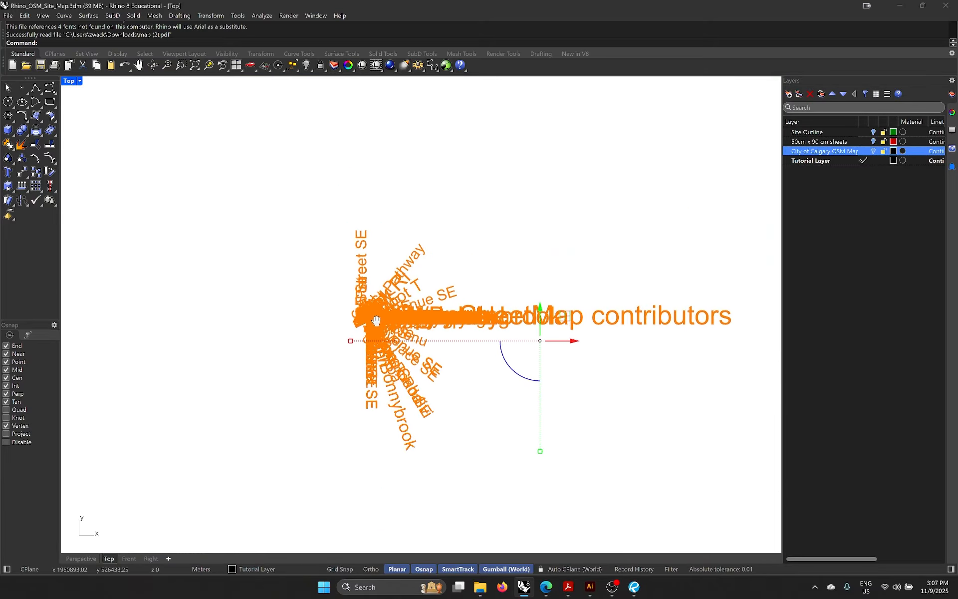
key(Escape)
scroll(478, 395, up, 2)
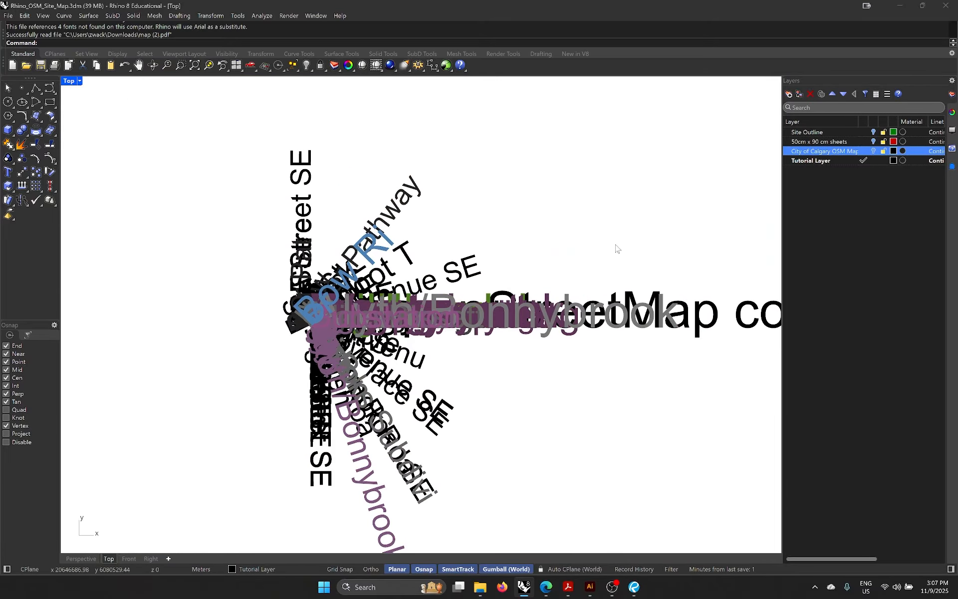
right_click(817, 173)
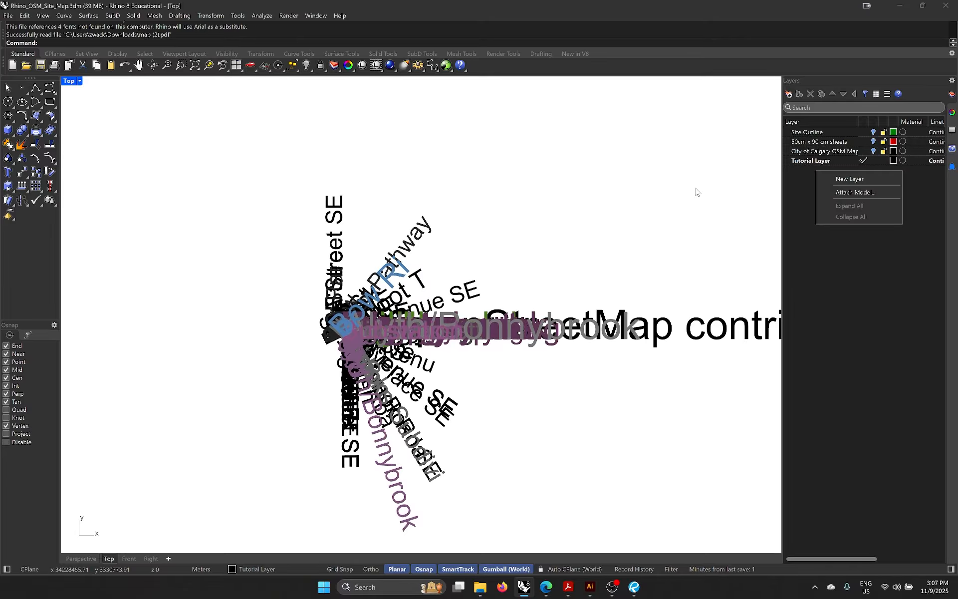
click(672, 206)
click(828, 160)
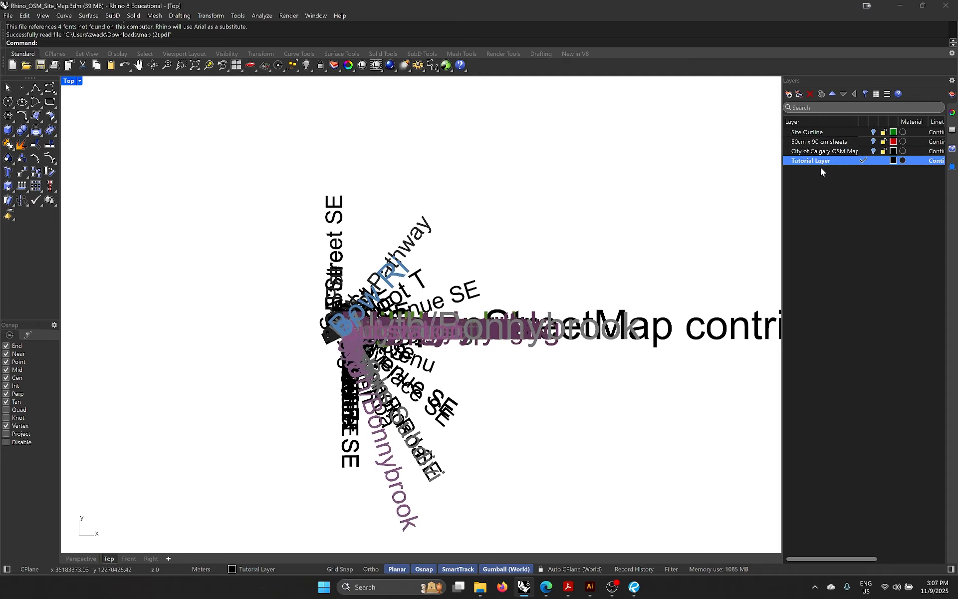
scroll(543, 399, up, 2)
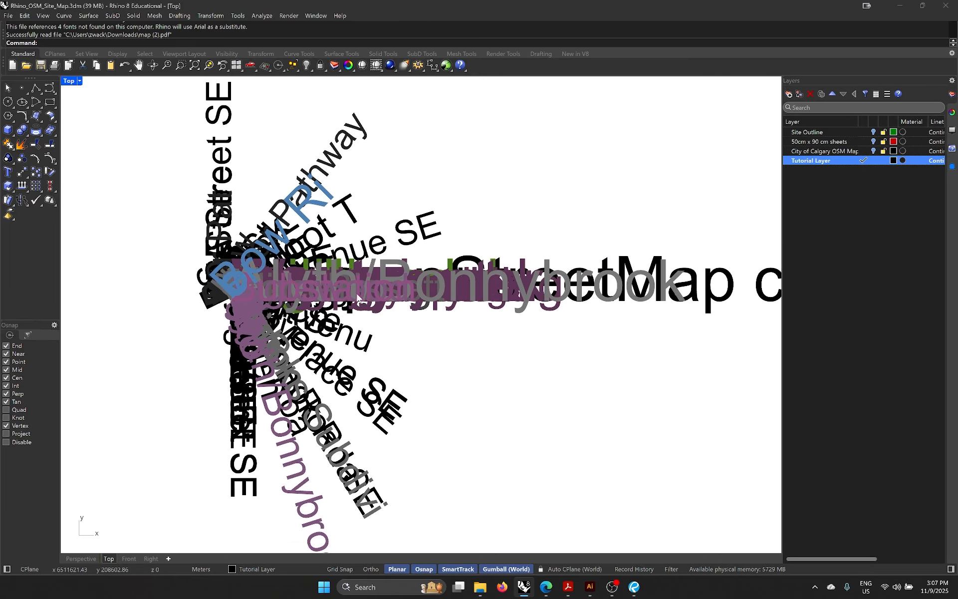
scroll(358, 296, down, 3)
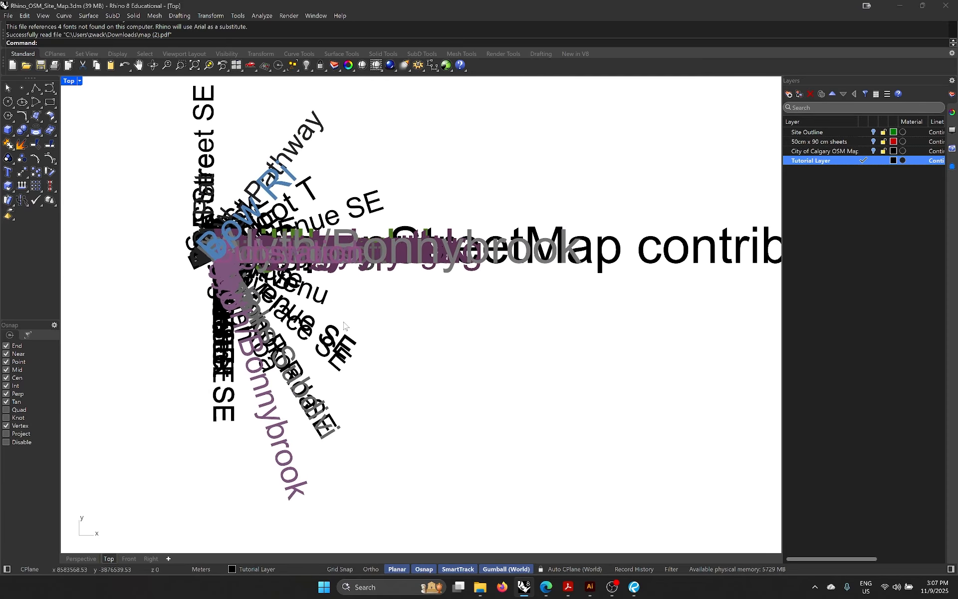
scroll(349, 324, down, 2)
scroll(376, 324, up, 1)
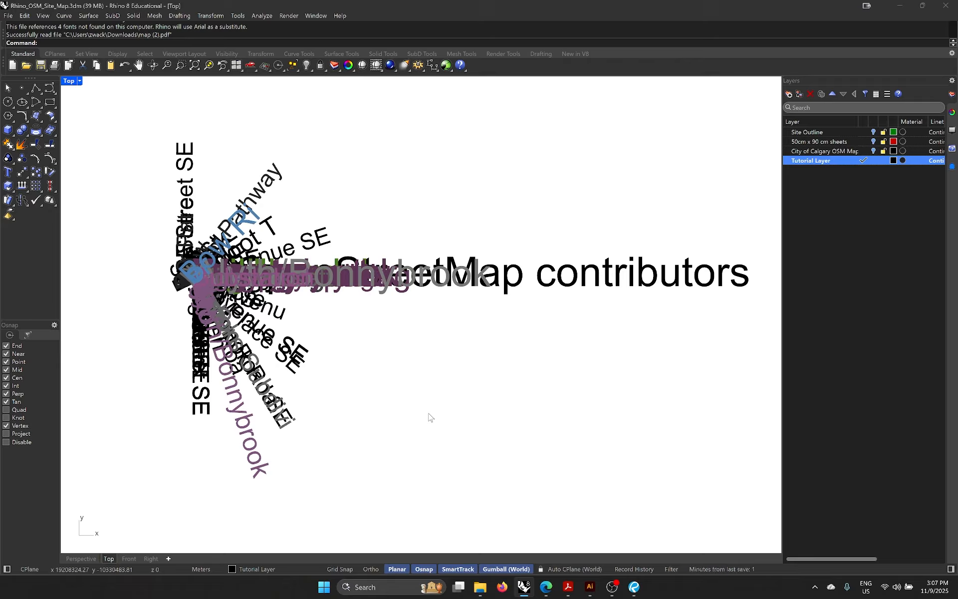
Step: Select all text objects with SelText and delete them
text(SelTe)
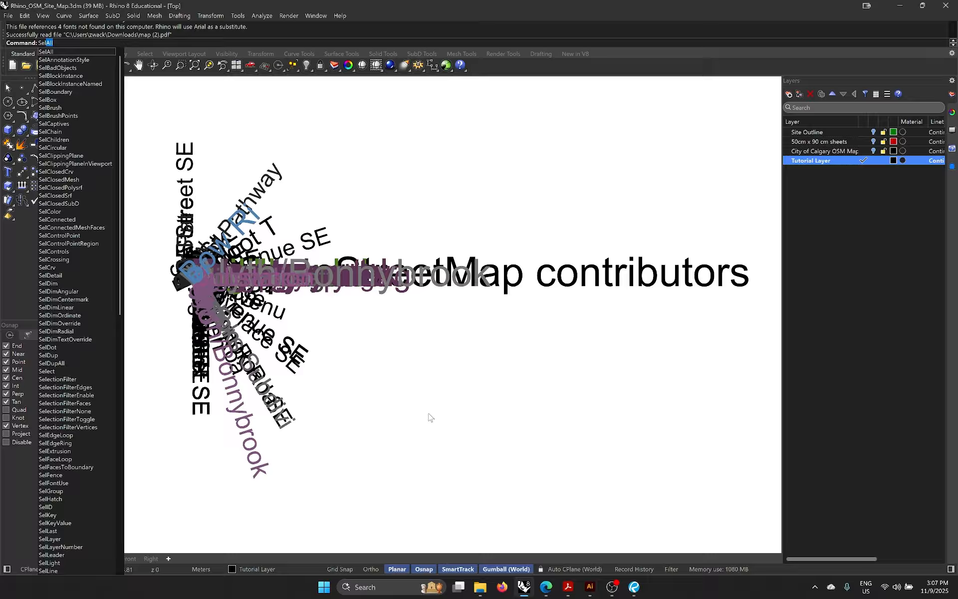
text(xt)
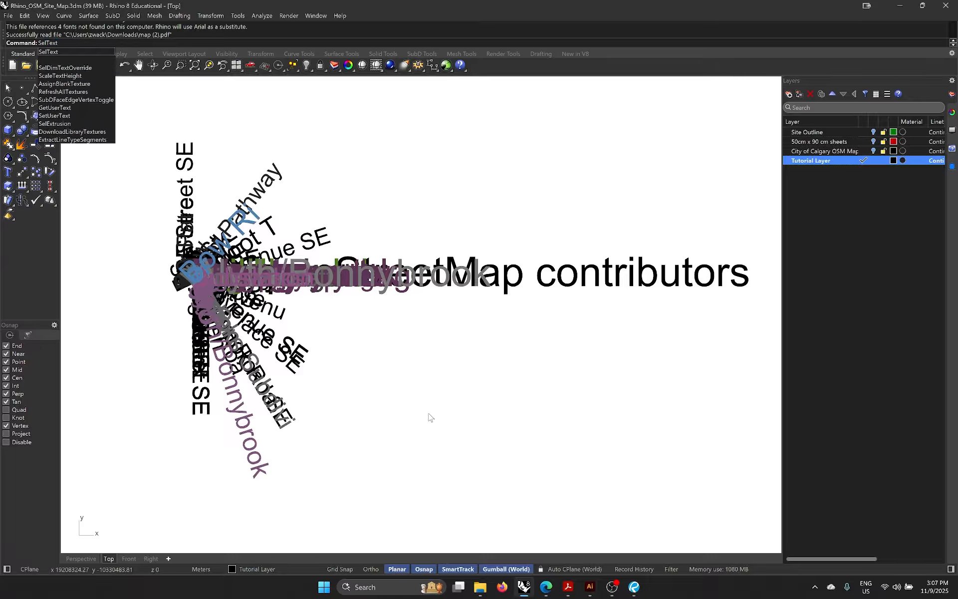
key(Return)
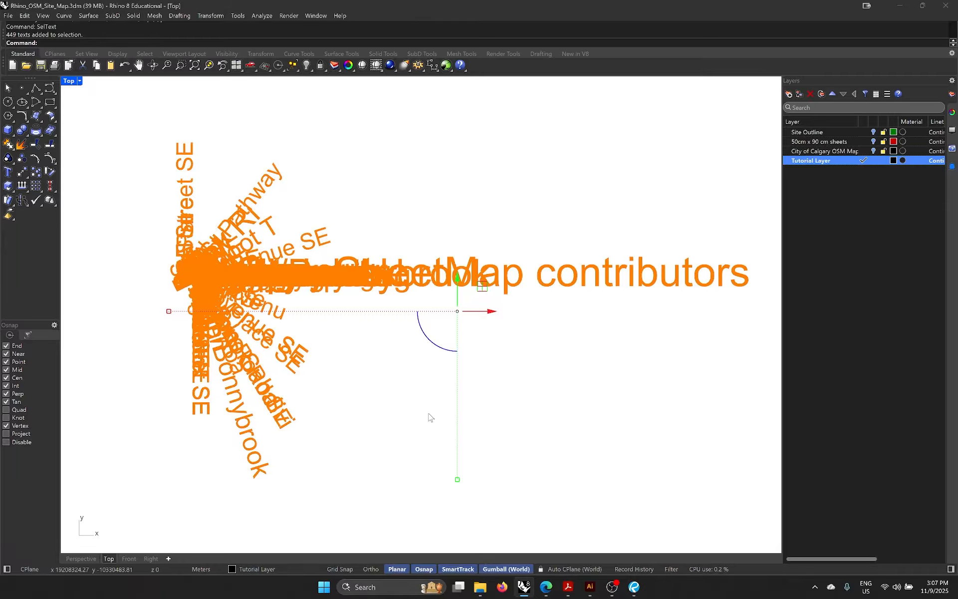
key(Delete)
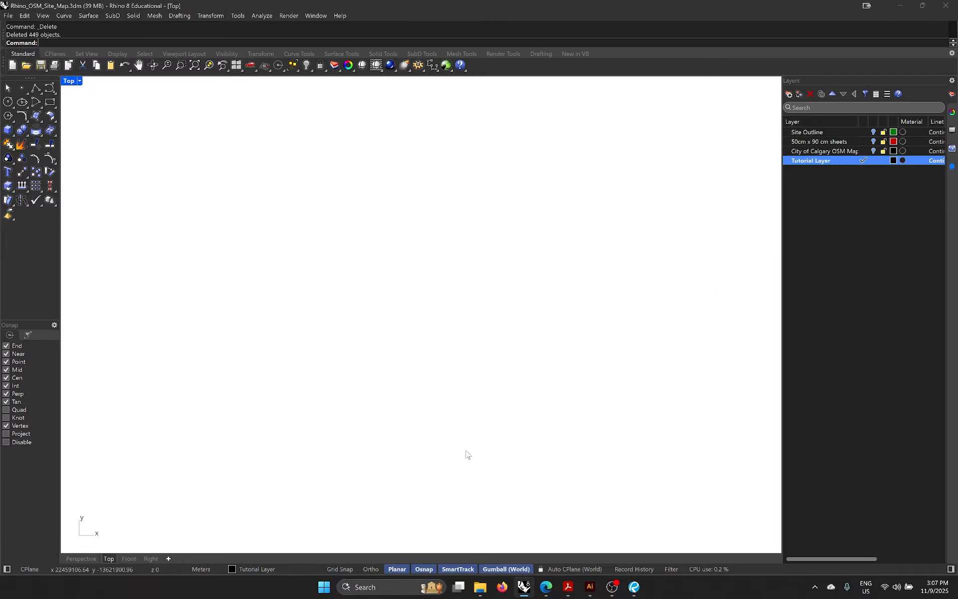
Step: Select all the remaining imported map curves and zoom the Top view to the selection
drag(464, 448, 91, 136)
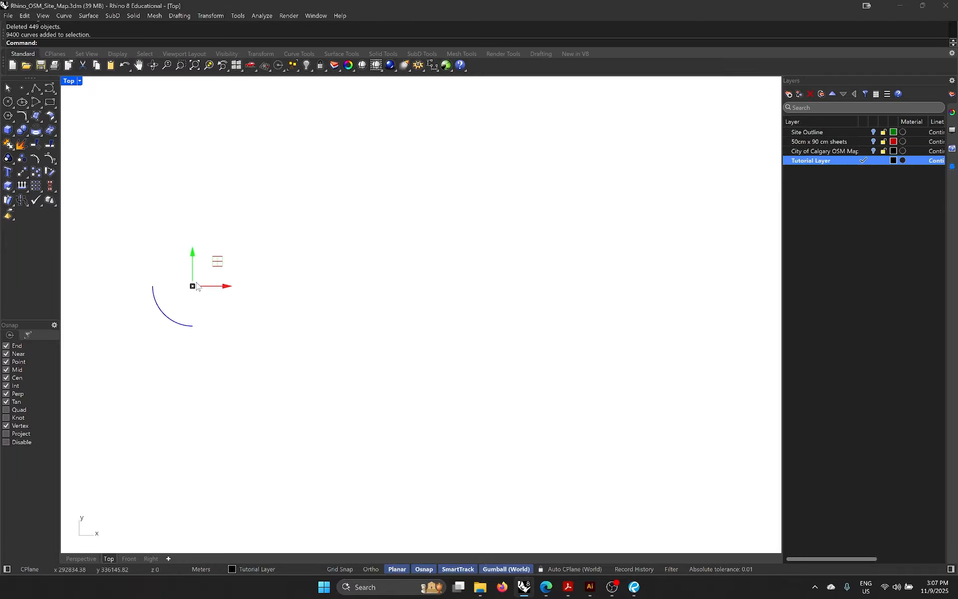
drag(196, 285, 291, 280)
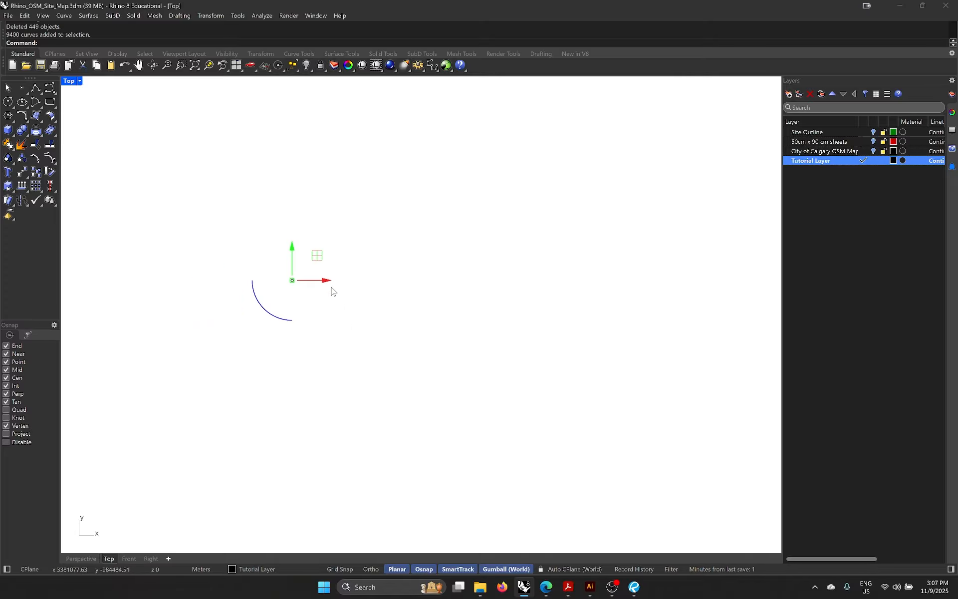
scroll(383, 294, down, 10)
scroll(379, 292, up, 8)
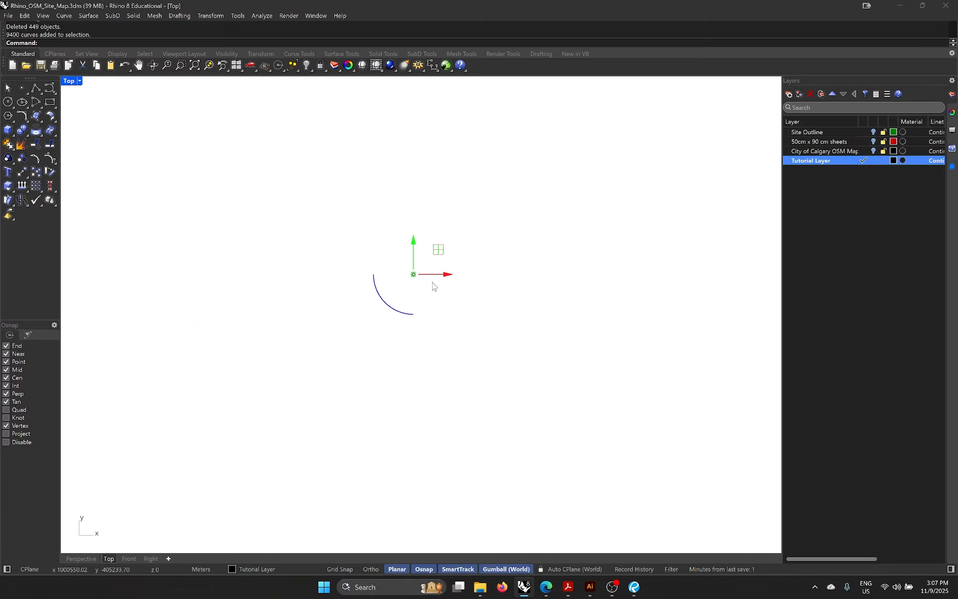
scroll(432, 285, up, 2)
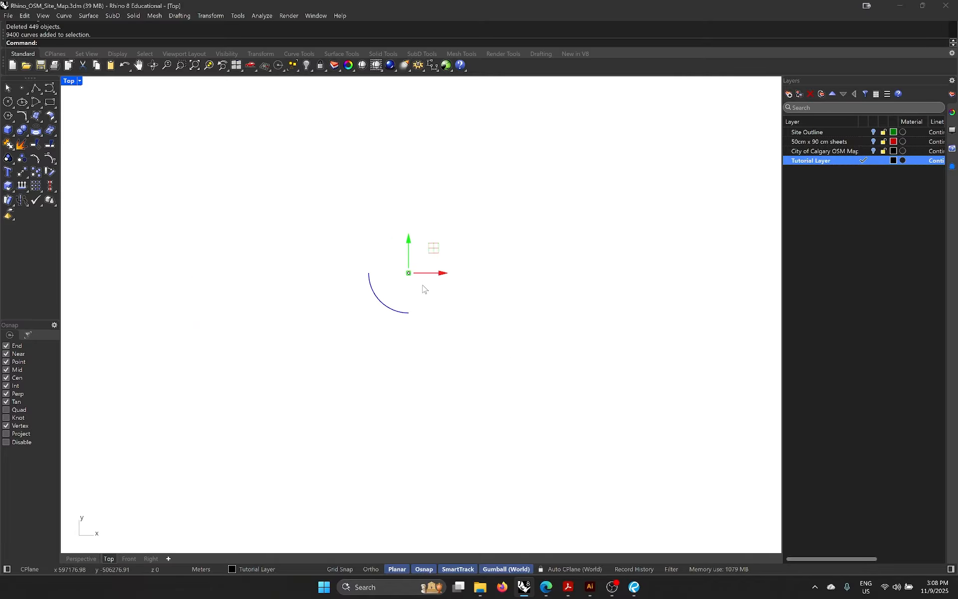
text(S)
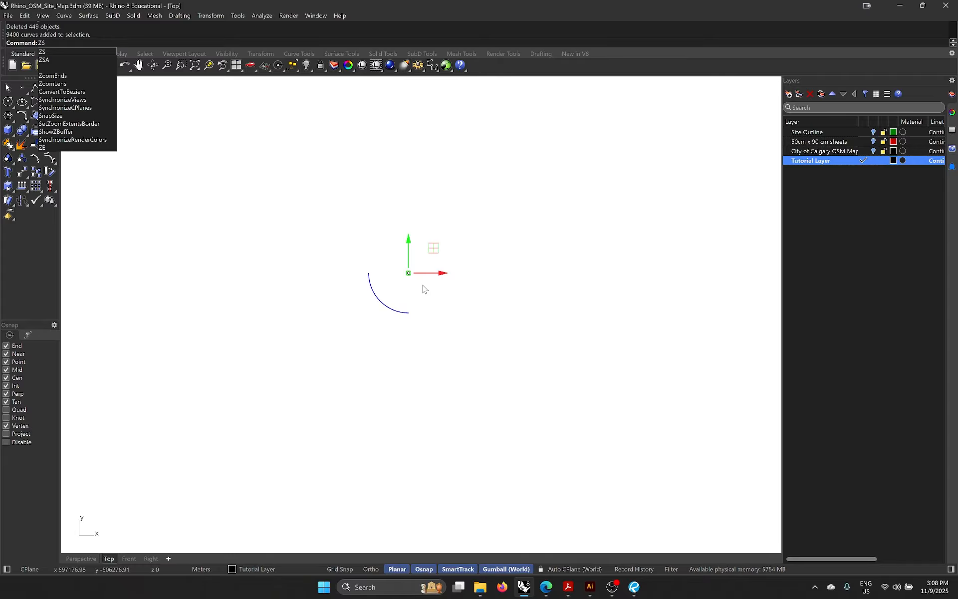
key(Return)
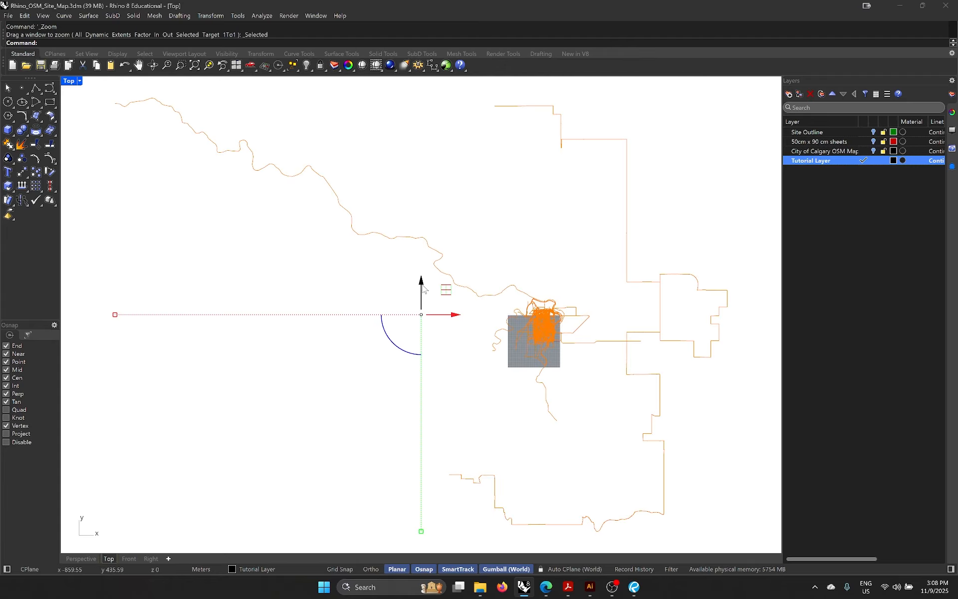
Step: Examine the imported map's street detail and far-reaching outer curves, clearing the selection to see the original line colours
scroll(545, 337, up, 3)
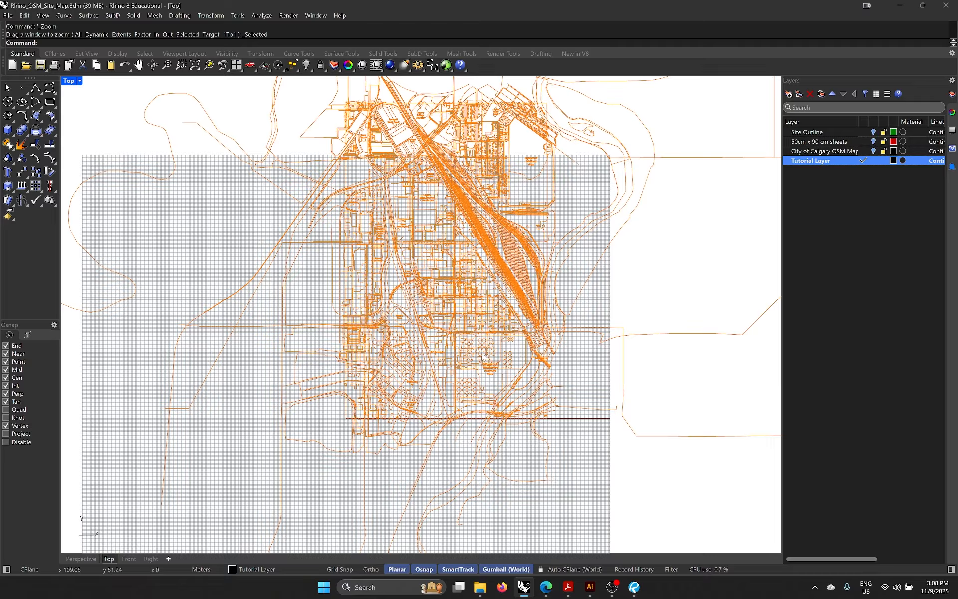
scroll(410, 301, up, 2)
scroll(411, 301, down, 1)
scroll(411, 301, up, 6)
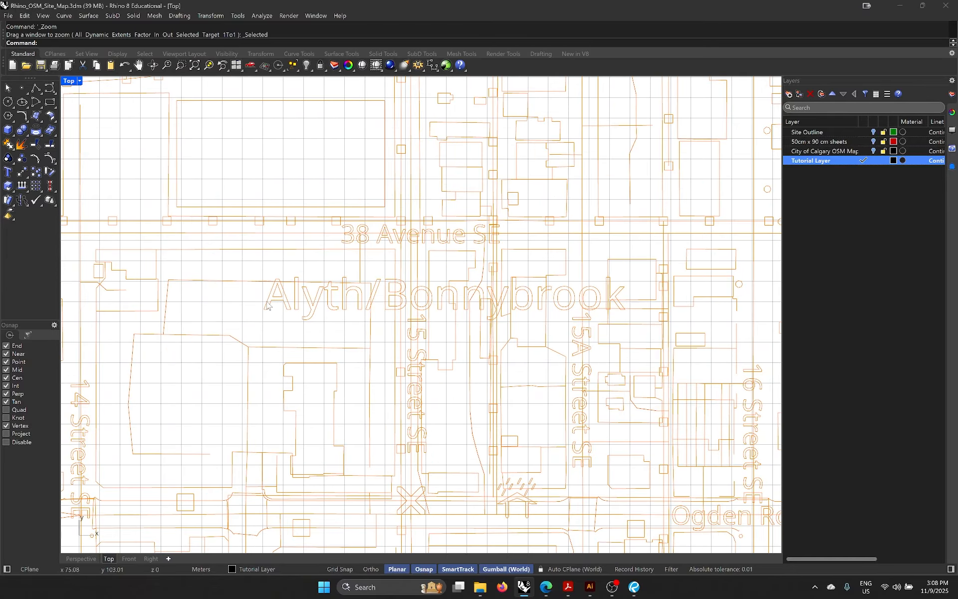
scroll(336, 330, down, 8)
scroll(337, 331, up, 2)
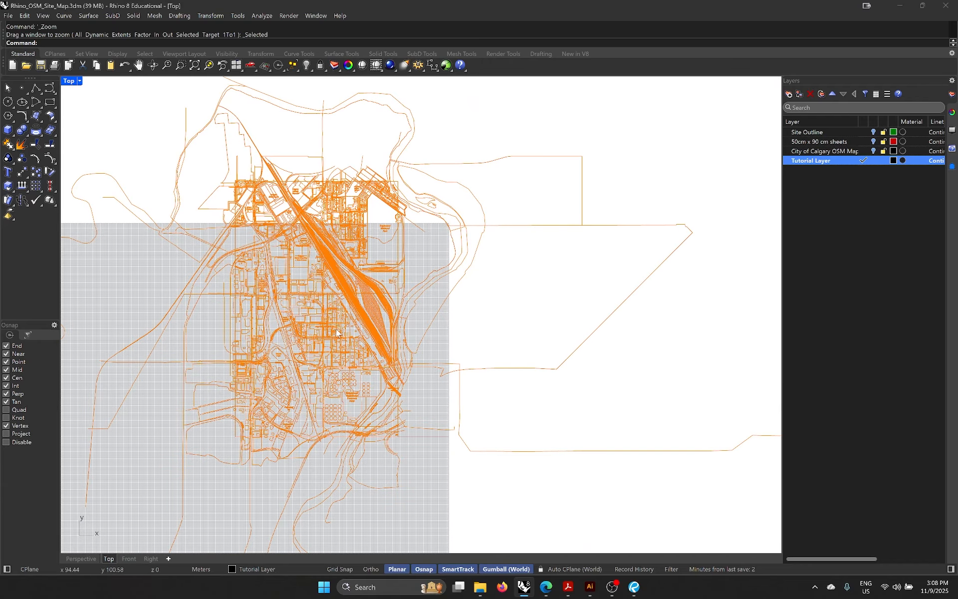
scroll(373, 307, down, 8)
scroll(391, 287, up, 5)
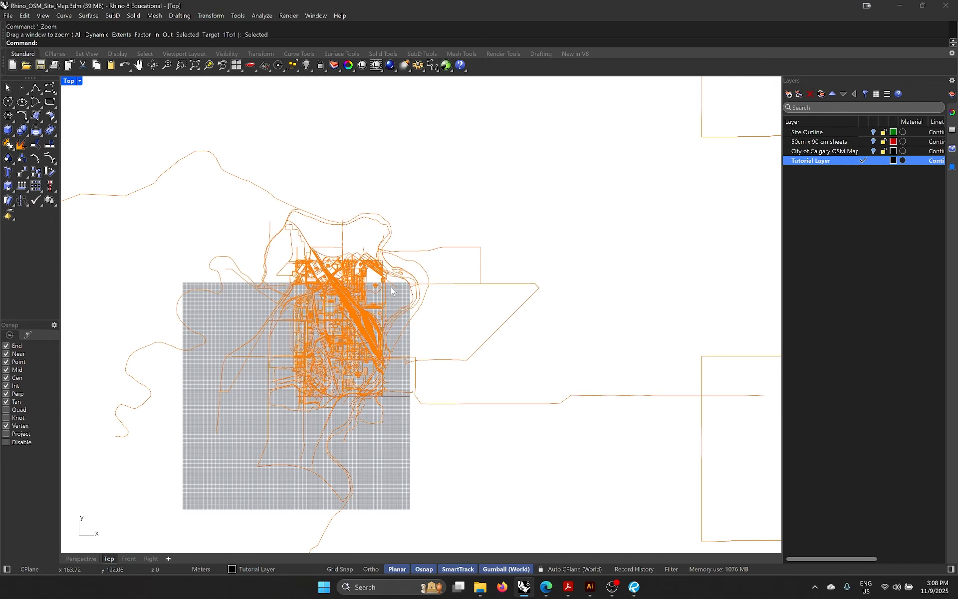
scroll(393, 287, down, 9)
scroll(393, 287, up, 5)
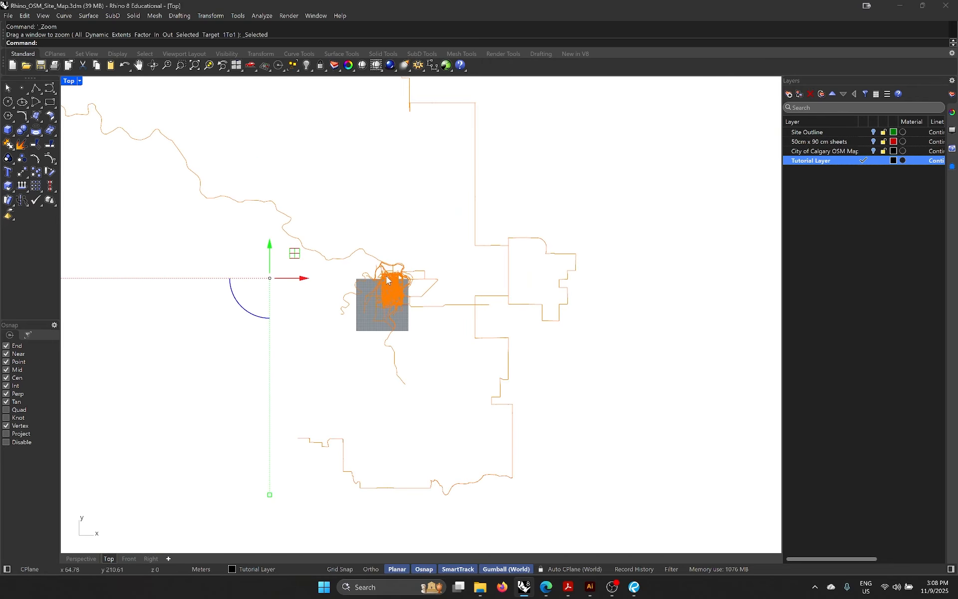
click(478, 214)
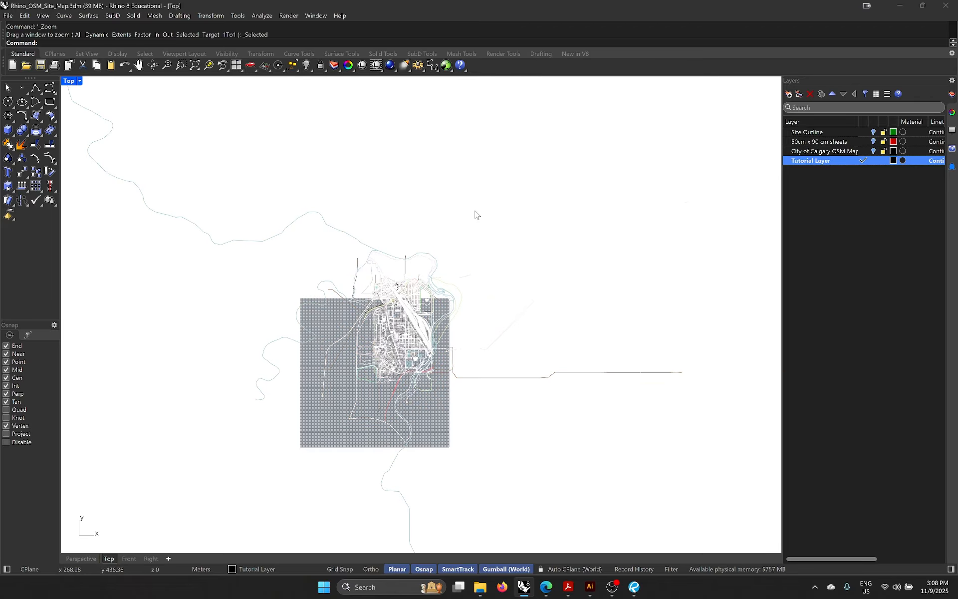
scroll(440, 277, down, 2)
scroll(434, 313, up, 4)
right_drag(434, 313, 437, 289)
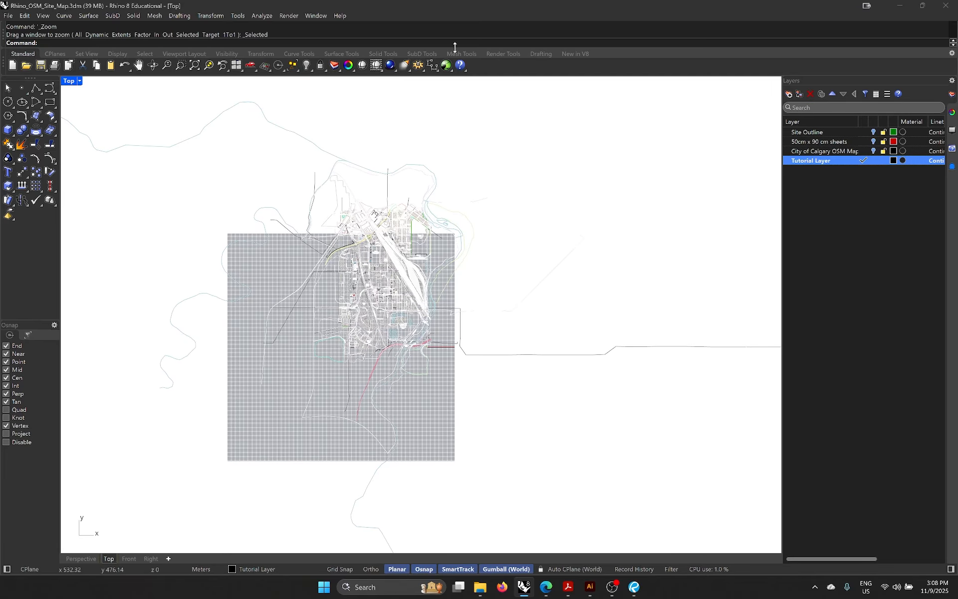
click(50, 102)
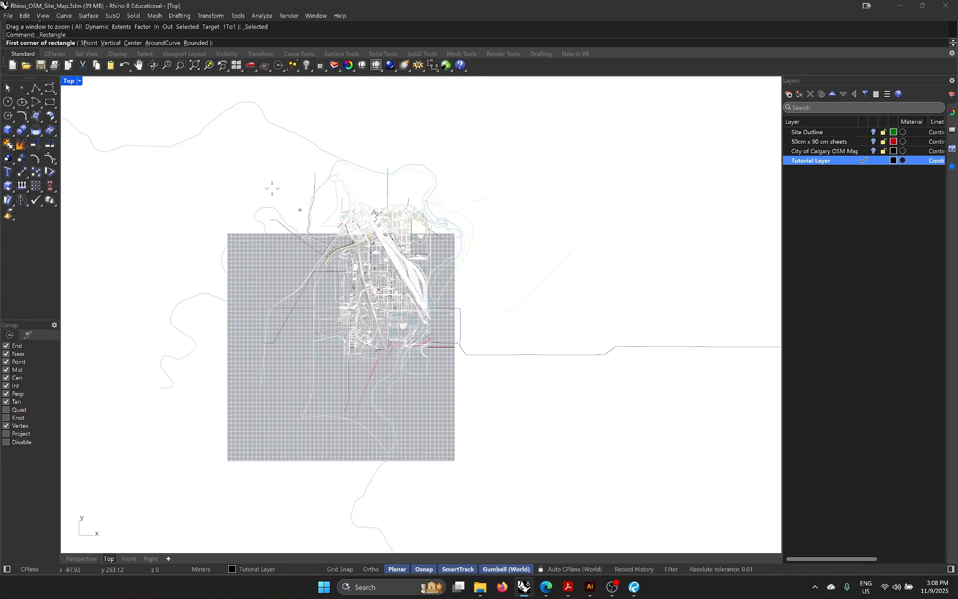
click(251, 145)
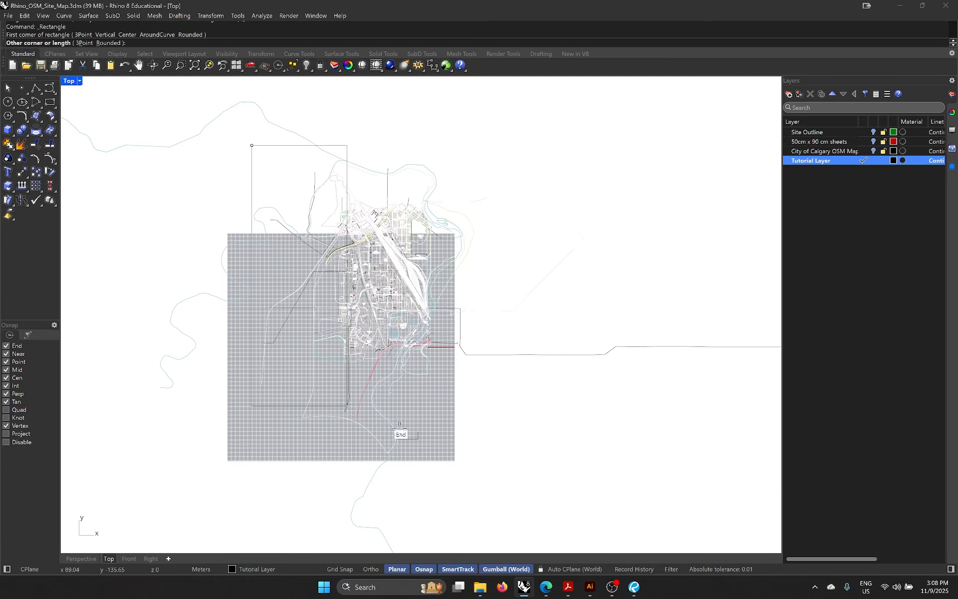
key(Escape)
Step: Draw a rectangle around the dense central part of the map as a boundary for the site area
scroll(319, 170, up, 5)
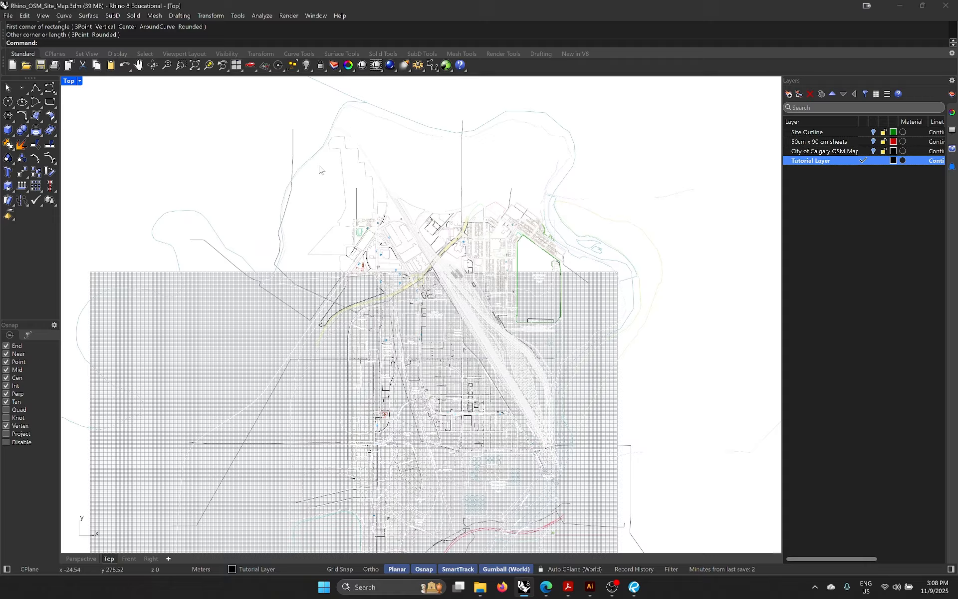
key(Return)
click(293, 129)
scroll(300, 171, down, 9)
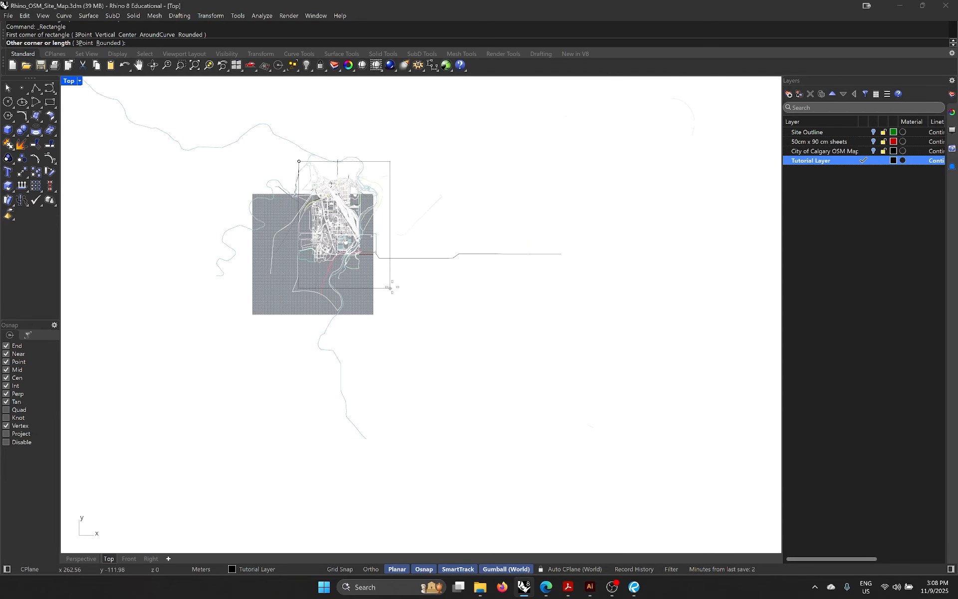
scroll(369, 276, up, 5)
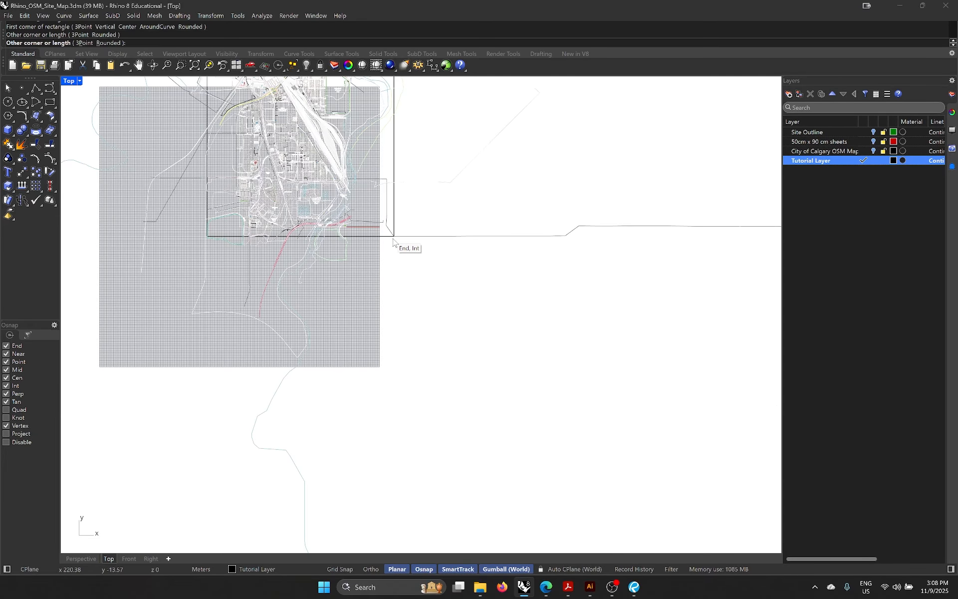
scroll(406, 367, down, 4)
key(Escape)
Step: Clear the selection of the map curves and save the Rhino file
drag(481, 381, 243, 109)
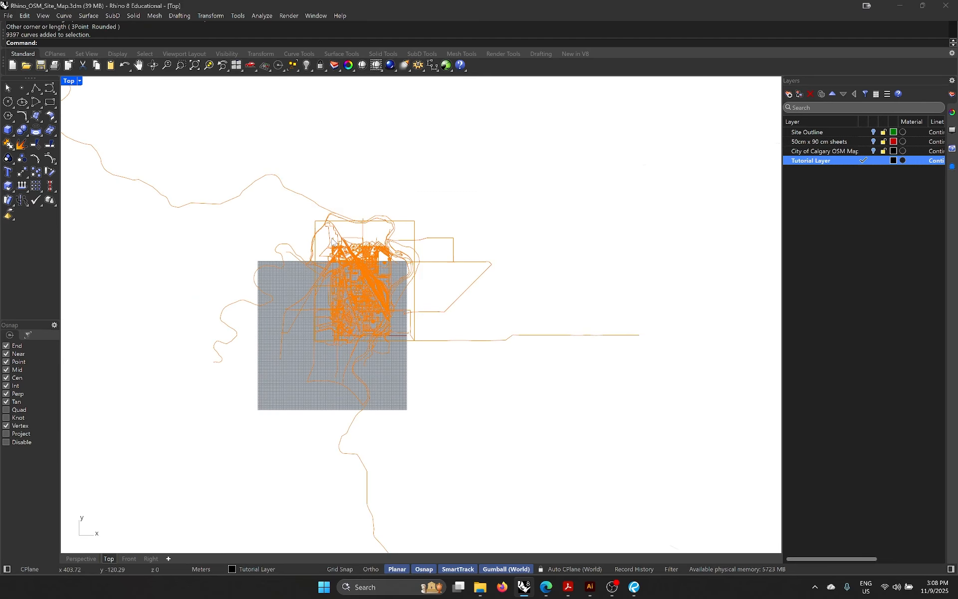
scroll(332, 240, up, 3)
key(Escape)
key(ctrl+s)
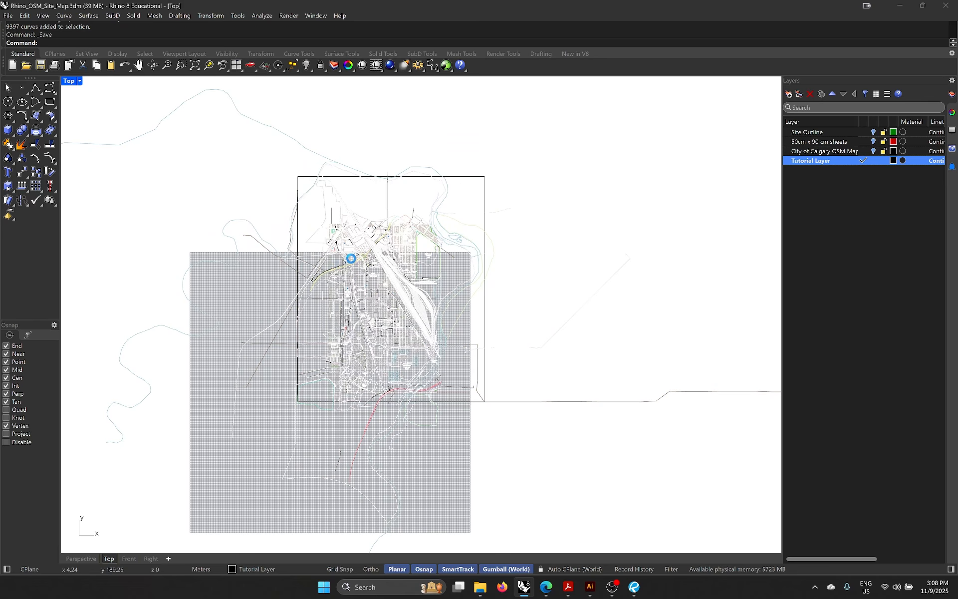
Step: Start Trim with all map curves and the rectangle as cutting objects, and trim away the curves reaching east of the rectangle
drag(538, 474, 231, 112)
text(trim)
key(Return)
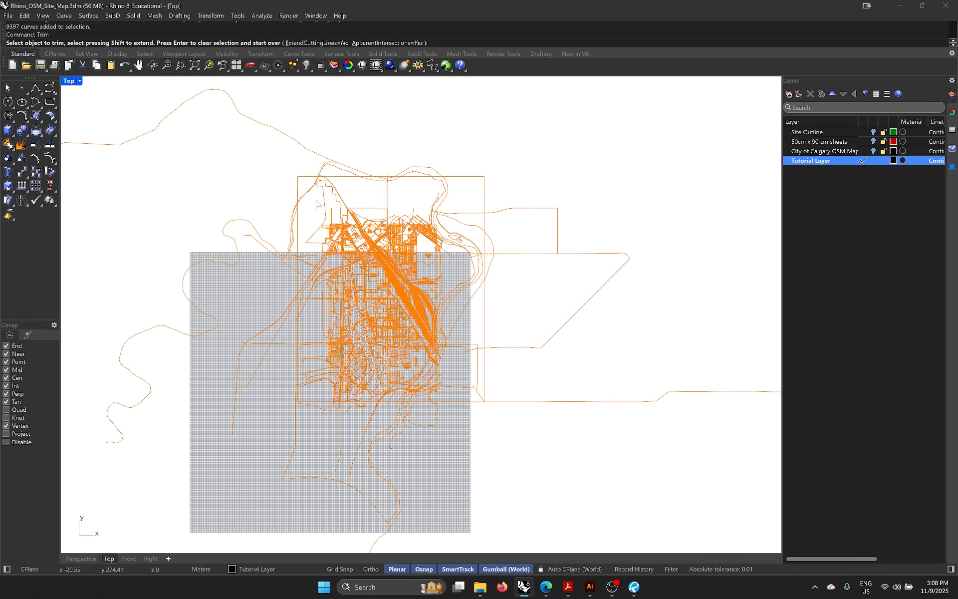
drag(698, 465, 509, 158)
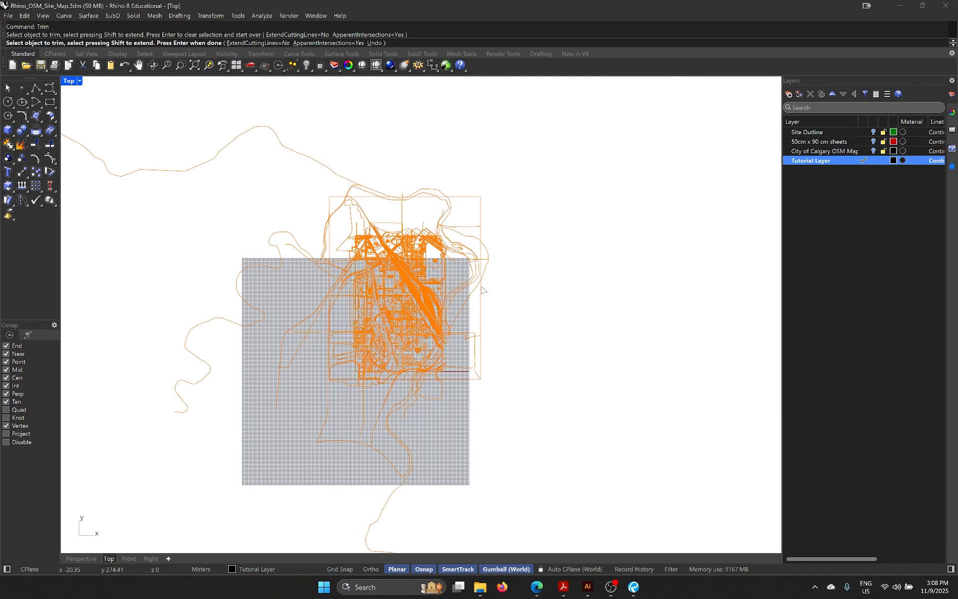
Step: Trim away the long curves running south and southwest of the boundary rectangle
scroll(410, 280, down, 4)
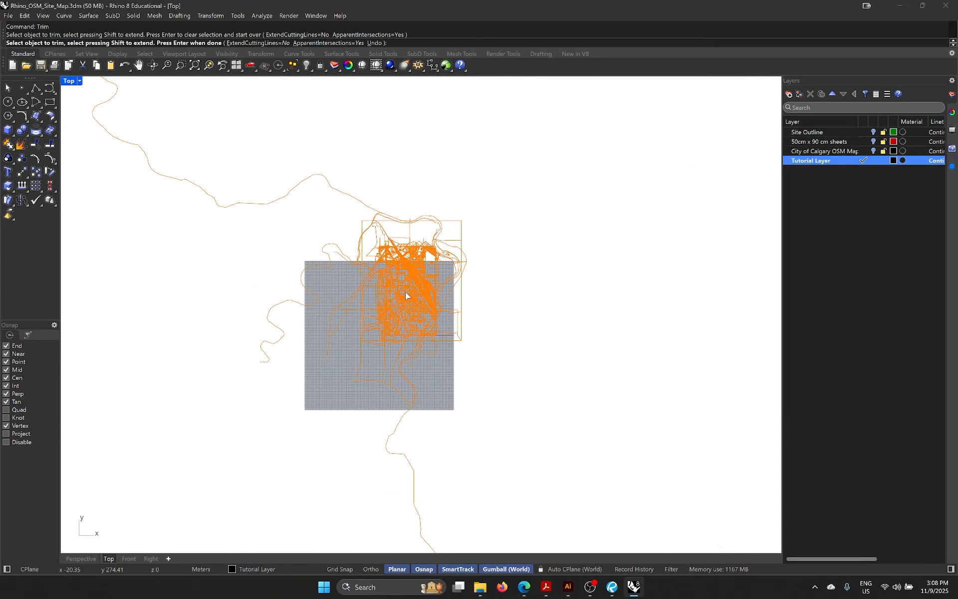
right_drag(405, 448, 389, 327)
scroll(338, 238, down, 4)
drag(483, 423, 233, 256)
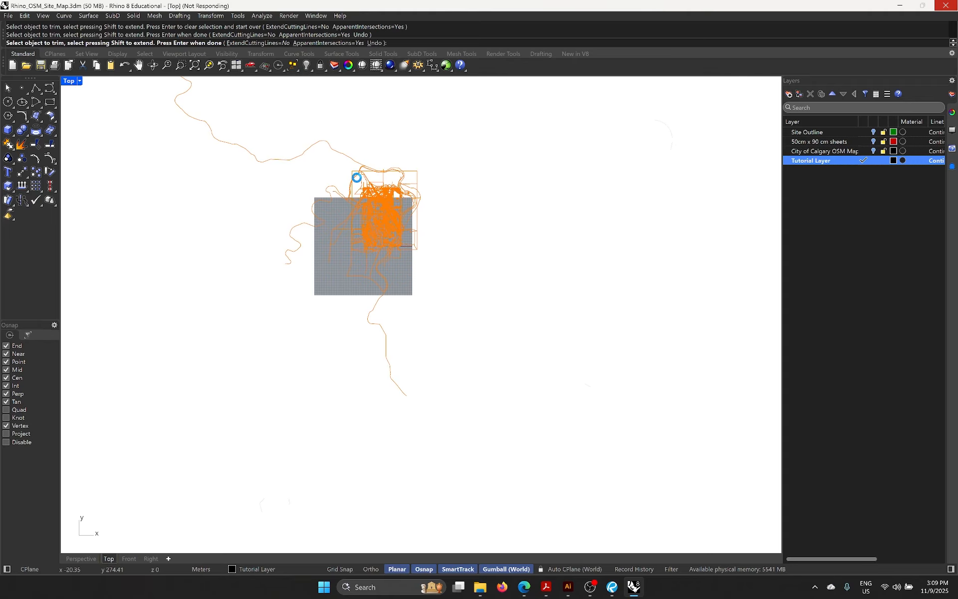
Step: Trim away the long river curve and the remaining stray lines extending west and northwest of the rectangle
scroll(265, 139, up, 6)
right_drag(431, 385, 424, 403)
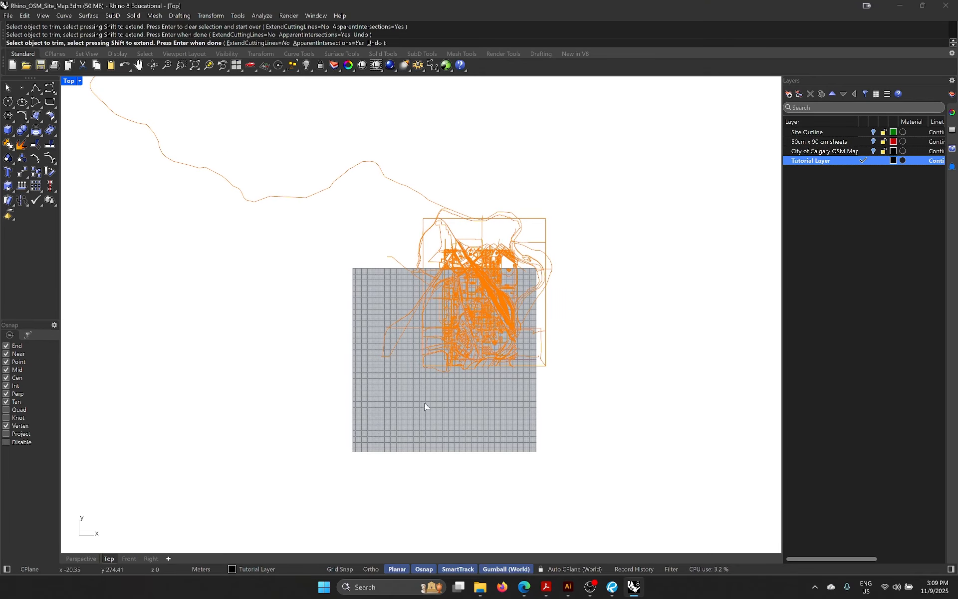
drag(407, 399, 237, 146)
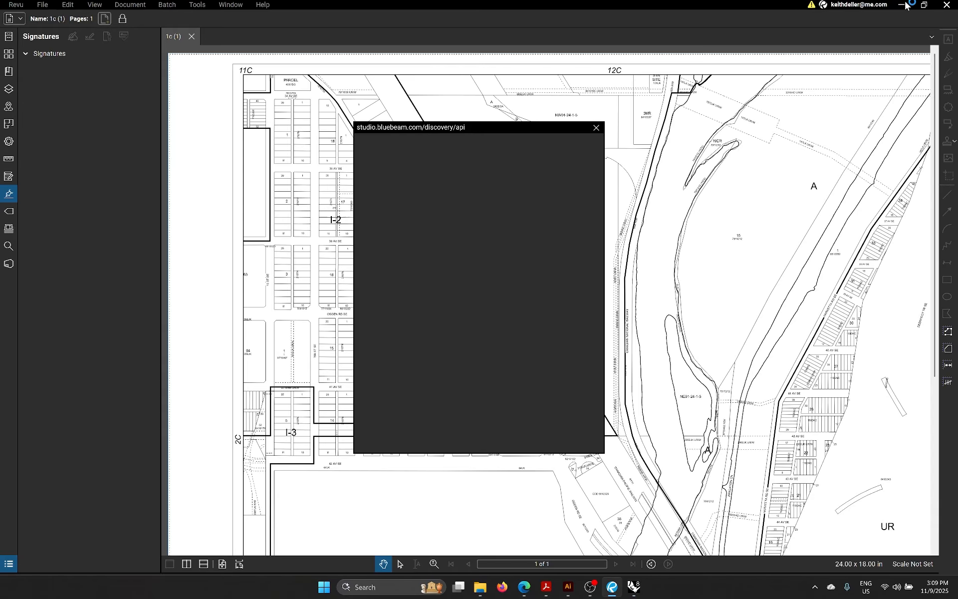
Step: Dismiss the Bluebeam Studio pop-up, minimize Bluebeam to return to Rhino, and end the Trim command
click(596, 127)
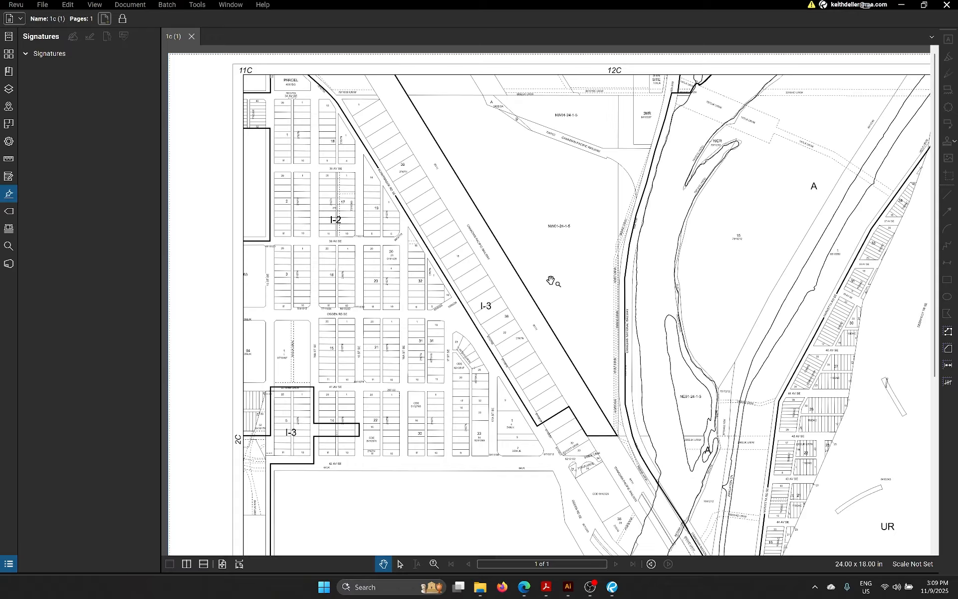
click(902, 5)
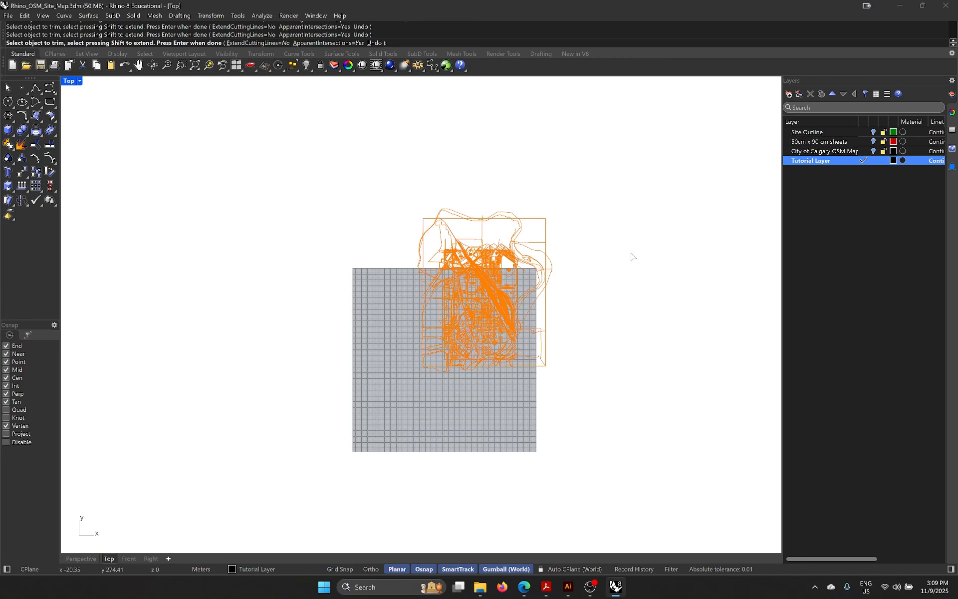
scroll(568, 264, up, 3)
key(Return)
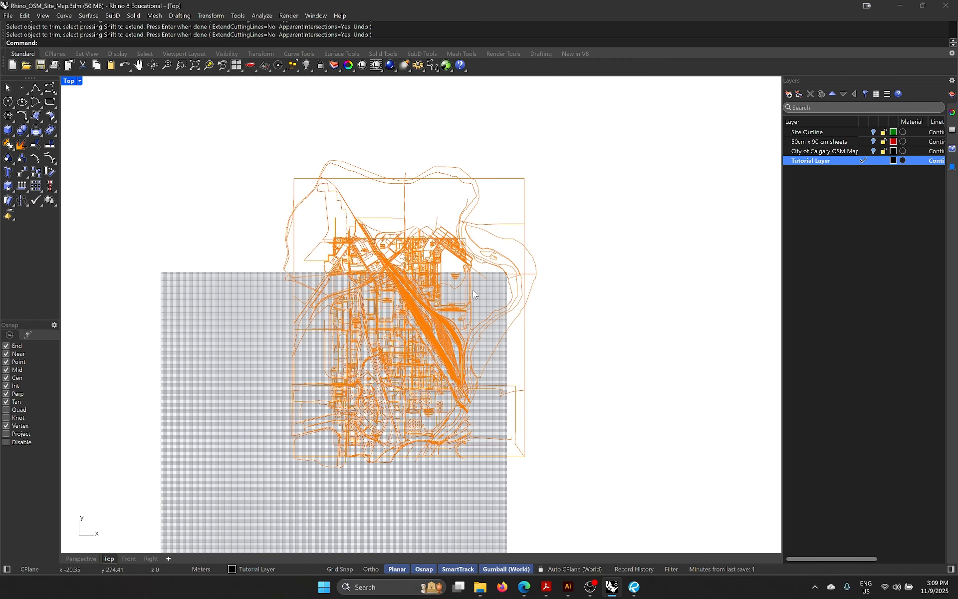
Step: Reselect all map curves and the rectangle as cutting objects, and trim the curves protruding past the rectangle's north edge
scroll(404, 257, down, 6)
click(578, 280)
scroll(475, 329, up, 4)
mouse_move(552, 459)
mouse_down()
mouse_move(524, 447)
mouse_move(194, 107)
mouse_up()
scroll(264, 175, up, 4)
right_drag(264, 175, 249, 179)
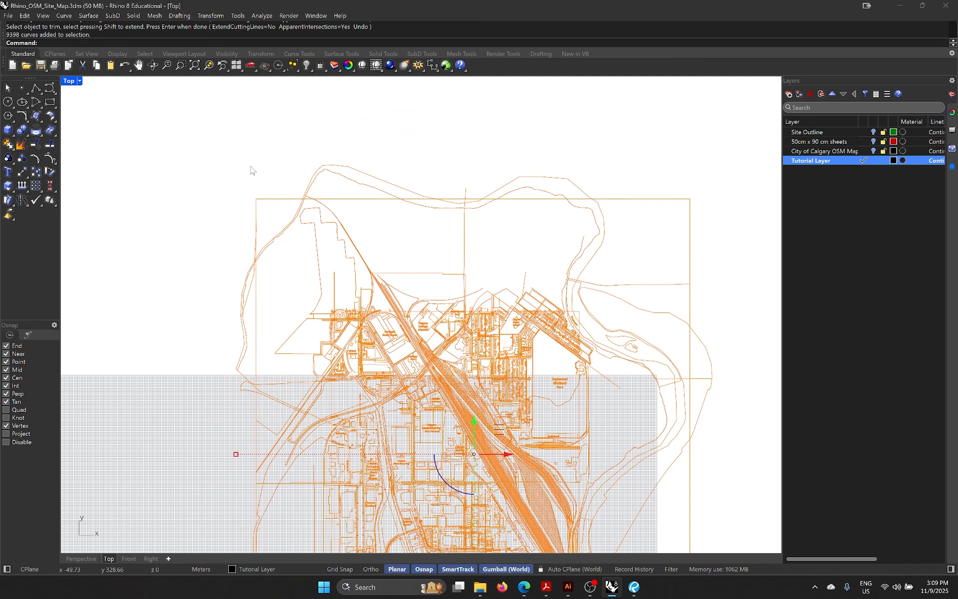
key(Return)
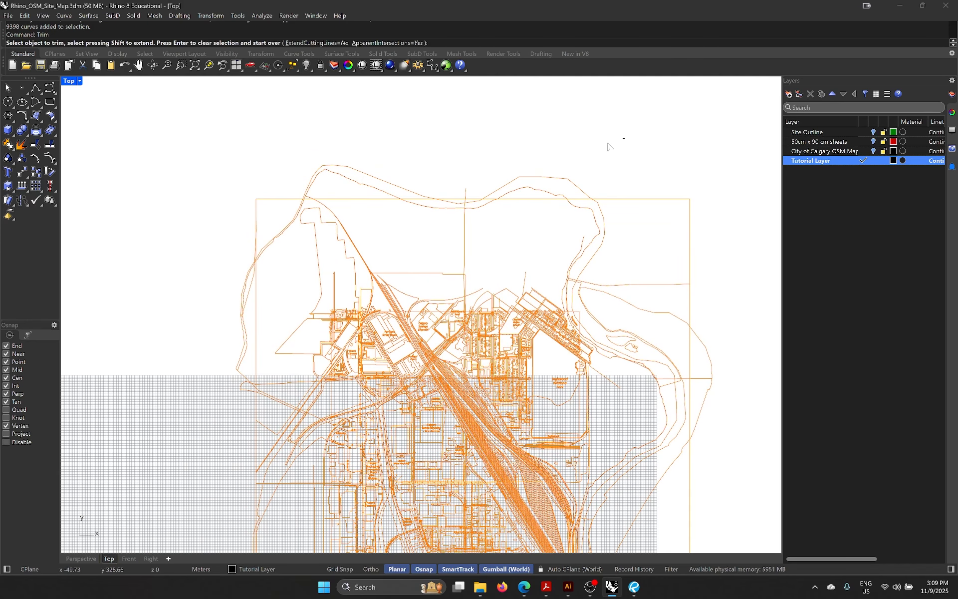
drag(626, 138, 280, 198)
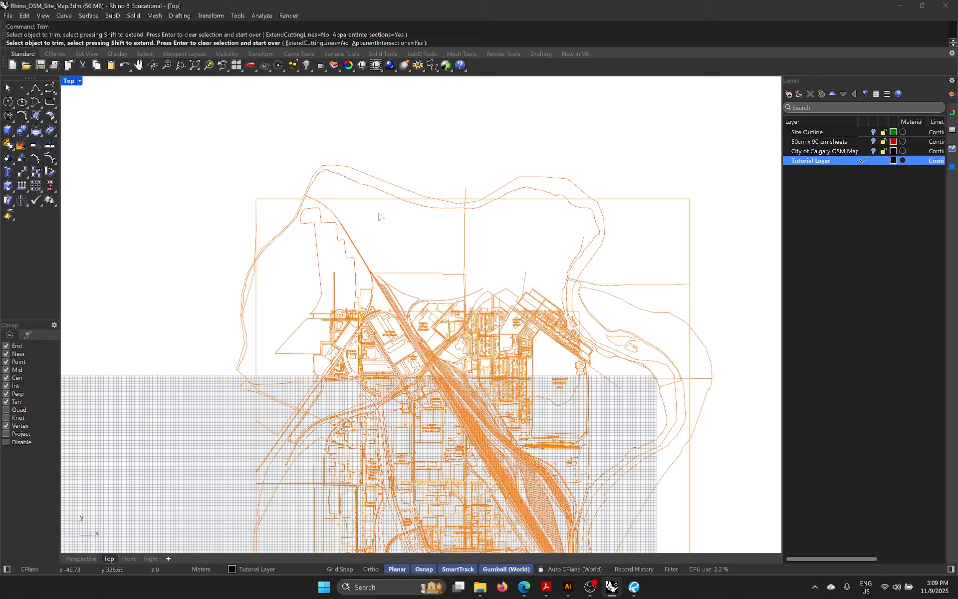
Step: Trim the curves bulging past the upper part of the rectangle's west edge, including the small pointed piece crossing it
scroll(378, 213, down, 4)
right_drag(551, 329, 550, 273)
scroll(293, 265, up, 4)
drag(293, 305, 227, 138)
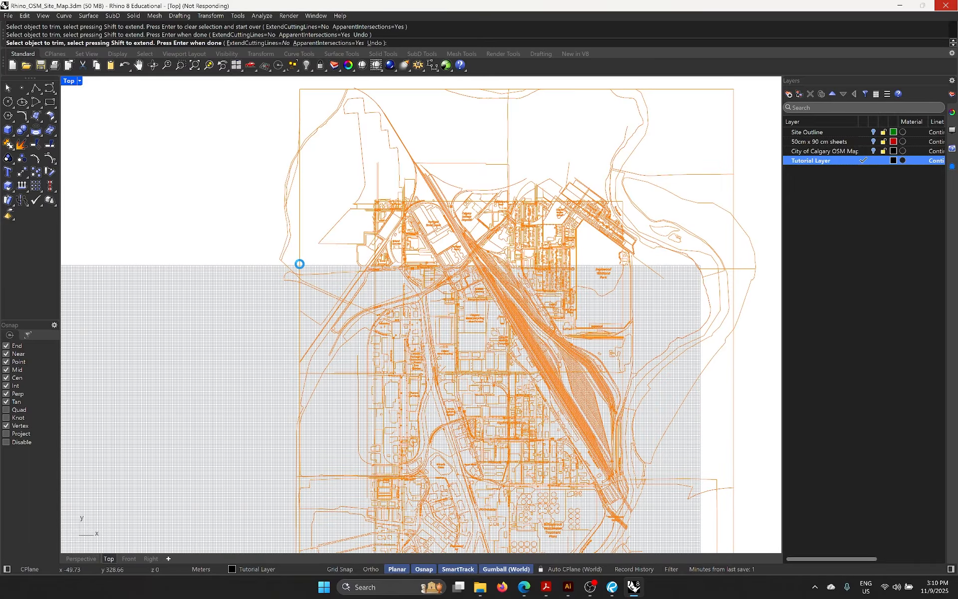
scroll(299, 263, up, 3)
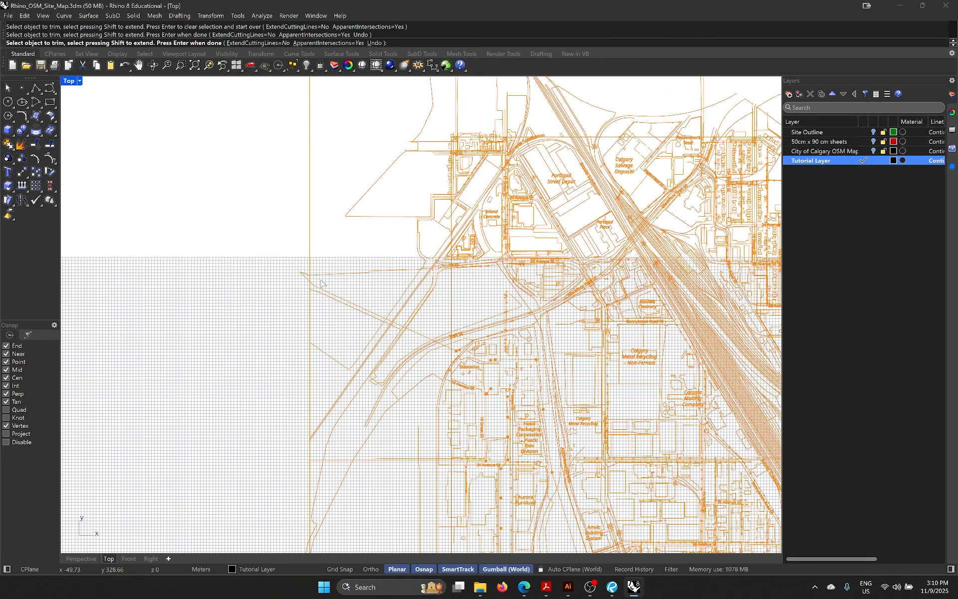
scroll(320, 283, up, 3)
drag(269, 321, 238, 227)
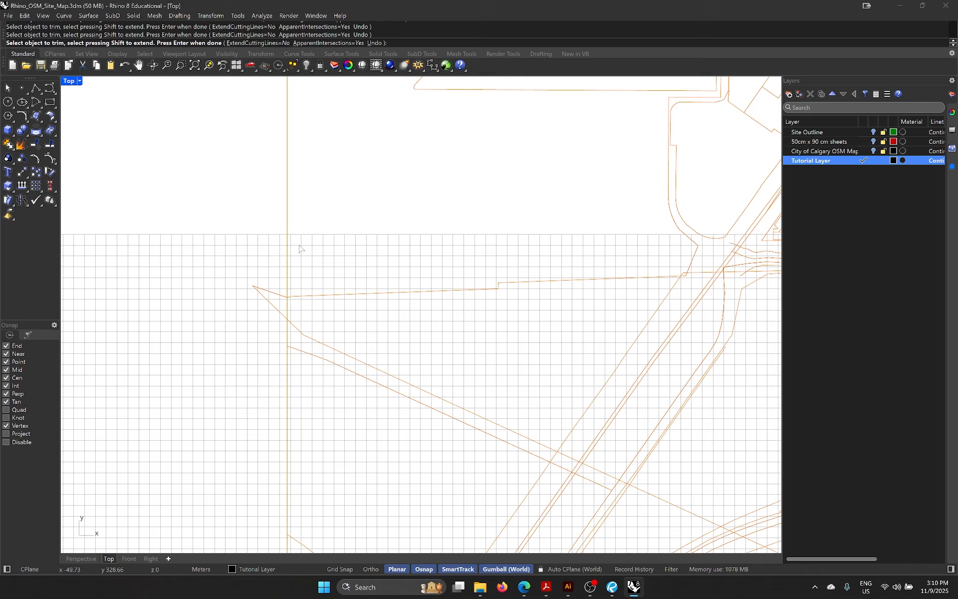
Step: Trim the curves hanging below the rectangle's south edge, and end the Trim command
scroll(297, 259, down, 10)
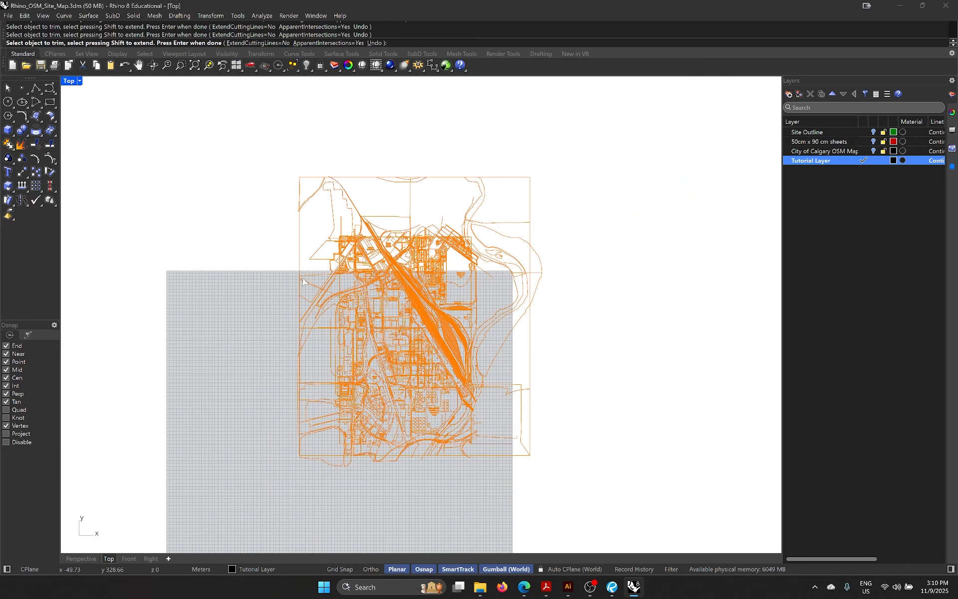
scroll(366, 413, up, 1)
scroll(366, 413, up, 3)
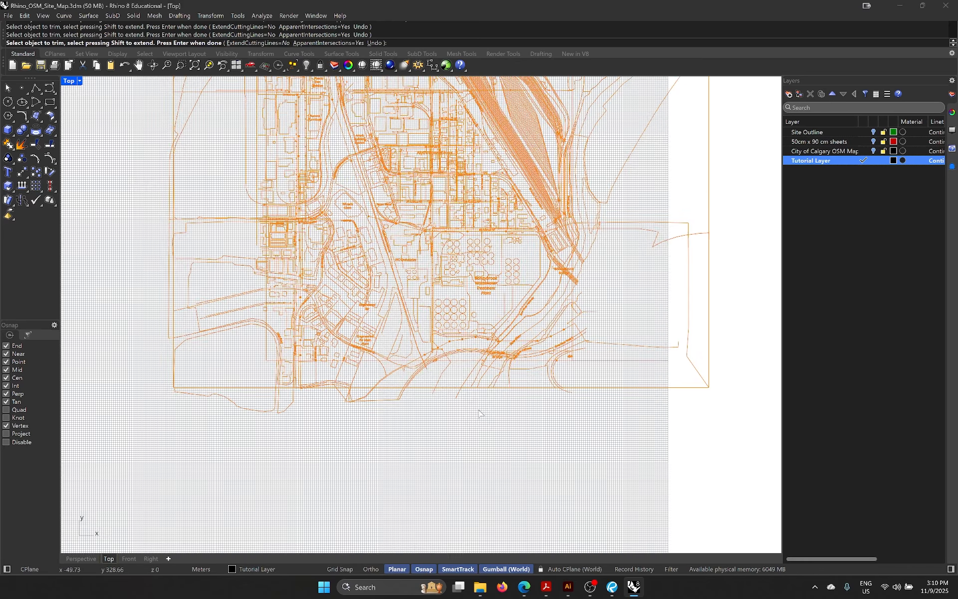
drag(691, 462, 176, 399)
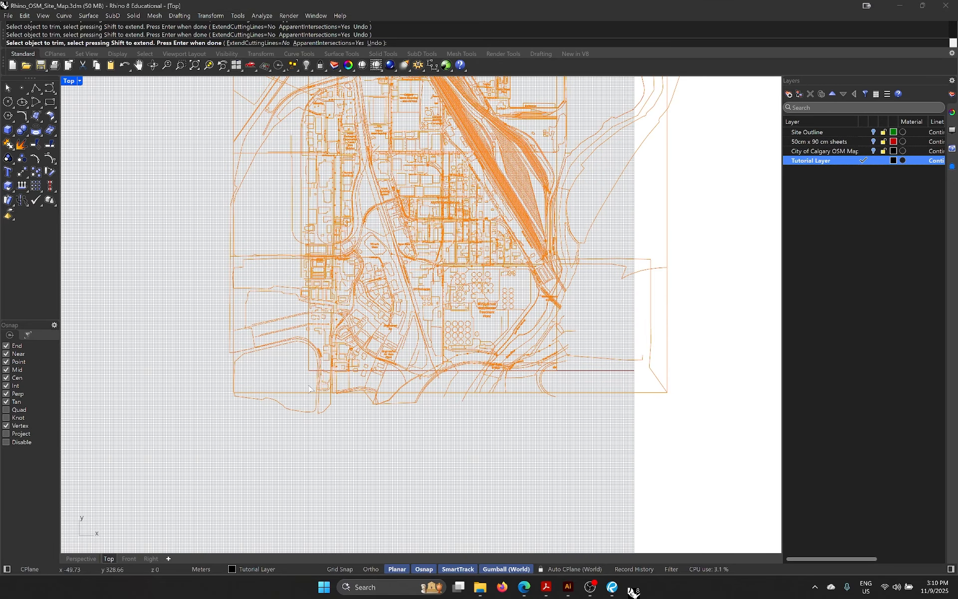
scroll(336, 408, down, 5)
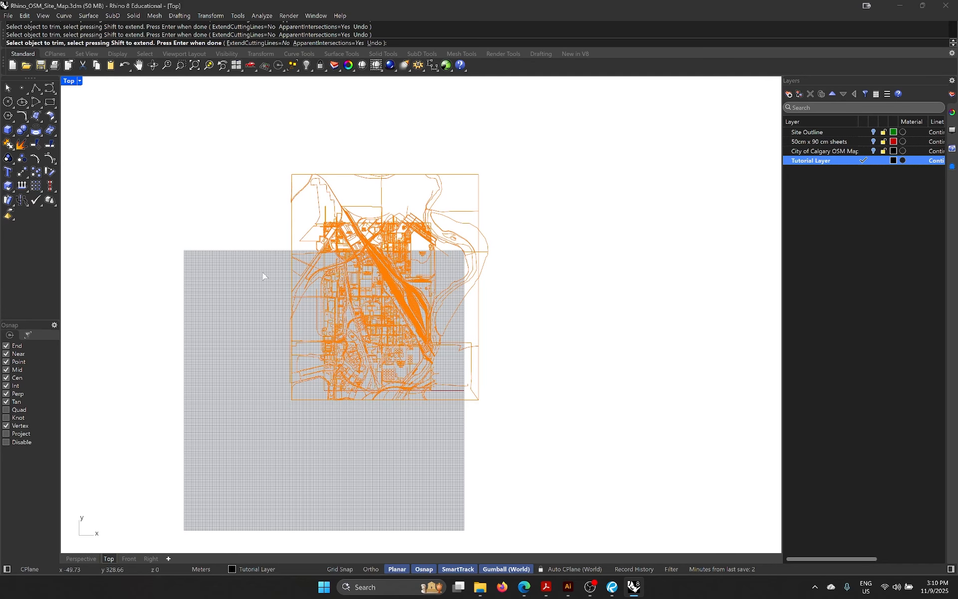
key(Escape)
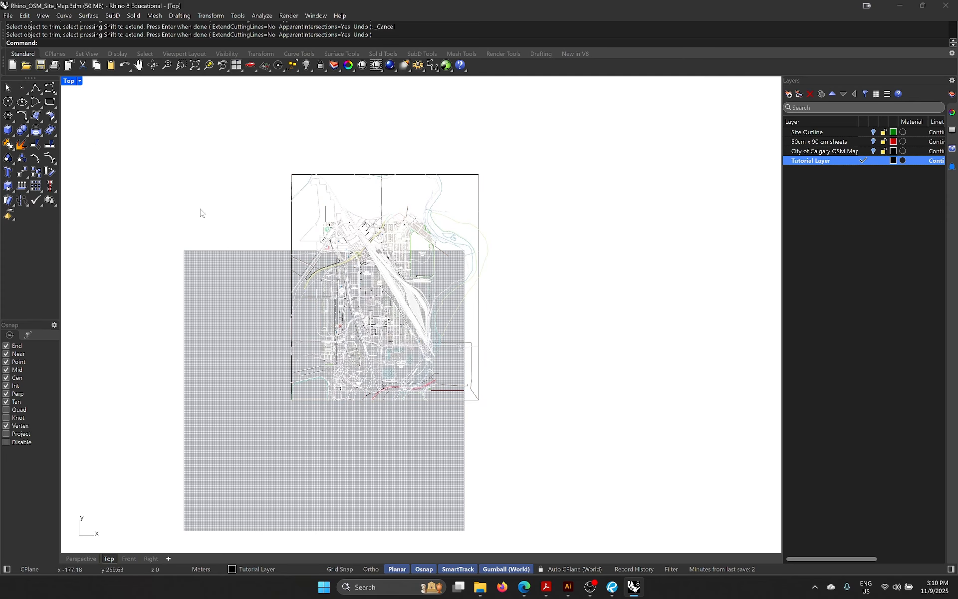
Step: Examine the trimmed map inside the rectangle, checking its edges and the street and railway detail in the centre
scroll(244, 220, up, 1)
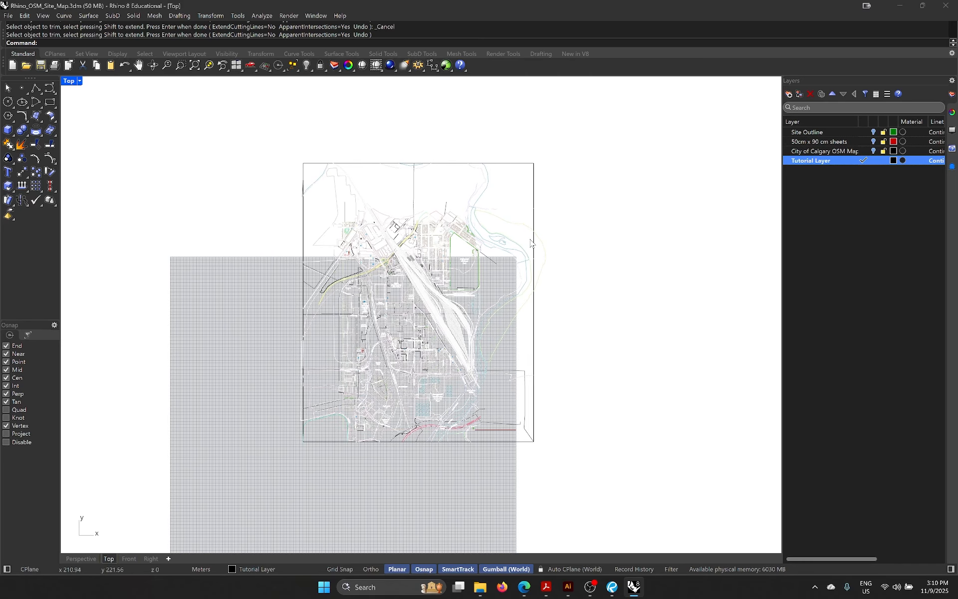
right_drag(402, 262, 422, 265)
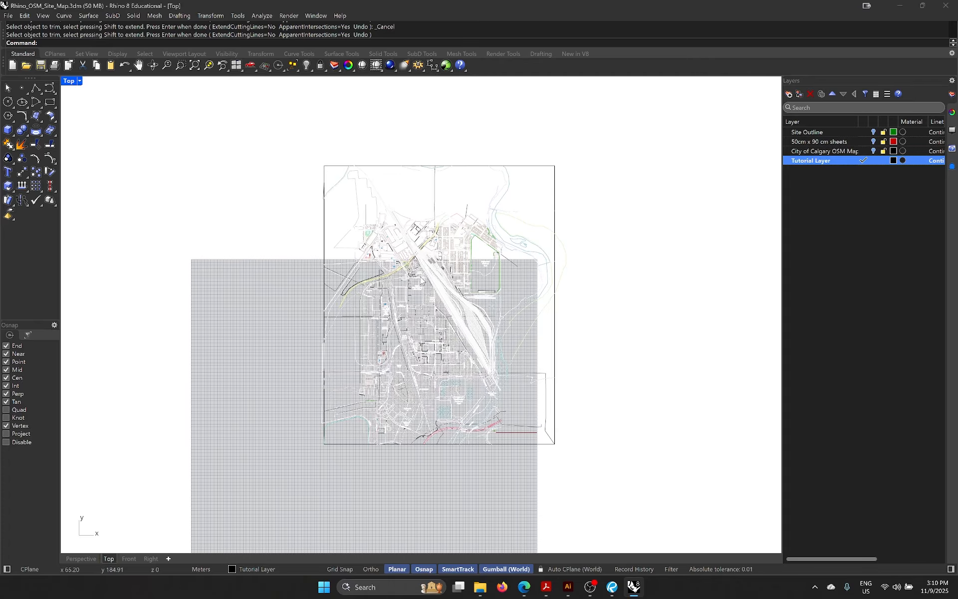
scroll(466, 282, down, 2)
scroll(466, 282, up, 5)
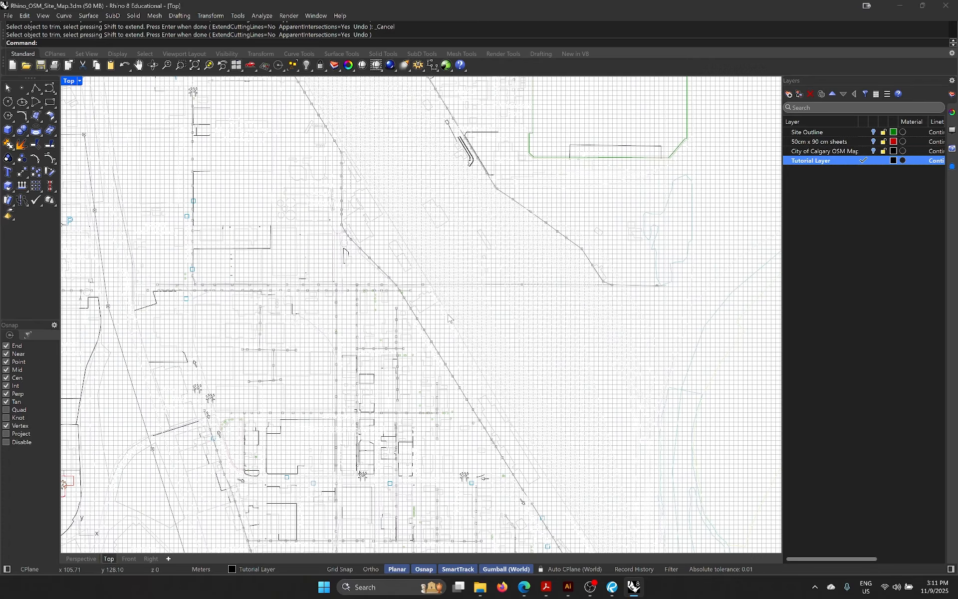
scroll(454, 317, down, 2)
scroll(458, 312, down, 2)
scroll(451, 279, up, 5)
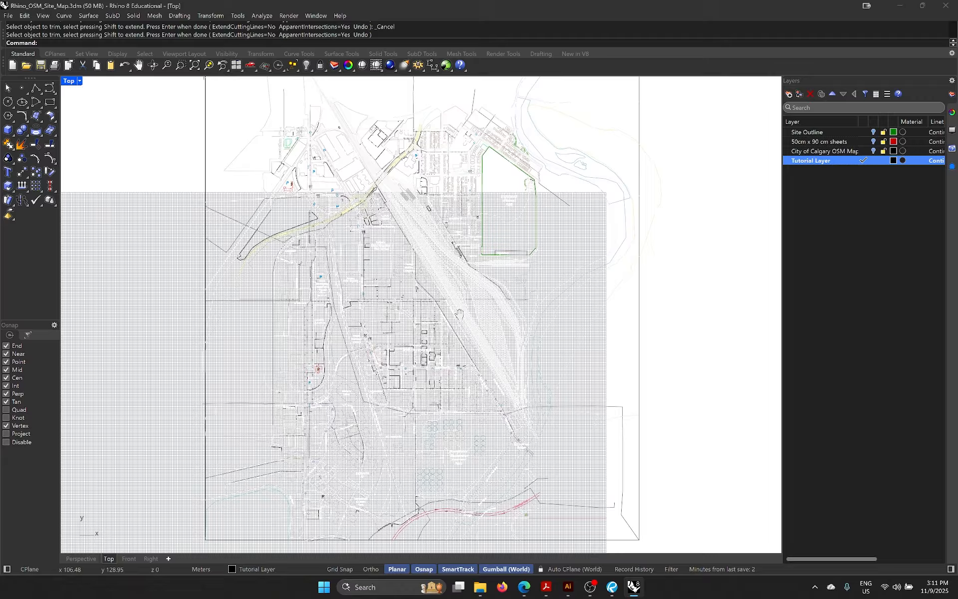
scroll(446, 245, down, 6)
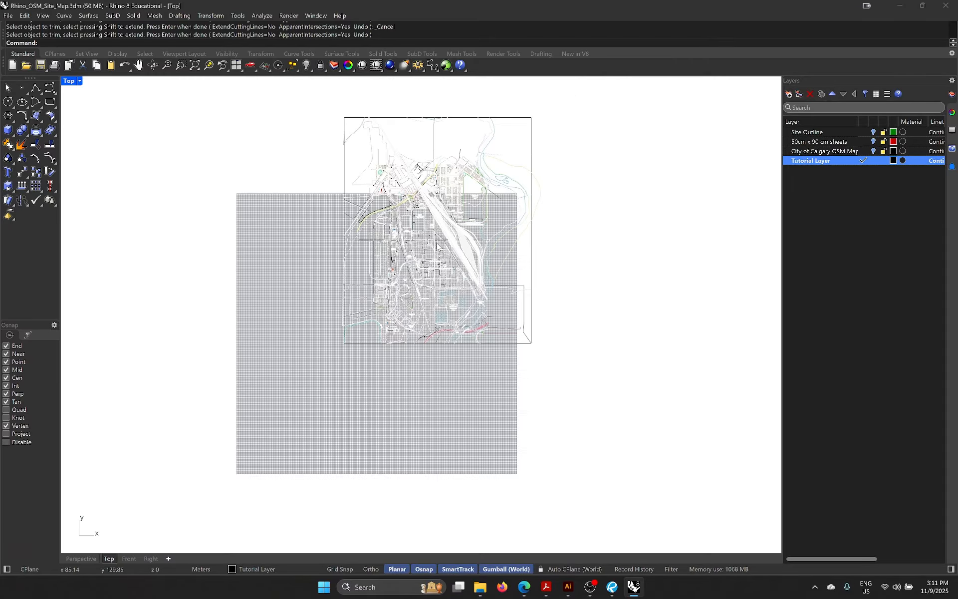
Step: Select the whole trimmed map with its rectangle, move it east along the X axis off the grid, and clear the selection
drag(582, 381, 281, 84)
right_drag(475, 228, 401, 300)
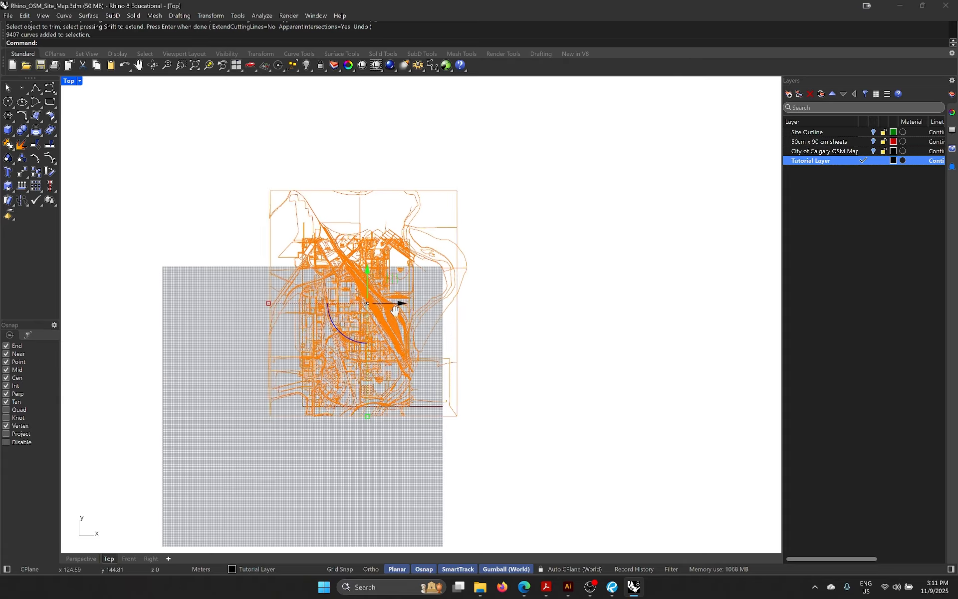
drag(401, 301, 588, 302)
scroll(590, 299, up, 10)
key(Escape)
scroll(486, 307, up, 8)
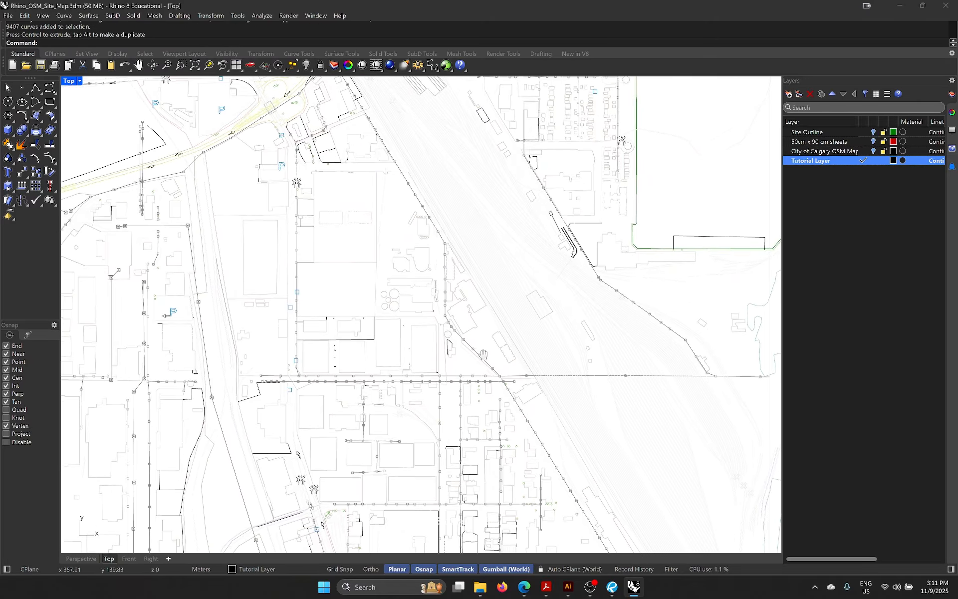
Step: Examine the long building outline beside the diagonal railway lines and the street blocks around it
scroll(433, 284, down, 10)
scroll(459, 299, up, 4)
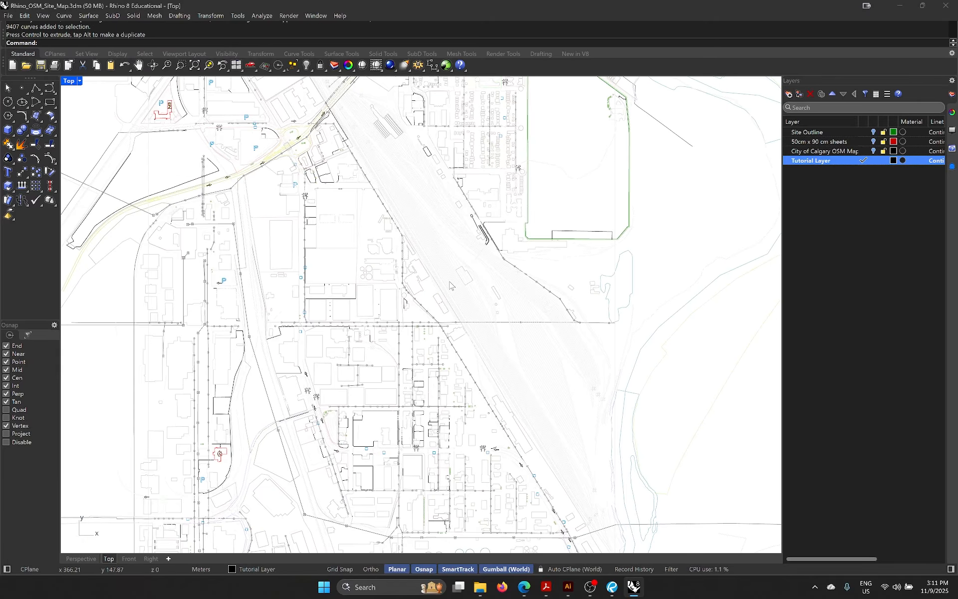
scroll(487, 374, up, 5)
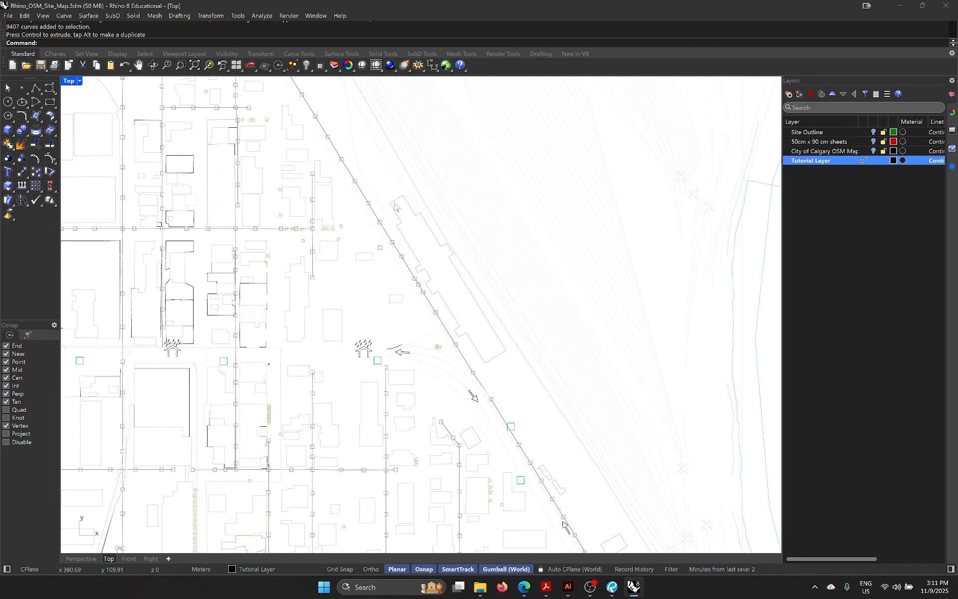
scroll(379, 212, up, 4)
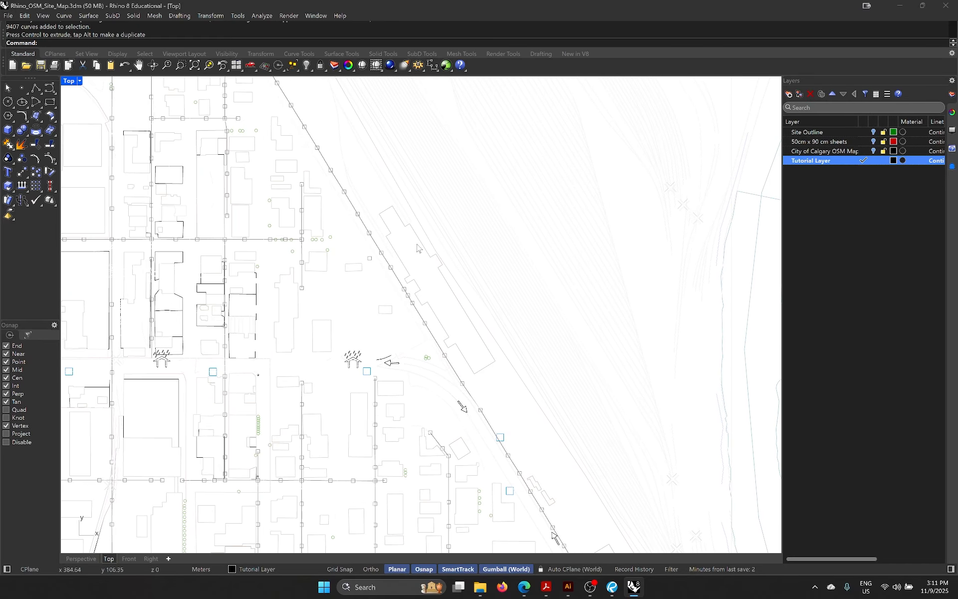
scroll(352, 204, down, 5)
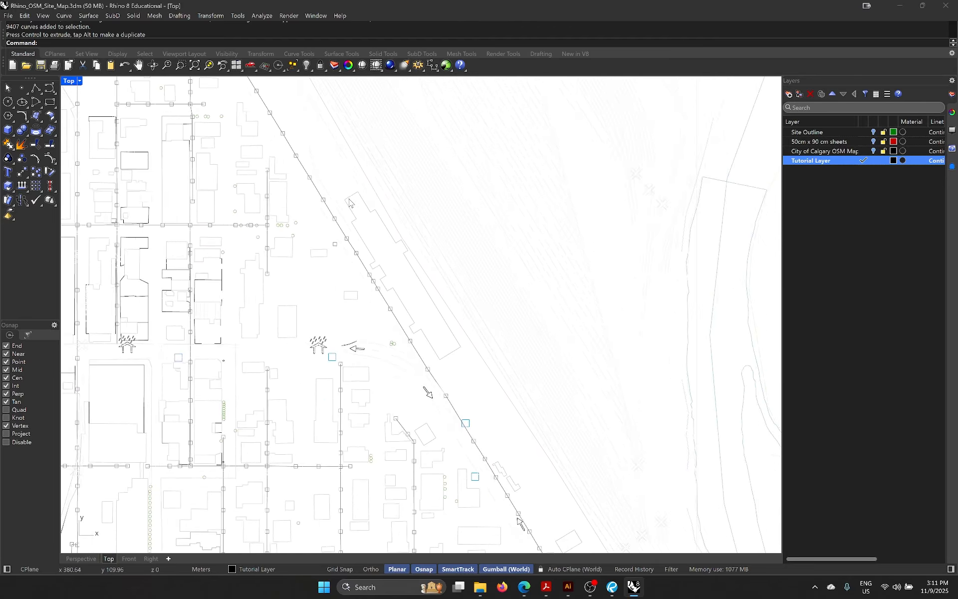
scroll(410, 308, up, 3)
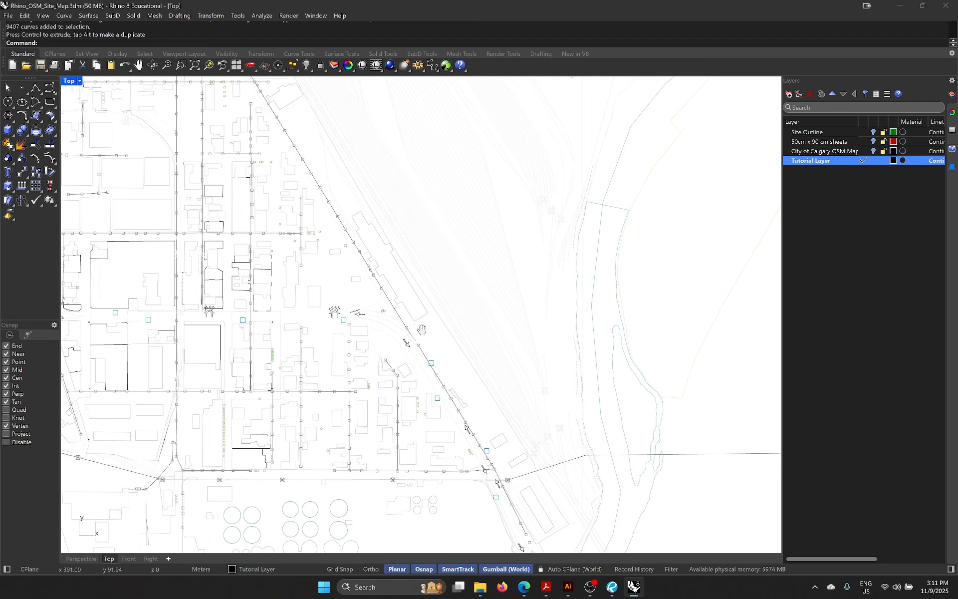
scroll(400, 301, down, 5)
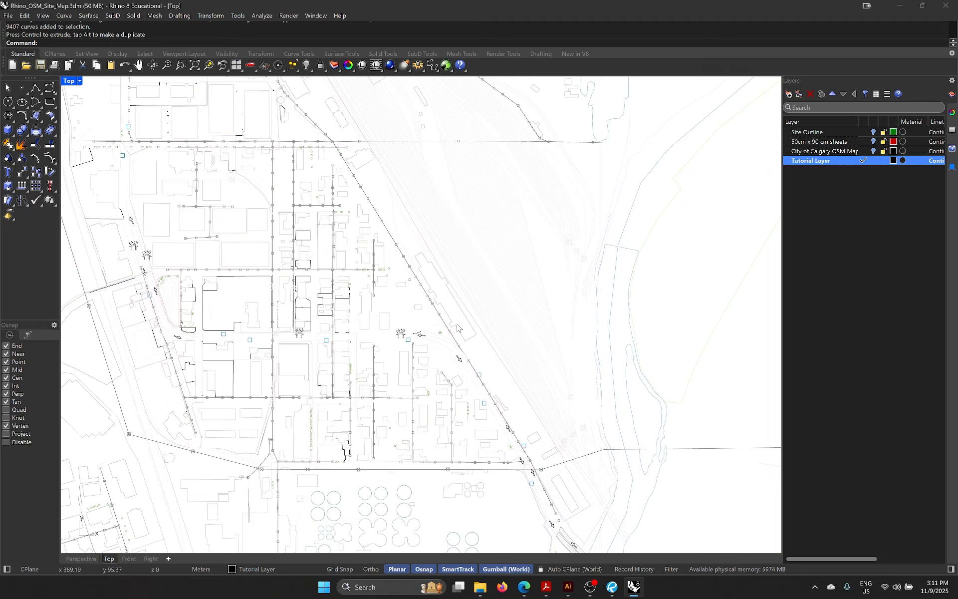
scroll(365, 335, down, 2)
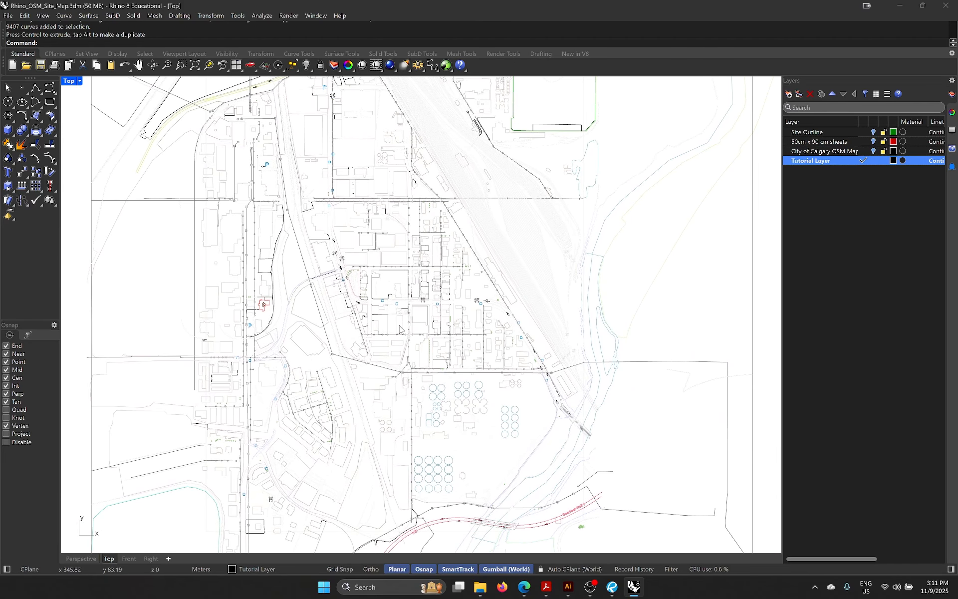
scroll(402, 331, up, 6)
scroll(240, 294, down, 5)
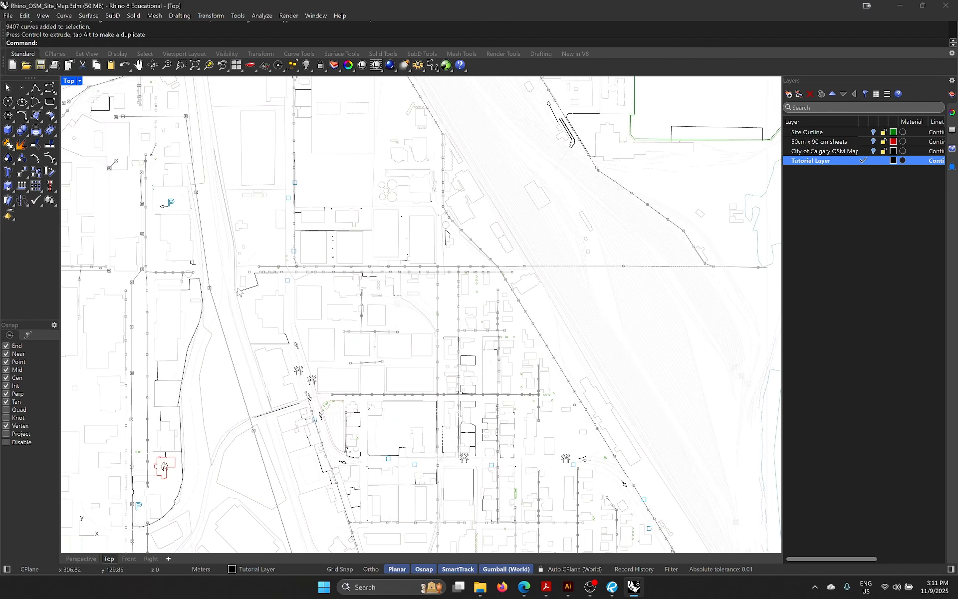
scroll(351, 245, down, 2)
right_drag(345, 249, 368, 278)
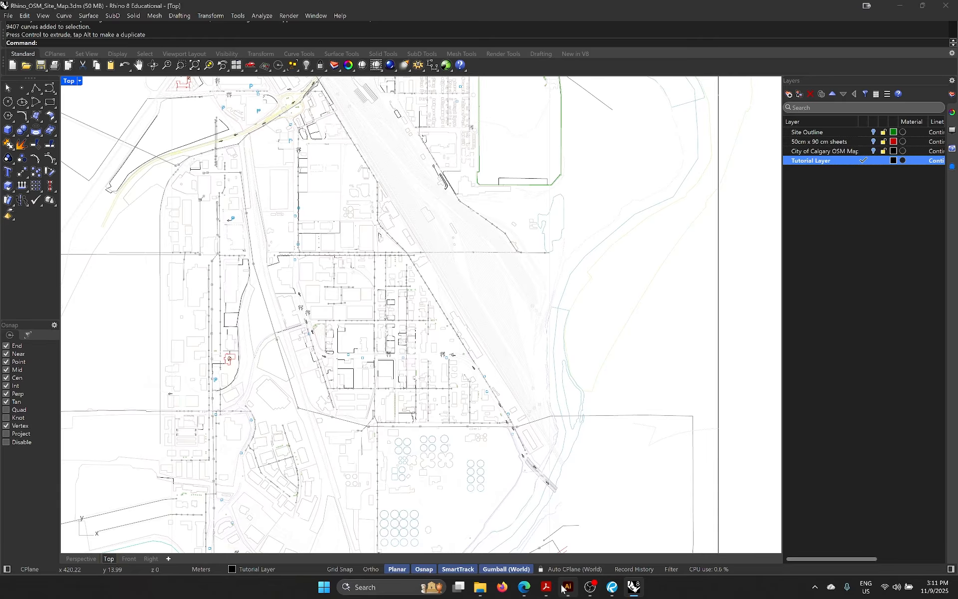
Step: Switch to Google Earth in the browser, find the long building beside the rail yard, and close the existing measurement
click(524, 587)
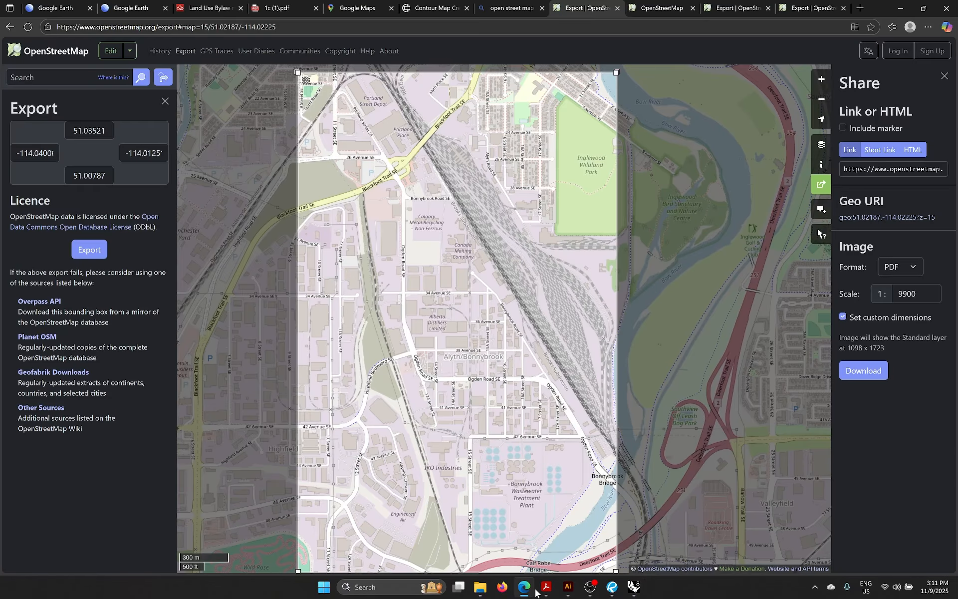
click(144, 6)
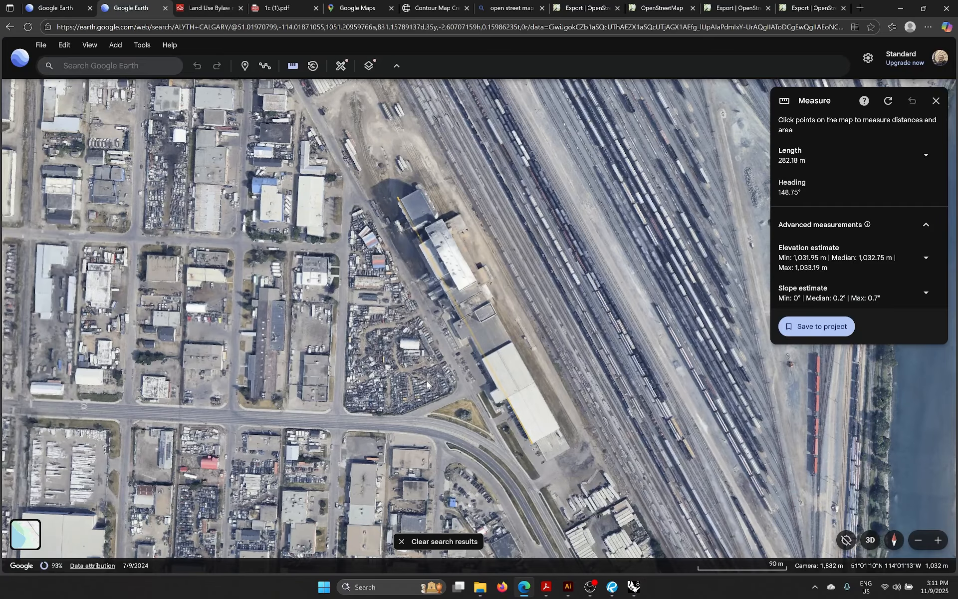
scroll(523, 319, up, 2)
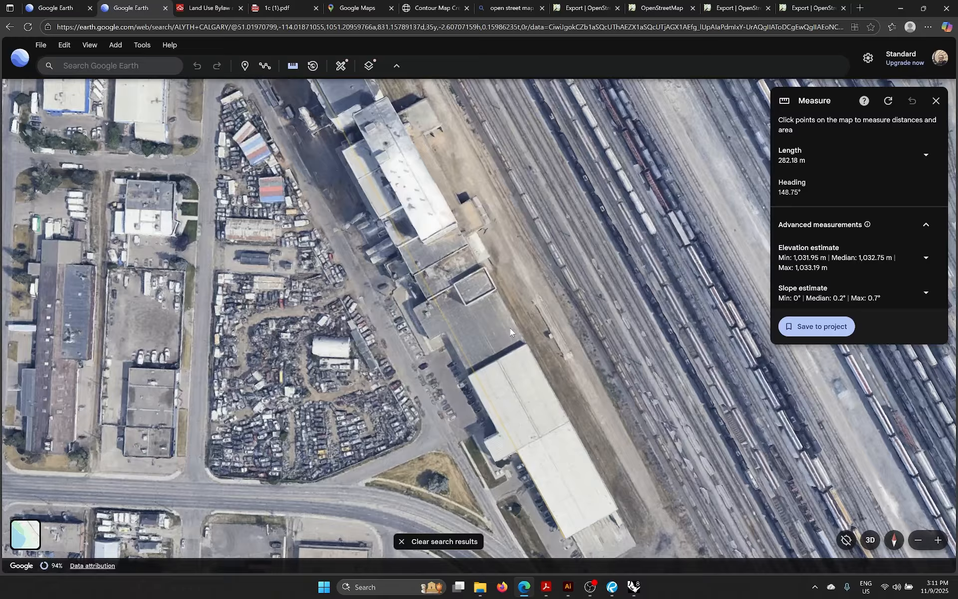
scroll(509, 328, down, 3)
click(293, 65)
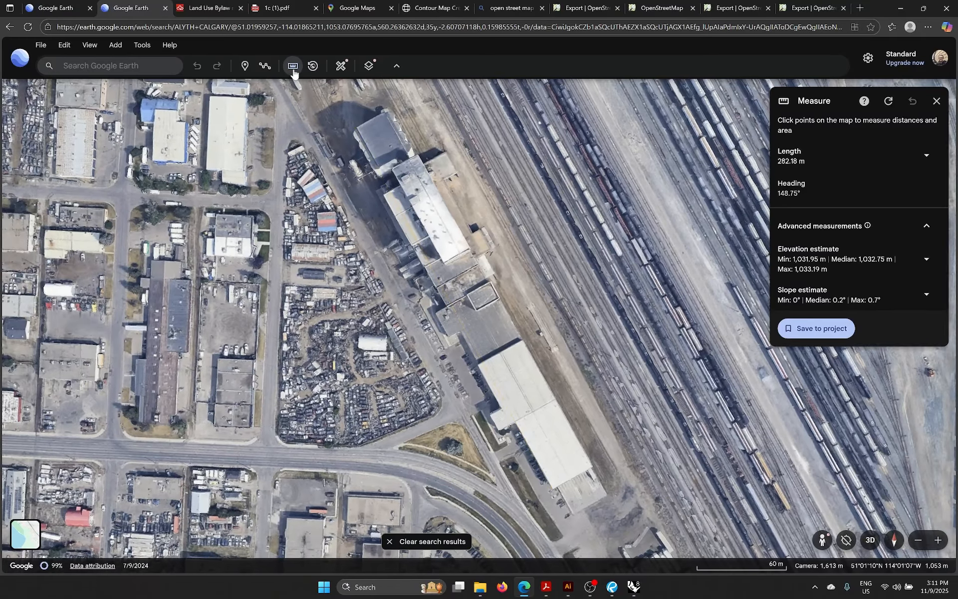
scroll(415, 290, down, 2)
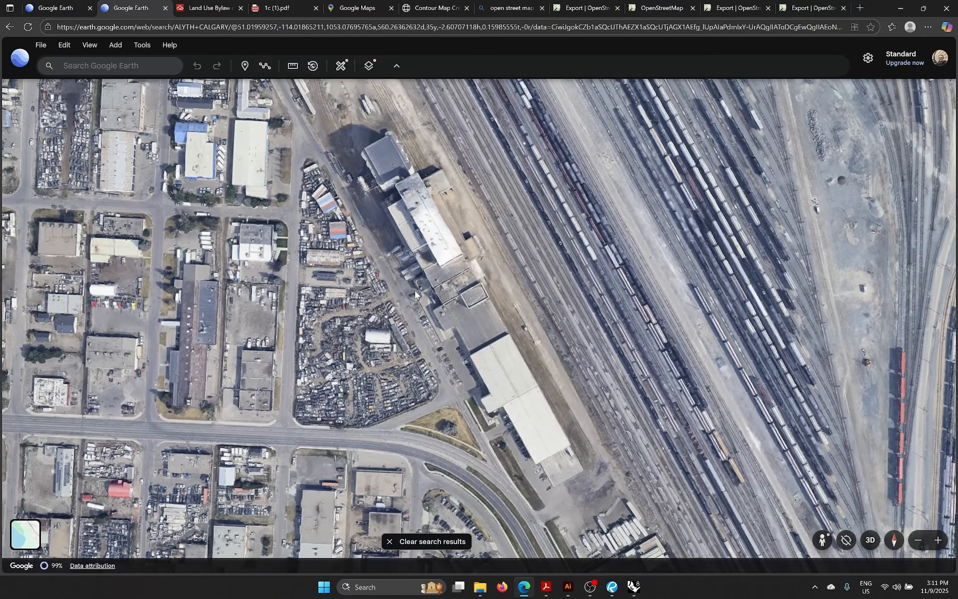
Step: Measure the long building's length along its street side, from its northwest corner to its southern end
scroll(368, 155, up, 8)
click(293, 66)
click(317, 132)
scroll(317, 132, down, 6)
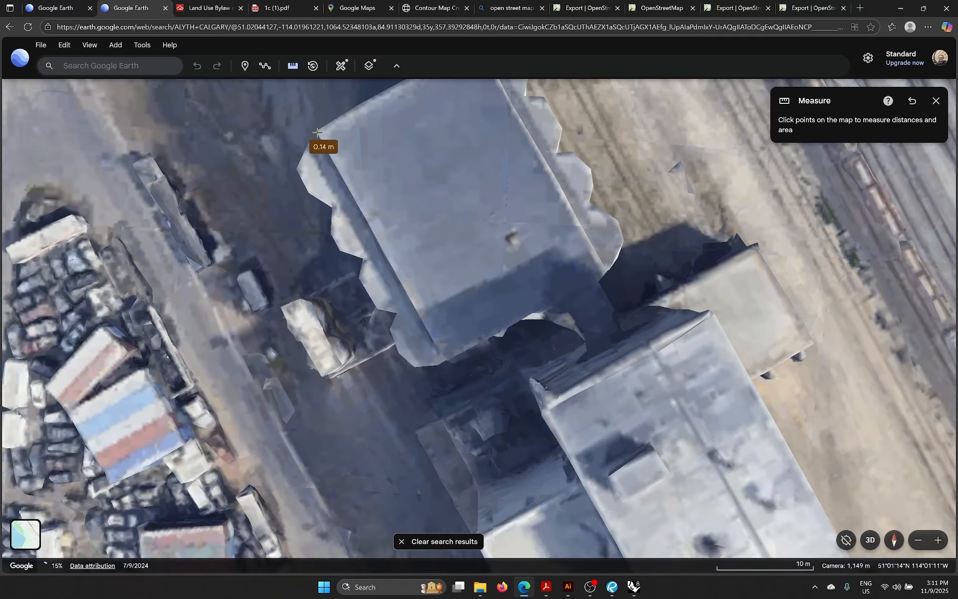
scroll(339, 180, down, 3)
scroll(447, 359, up, 5)
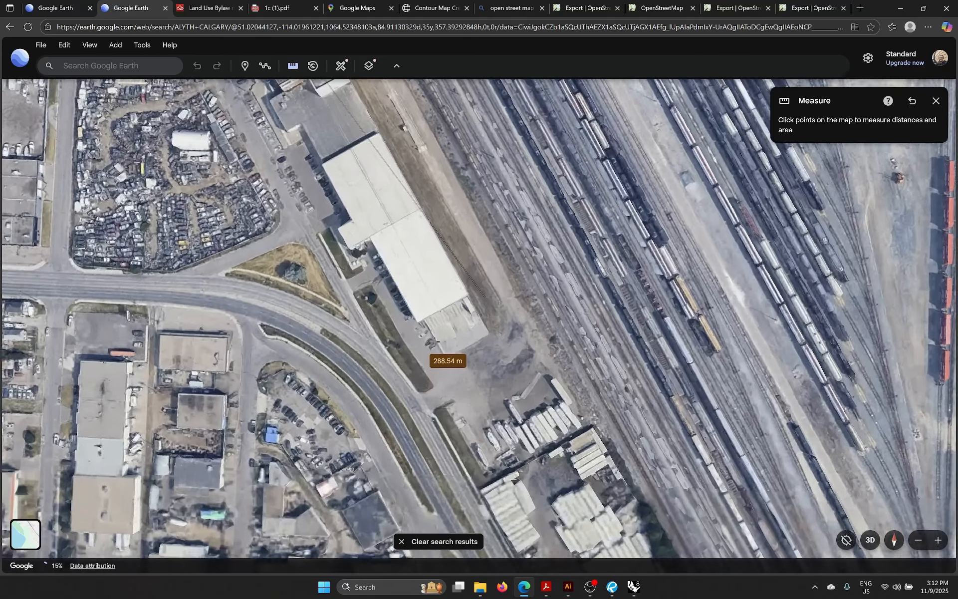
scroll(415, 323, up, 3)
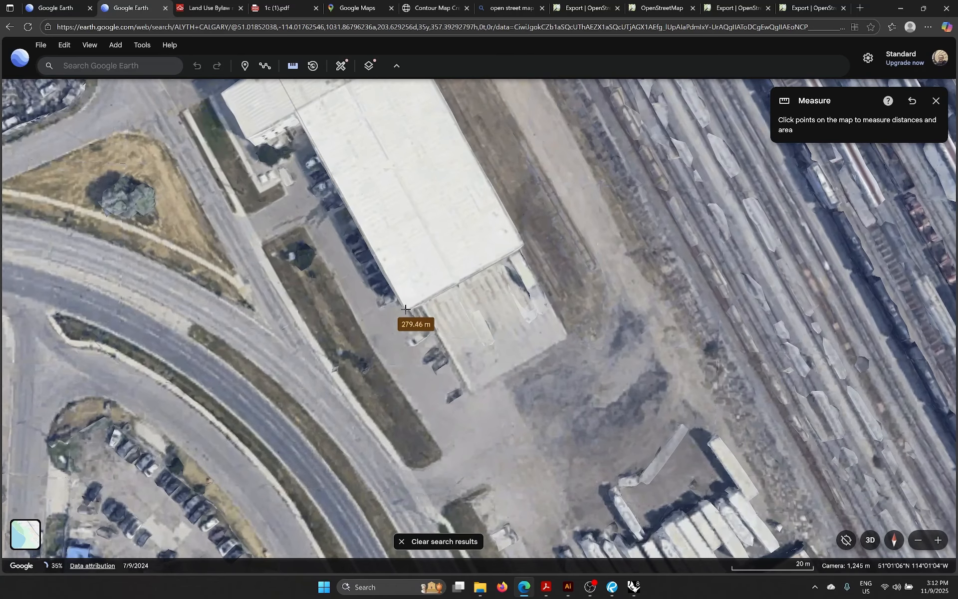
Step: Switch back to Rhino, add a layer named Points, and set its colour to Dark Blue
click(633, 586)
right_click(832, 176)
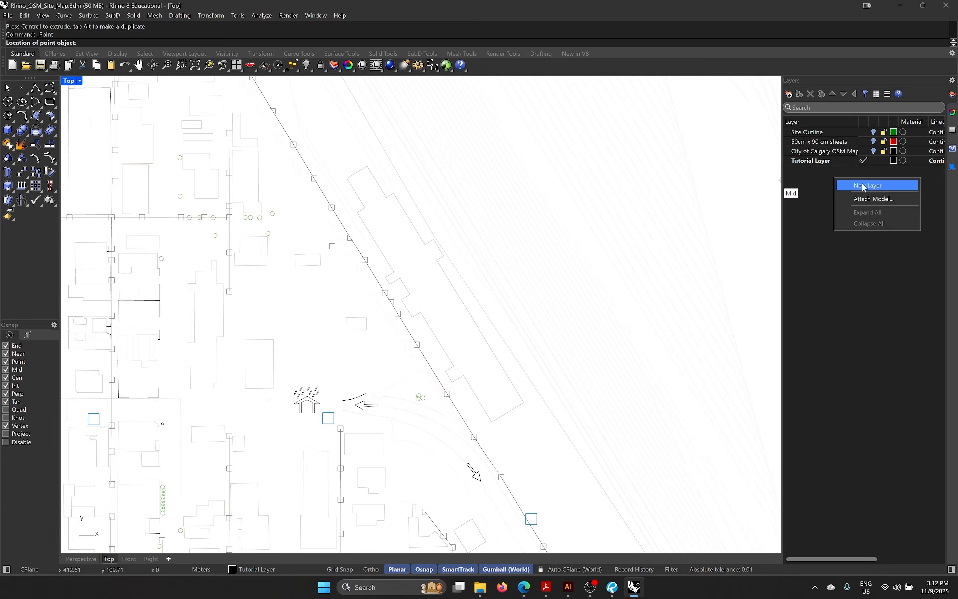
click(868, 196)
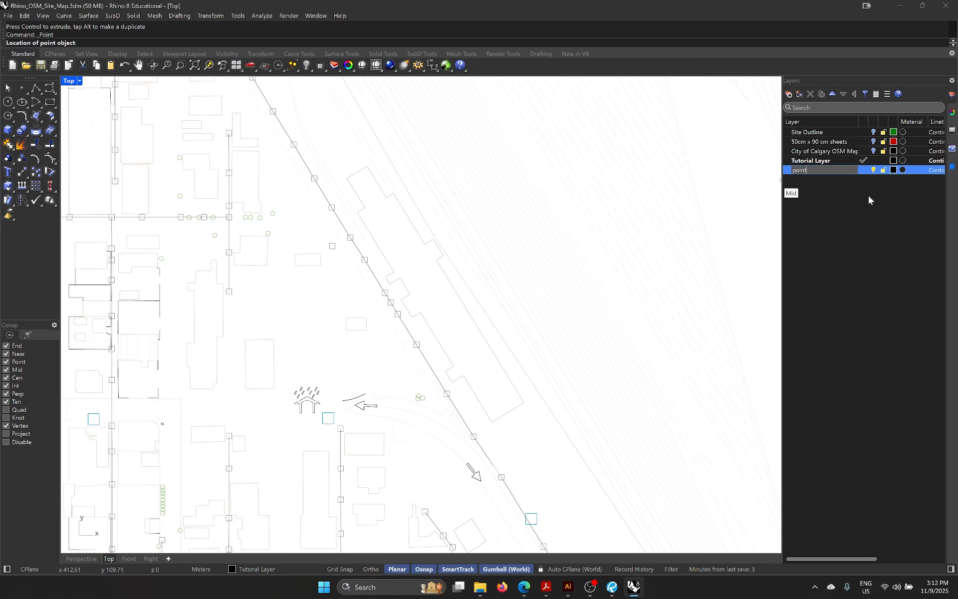
key(BackSpace)
text(Points)
key(Return)
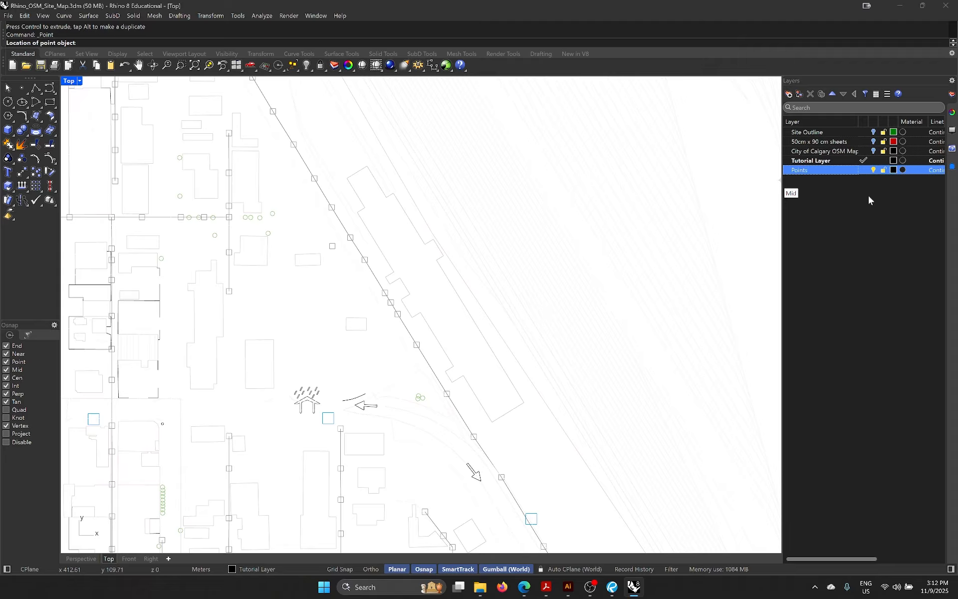
click(893, 175)
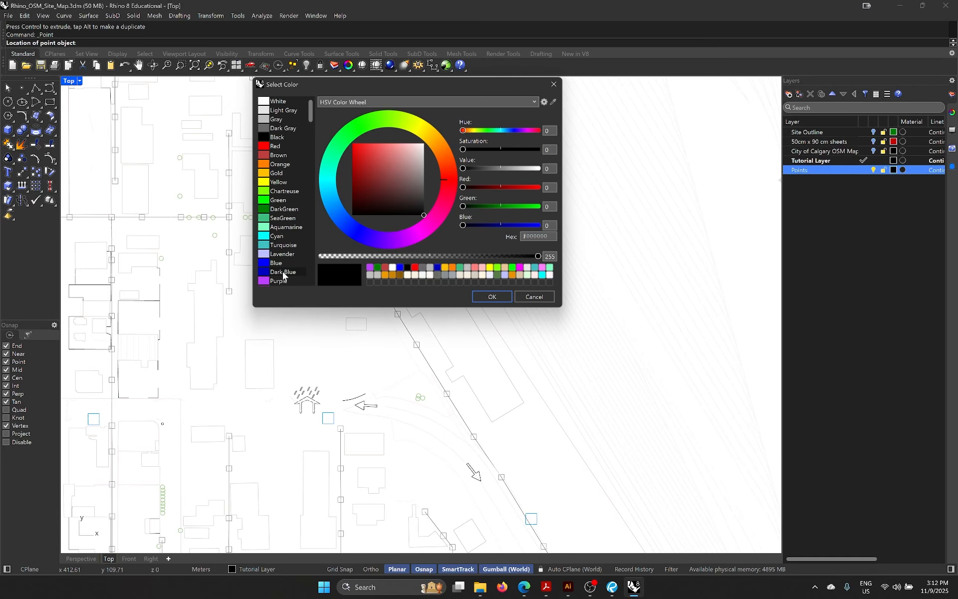
click(283, 271)
click(491, 296)
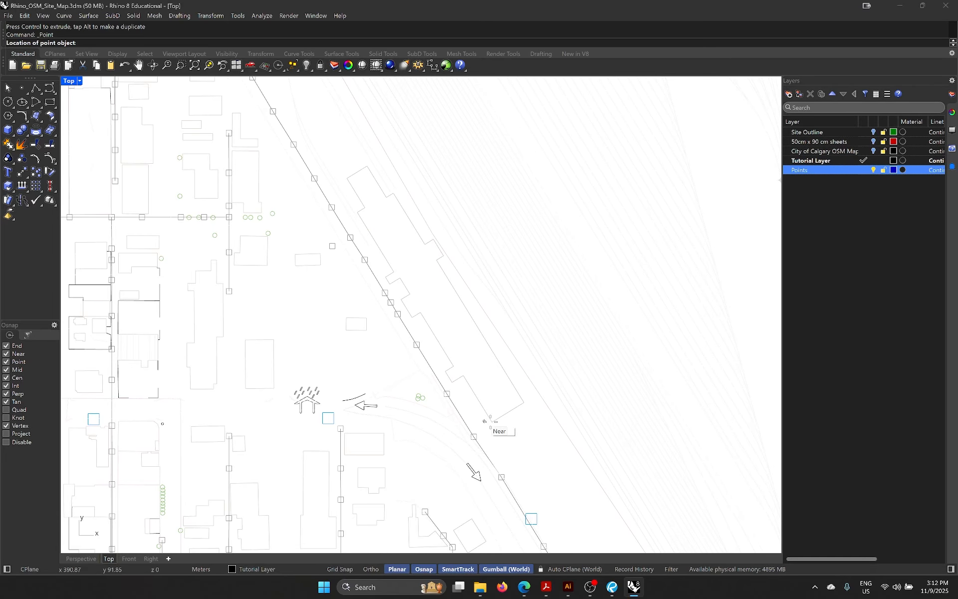
Step: Place point objects on the southwest and northwest corners of the long building outline beside the railway
click(490, 420)
key(Return)
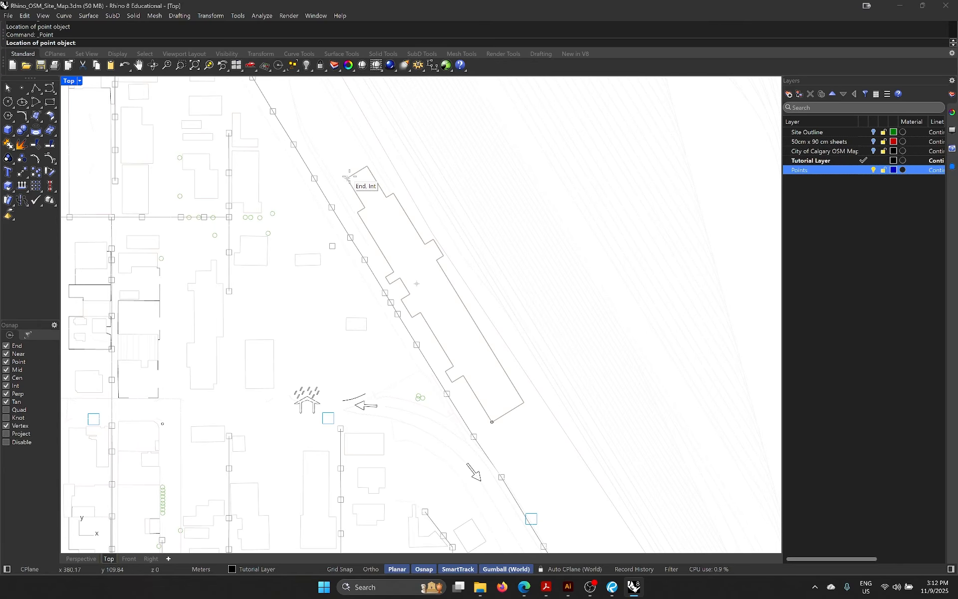
click(348, 177)
Step: Select the stray curves lying outside and to the east of the trimmed map, and cut them
scroll(395, 243, down, 8)
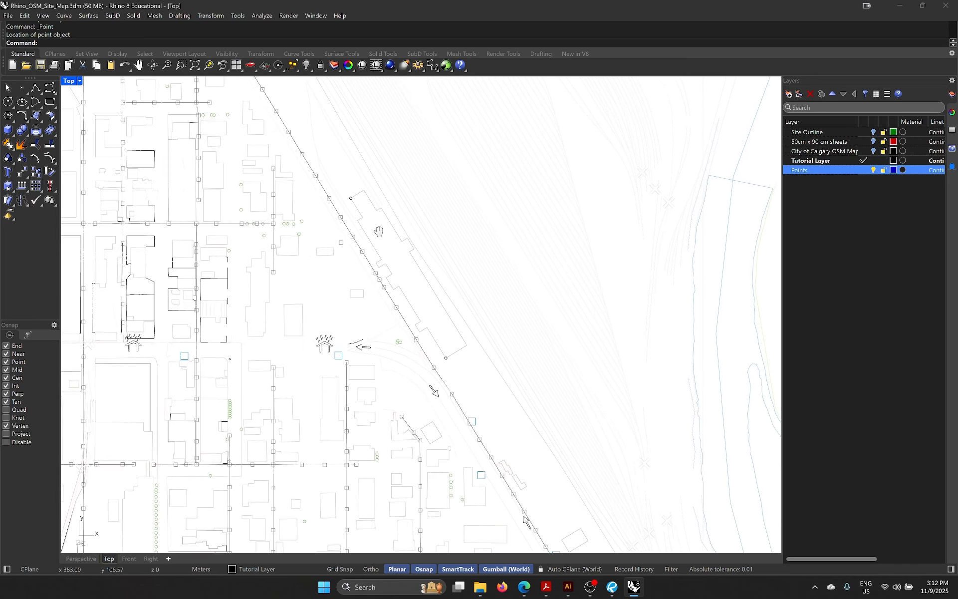
scroll(395, 243, down, 10)
drag(533, 318, 249, 76)
scroll(351, 232, up, 6)
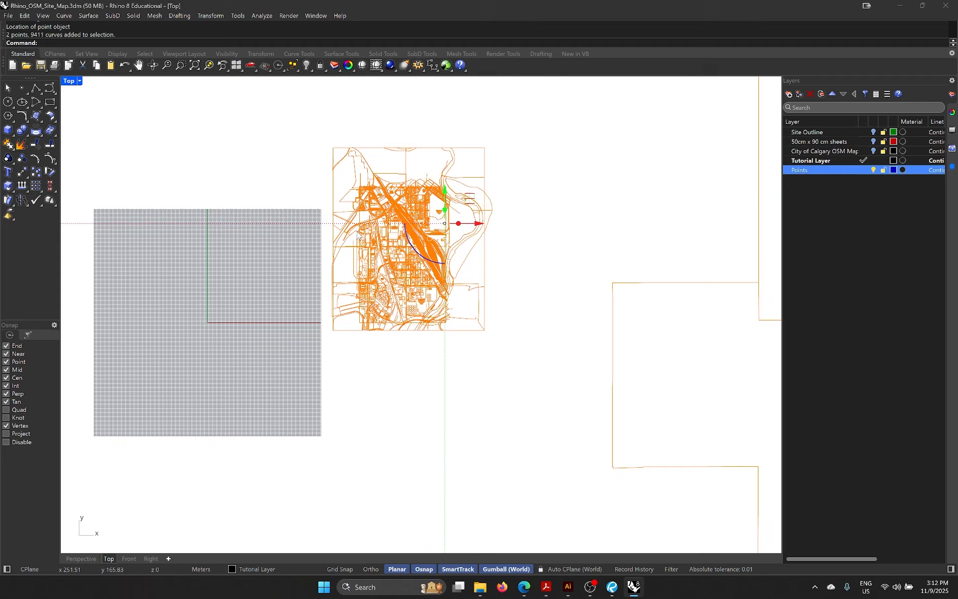
scroll(344, 242, down, 12)
scroll(344, 244, down, 4)
drag(457, 278, 350, 163)
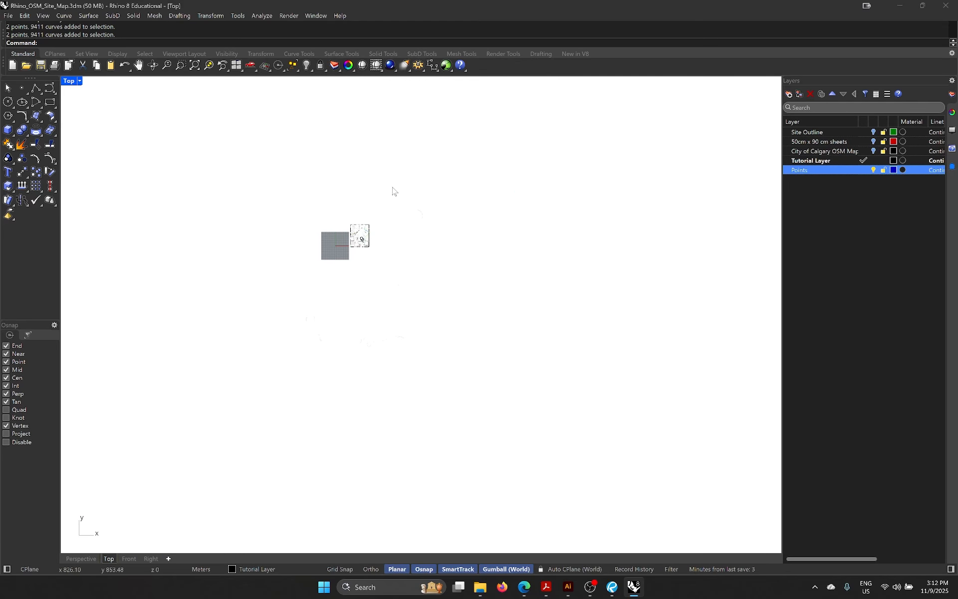
drag(426, 261, 383, 158)
key(ctrl+x)
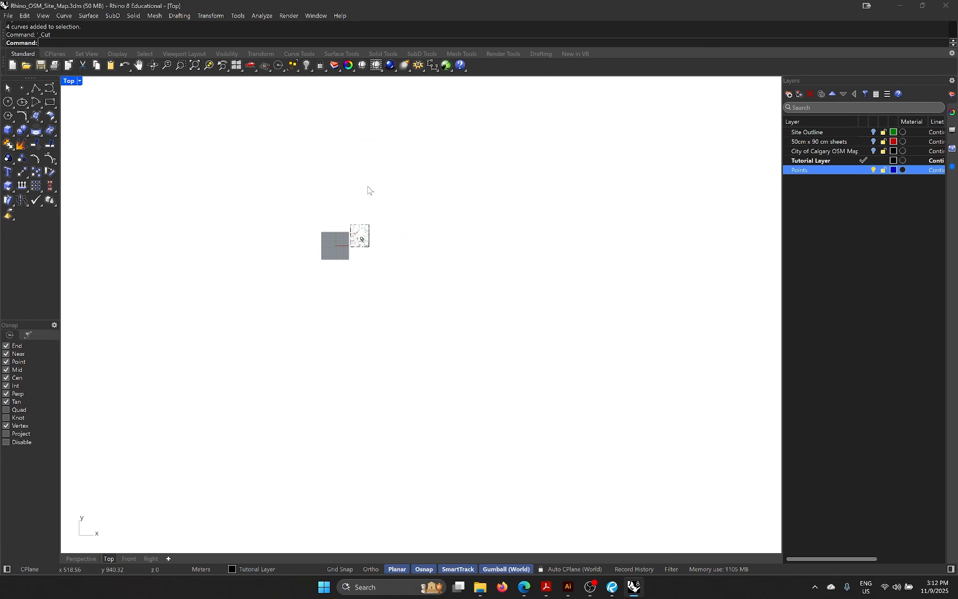
Step: Scale the whole map with both points using Scale2D, from the building's northwest point referenced to its southwest corner, to 280 m
scroll(357, 218, up, 10)
drag(437, 333, 241, 148)
scroll(302, 279, up, 14)
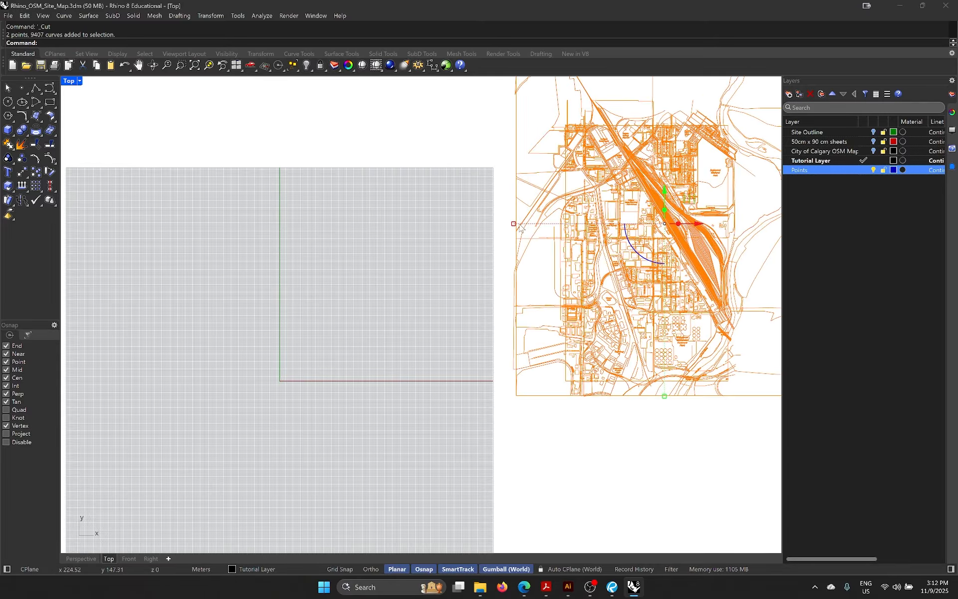
right_drag(518, 225, 349, 241)
scroll(379, 247, up, 2)
scroll(543, 264, up, 3)
scroll(470, 367, up, 3)
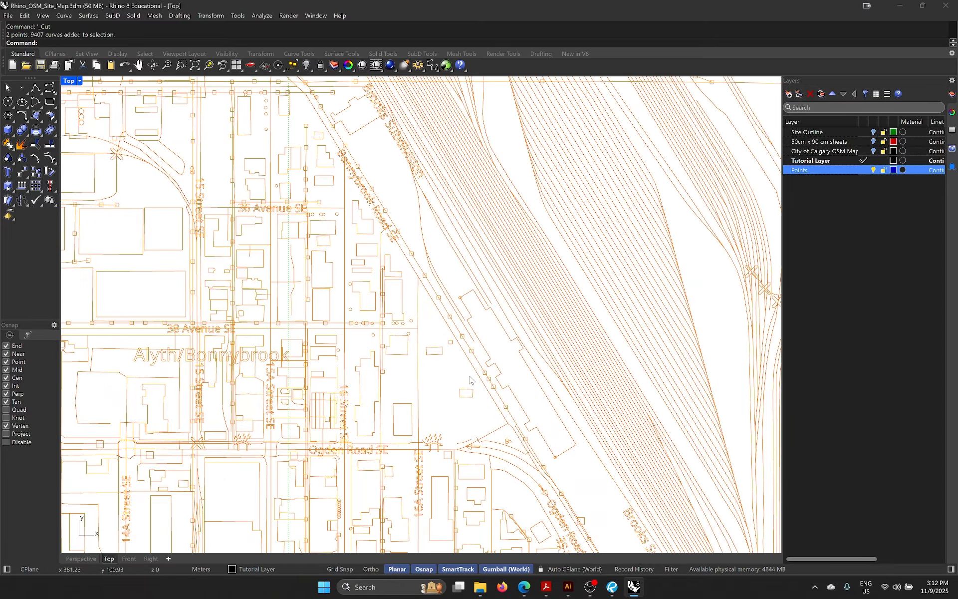
text(Scale2D)
key(Return)
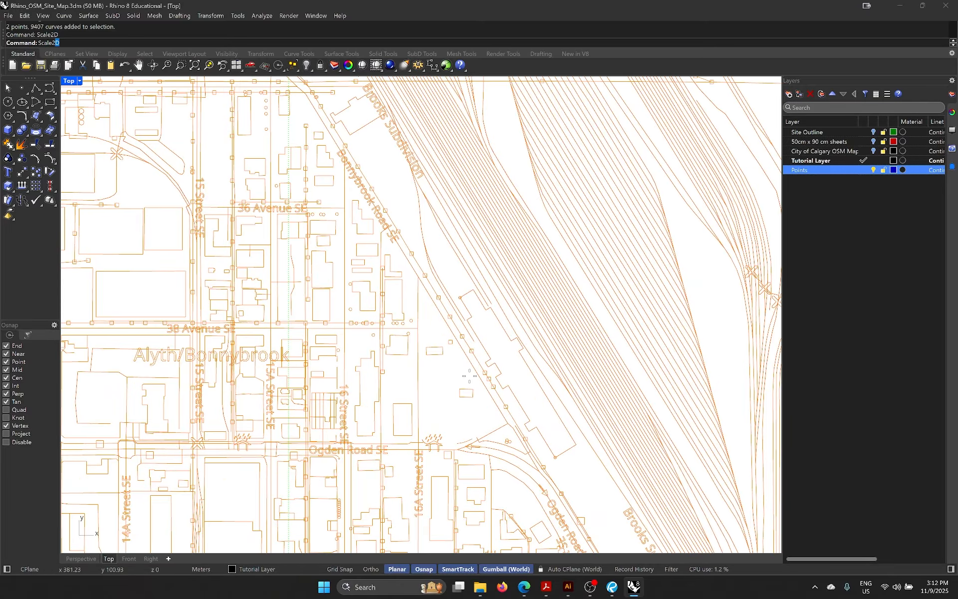
click(459, 298)
scroll(439, 279, down, 3)
scroll(511, 369, up, 5)
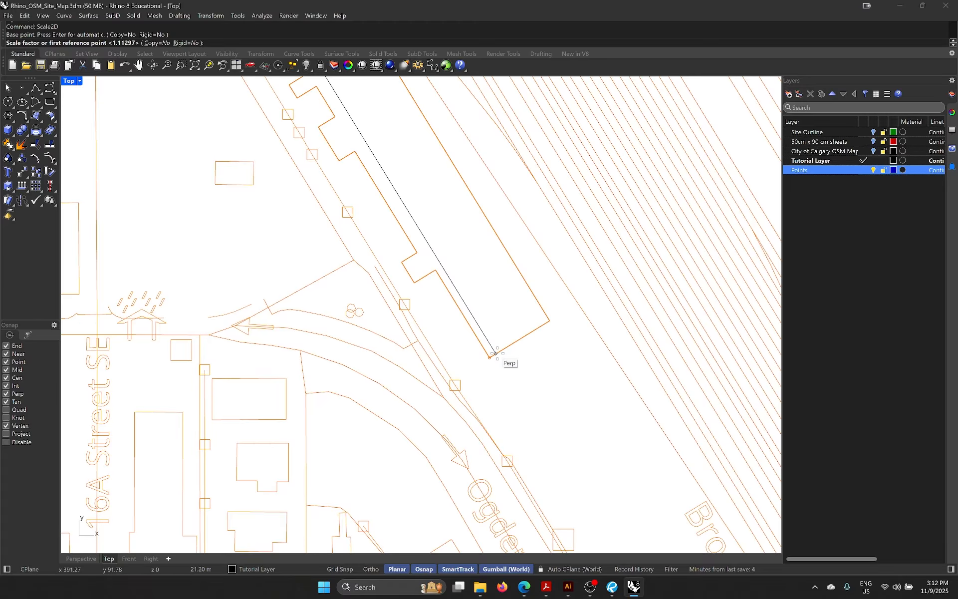
click(495, 353)
scroll(499, 355, down, 5)
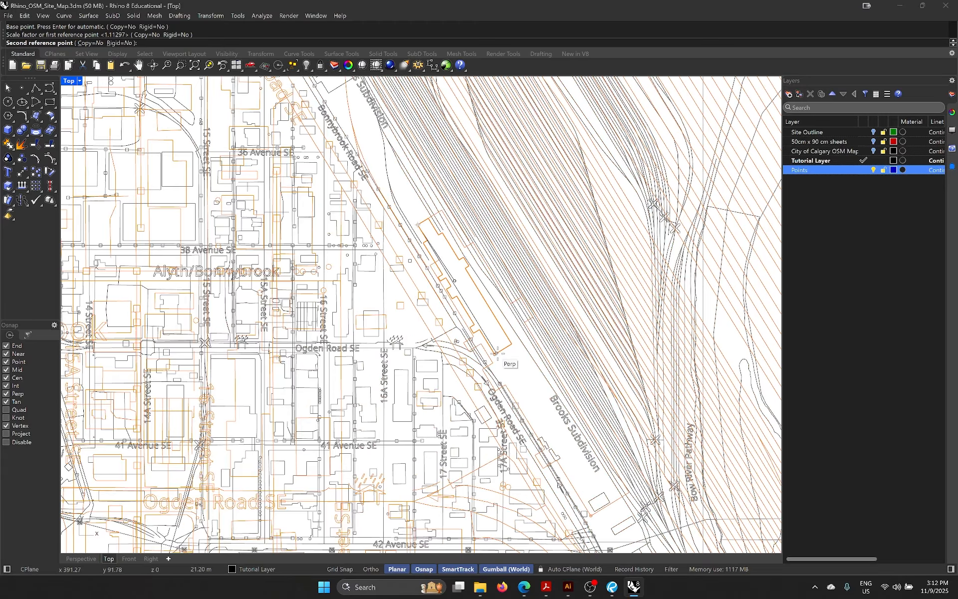
scroll(499, 355, down, 3)
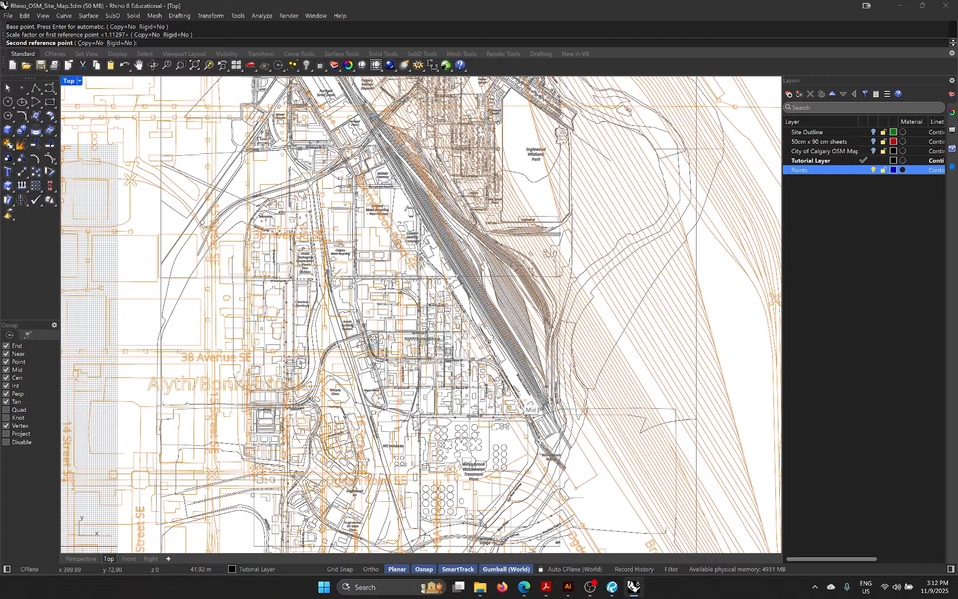
text(280m)
key(Return)
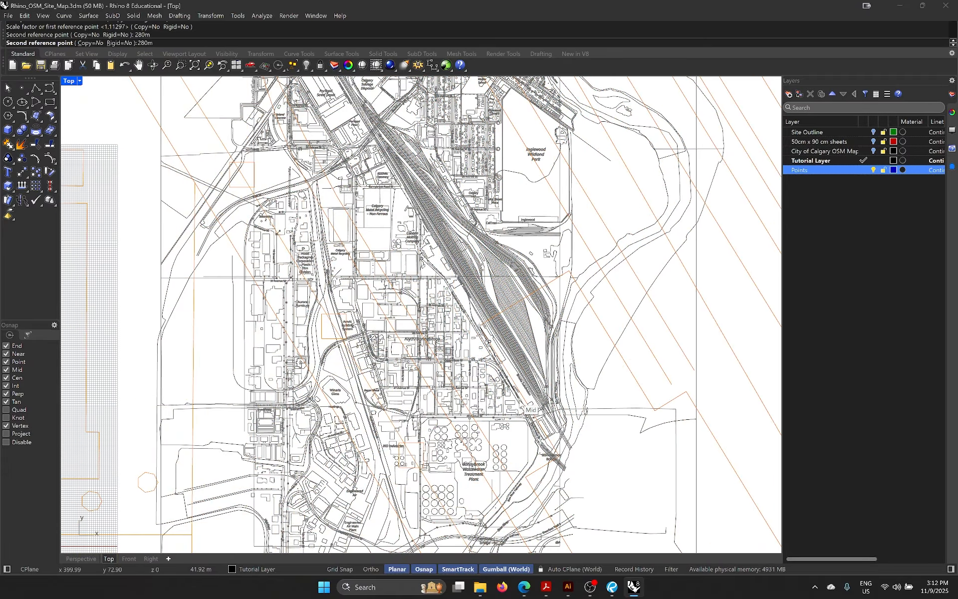
Step: Move the scaled map east along the X axis, clear of the grid
scroll(389, 267, down, 5)
scroll(379, 279, down, 6)
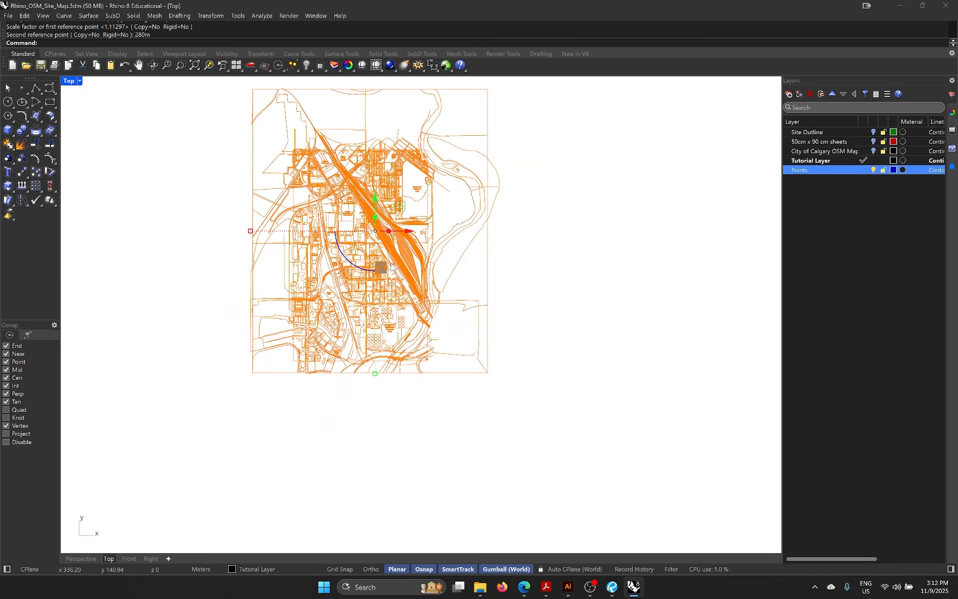
scroll(348, 298, up, 3)
drag(348, 298, 664, 296)
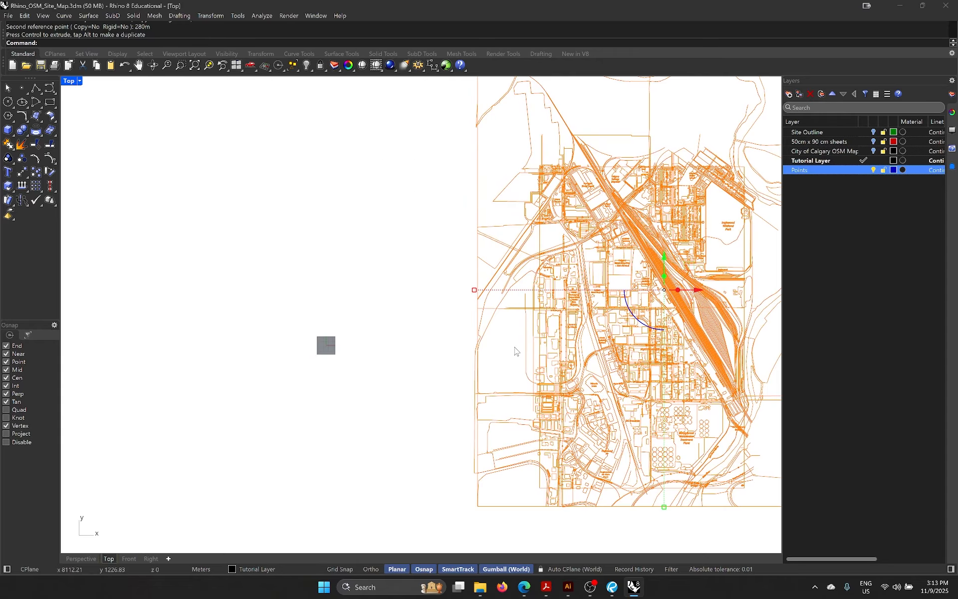
Step: Move the scaled map from its boundary rectangle's southwest corner to the origin at 0,0, and clear the selection
right_drag(470, 284, 380, 212)
text(m)
key(Return)
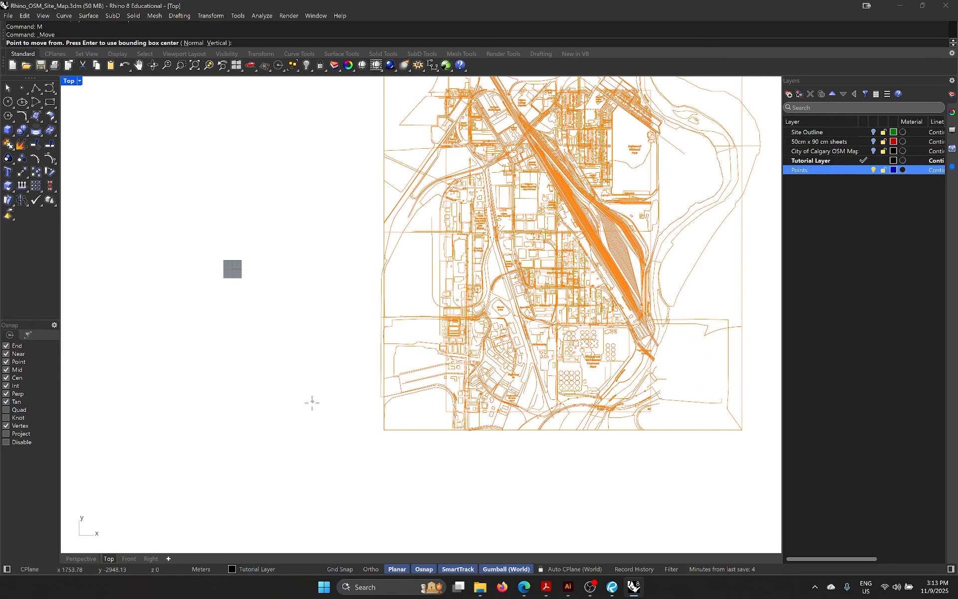
click(384, 429)
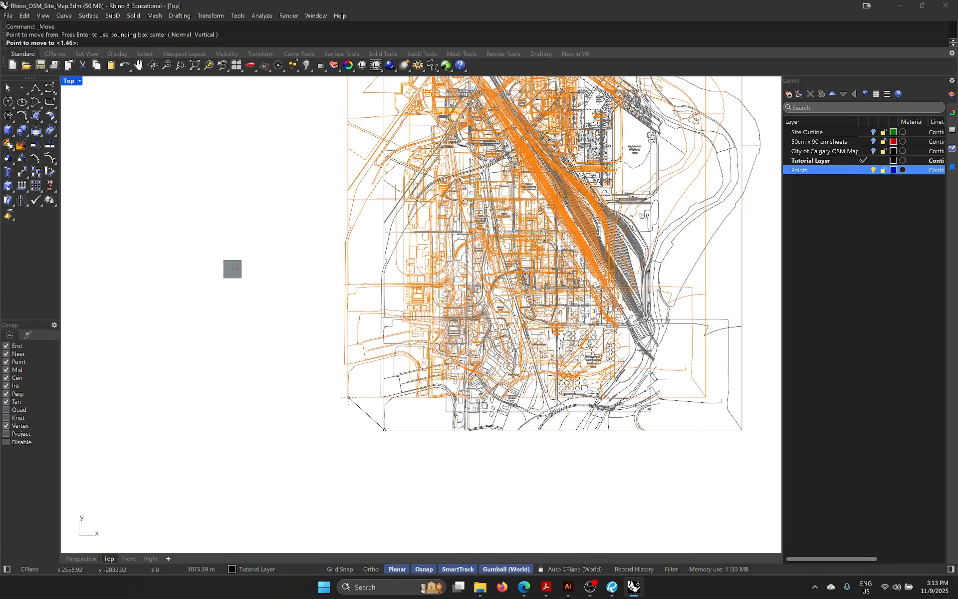
text(0,0)
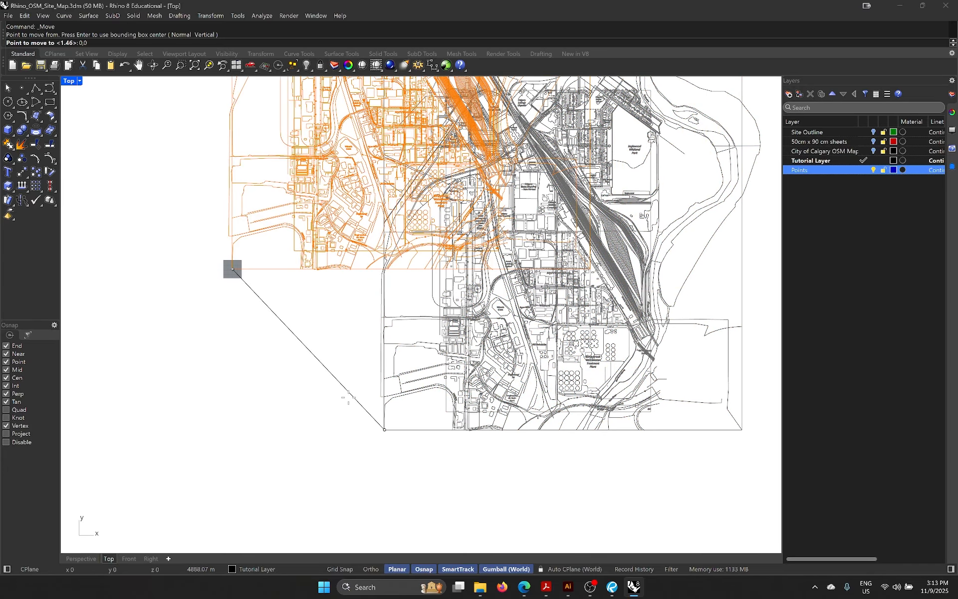
key(Return)
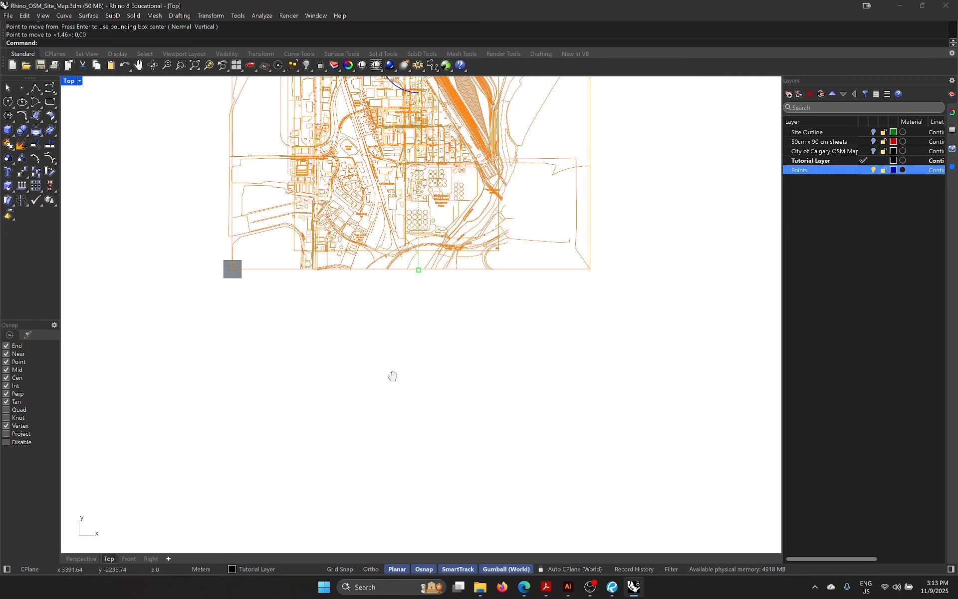
right_drag(391, 378, 442, 424)
scroll(416, 385, down, 4)
scroll(385, 434, up, 8)
key(Escape)
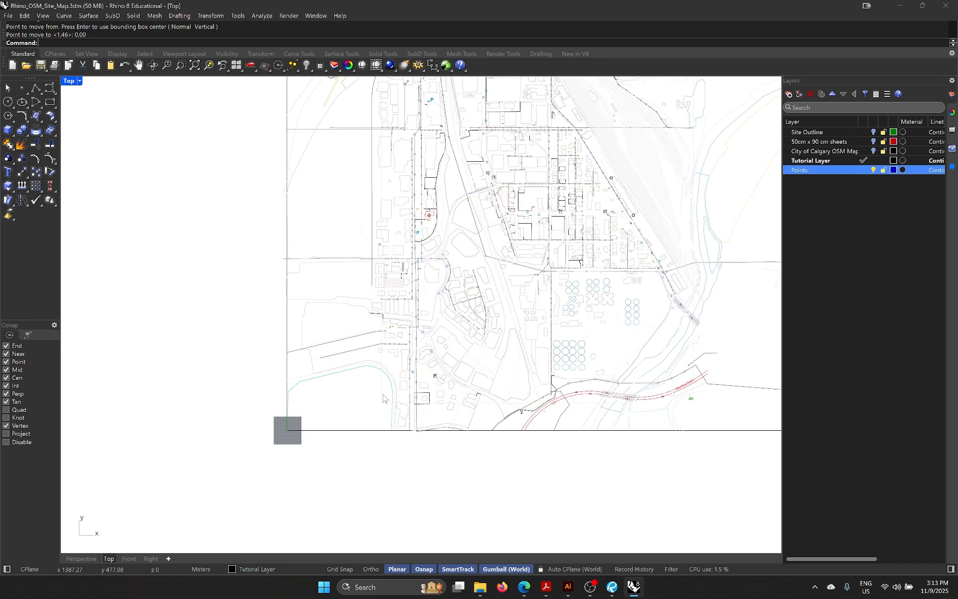
Step: Open the document's unit settings to check the model units, close them unchanged, and examine the full map's extents
scroll(384, 401, down, 4)
right_drag(384, 401, 339, 495)
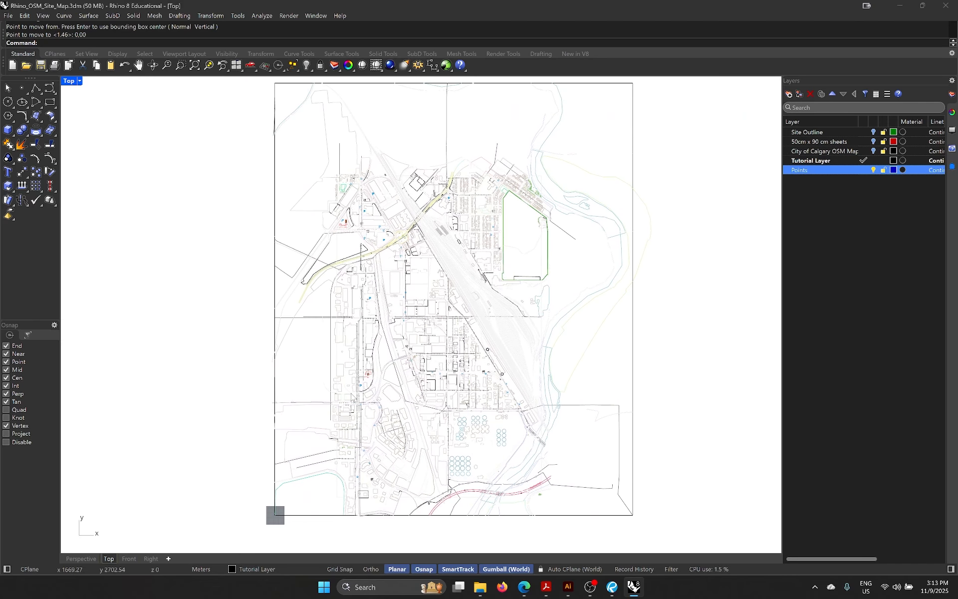
text(Units)
key(Return)
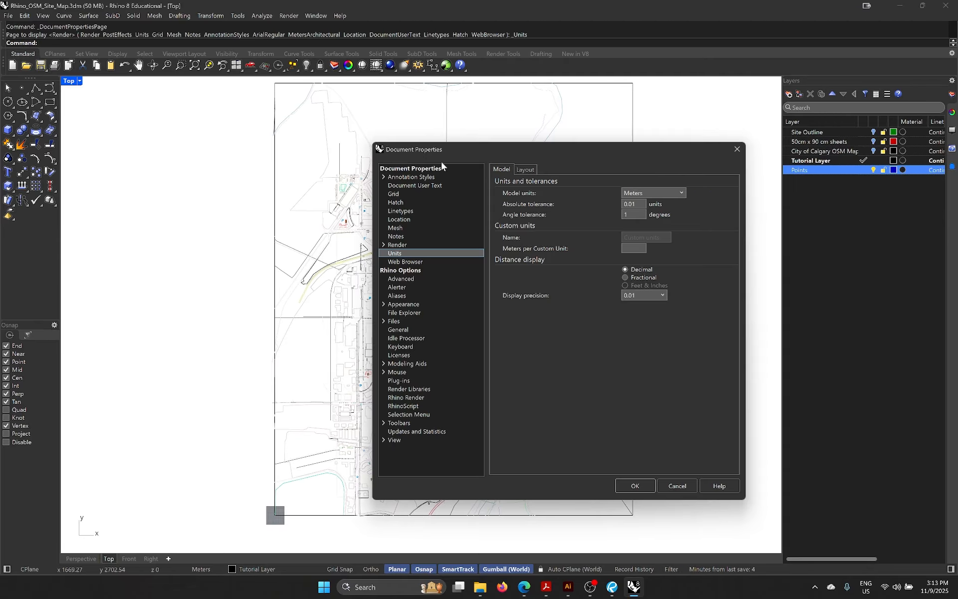
key(Escape)
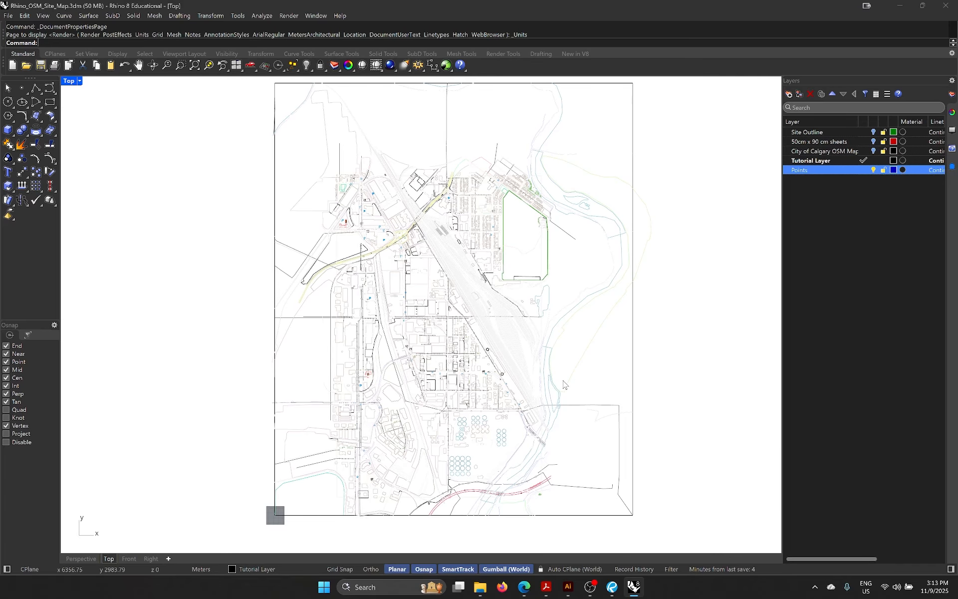
right_drag(558, 353, 557, 342)
scroll(532, 247, up, 2)
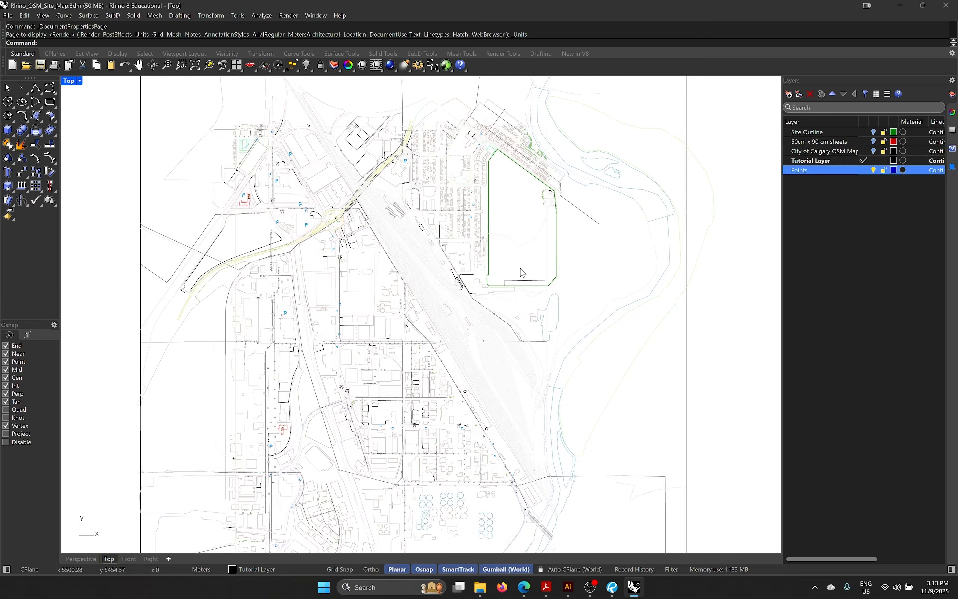
scroll(523, 273, up, 3)
scroll(455, 359, down, 6)
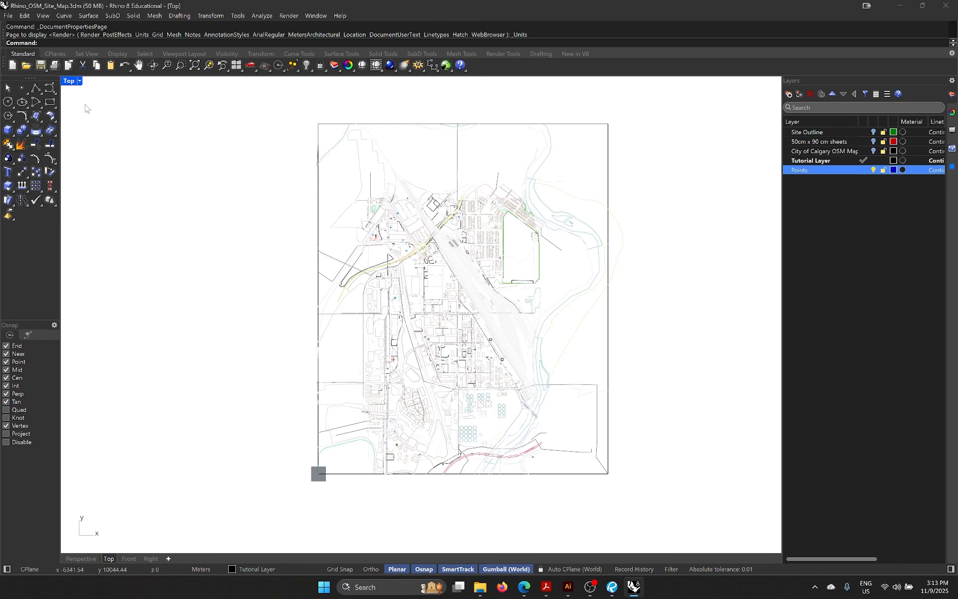
Step: Create a layer named Project 6 and set its colour to red
click(50, 103)
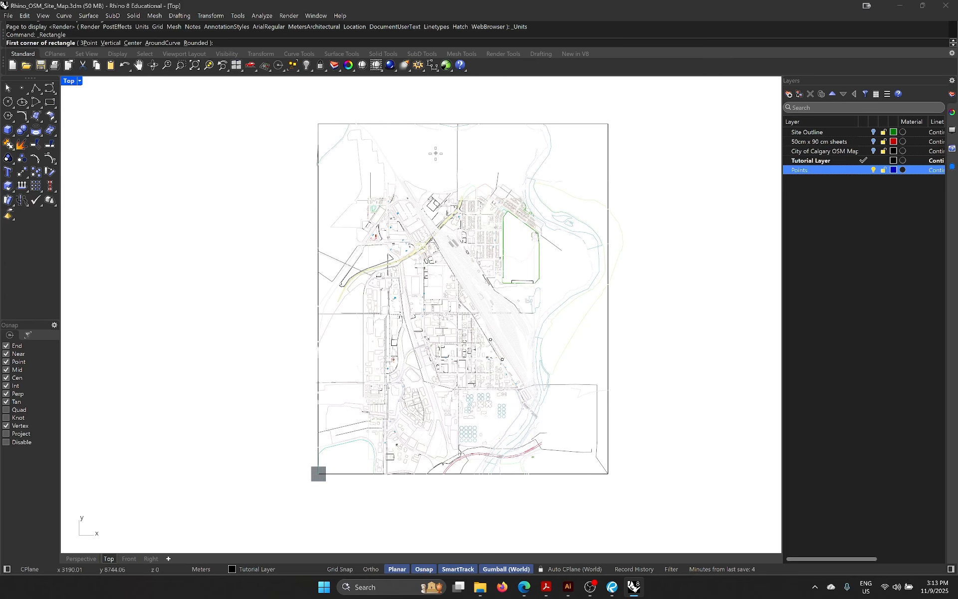
right_click(816, 185)
click(838, 193)
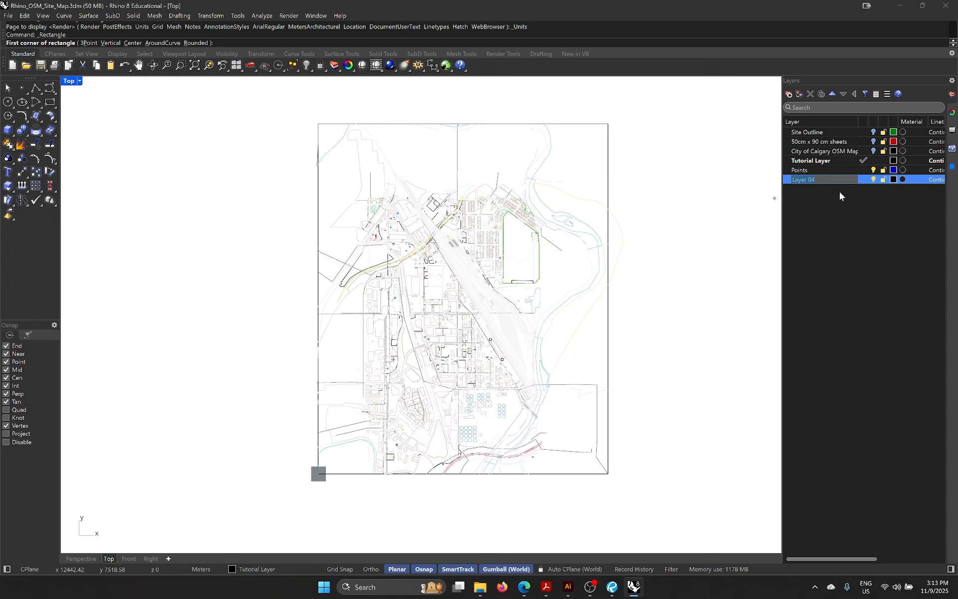
text(Project 6)
key(Return)
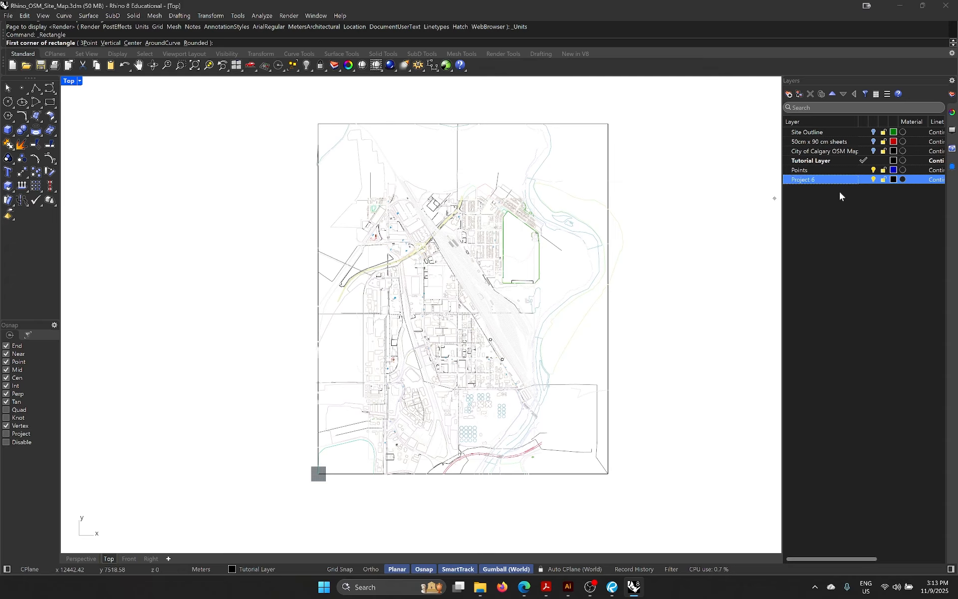
click(893, 179)
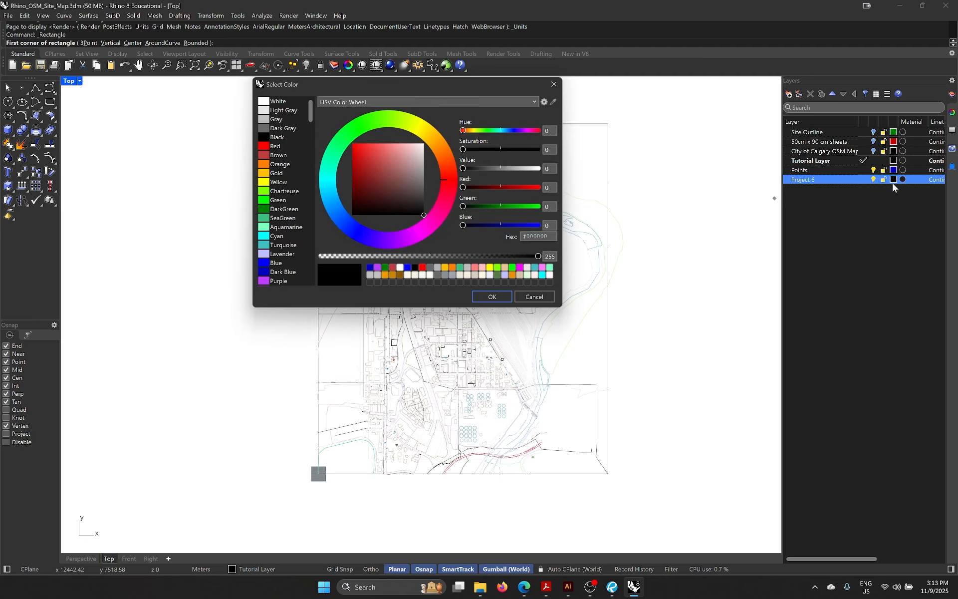
click(280, 146)
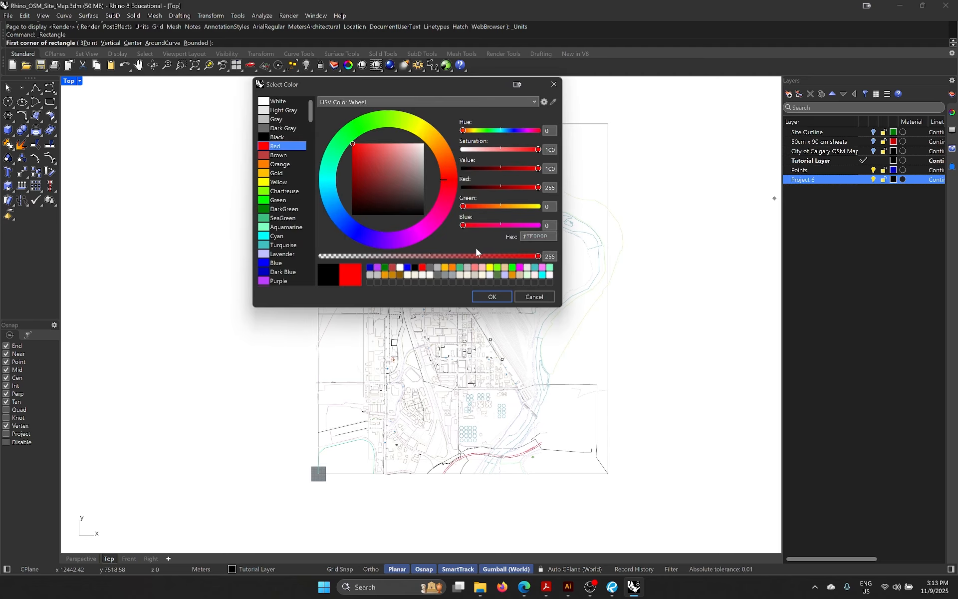
click(491, 296)
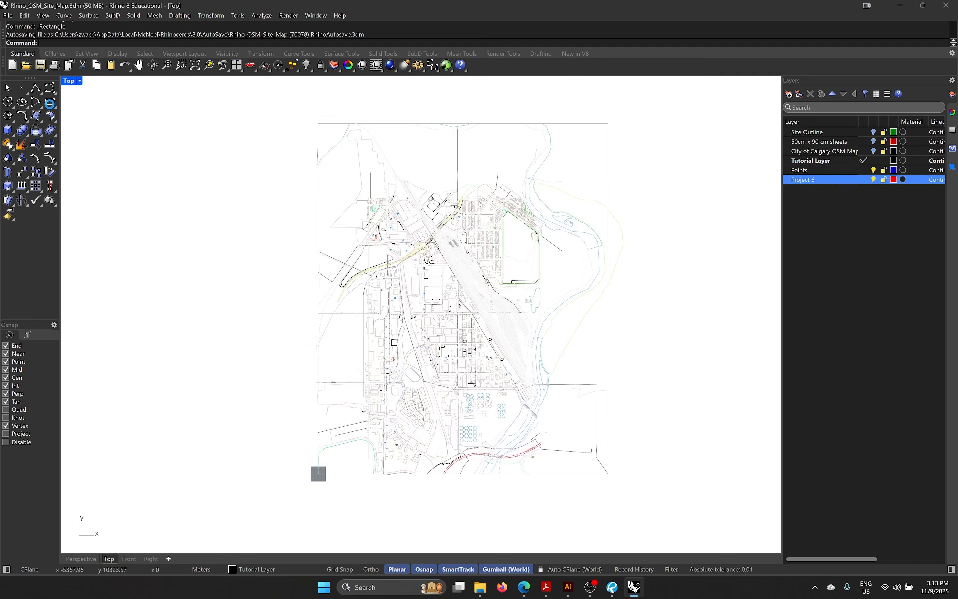
Step: Draw a 50 cm by 90 cm rectangle in the empty area just west of the map
scroll(298, 235, up, 10)
click(308, 282)
scroll(478, 388, down, 4)
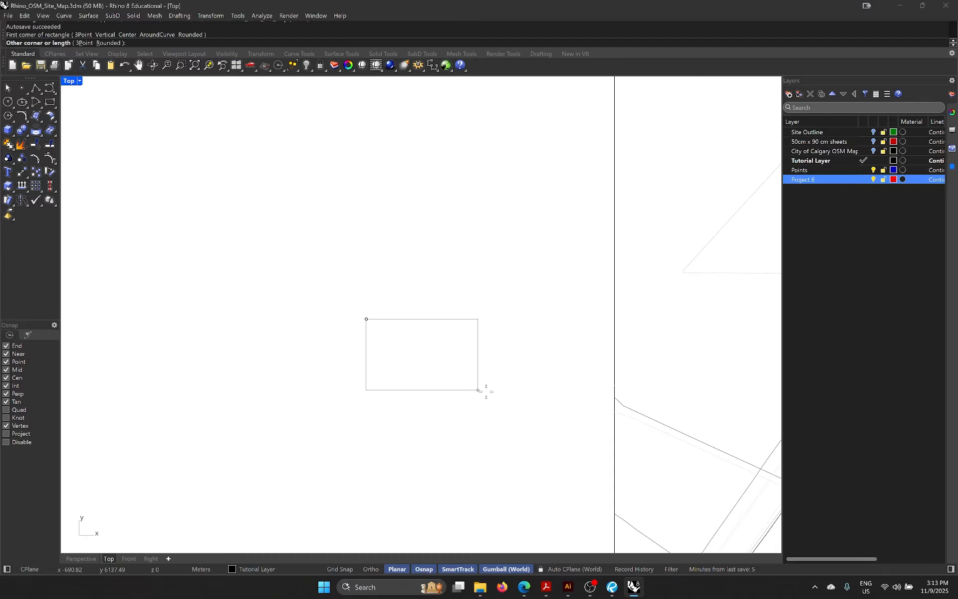
right_drag(484, 392, 419, 313)
scroll(419, 313, up, 2)
scroll(419, 313, down, 2)
scroll(434, 327, down, 2)
scroll(425, 330, up, 2)
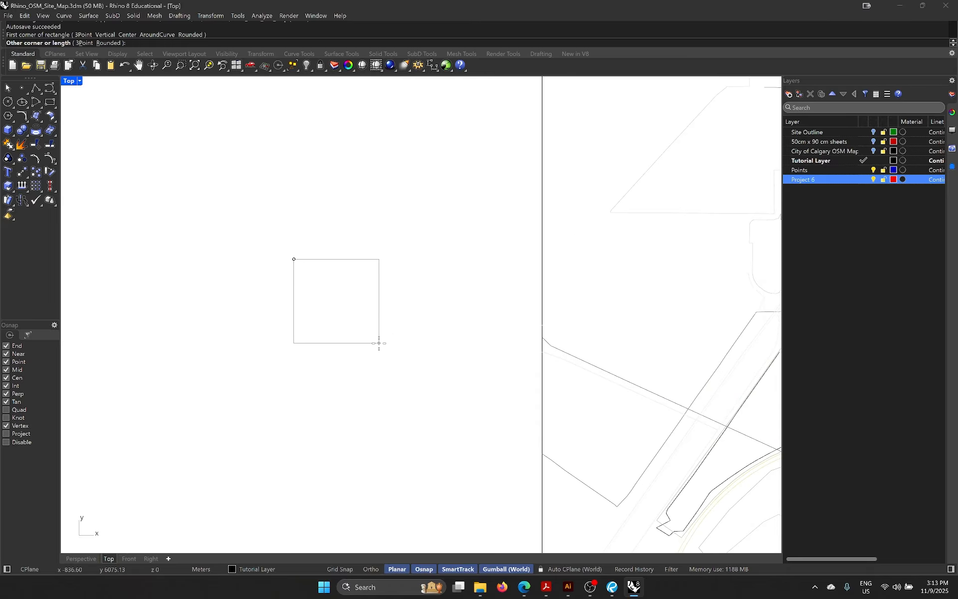
right_drag(375, 302, 417, 330)
scroll(374, 297, up, 10)
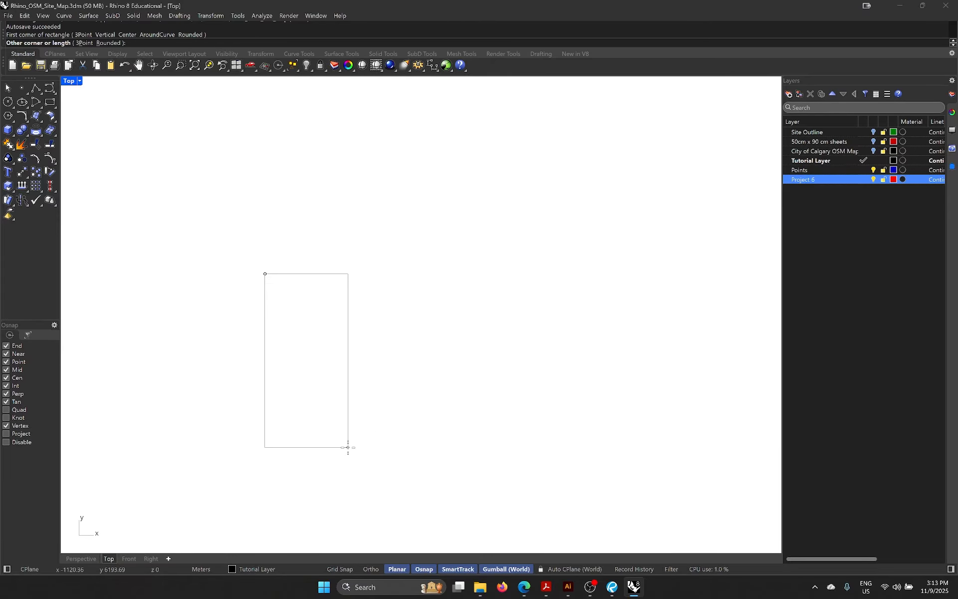
text(50)
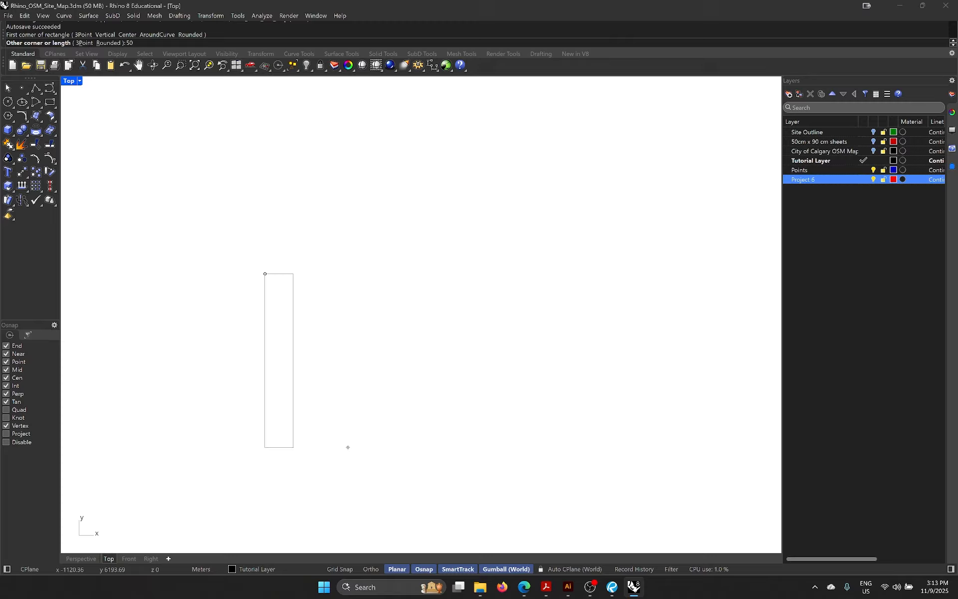
text(cm)
key(Return)
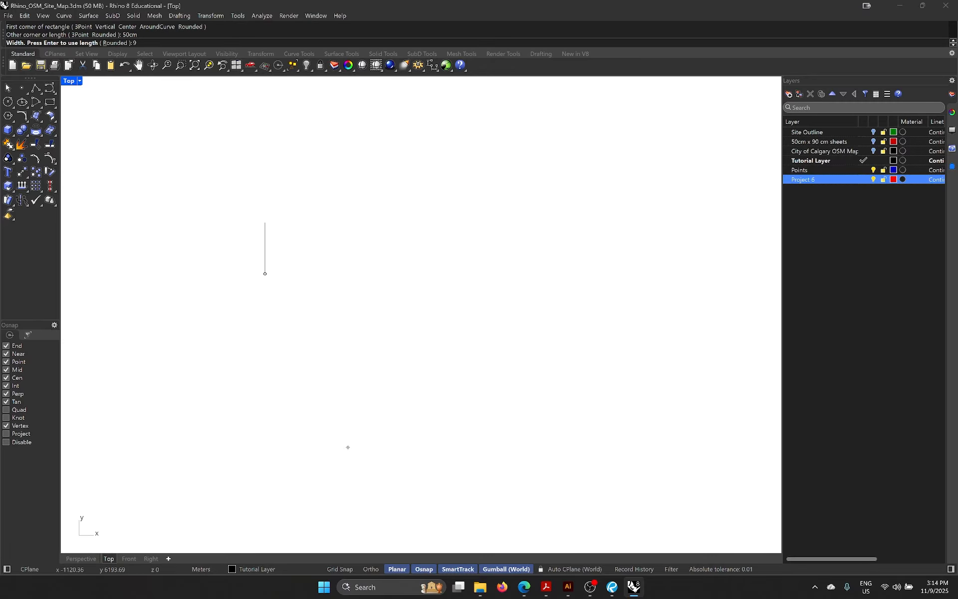
text(90cm)
key(Return)
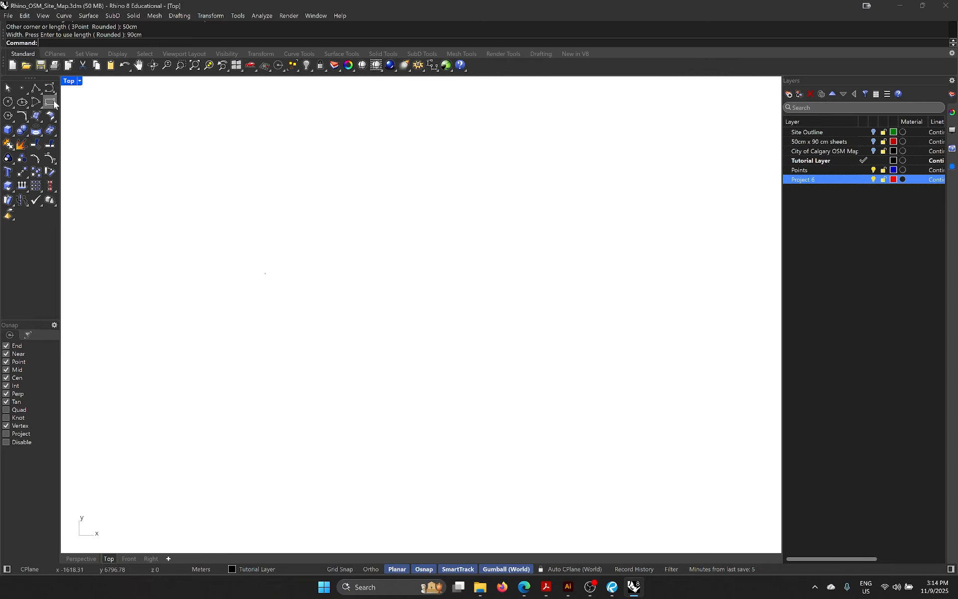
Step: Select the small rectangle and move it east along the X axis onto the northwest part of the map
drag(371, 343, 182, 211)
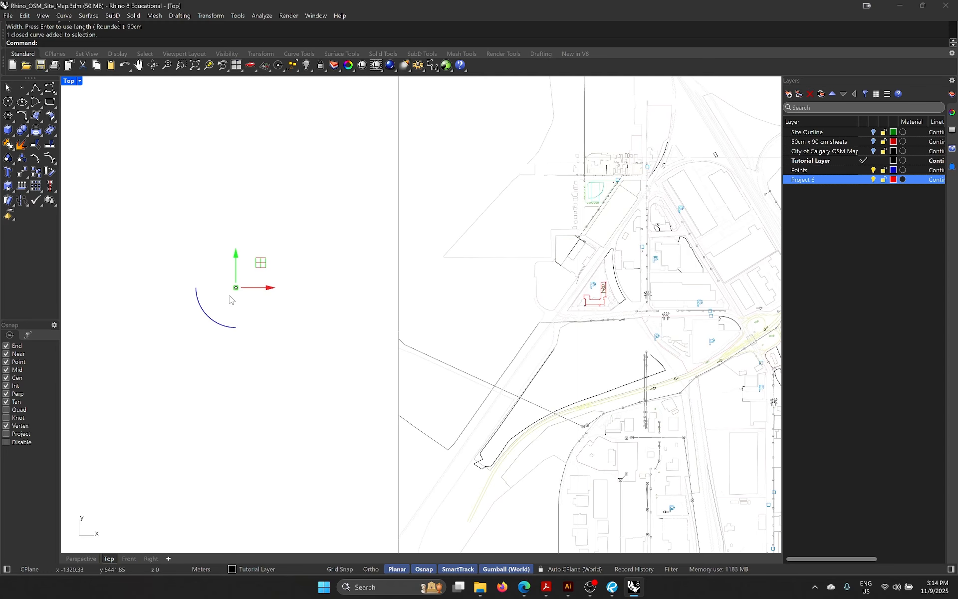
drag(273, 288, 347, 286)
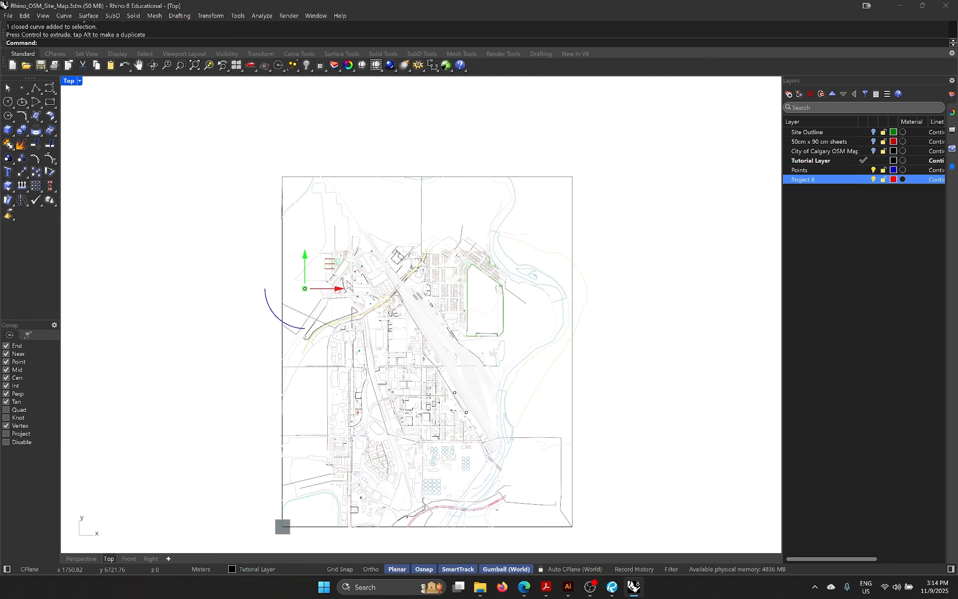
scroll(344, 284, up, 3)
scroll(329, 276, down, 5)
scroll(333, 263, up, 8)
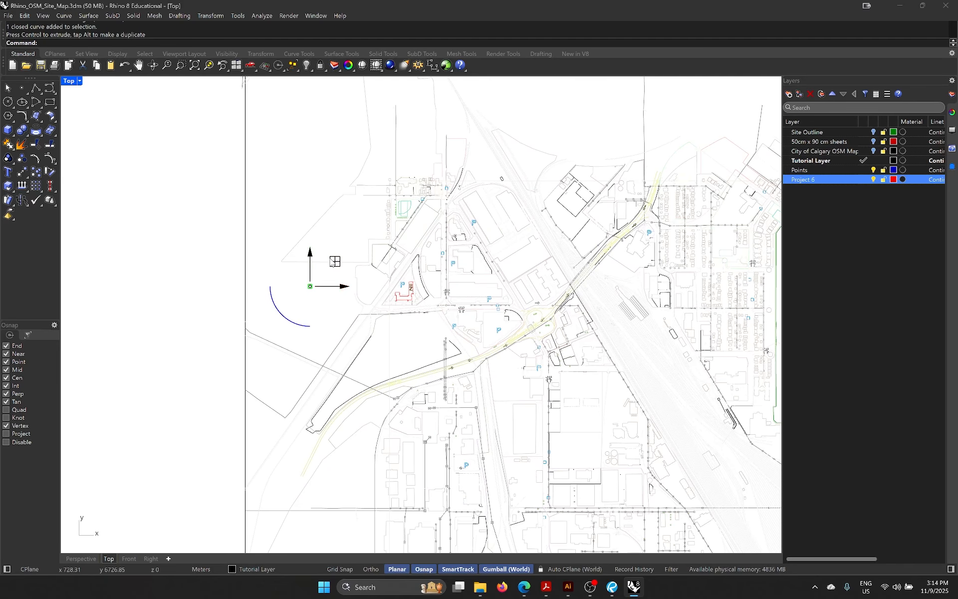
scroll(333, 263, down, 5)
scroll(319, 252, up, 5)
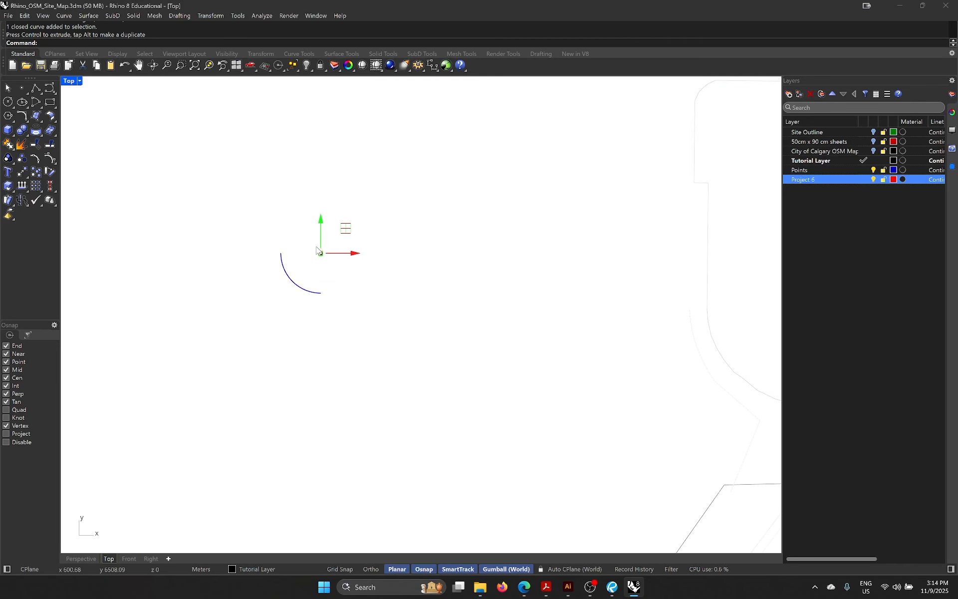
scroll(320, 250, up, 12)
scroll(299, 279, down, 5)
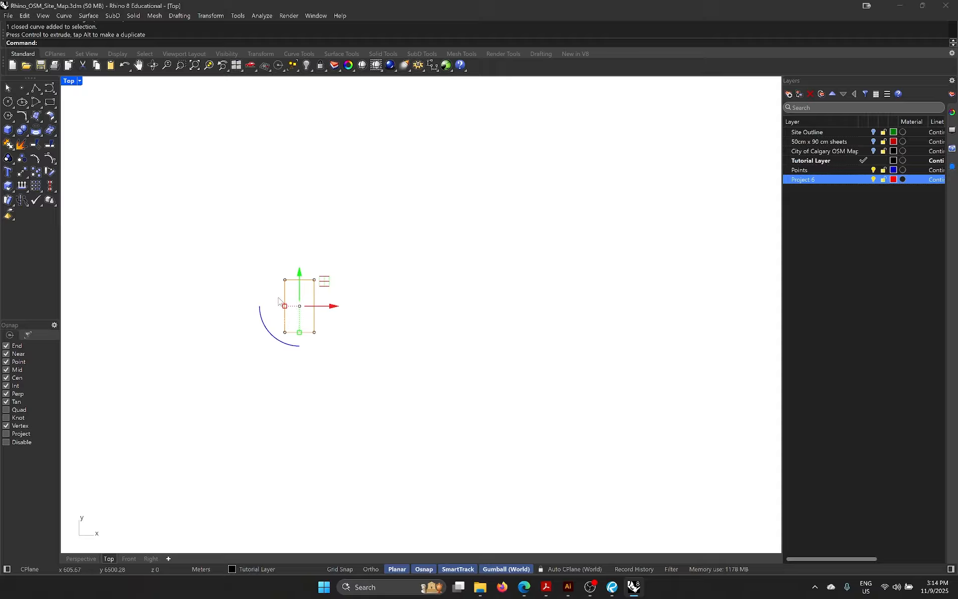
Step: Try to scale the rectangle by a factor of 100 along the X axis, and undo the scaling
click(291, 341)
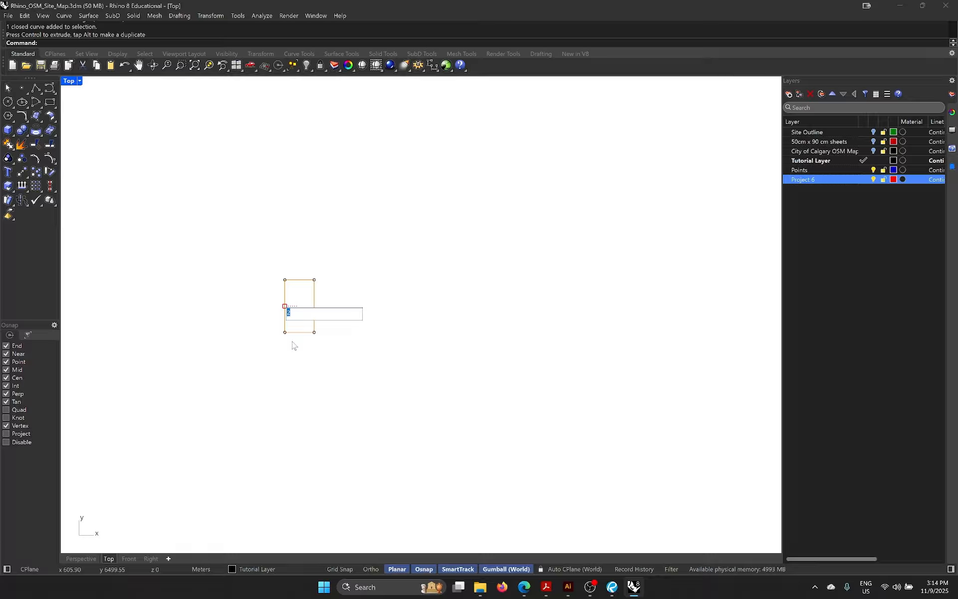
text(1-)
key(Return)
scroll(295, 268, up, 2)
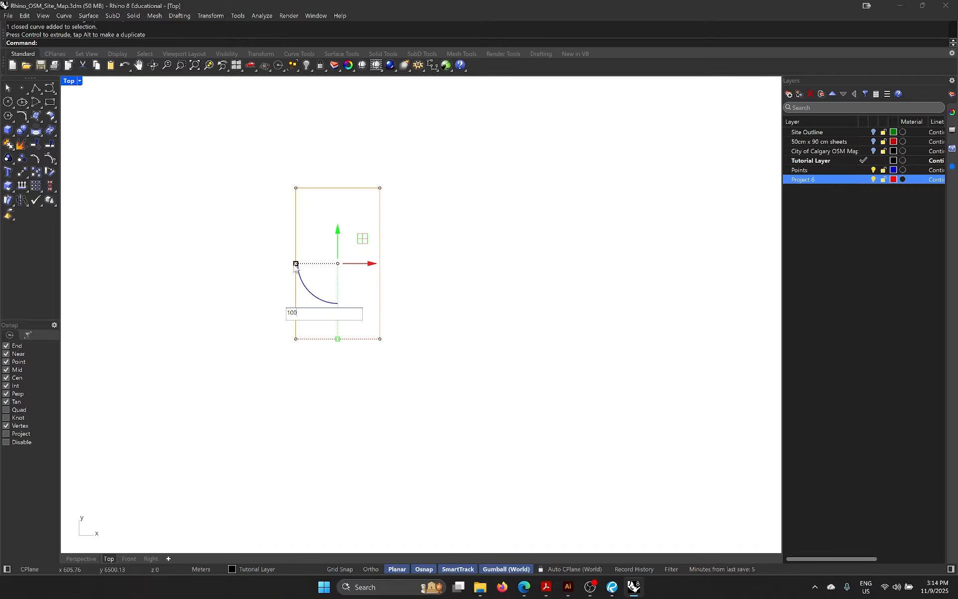
click(365, 325)
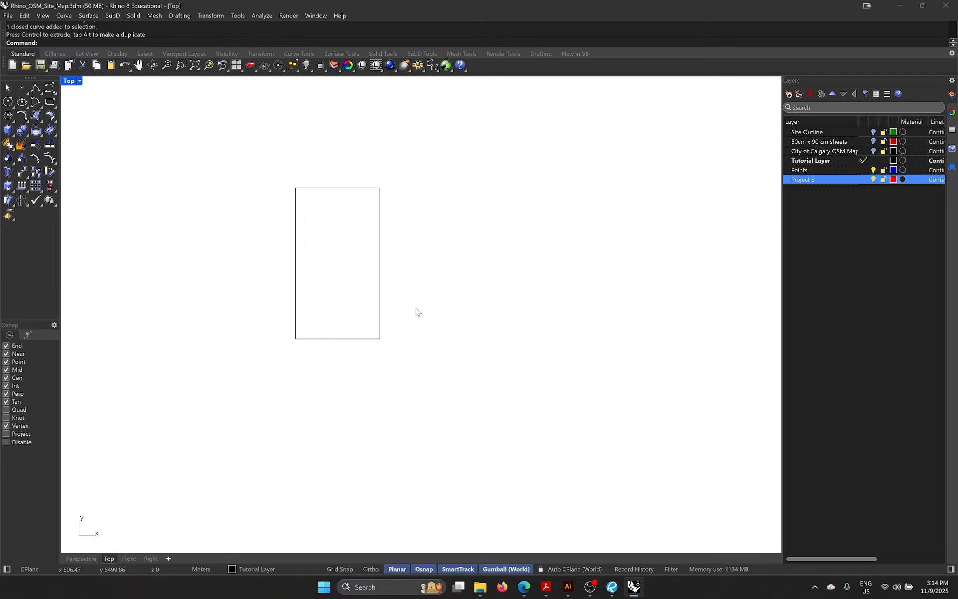
drag(416, 382, 354, 308)
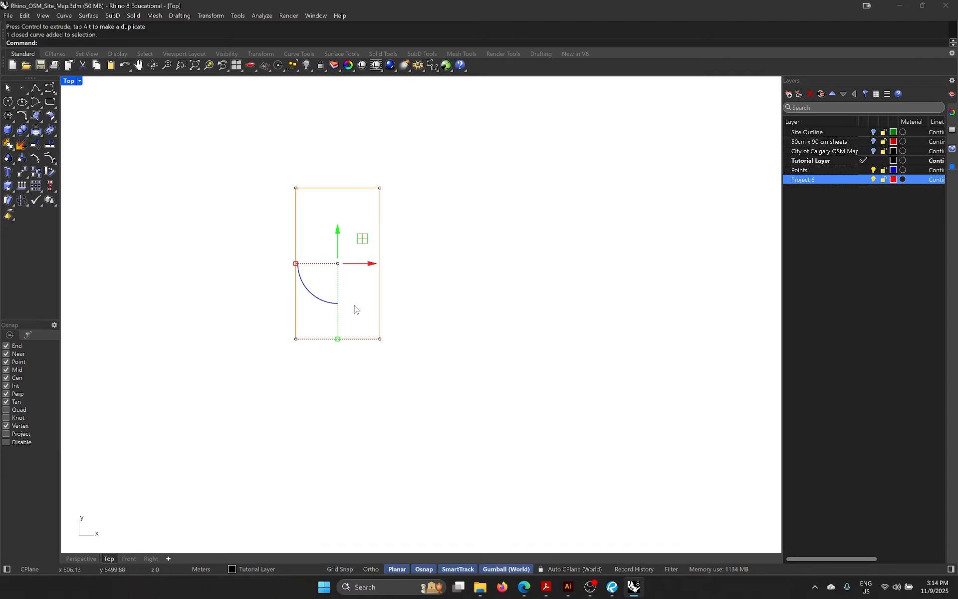
click(295, 263)
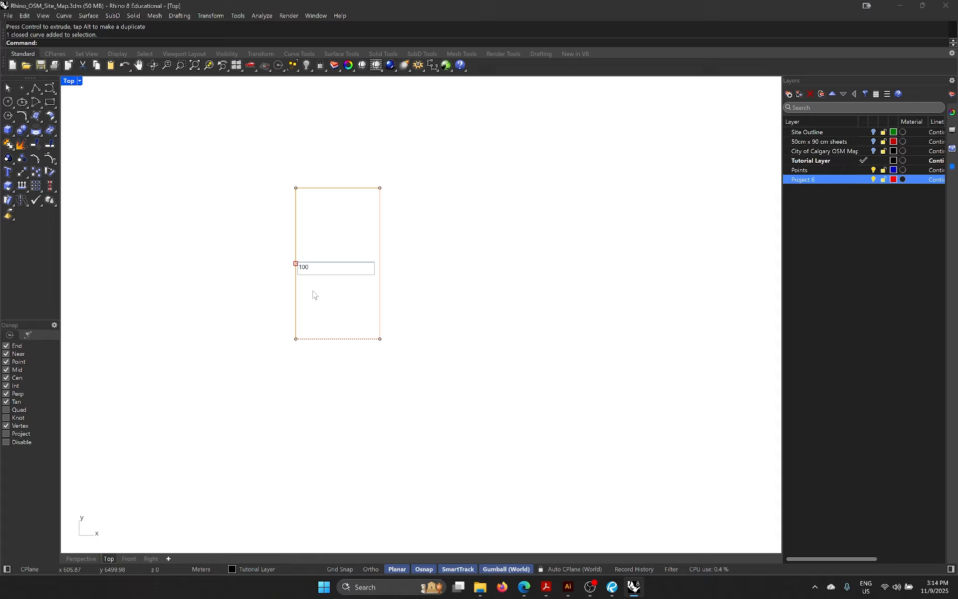
key(Return)
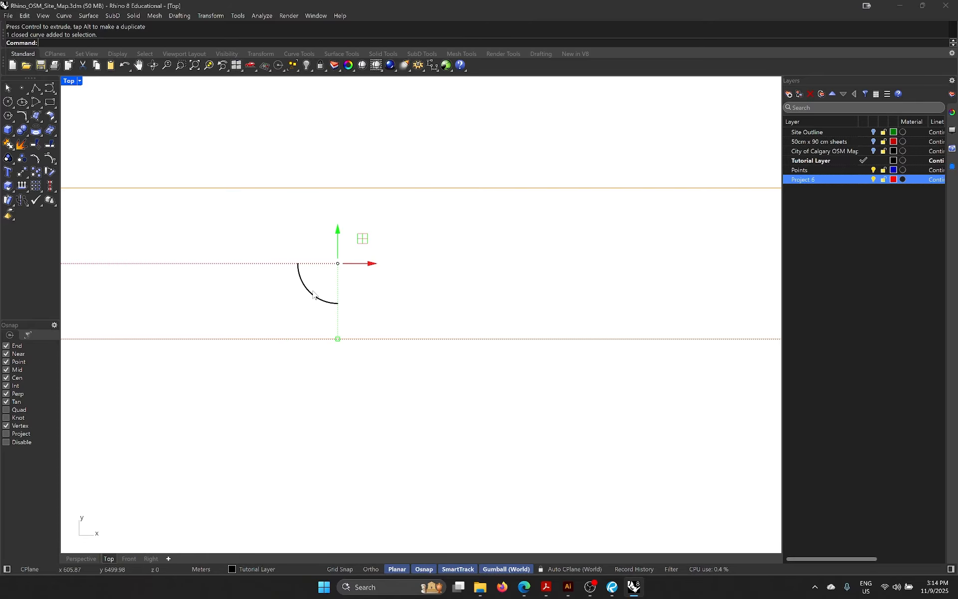
key(ctrl+z)
Step: Scale the rectangle uniformly by a factor of 100 in both directions, and clear the selection
click(296, 265)
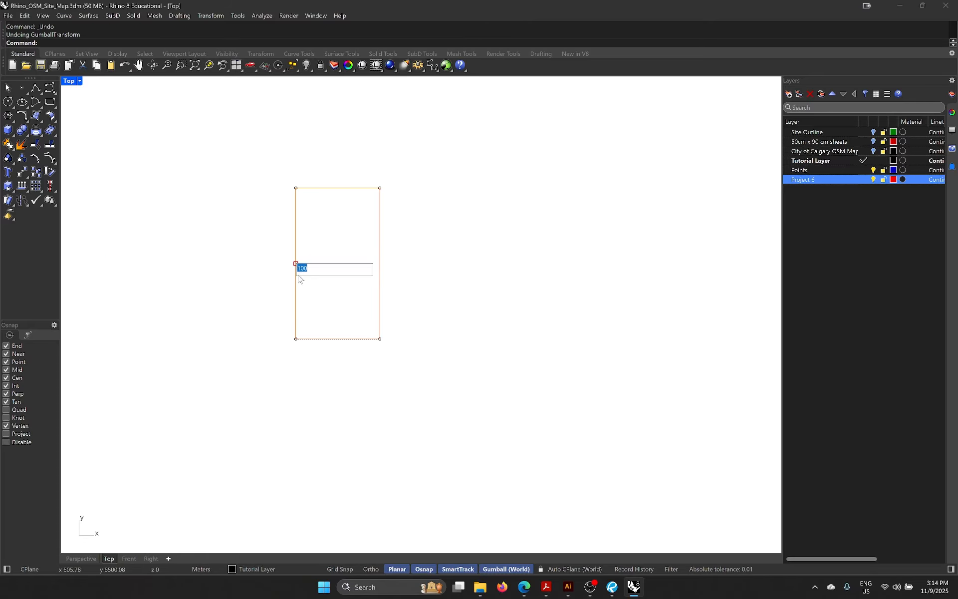
key(Return)
scroll(310, 271, down, 20)
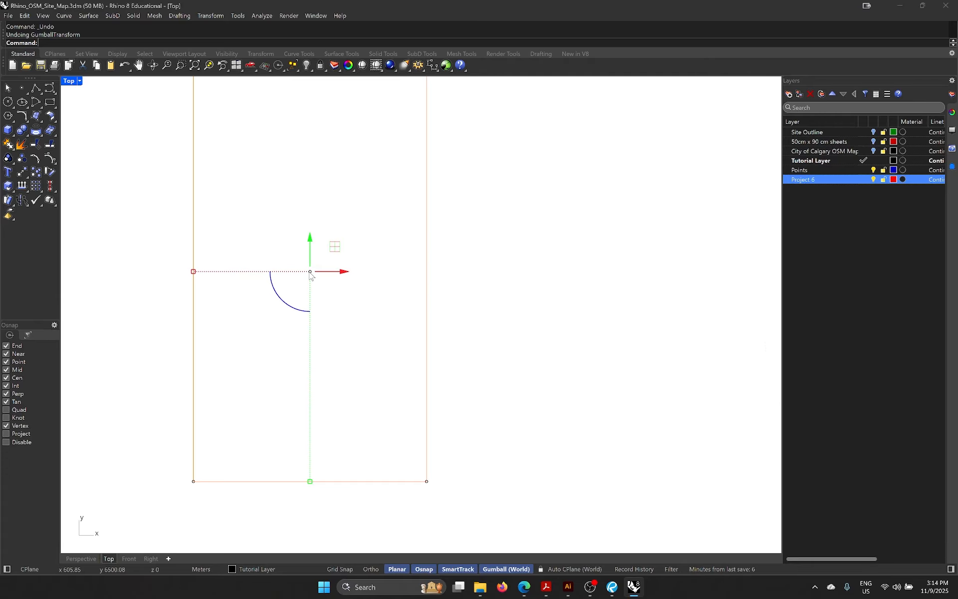
scroll(309, 273, down, 12)
click(333, 300)
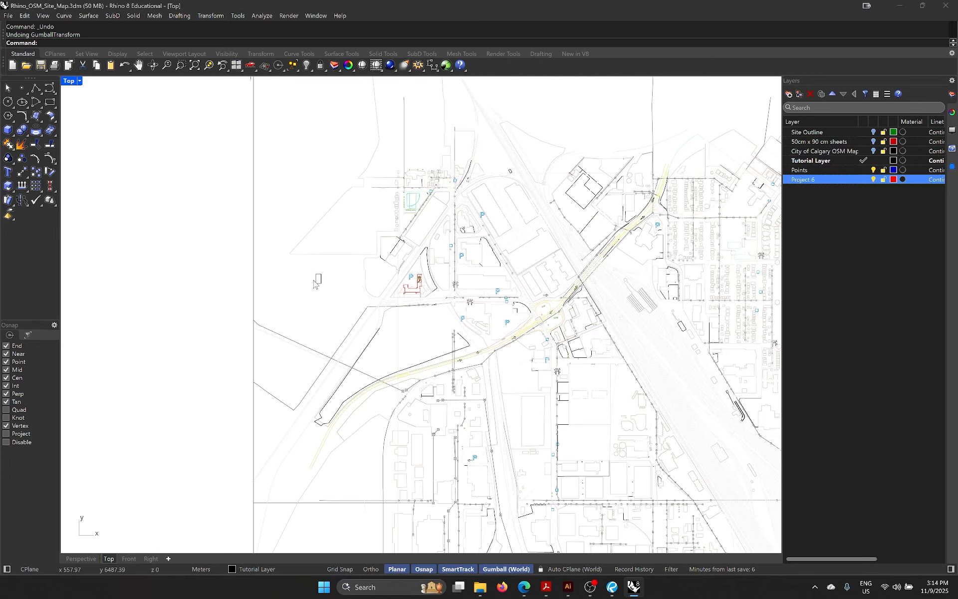
Step: Select the scaled rectangle and move it east across the map to the edge of the rail yard
click(320, 284)
drag(320, 285, 610, 285)
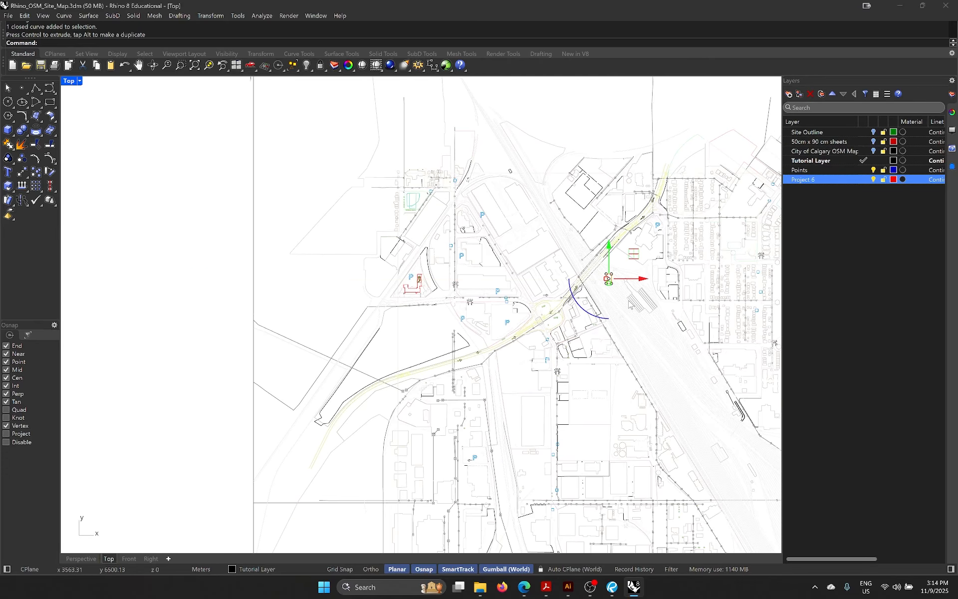
scroll(614, 289, up, 4)
scroll(614, 289, up, 10)
right_drag(530, 295, 451, 280)
scroll(492, 340, down, 16)
scroll(454, 274, up, 8)
Step: Move the rectangle south and east onto the stepped-outline building beside the rail yard, and rotate it 90 degrees clockwise to landscape
drag(439, 239, 439, 409)
right_drag(460, 401, 386, 107)
scroll(404, 216, down, 2)
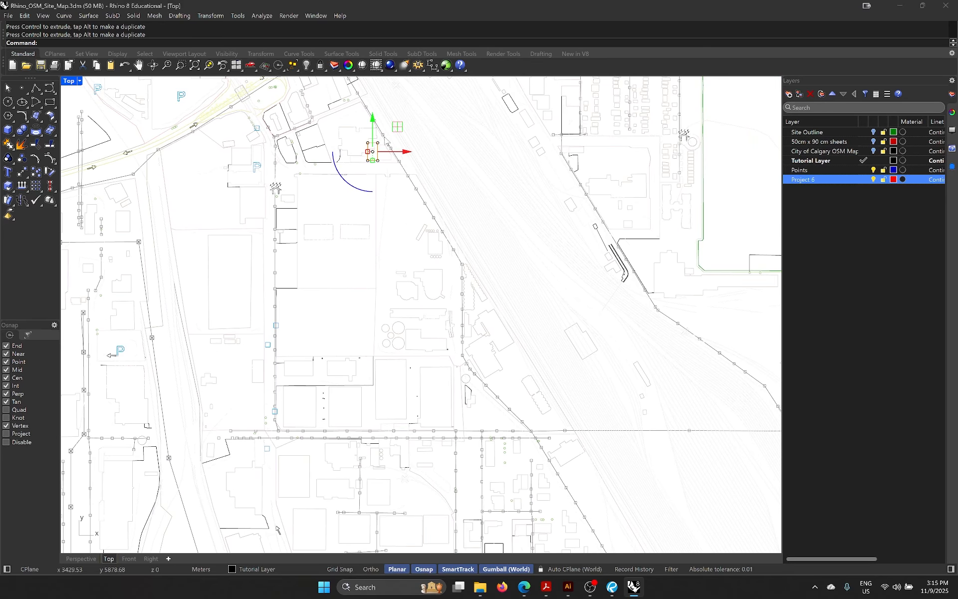
drag(408, 153, 563, 453)
scroll(563, 453, up, 5)
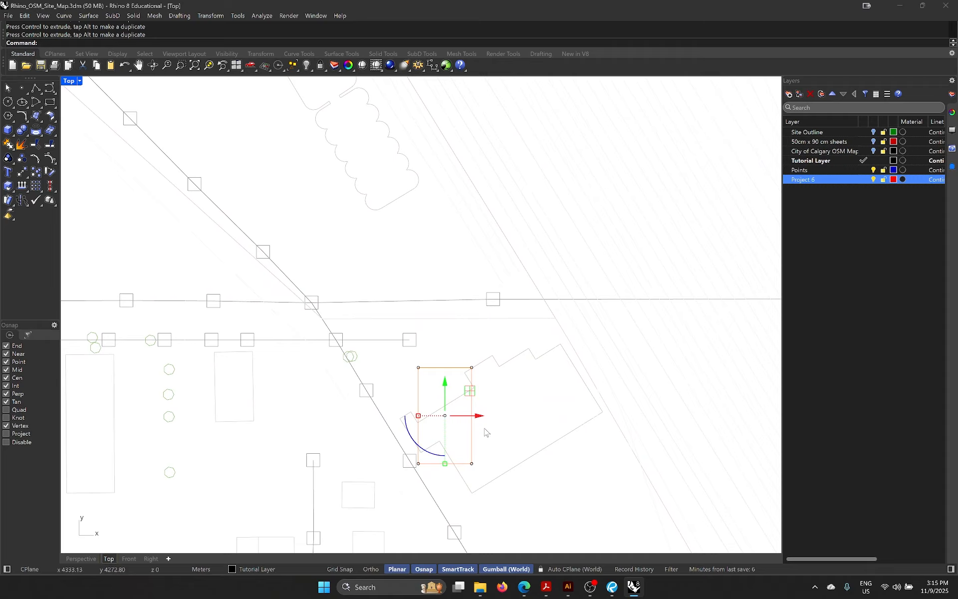
drag(418, 444, 414, 387)
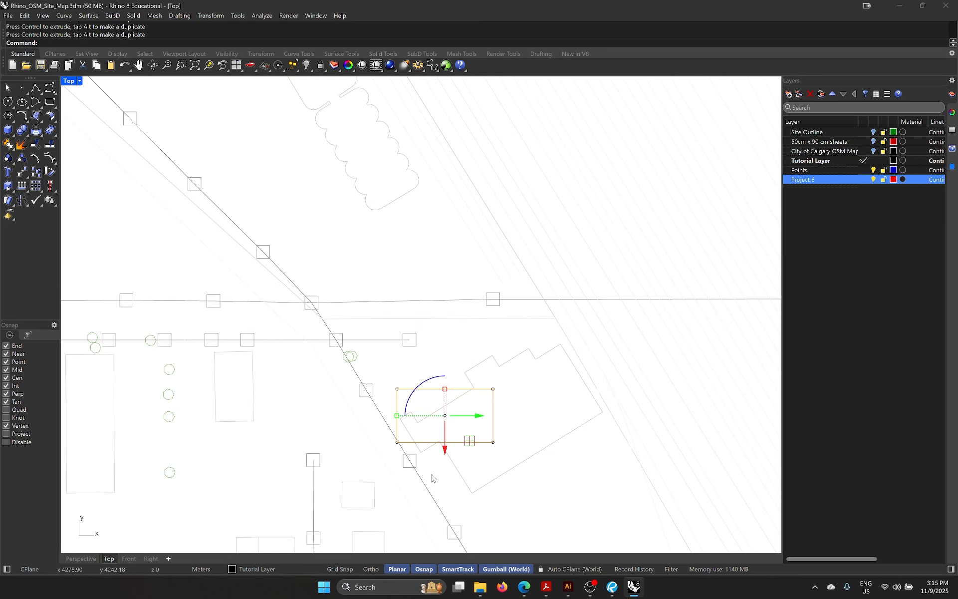
Step: Move the sheet rectangle north off the stepped-outline building and clear the selection
drag(444, 455, 444, 260)
key(Escape)
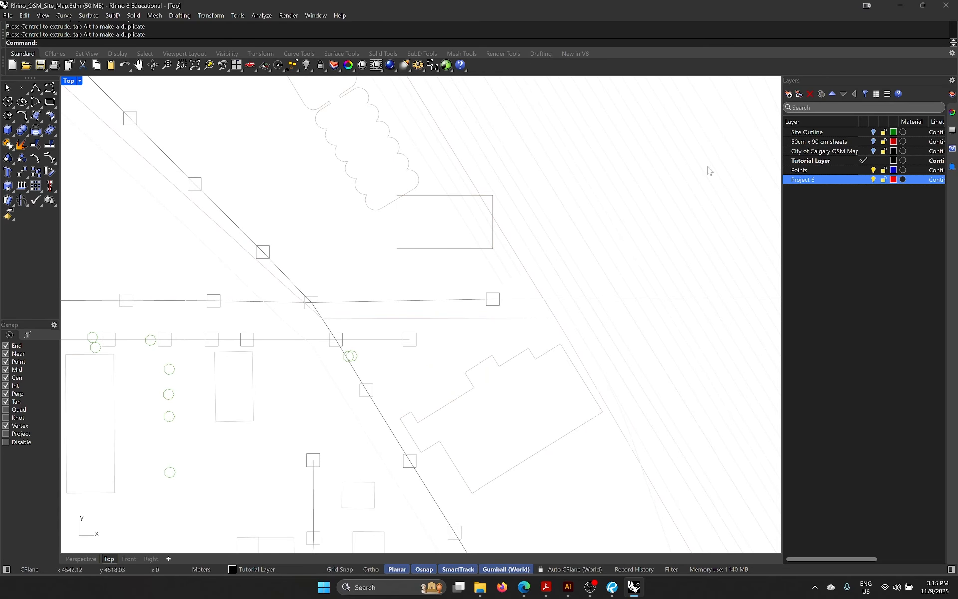
Step: Make the Site Outline layer current and draw a closed triangular polyline around the site between the diagonal street, rail yard edge and stepped-outline building
double_click(853, 132)
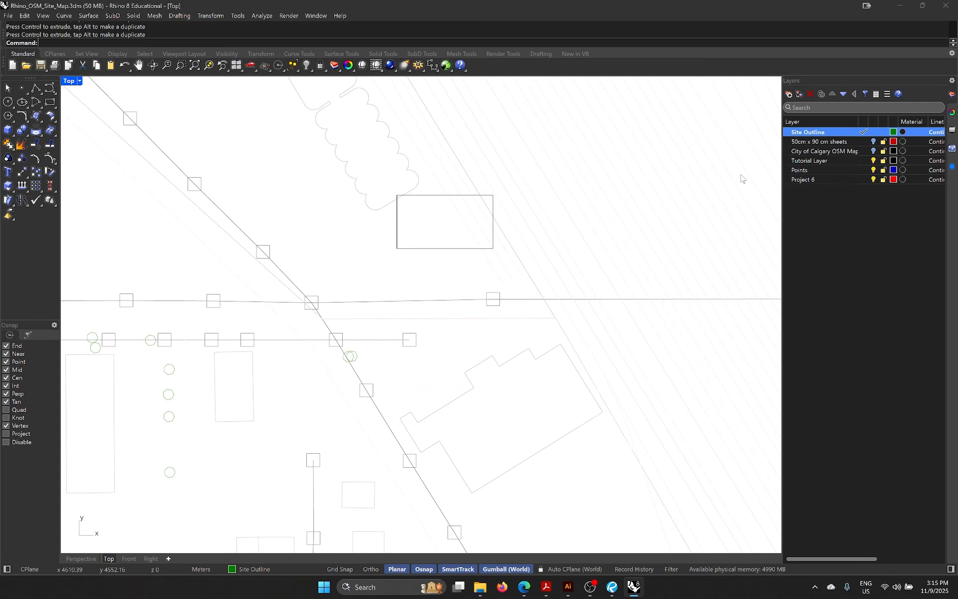
click(36, 88)
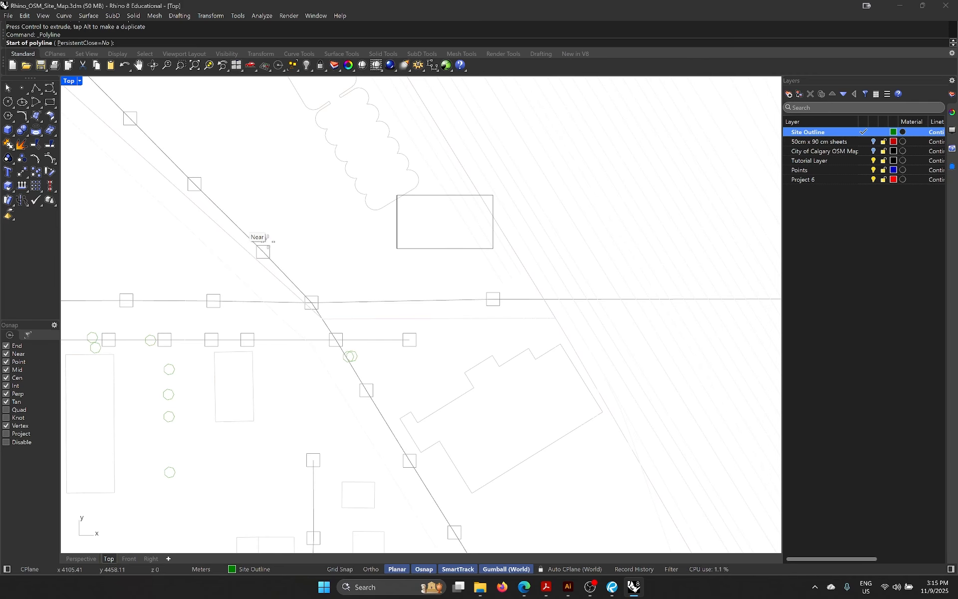
click(321, 318)
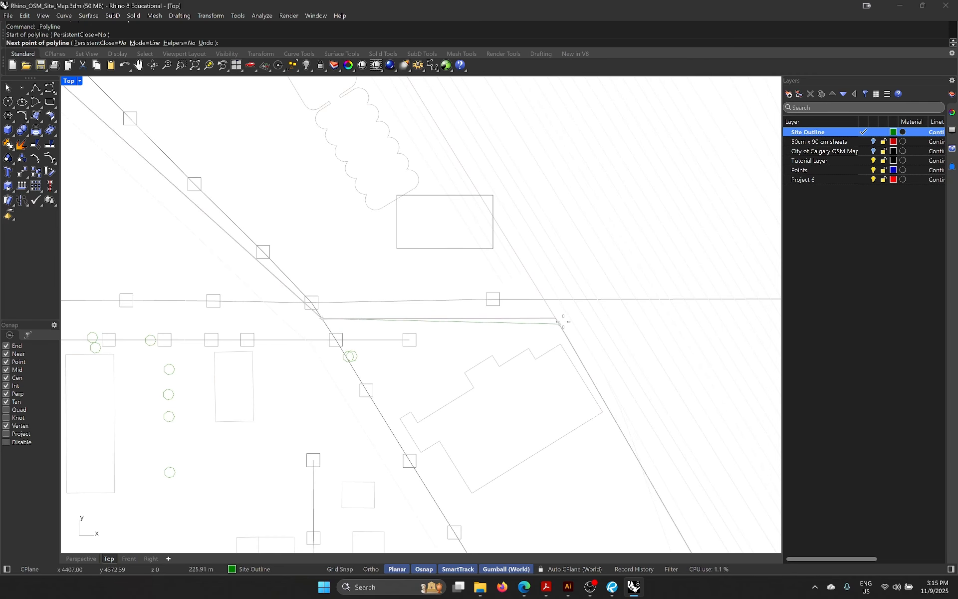
click(555, 318)
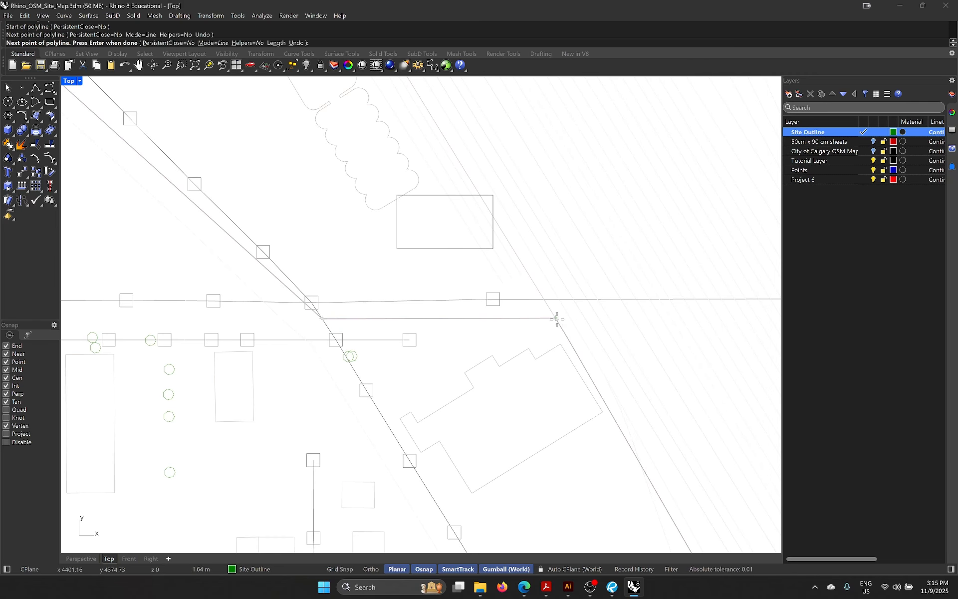
click(386, 420)
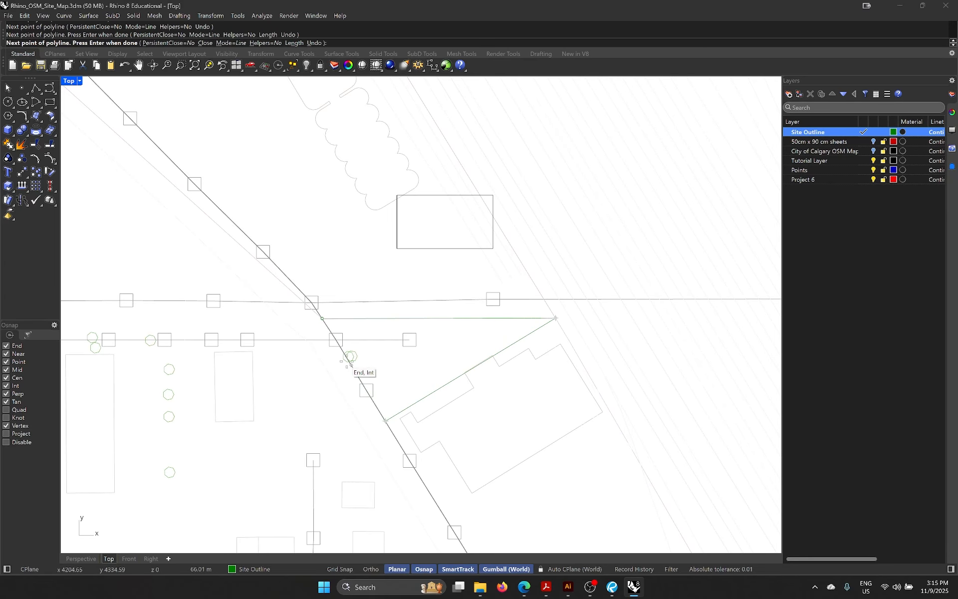
click(321, 318)
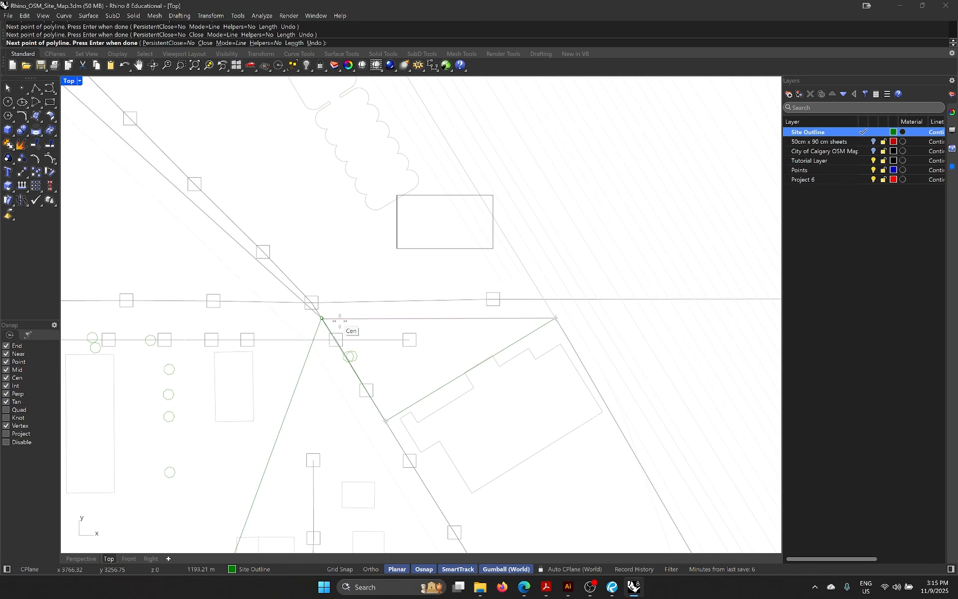
key(ctrl+z)
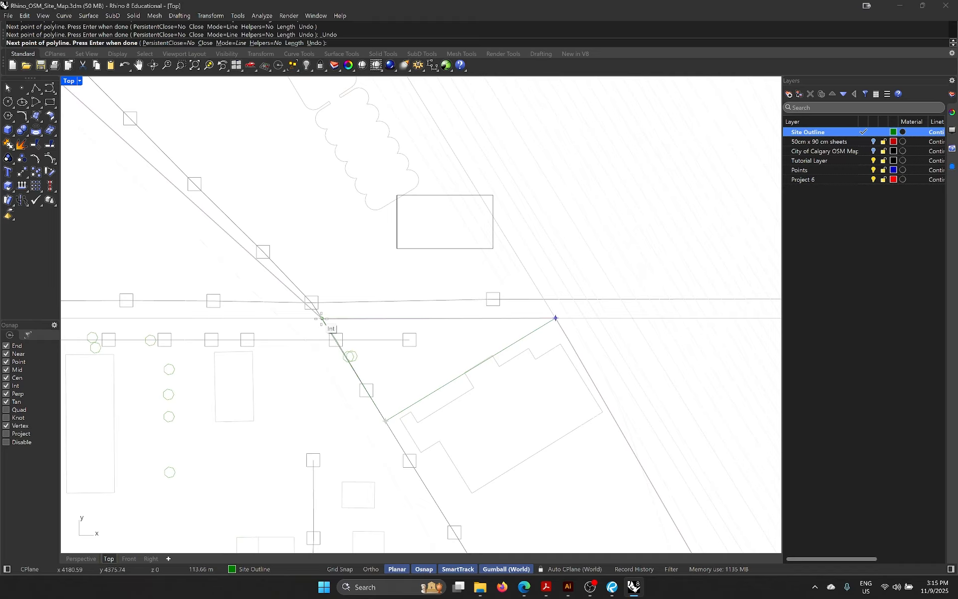
scroll(321, 319, up, 3)
scroll(321, 322, up, 10)
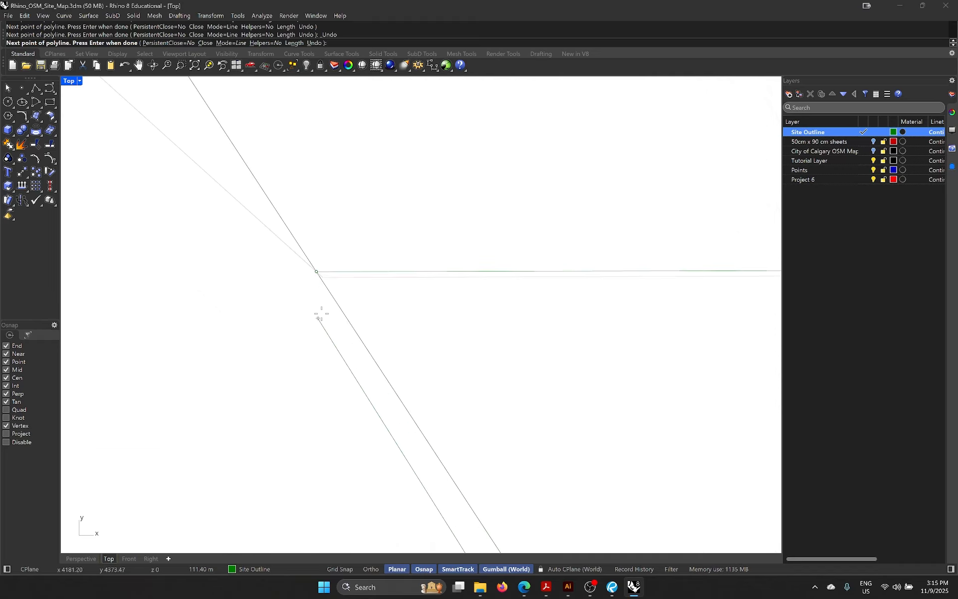
click(317, 272)
scroll(315, 297, down, 8)
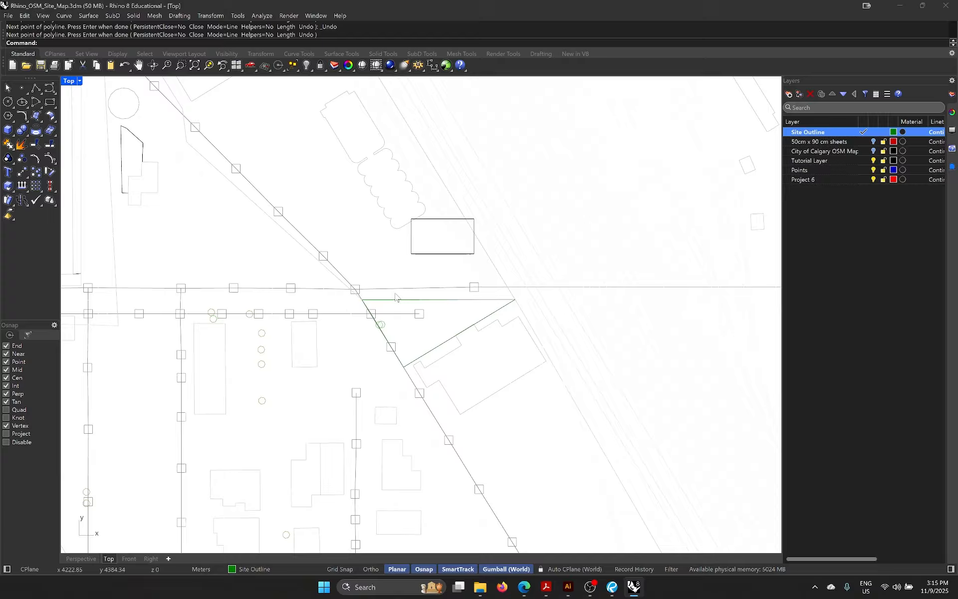
Step: Move the sheet rectangle south and slightly west onto the triangular site outline, and clear the selection
click(457, 252)
click(447, 251)
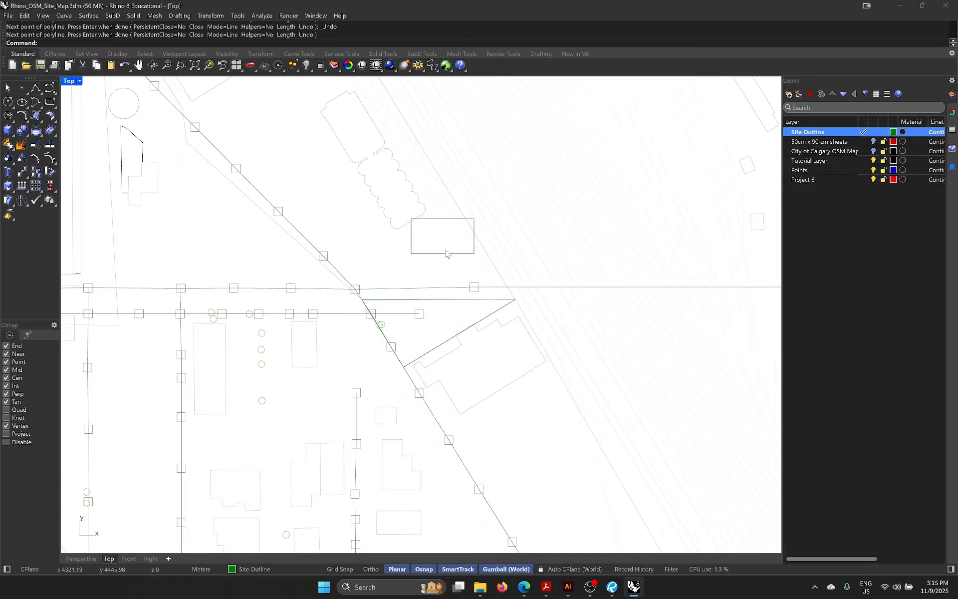
click(447, 251)
drag(443, 202, 443, 283)
drag(477, 317, 458, 328)
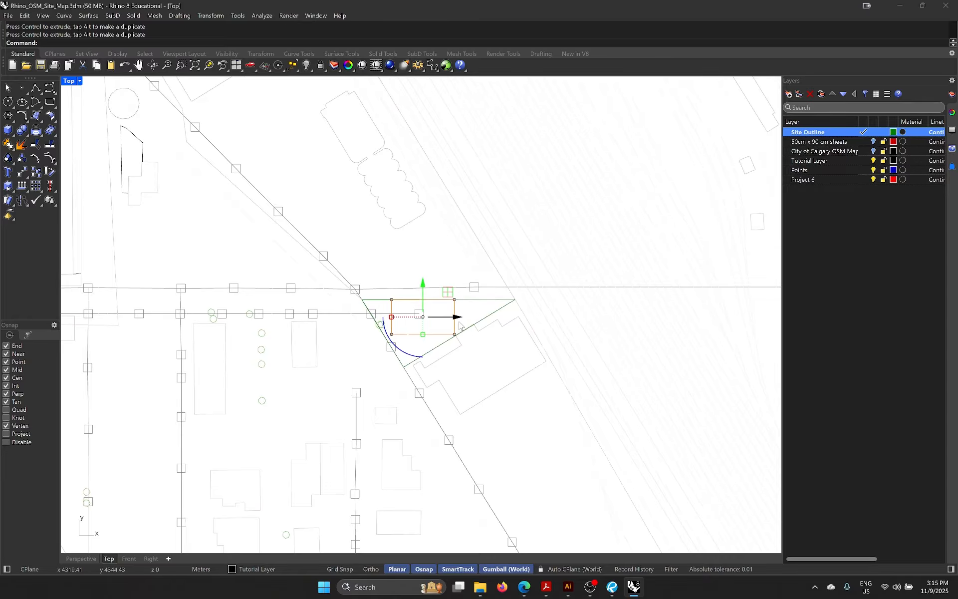
key(Escape)
Step: Change the sheet rectangle to the Project 6 layer and clear the selection
scroll(457, 329, up, 5)
click(451, 331)
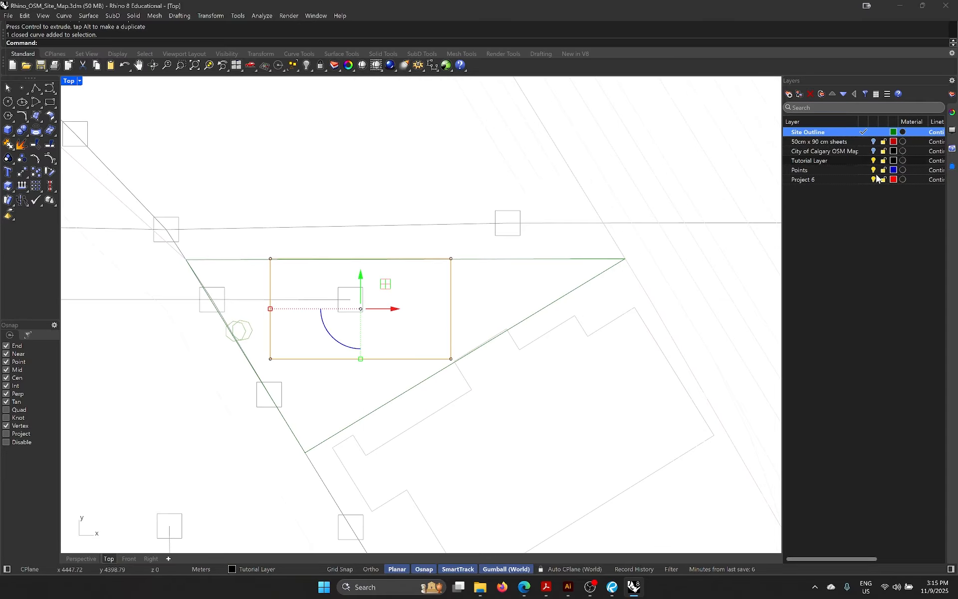
click(833, 180)
right_click(833, 181)
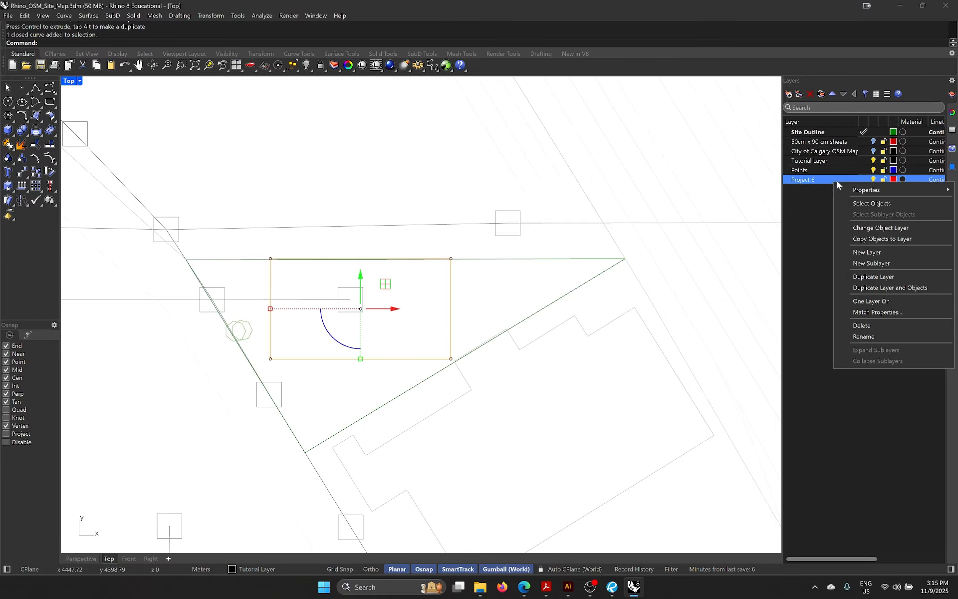
click(858, 227)
key(Escape)
scroll(485, 357, down, 4)
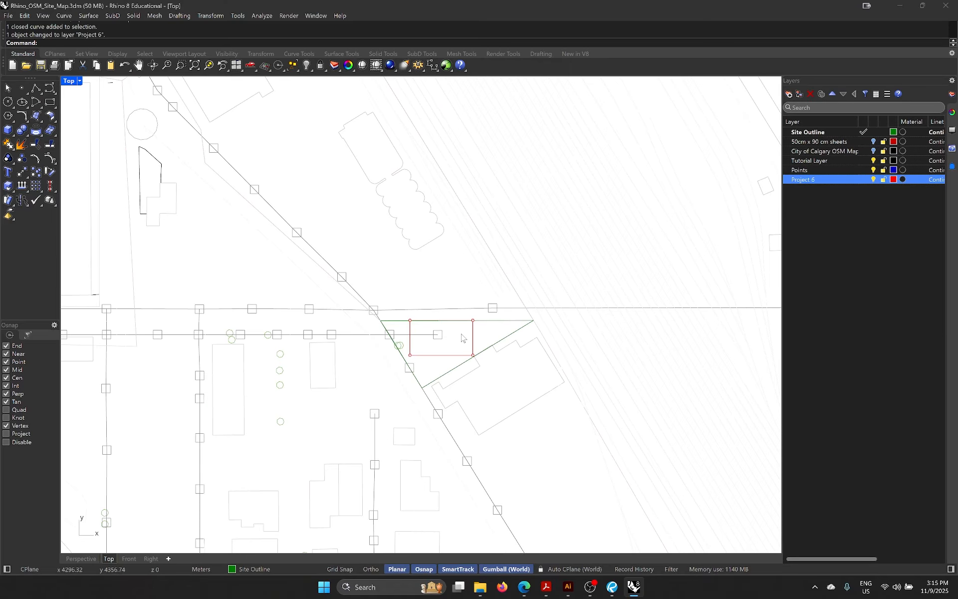
Step: Select the red Project 6 rectangle on the triangular site, leaving its scale value unapplied
click(441, 355)
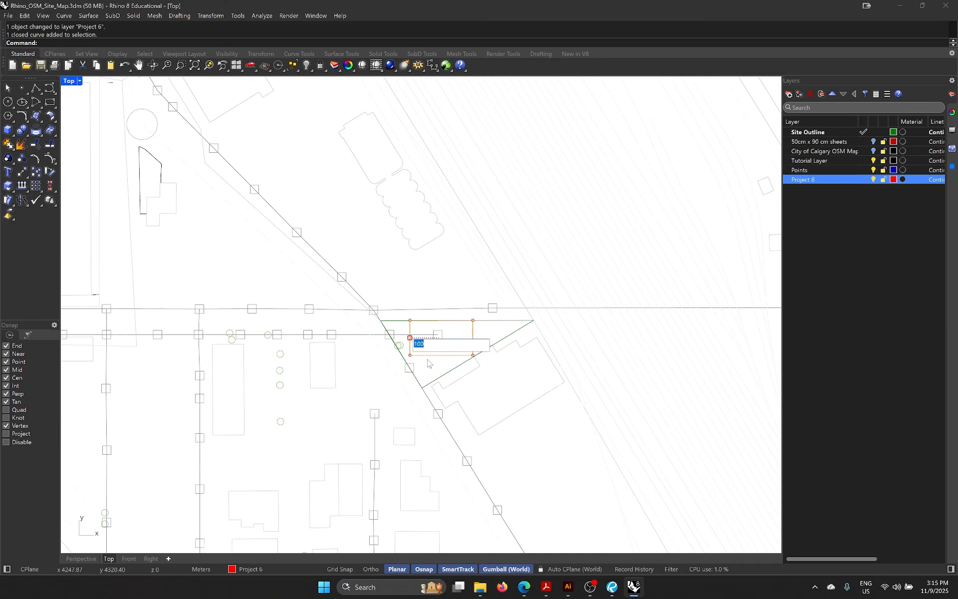
key(Escape)
scroll(434, 354, up, 3)
click(424, 355)
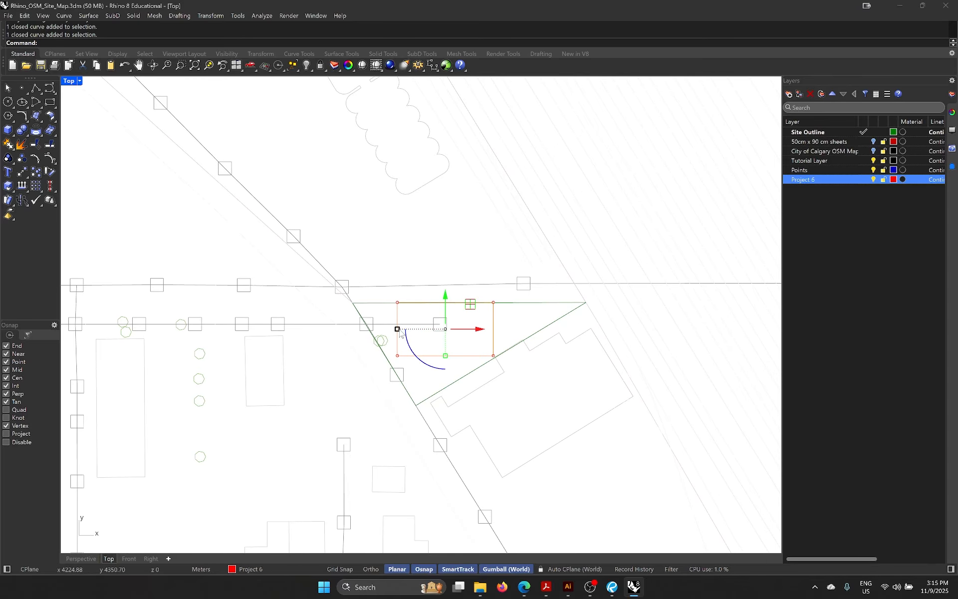
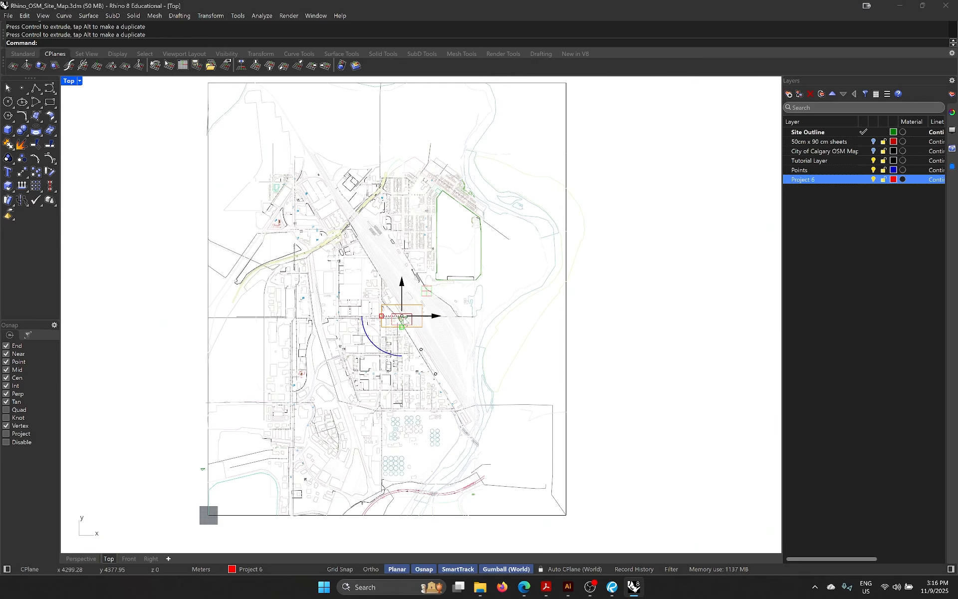
Step: Clear the selection and examine how the three nested sheet rectangles frame the triangular site
scroll(399, 329, up, 4)
scroll(401, 360, down, 2)
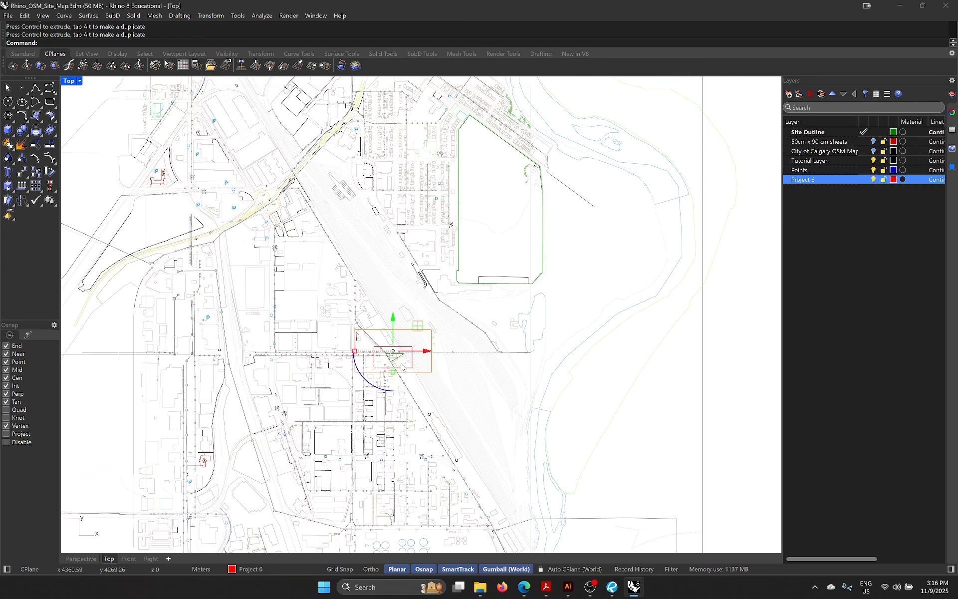
scroll(399, 360, up, 6)
key(Escape)
scroll(396, 356, down, 6)
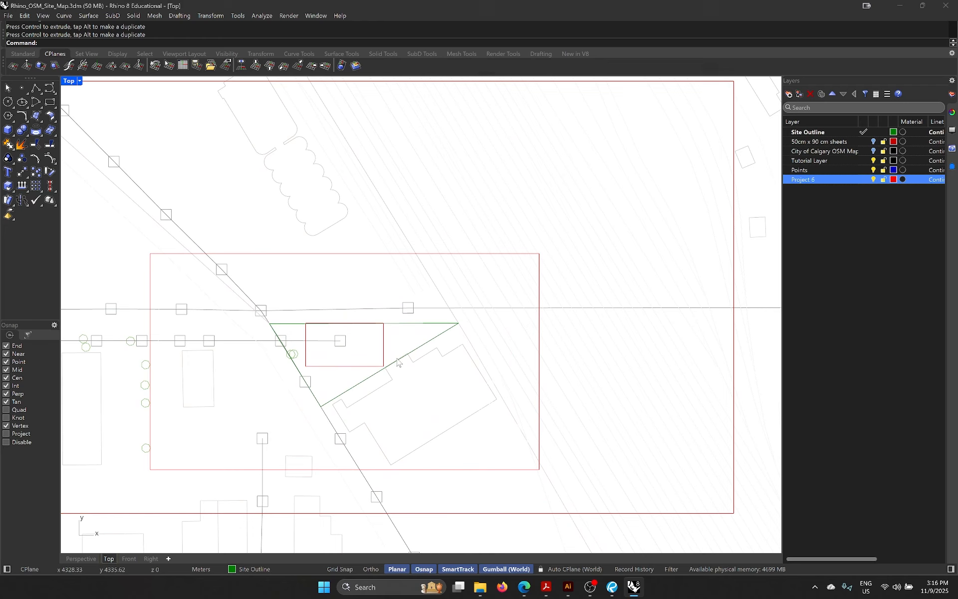
scroll(410, 305, up, 4)
scroll(410, 304, up, 3)
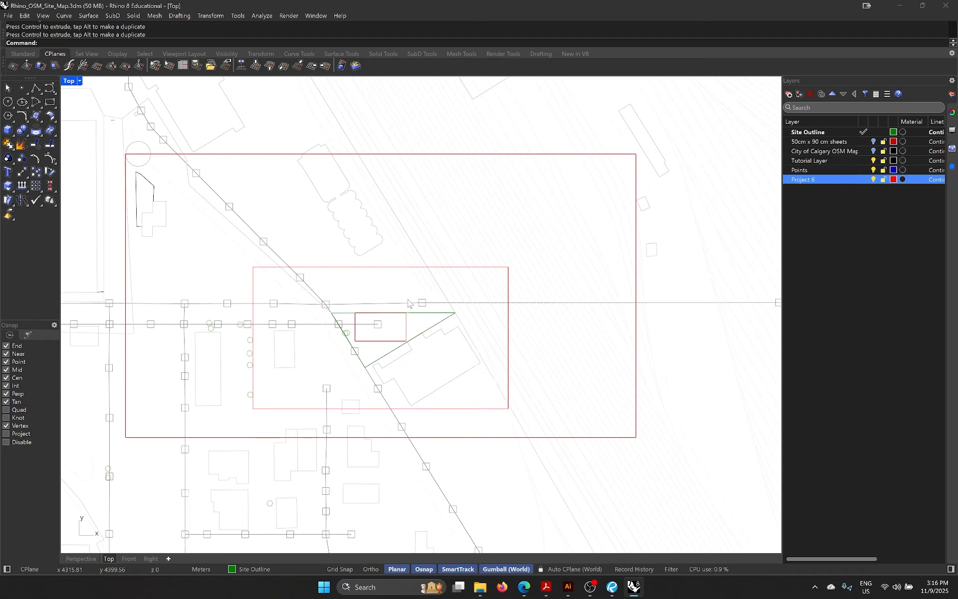
scroll(436, 298, down, 2)
key(Up)
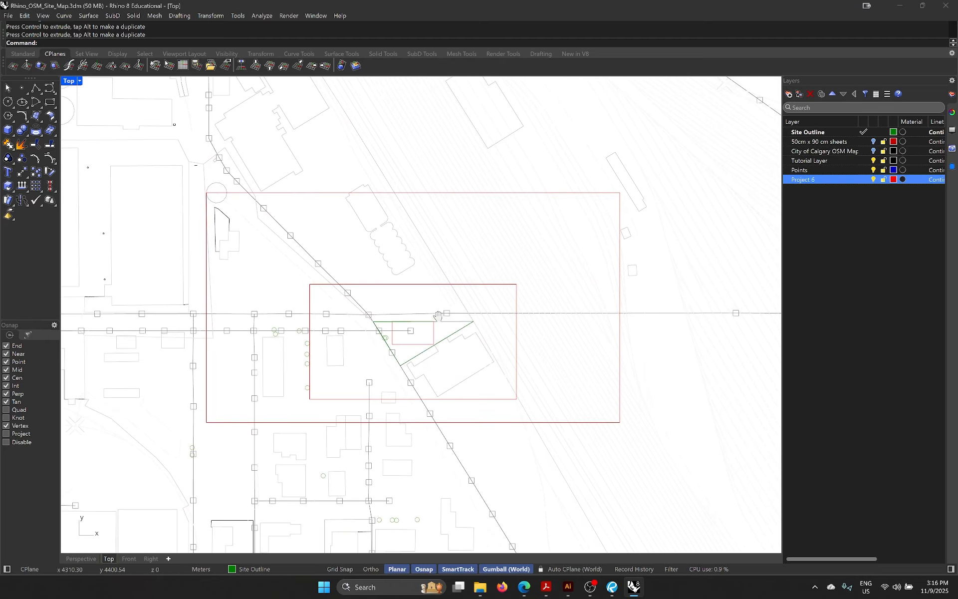
Step: Select the largest sheet rectangle, compare its coverage with the whole map, and clear the selection
click(341, 193)
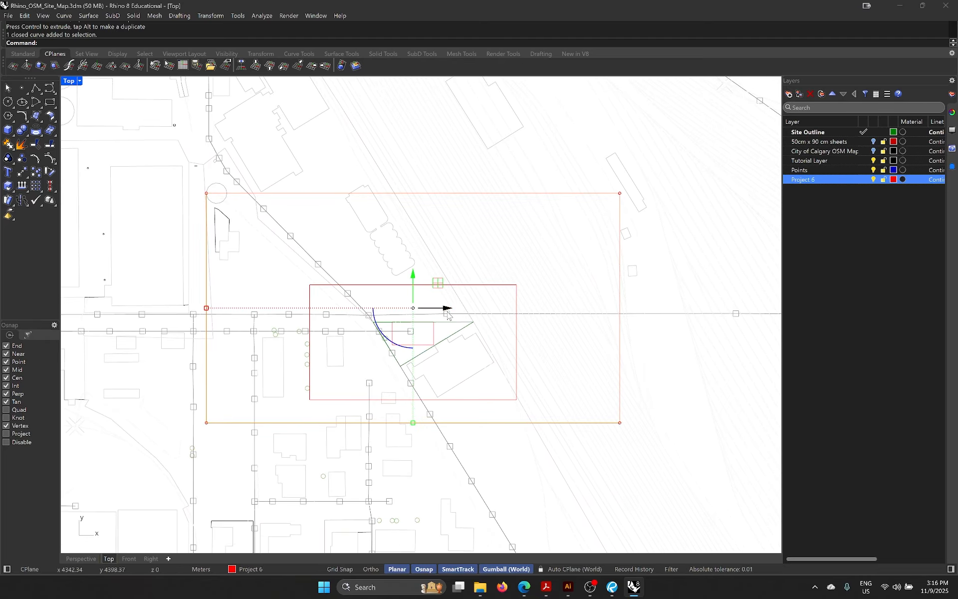
scroll(448, 315, down, 5)
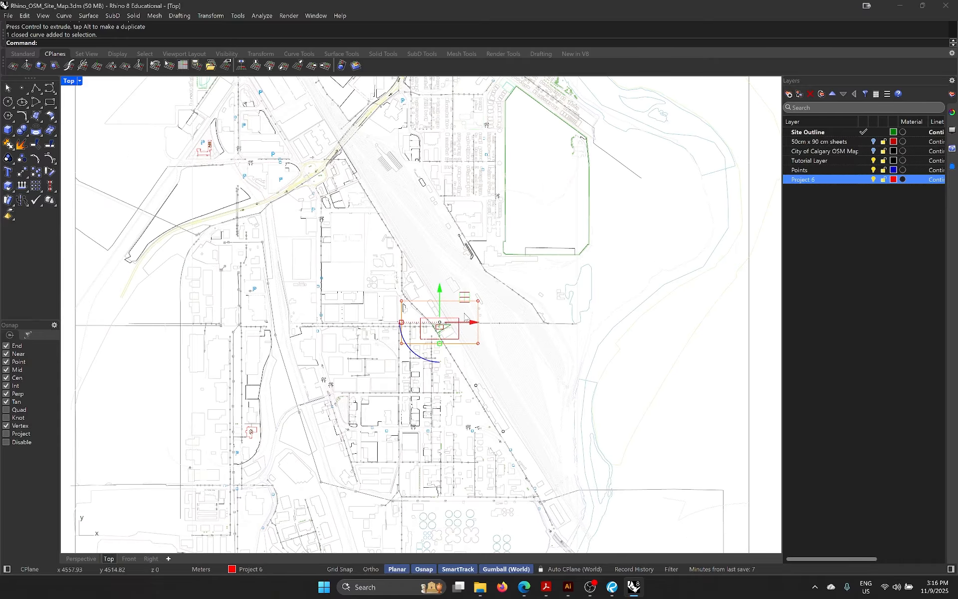
scroll(464, 315, down, 4)
scroll(463, 317, up, 3)
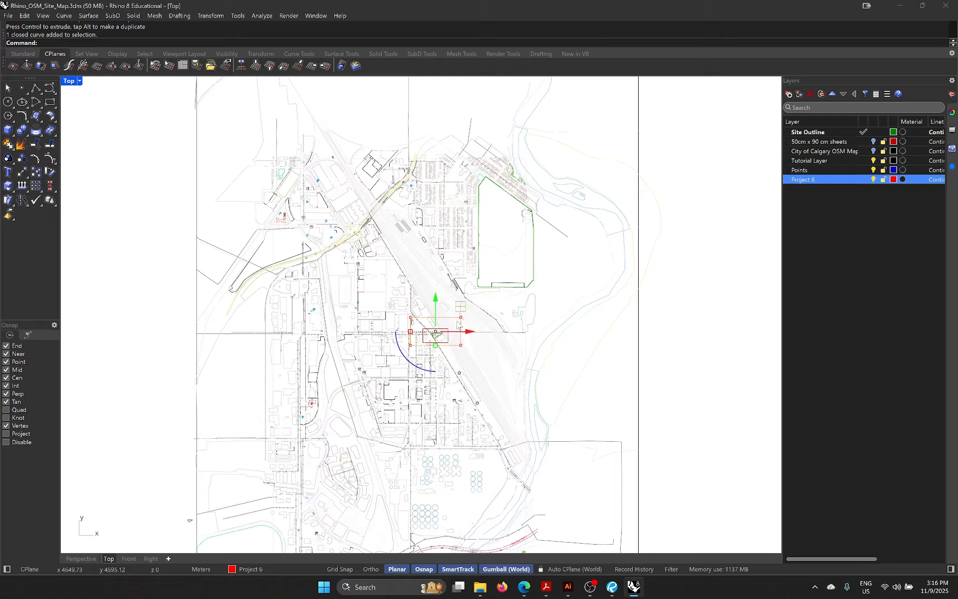
scroll(443, 330, up, 6)
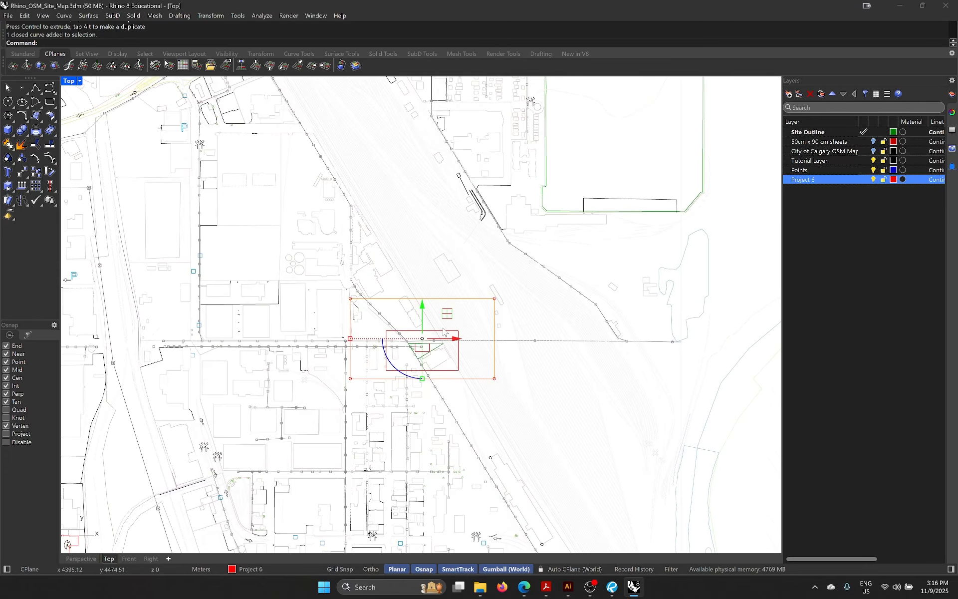
key(Escape)
scroll(425, 317, down, 7)
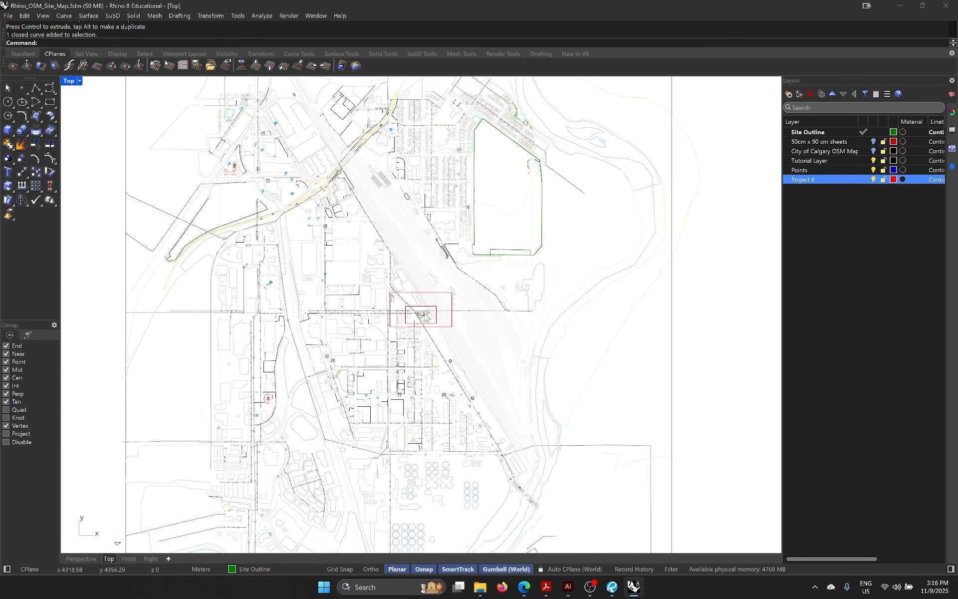
Step: Turn on the 50cm x 90 cm sheets layer and locate its labelled frames beside the map's southwest corner
click(854, 142)
scroll(621, 299, down, 4)
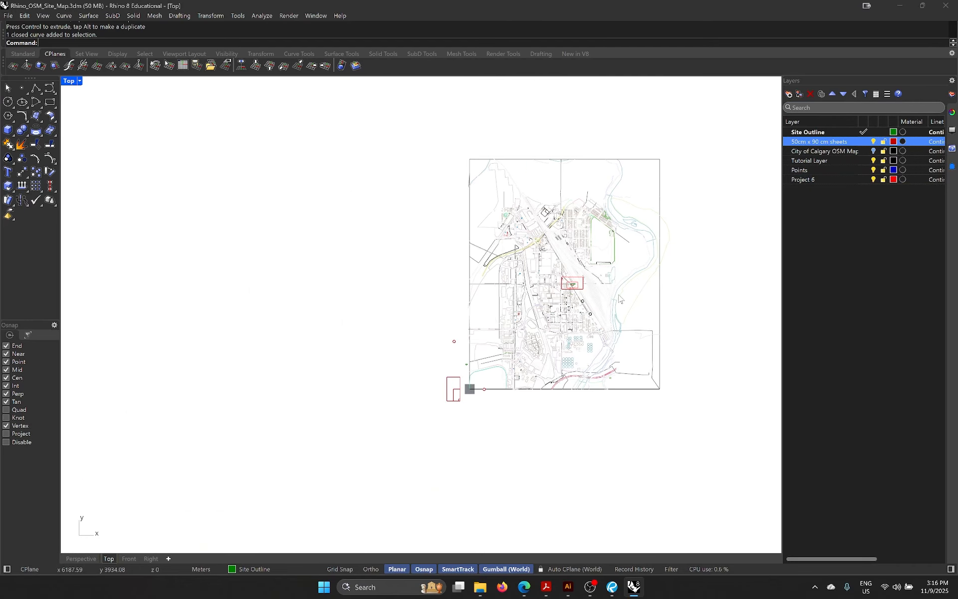
scroll(456, 370, up, 8)
scroll(317, 511, down, 3)
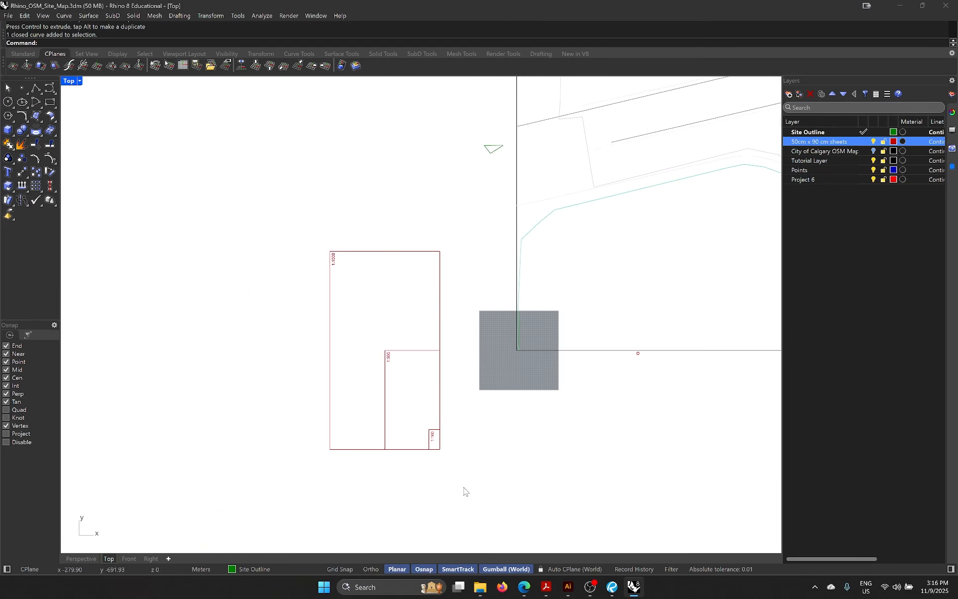
Step: Select all the labelled sheet frames together and move them onto the map, southwest of the triangular site
drag(295, 492, 459, 203)
scroll(234, 370, down, 2)
scroll(235, 370, down, 3)
drag(294, 357, 565, 128)
scroll(548, 149, up, 7)
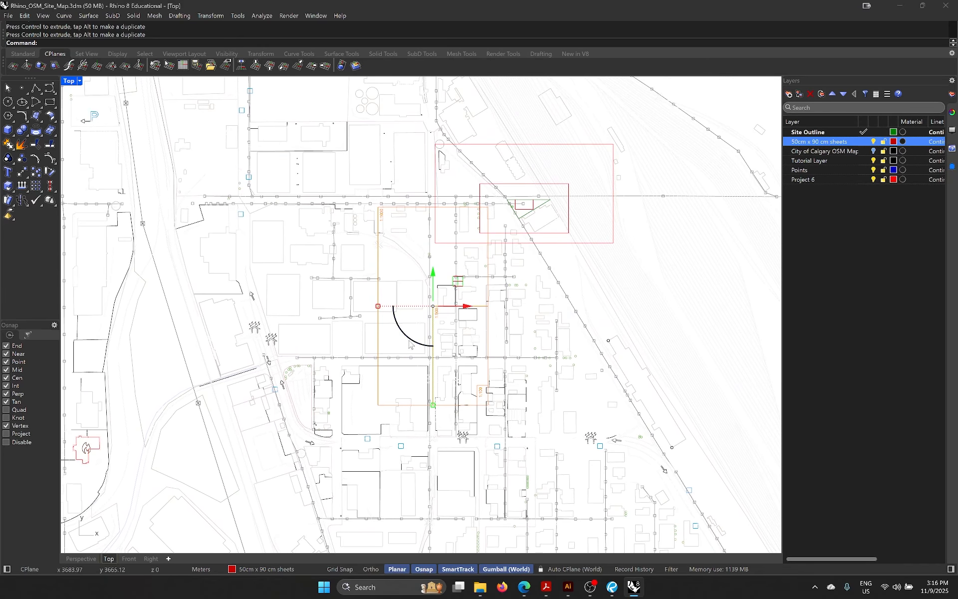
Step: Rotate the labelled sheet frames 90 degrees counterclockwise to landscape, move them east into the rail yard, and deselect them
shift+drag(409, 340, 502, 313)
right_drag(503, 312, 339, 347)
drag(279, 355, 596, 355)
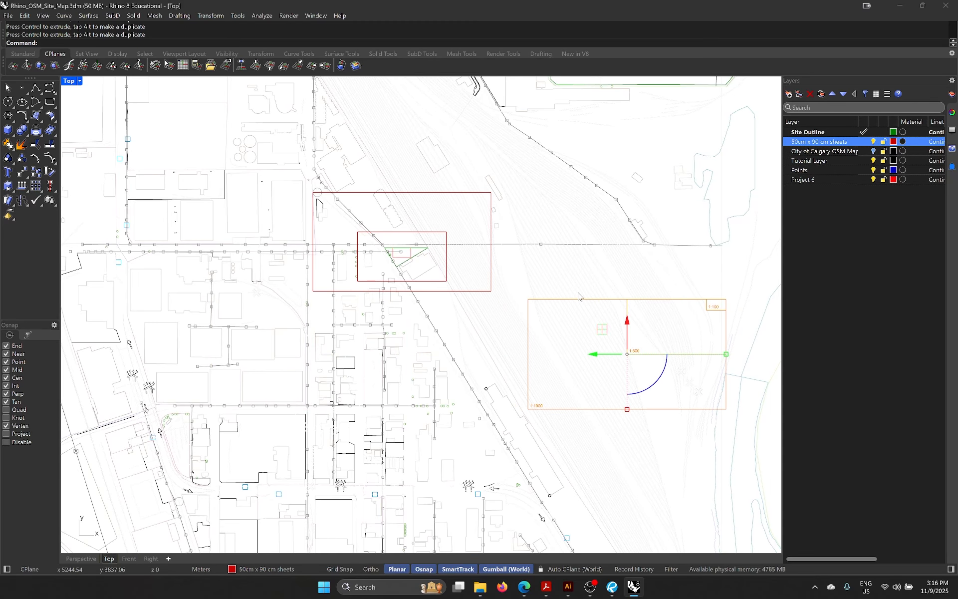
key(Escape)
Step: Cut the three unlabelled Project 6 rectangles around the triangular site outline, from smallest to largest
right_drag(579, 299, 487, 280)
scroll(319, 241, up, 3)
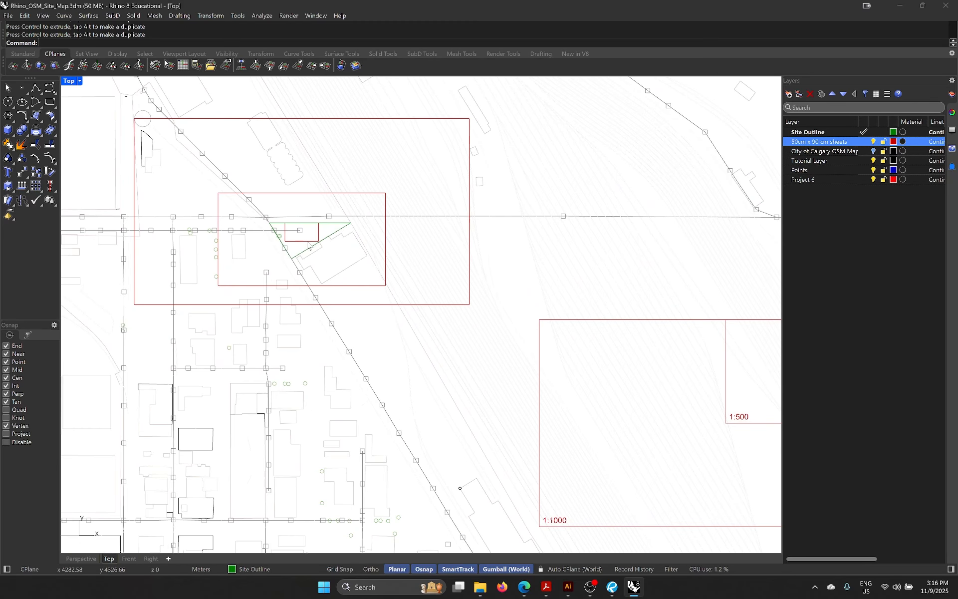
click(318, 241)
key(ctrl+x)
click(348, 286)
key(ctrl+x)
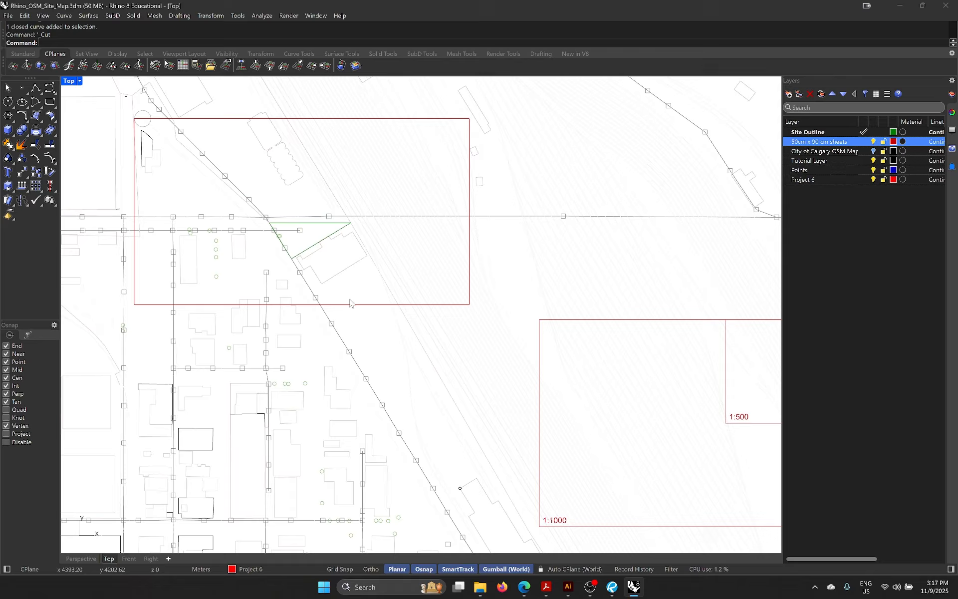
click(351, 303)
key(ctrl+x)
Step: Examine the 1:1000 scale label in the corner of the largest sheet frame
scroll(352, 305, down, 1)
scroll(524, 487, up, 3)
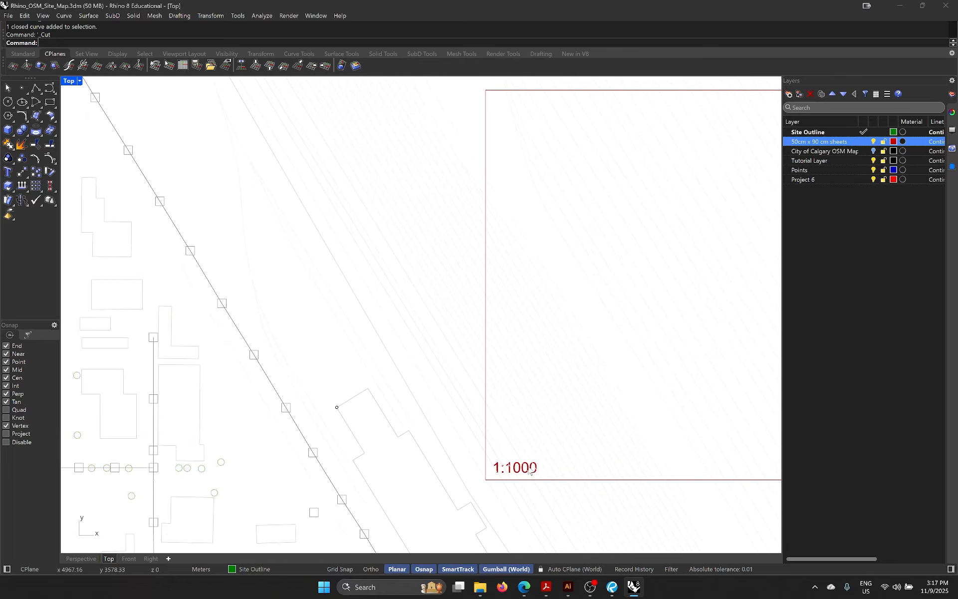
click(529, 471)
click(554, 505)
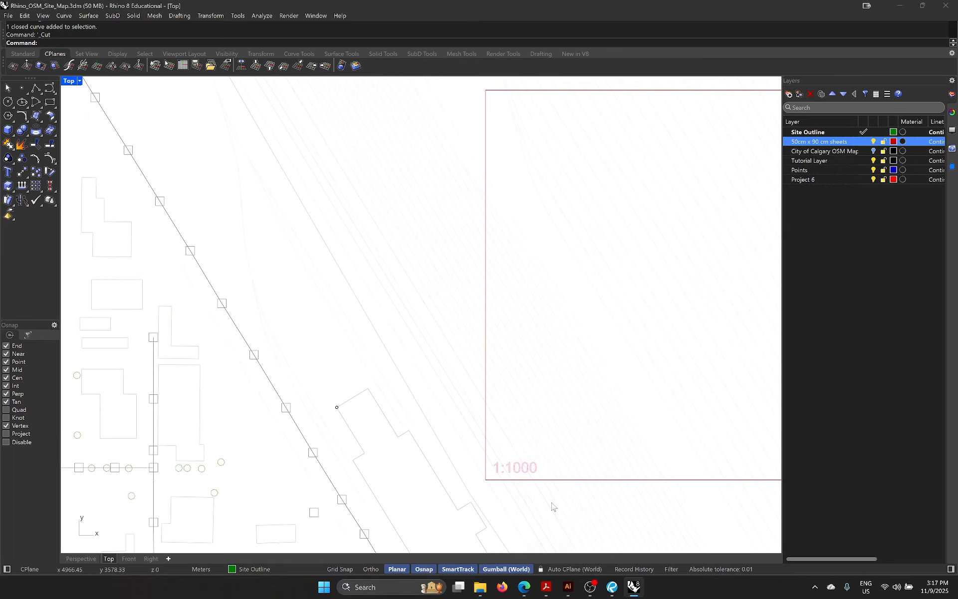
Step: Group the 1:1000 sheet frame with its scale label
shift+click(487, 429)
scroll(419, 316, down, 5)
key(ctrl+g)
scroll(491, 400, down, 5)
scroll(543, 391, up, 2)
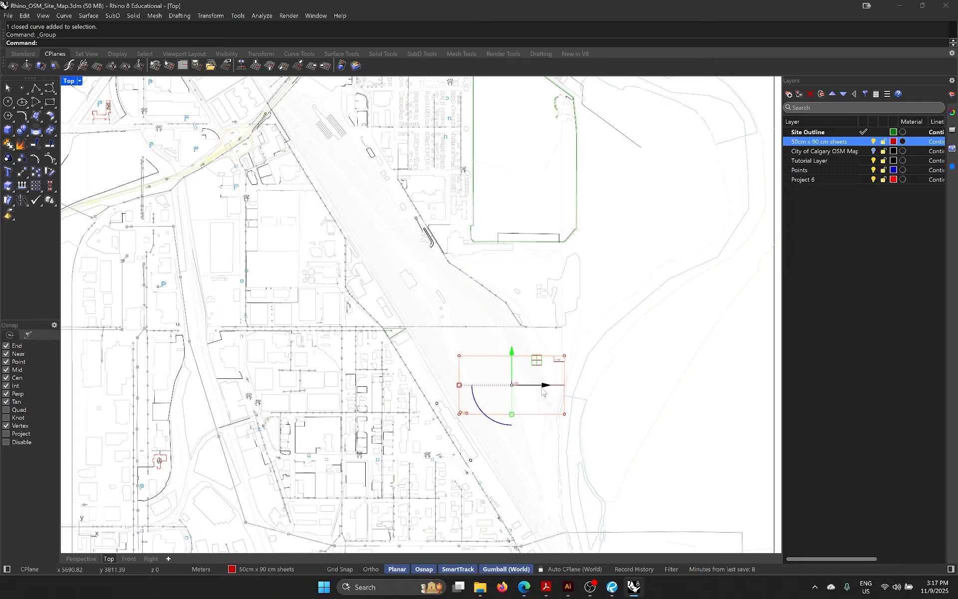
Step: Move the 1:1000 sheet group over the triangular site, rotate it 90 degrees counterclockwise to portrait around the site, and deselect it
drag(543, 391, 385, 181)
scroll(416, 406, up, 4)
drag(347, 267, 398, 226)
scroll(399, 228, down, 6)
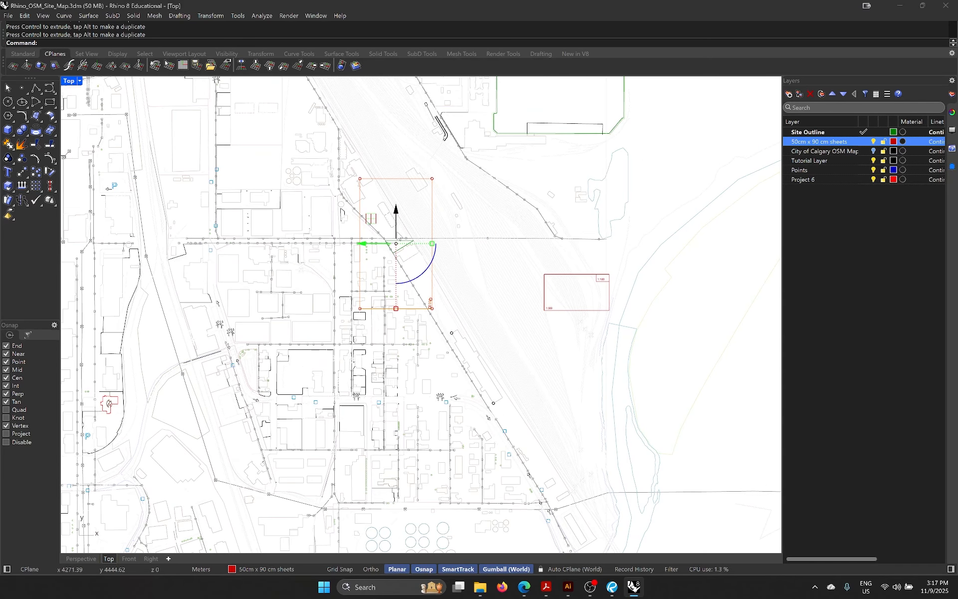
right_drag(406, 242, 382, 288)
key(Escape)
scroll(389, 291, up, 8)
scroll(403, 296, down, 8)
scroll(397, 284, up, 8)
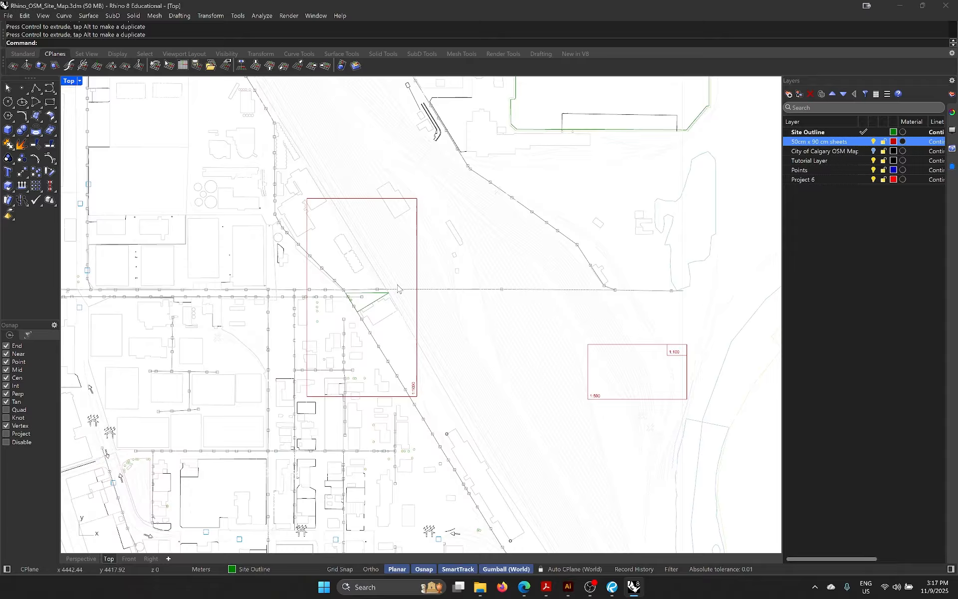
scroll(424, 234, down, 4)
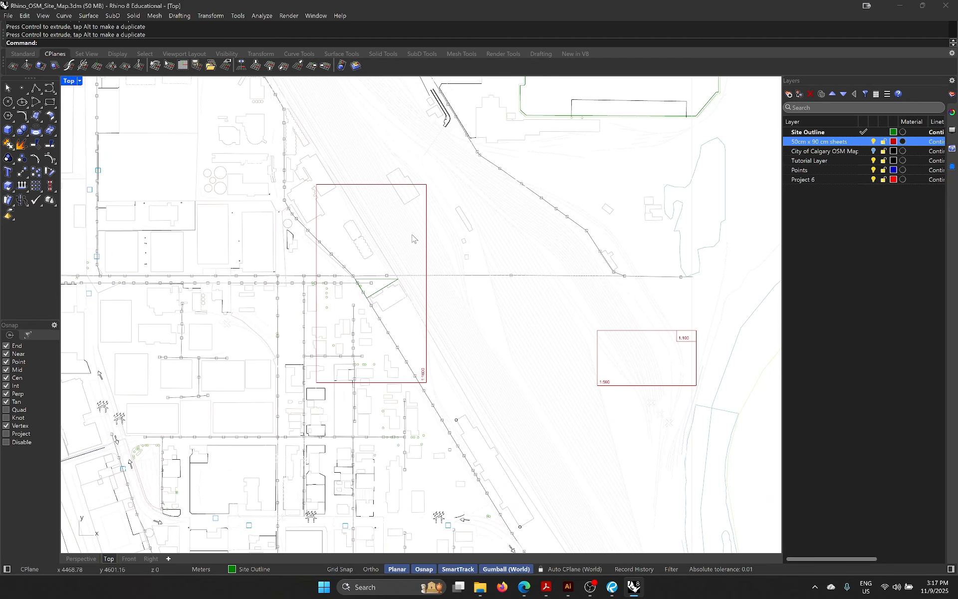
Step: Select the 1:500 sheet frame with its scale label and group them
click(613, 331)
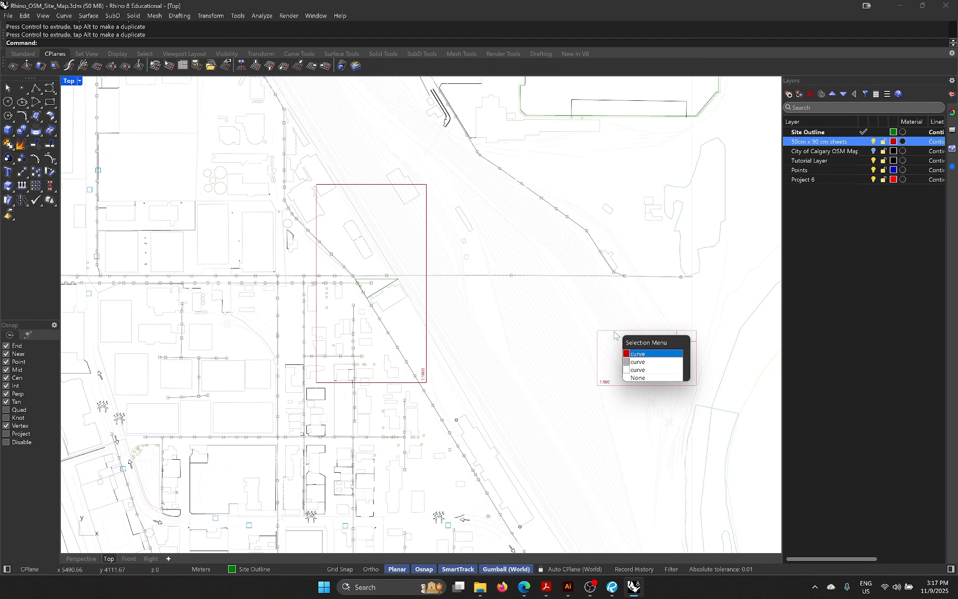
click(636, 356)
scroll(617, 389, up, 5)
shift+click(584, 369)
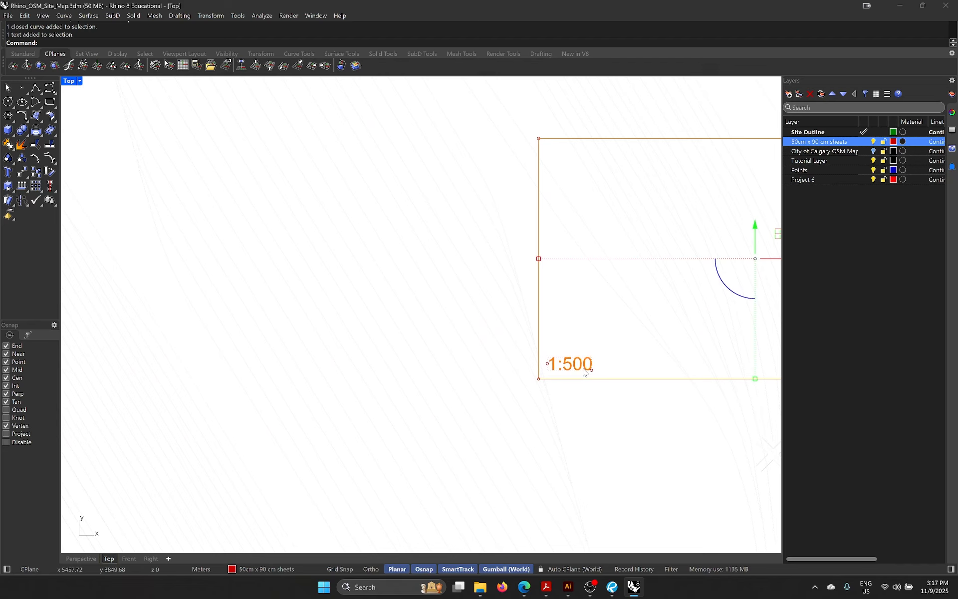
scroll(584, 369, down, 5)
key(ctrl+g)
scroll(585, 370, down, 3)
Step: Move the 1:500 sheet group over the triangular site in landscape orientation, inside the 1:1000 frame's height, and deselect it
drag(614, 352, 408, 319)
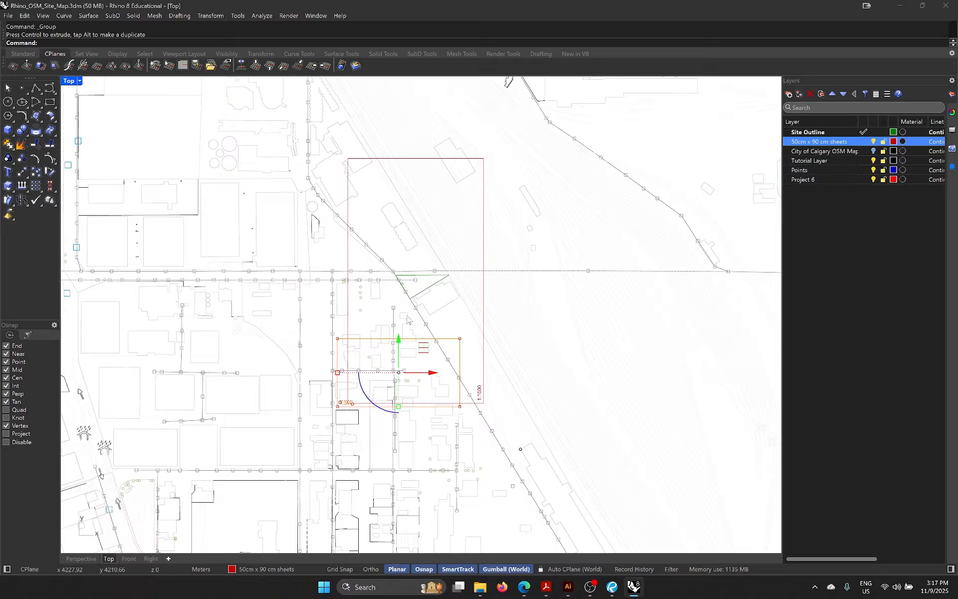
scroll(407, 320, up, 2)
drag(396, 364, 459, 273)
scroll(494, 267, up, 4)
scroll(483, 259, down, 3)
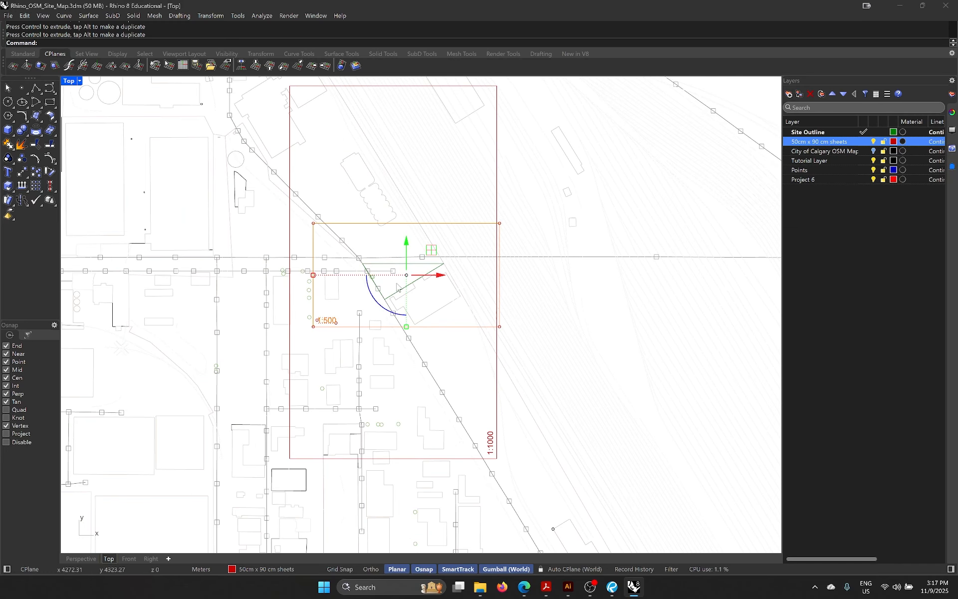
scroll(399, 294, up, 2)
scroll(223, 283, down, 6)
right_drag(519, 330, 565, 346)
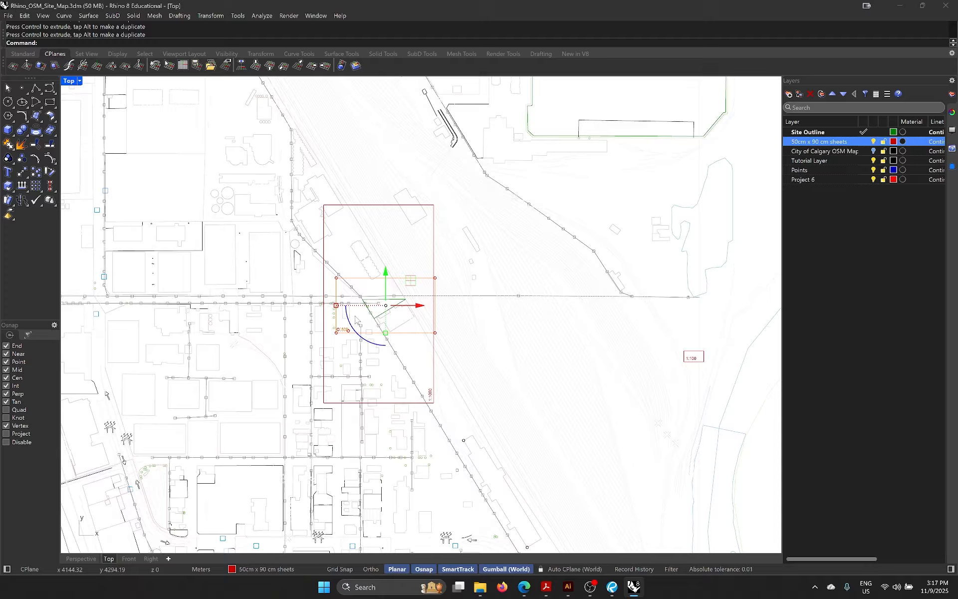
click(565, 345)
Step: Select the 1:100 scale label with its sheet frame and group them
scroll(690, 351, up, 3)
click(694, 378)
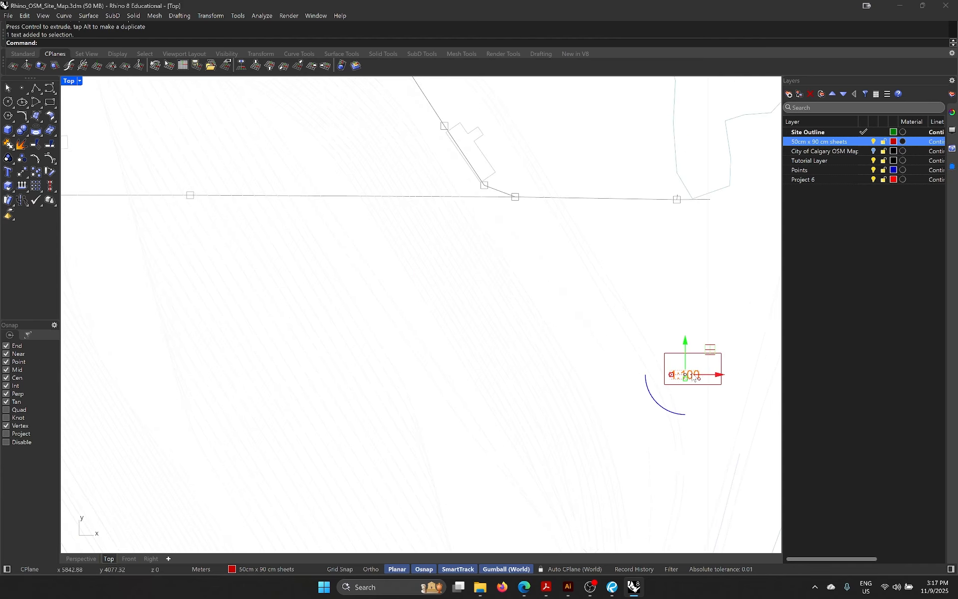
shift+click(721, 369)
scroll(701, 367, down, 5)
key(ctrl+g)
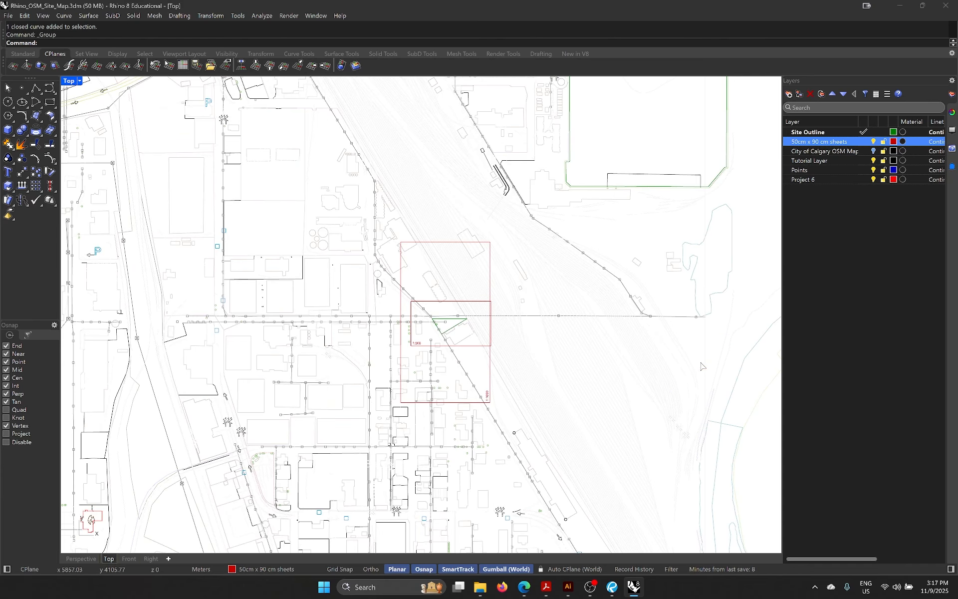
Step: Move the 1:100 sheet group onto the site, just below the upper edge of the triangular outline, and deselect it
drag(722, 369, 512, 315)
drag(452, 306, 469, 319)
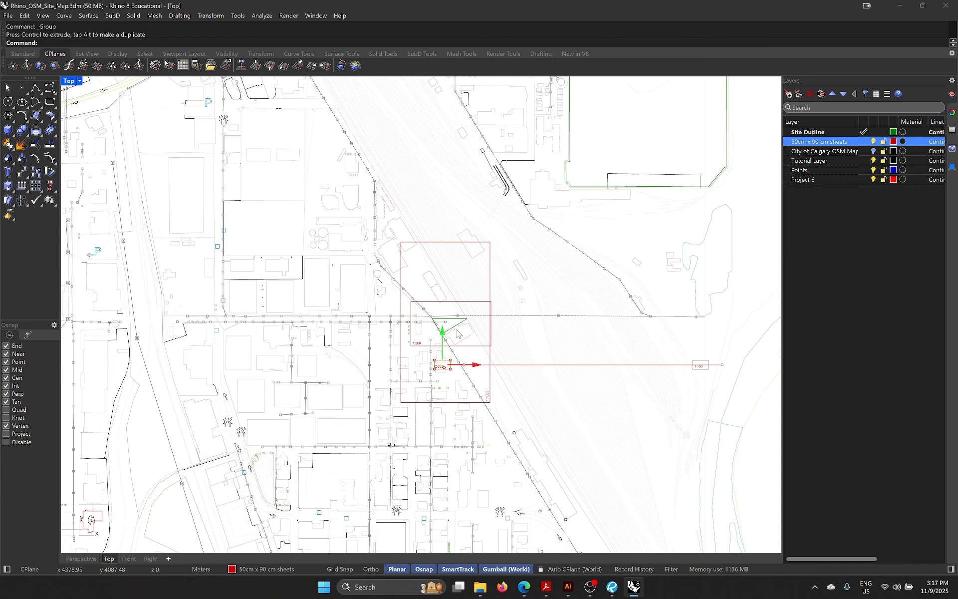
scroll(442, 353, up, 8)
drag(443, 361, 458, 218)
scroll(457, 247, up, 2)
scroll(462, 220, up, 4)
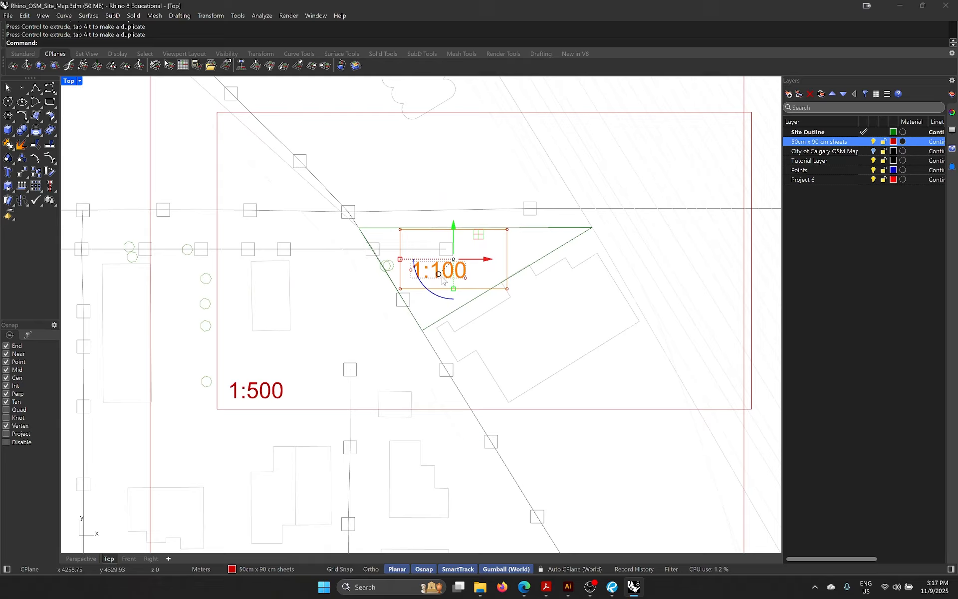
mouse_move(433, 299)
shift+mouse_down()
mouse_move(506, 283)
mouse_move(419, 294)
shift+mouse_up()
right_drag(445, 295, 435, 330)
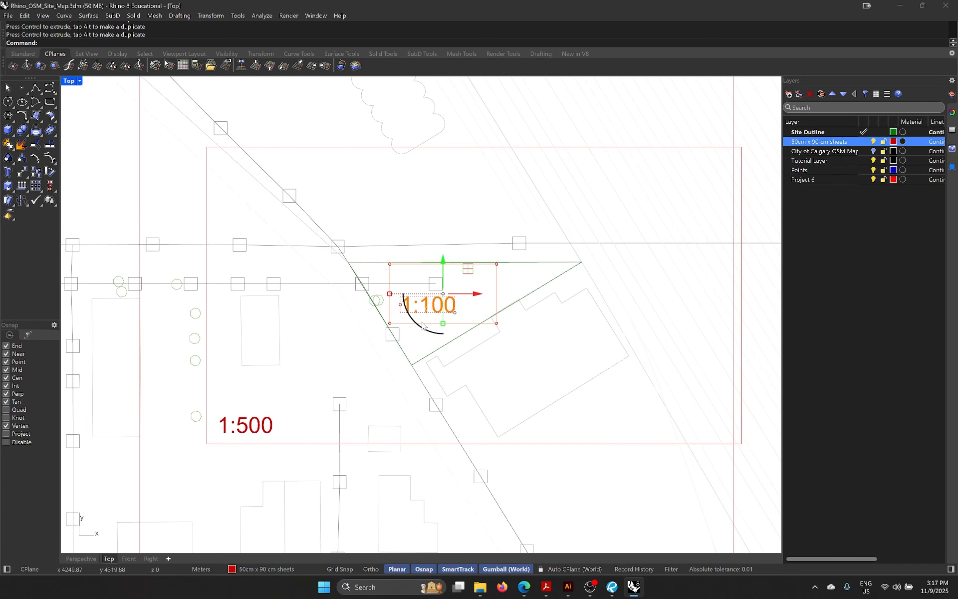
scroll(451, 338, down, 4)
key(Escape)
scroll(447, 337, up, 3)
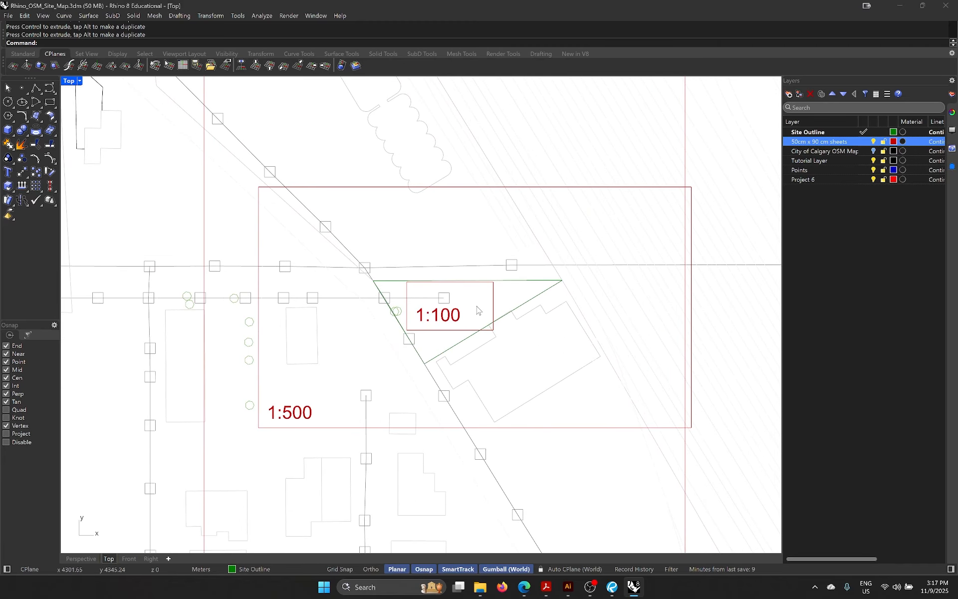
scroll(480, 307, down, 5)
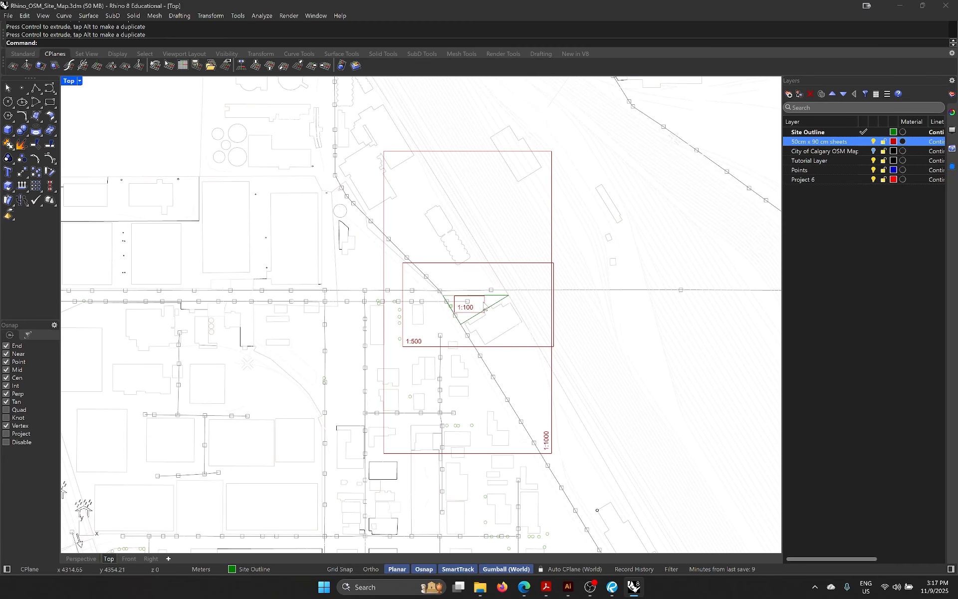
scroll(484, 308, up, 3)
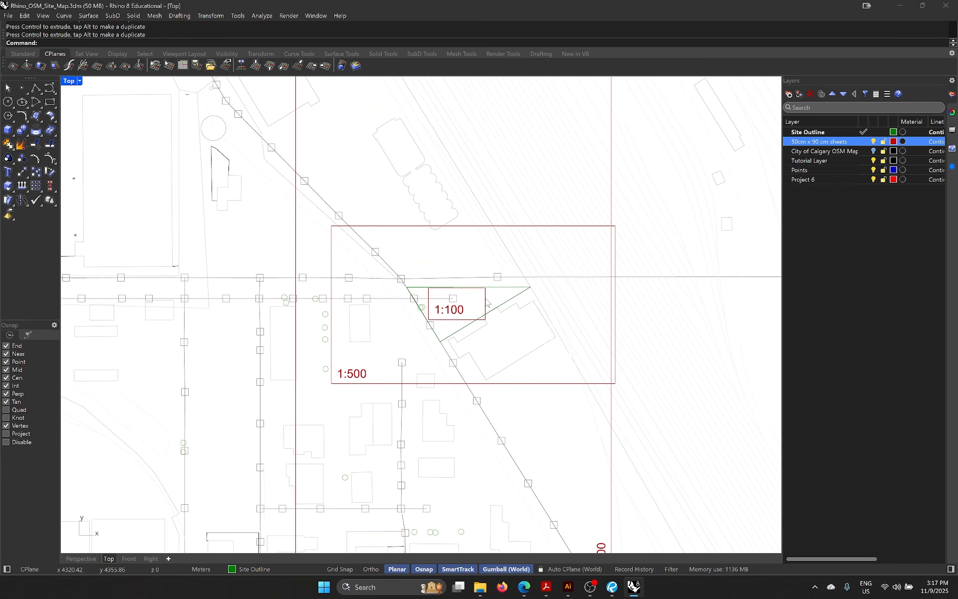
click(486, 302)
scroll(442, 316, down, 7)
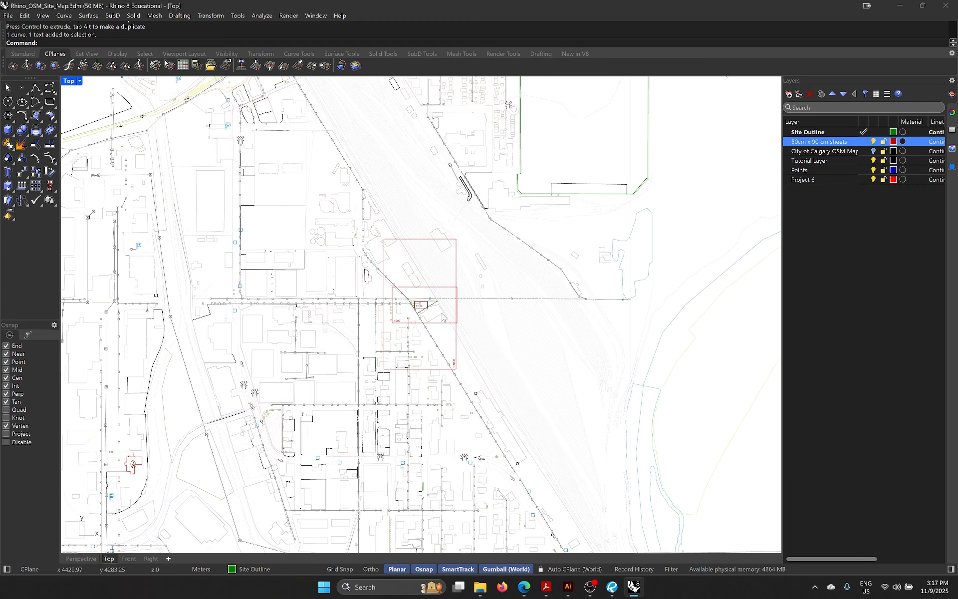
scroll(433, 317, up, 4)
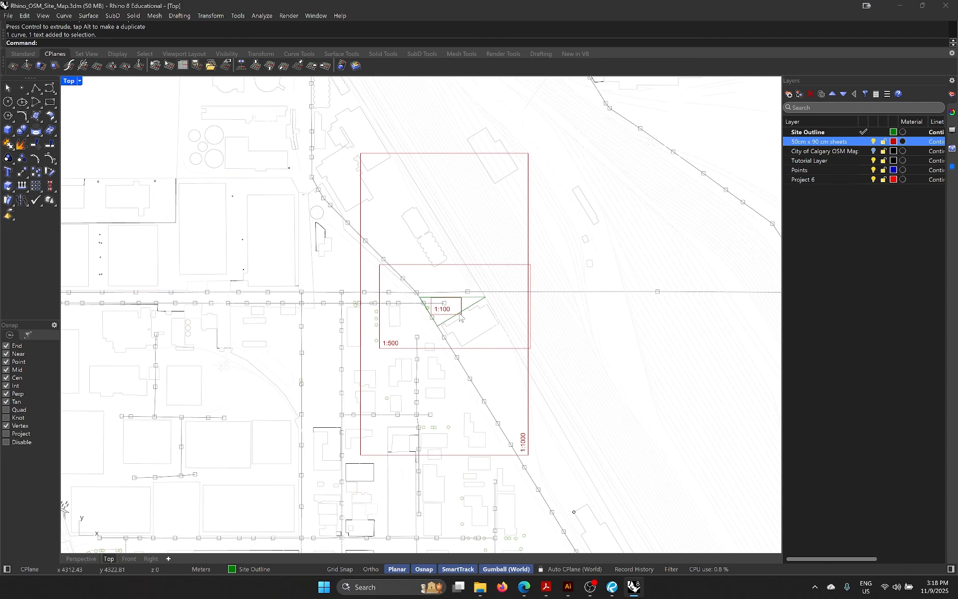
Step: Move the 1:500 sheet group west from its lower-right corner so its right edge aligns with the 1:1000 frame's right edge
click(509, 348)
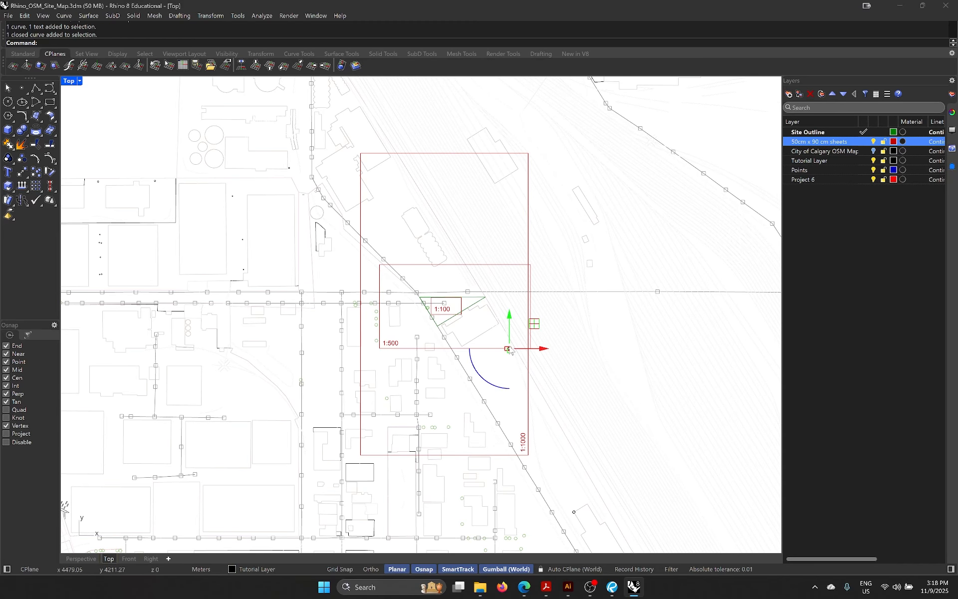
scroll(469, 345, up, 2)
click(471, 351)
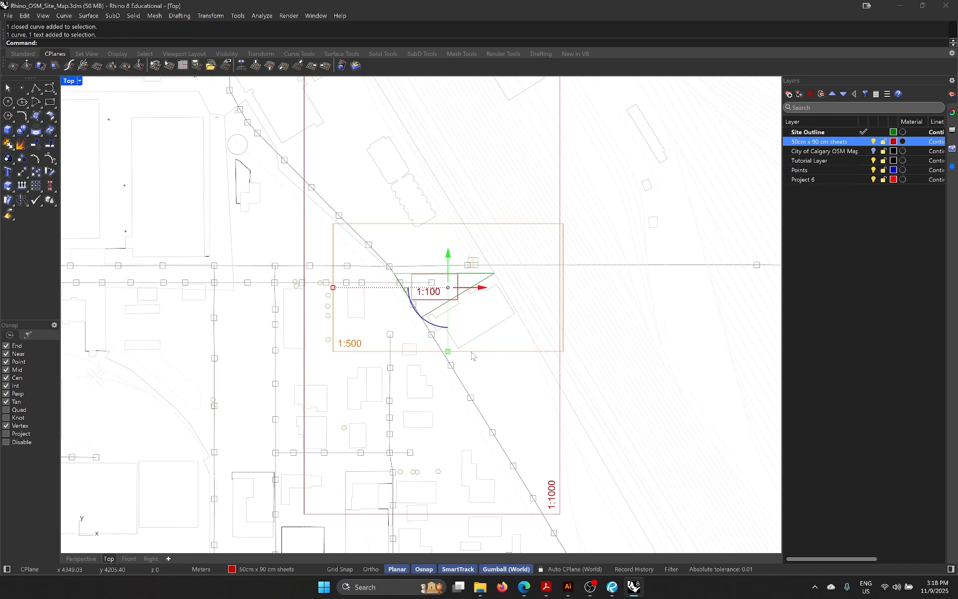
scroll(335, 335, up, 3)
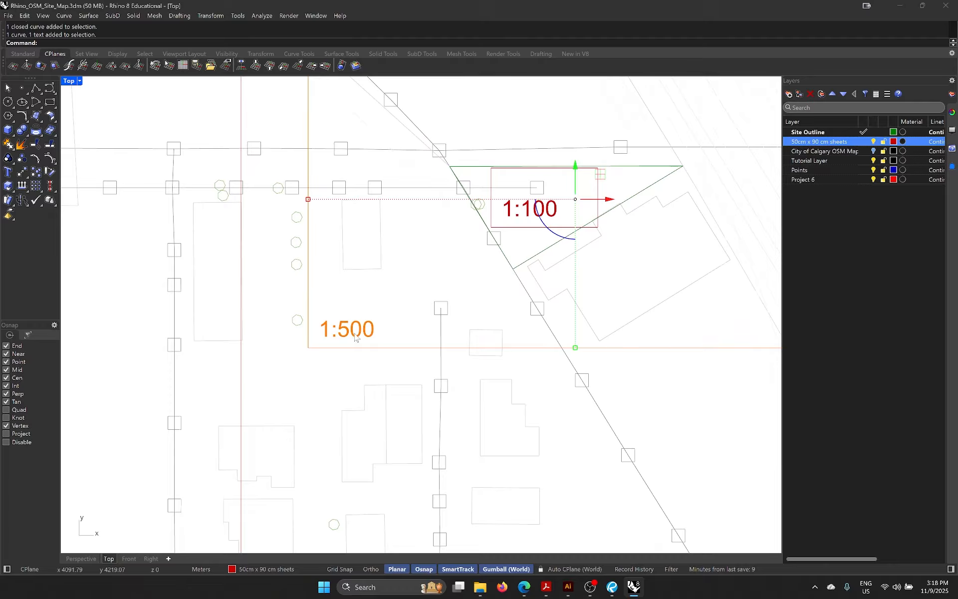
text(M)
key(Return)
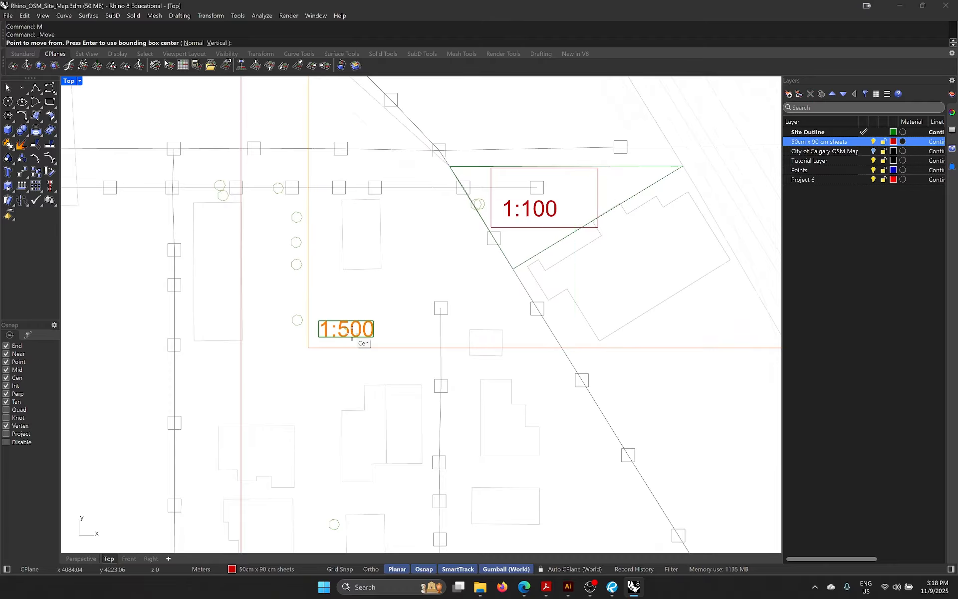
scroll(352, 337, down, 2)
scroll(608, 339, up, 2)
click(608, 339)
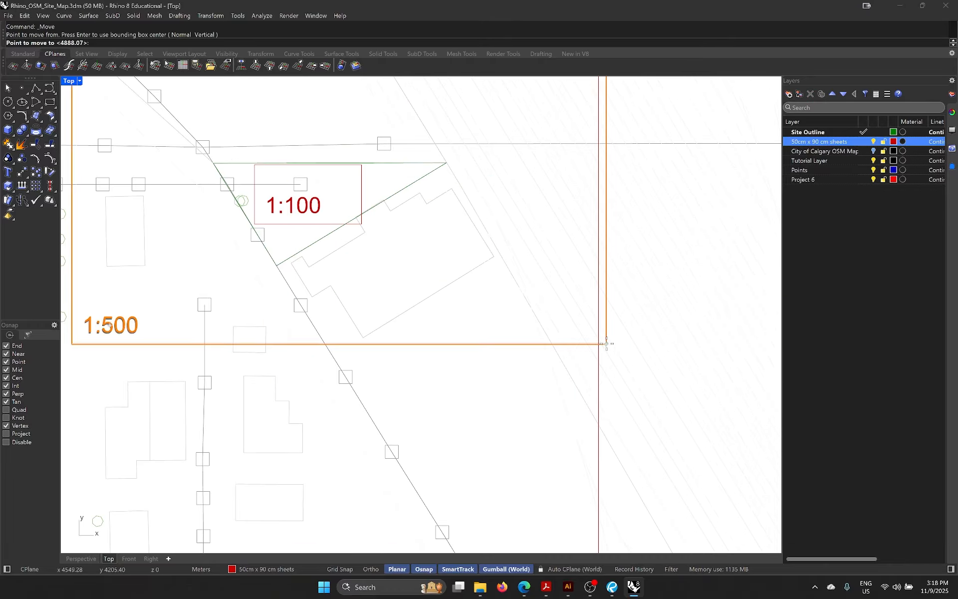
scroll(606, 344, down, 5)
click(478, 344)
Step: Select the whole map with its sheet frames, copy and paste it, and move the duplicate east of the original
scroll(477, 345, down, 5)
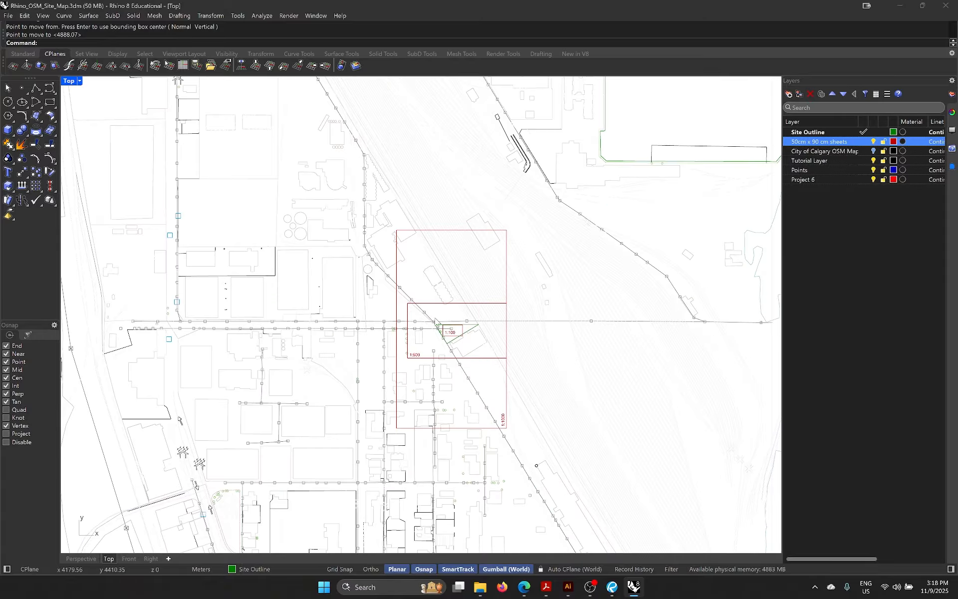
drag(557, 470, 305, 167)
scroll(363, 349, down, 1)
key(ctrl+c)
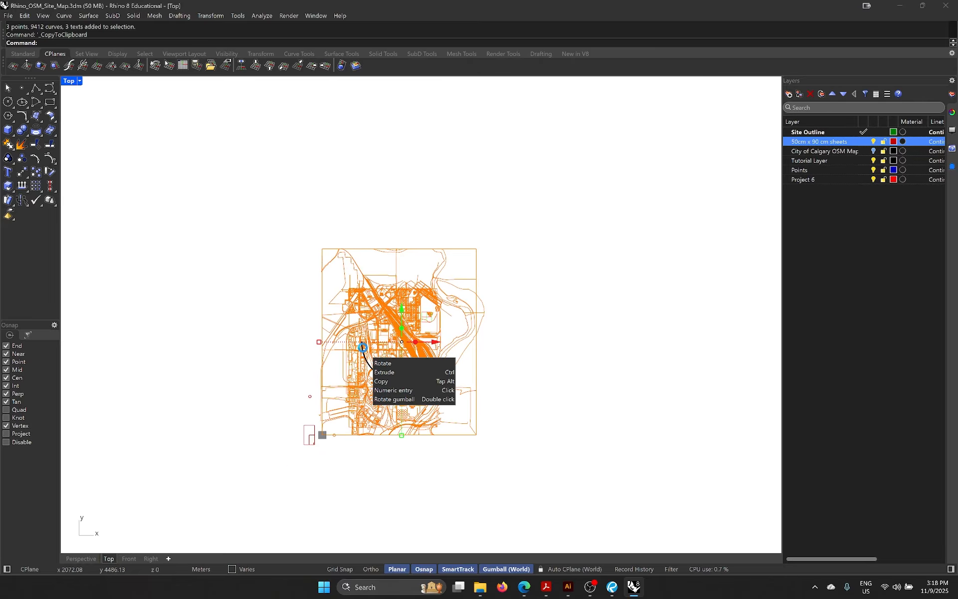
drag(435, 341, 678, 343)
right_drag(635, 349, 514, 358)
key(Escape)
Step: Cut the 1:500 and 1:100 sheet groups from the duplicated map, leaving only the 1:1000 frame around the site
scroll(289, 348, up, 15)
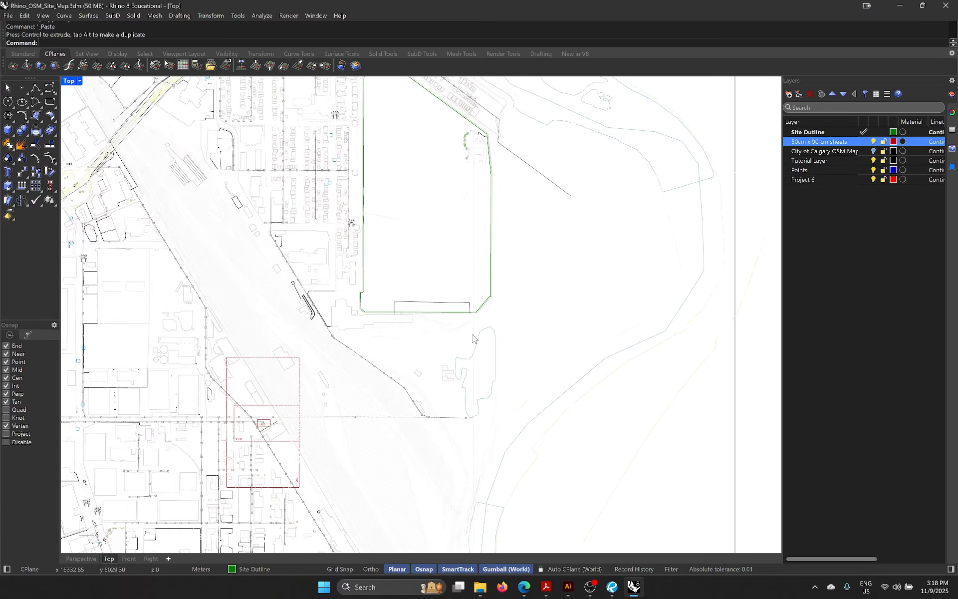
right_drag(209, 402, 324, 371)
scroll(324, 371, up, 4)
scroll(324, 370, up, 5)
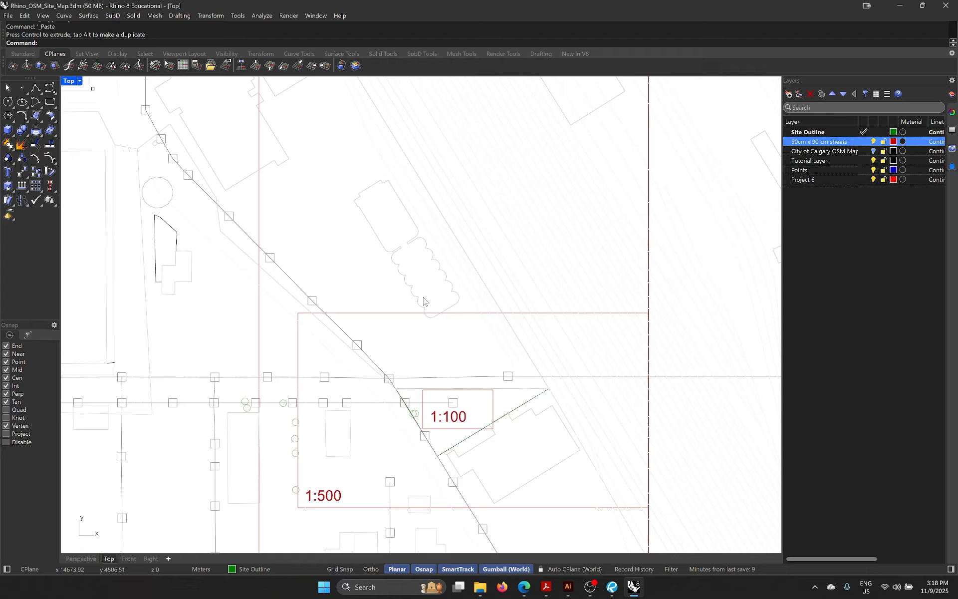
click(455, 313)
key(ctrl+x)
right_drag(405, 316, 372, 196)
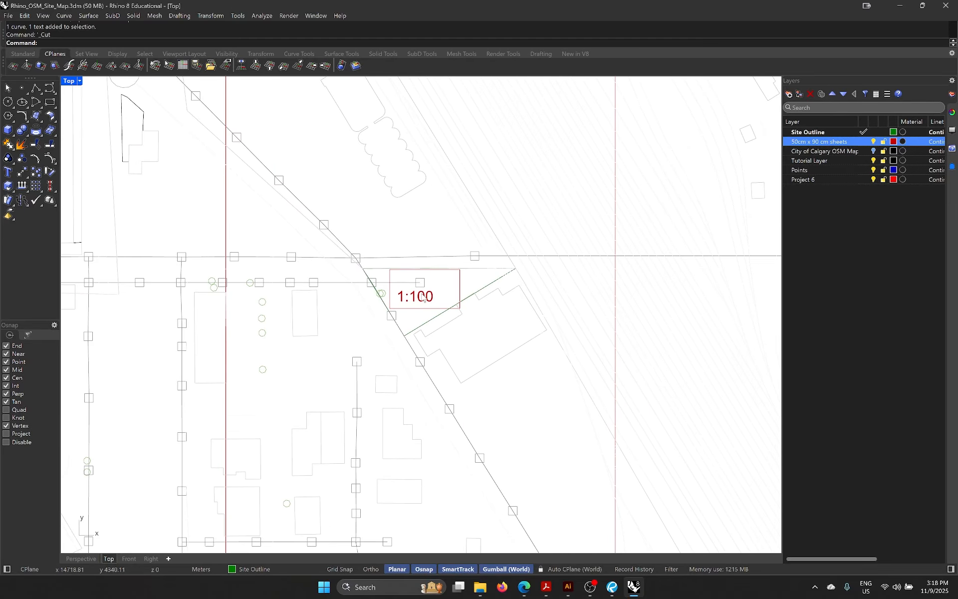
click(423, 295)
key(ctrl+x)
scroll(424, 298, down, 12)
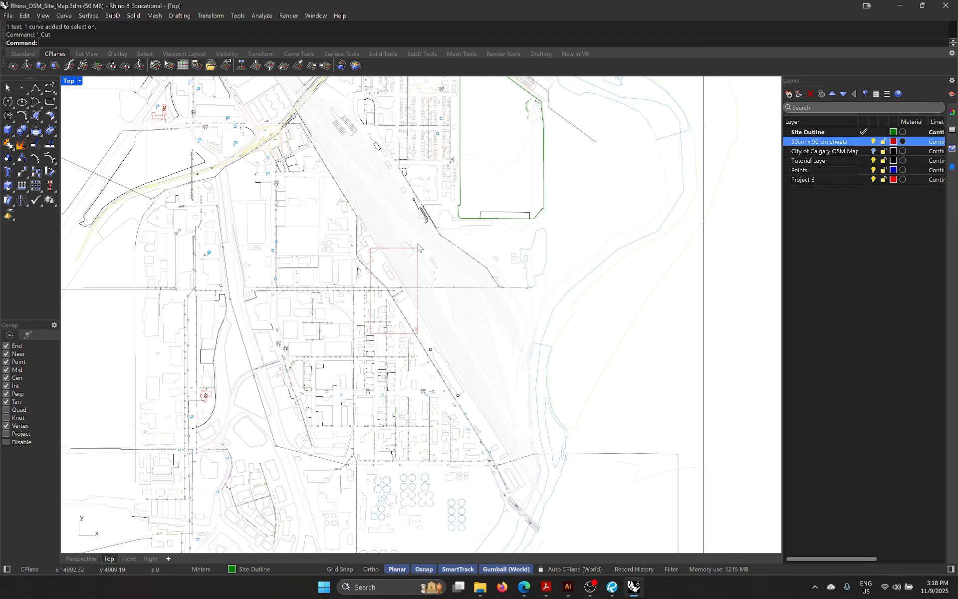
scroll(433, 274, up, 6)
scroll(433, 273, down, 1)
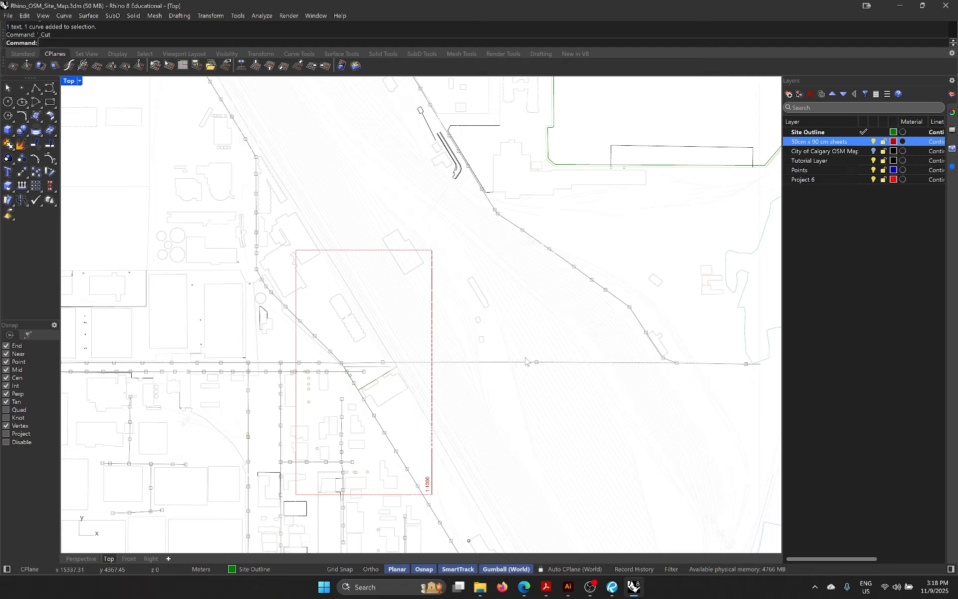
scroll(452, 290, down, 4)
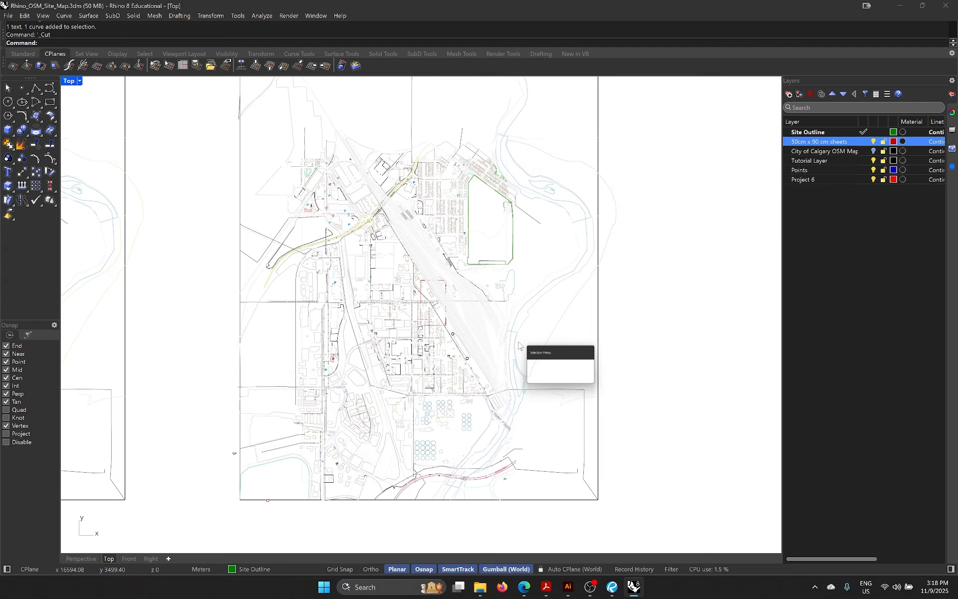
scroll(490, 331, down, 3)
drag(597, 462, 337, 168)
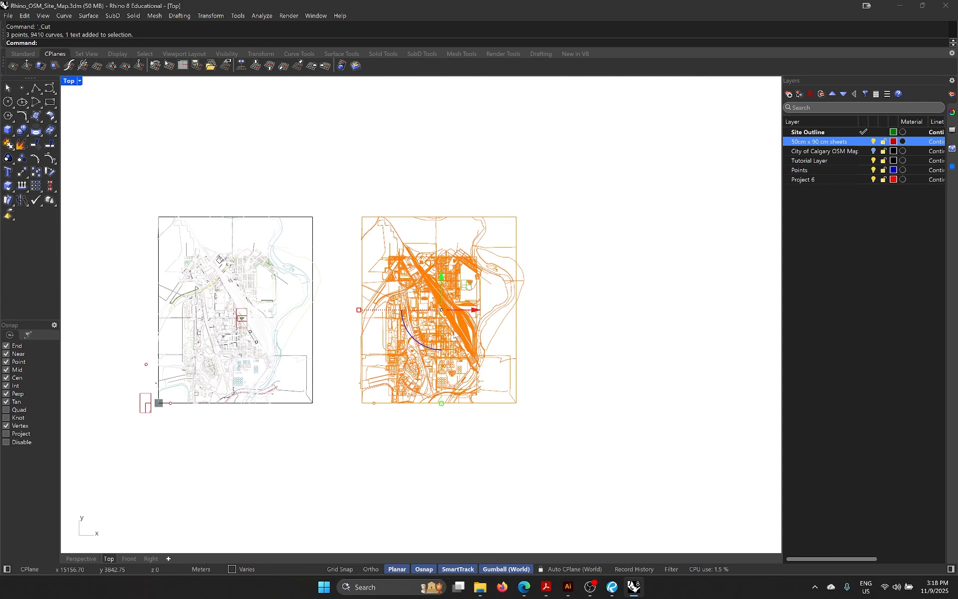
scroll(468, 316, up, 4)
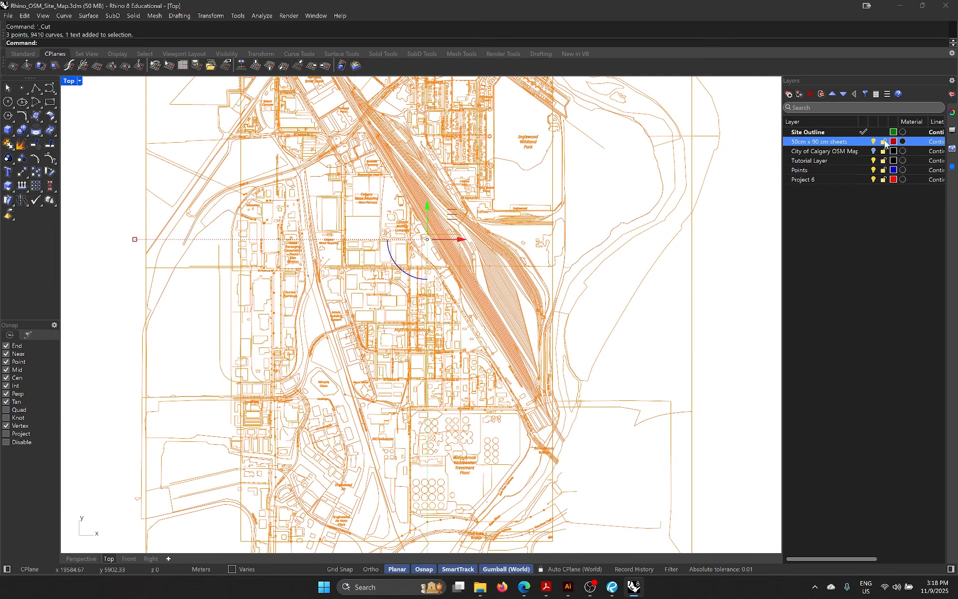
Step: Lock the 50cm x 90 cm sheets and Project 6 layers and clear the selection of the duplicated map
click(883, 180)
scroll(740, 236, down, 5)
click(749, 297)
right_drag(725, 294, 563, 303)
scroll(508, 276, up, 5)
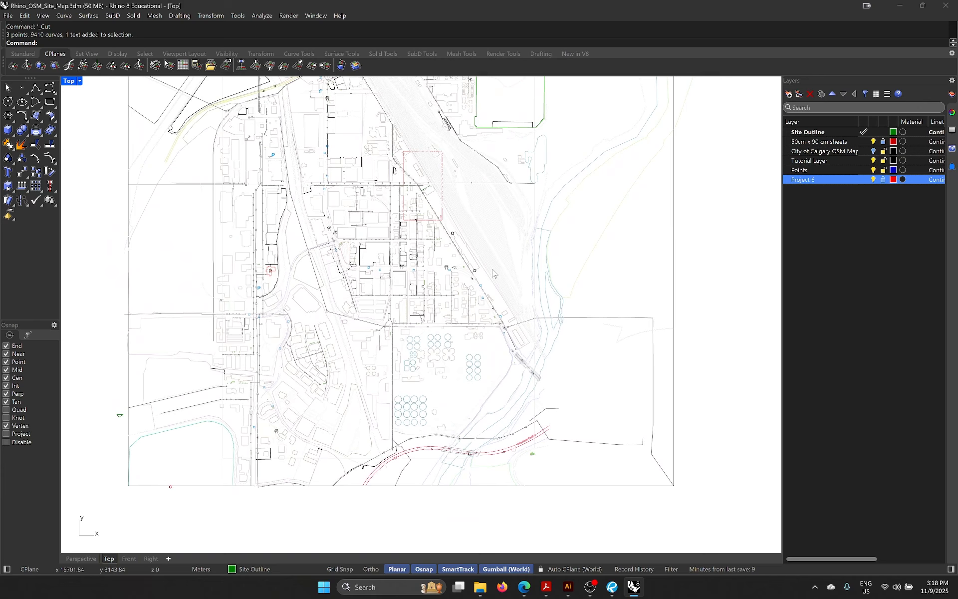
Step: Group all the linework of the duplicated map and unlock the 50cm x 90 cm sheets and Project 6 layers
scroll(493, 273, down, 5)
drag(584, 463, 293, 131)
key(ctrl+g)
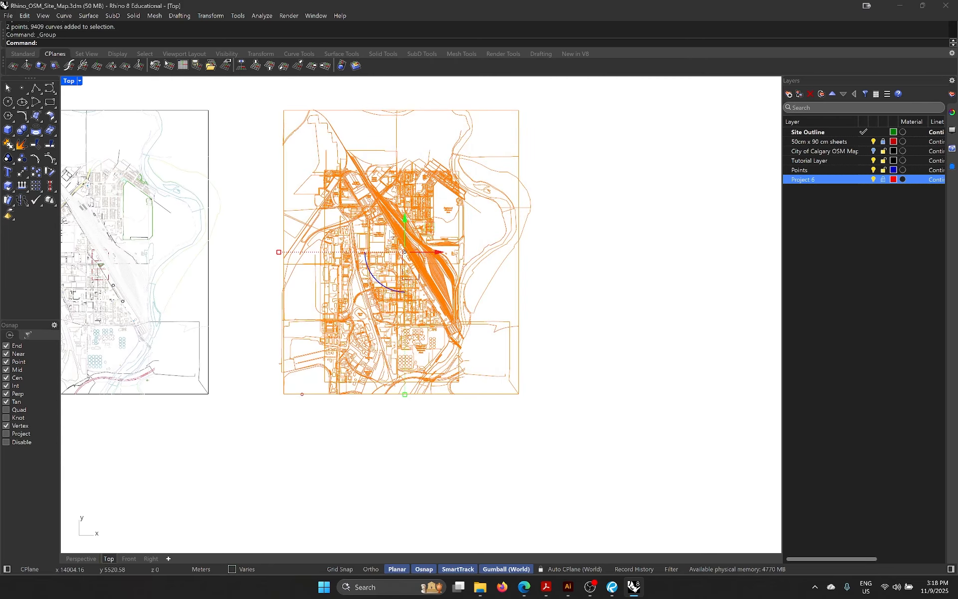
scroll(443, 278, up, 6)
click(466, 269)
right_drag(471, 275, 503, 435)
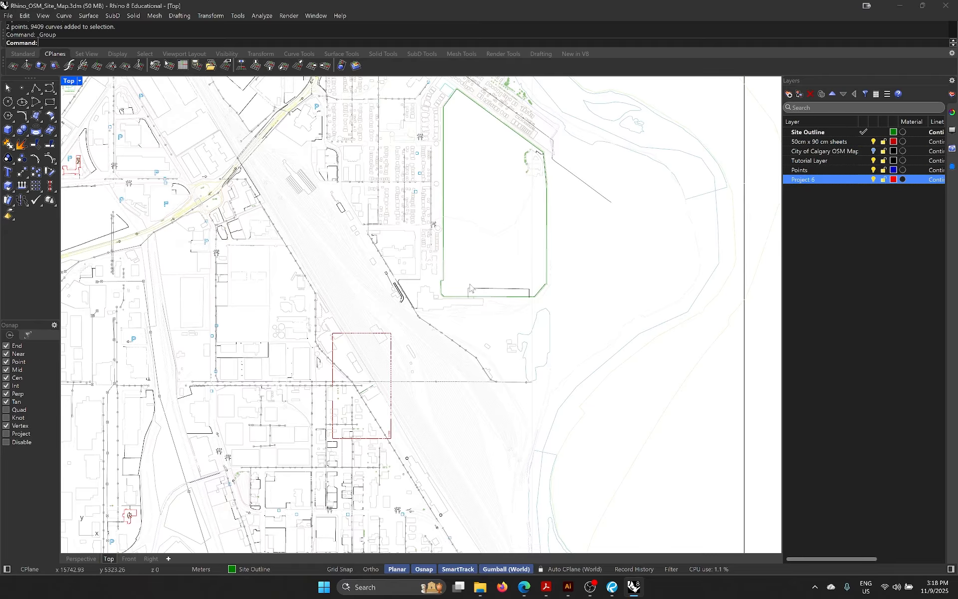
Step: Split the grouped duplicate map using the 1:1000 sheet frame as the cutting object
scroll(397, 433, up, 8)
click(311, 254)
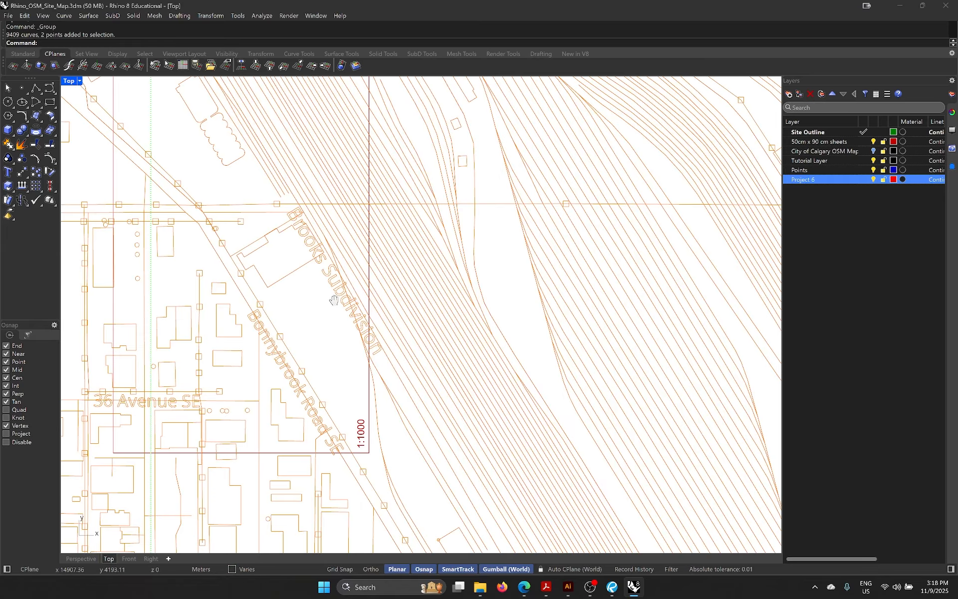
right_drag(334, 300, 414, 301)
scroll(404, 303, down, 3)
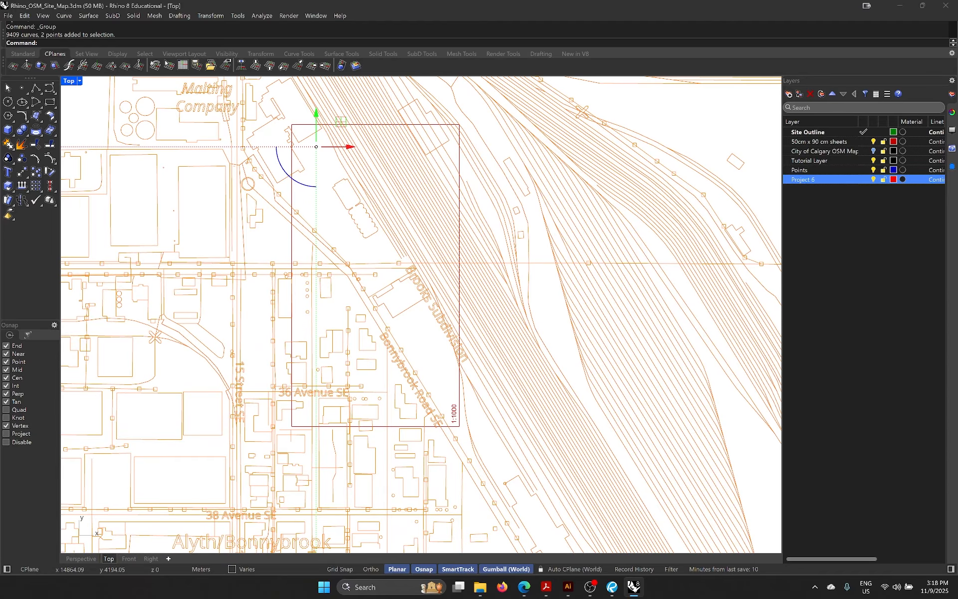
text(Split)
key(Return)
scroll(441, 396, up, 3)
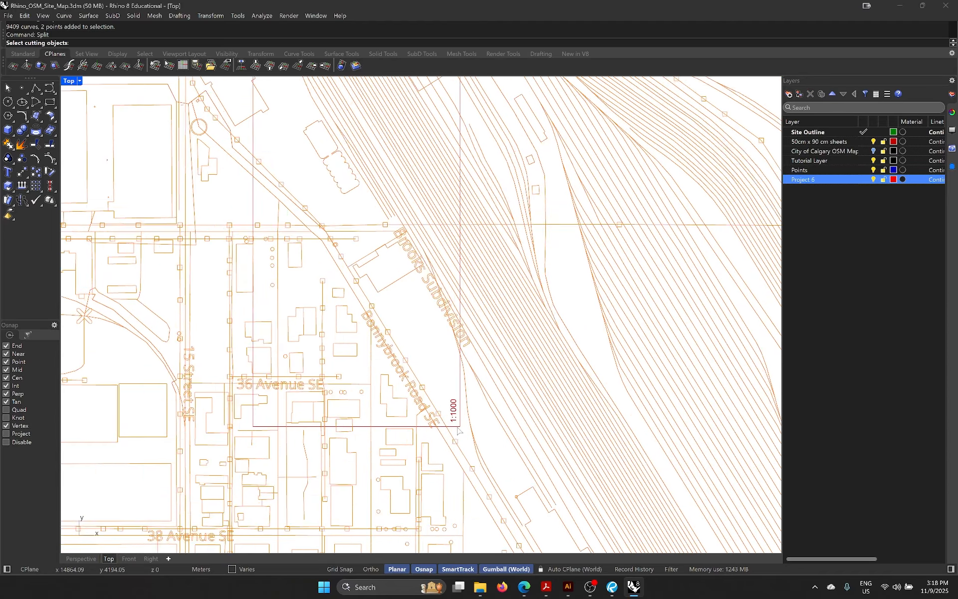
click(466, 355)
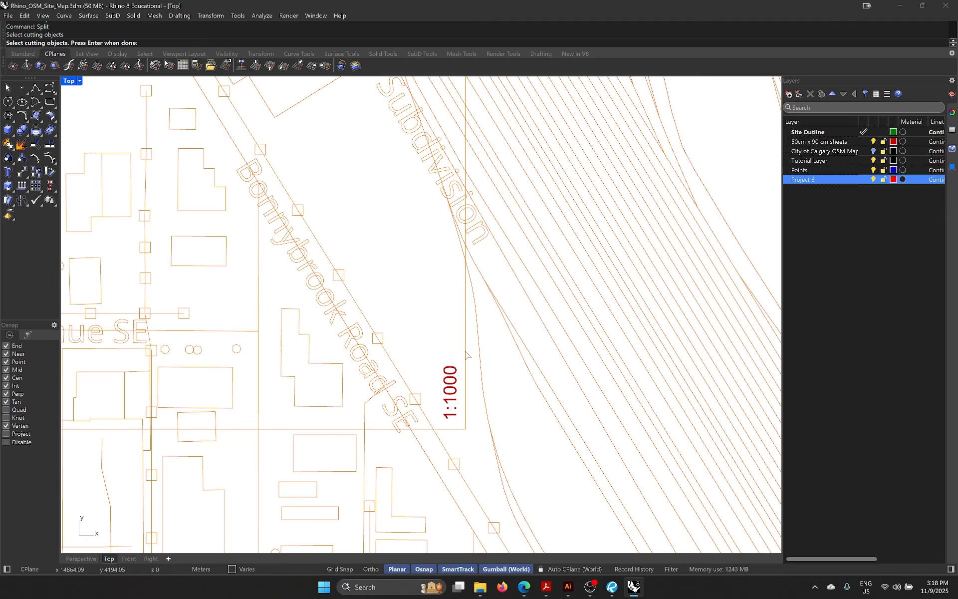
key(Return)
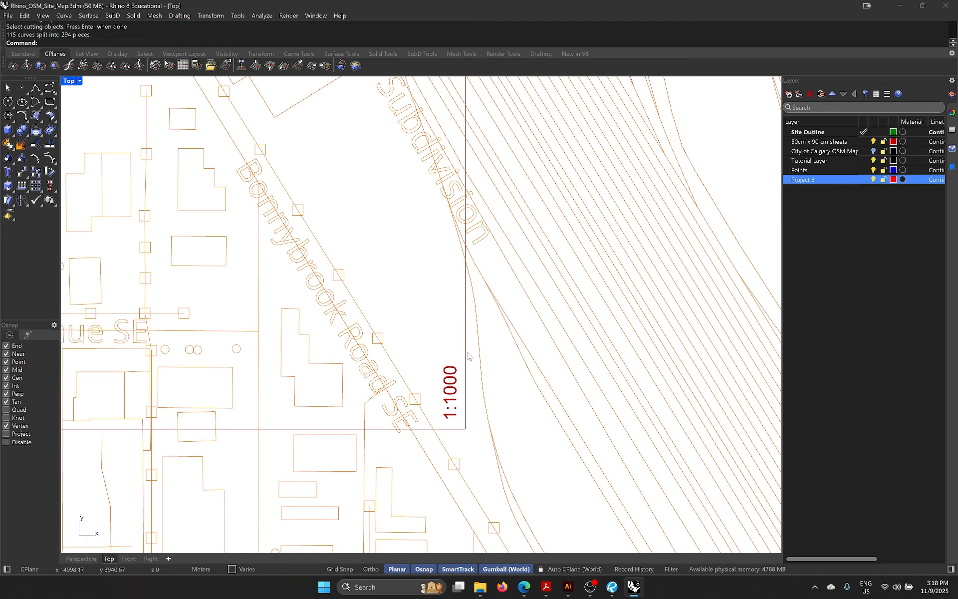
Step: Ungroup the split duplicate map and clear its selection
scroll(468, 355, down, 10)
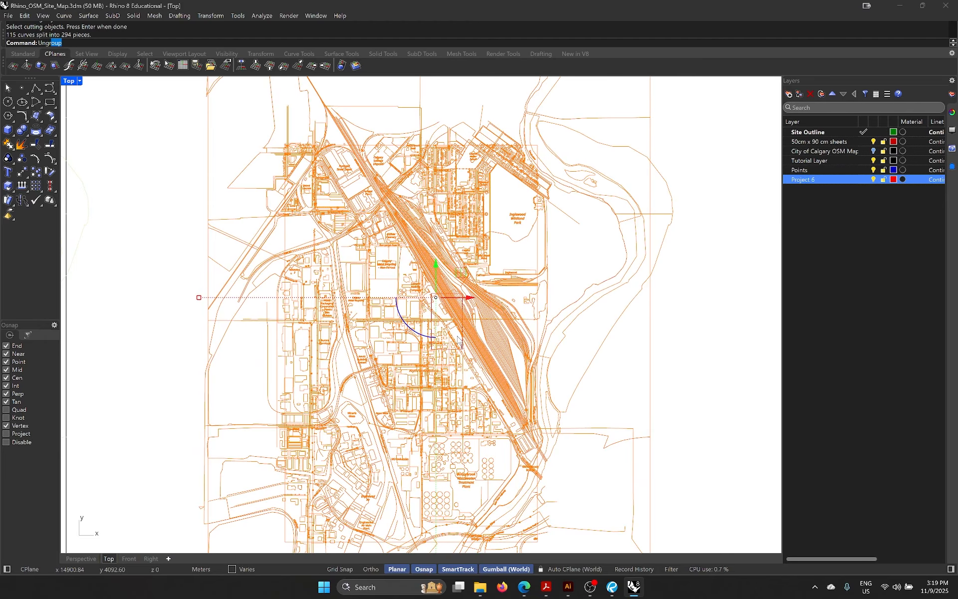
key(Return)
scroll(403, 289, down, 10)
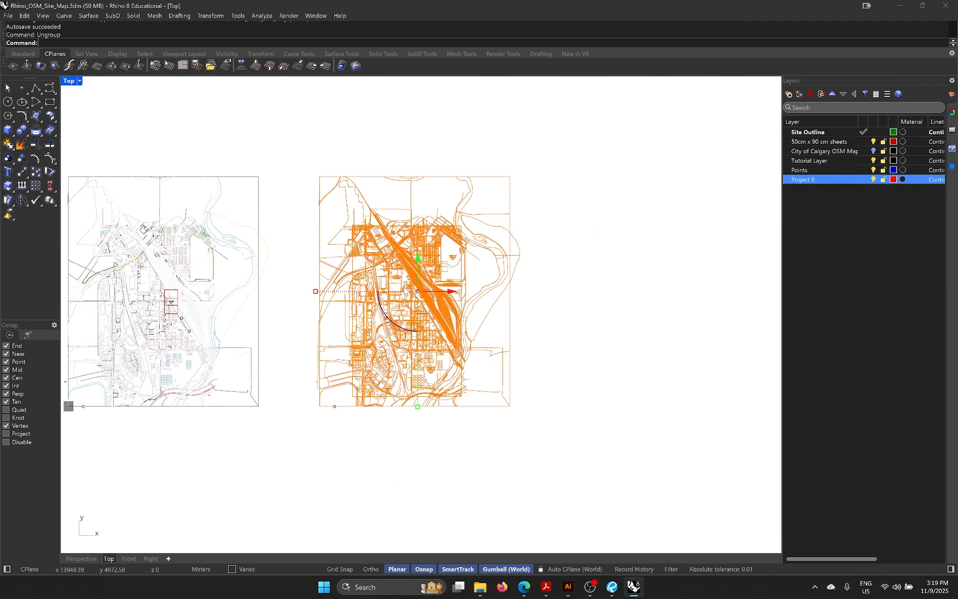
click(551, 403)
Step: Cut the bulk of the duplicated map's linework east and west of the 1:1000 frame
drag(543, 419, 434, 157)
scroll(428, 290, up, 8)
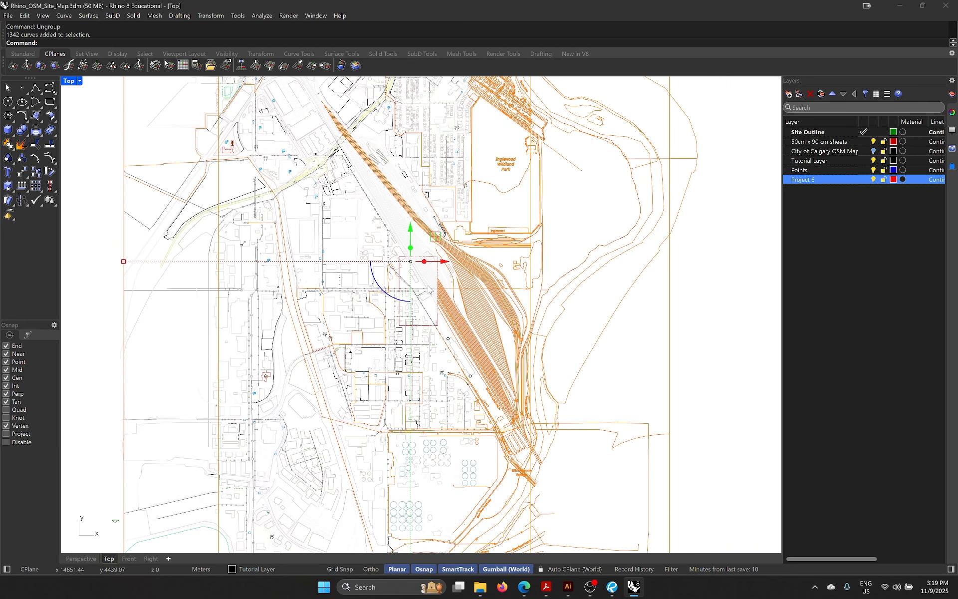
scroll(453, 318, down, 8)
drag(411, 447, 273, 84)
scroll(449, 349, up, 10)
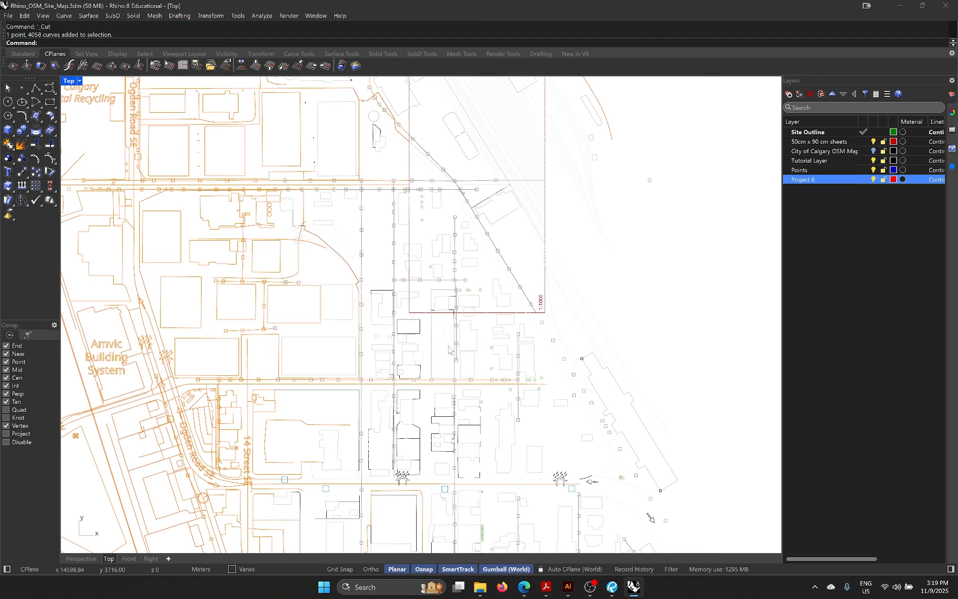
Step: Cut the duplicated map's linework south of the 1:1000 frame and the remaining pieces to its west
scroll(422, 298, down, 8)
drag(530, 523, 299, 289)
scroll(344, 339, up, 8)
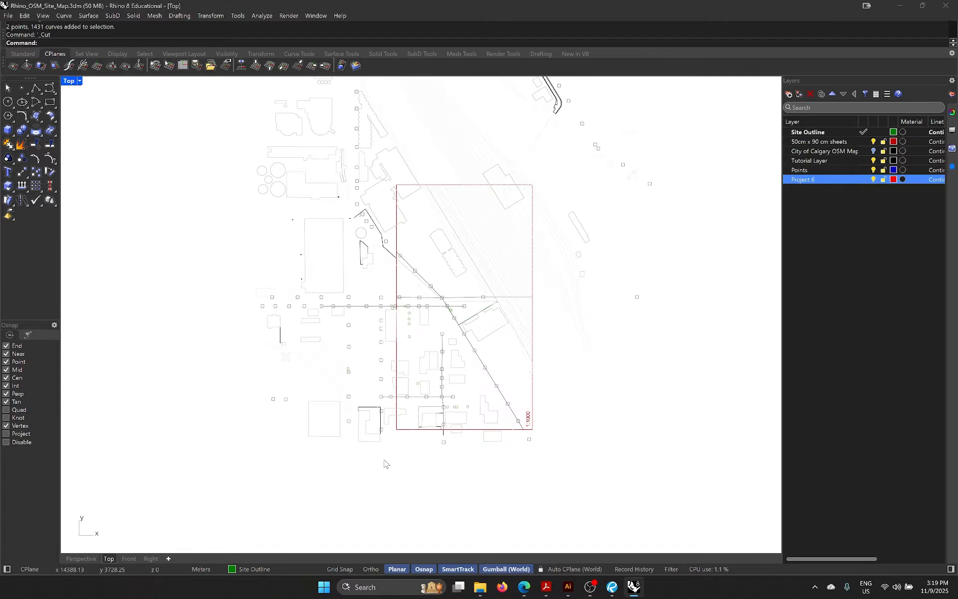
drag(388, 460, 213, 143)
key(ctrl+x)
Step: Cut the duplicated map's linework north of the 1:1000 frame and the stray fragments around it
scroll(346, 327, down, 8)
right_drag(389, 272, 387, 393)
drag(496, 381, 261, 76)
key(ctrl+x)
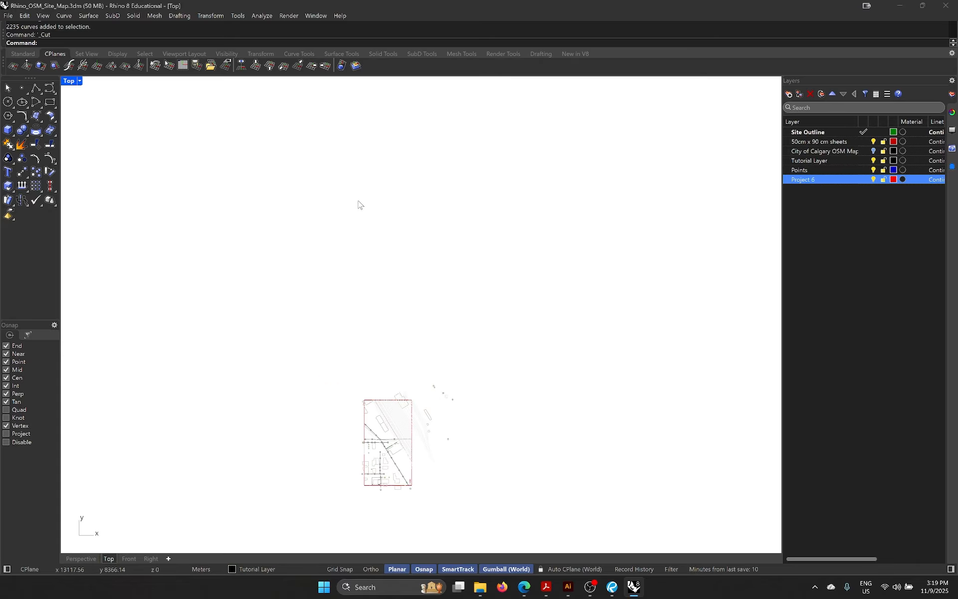
scroll(378, 253, down, 8)
scroll(418, 345, up, 15)
drag(433, 448, 268, 117)
key(ctrl+x)
right_drag(329, 225, 372, 330)
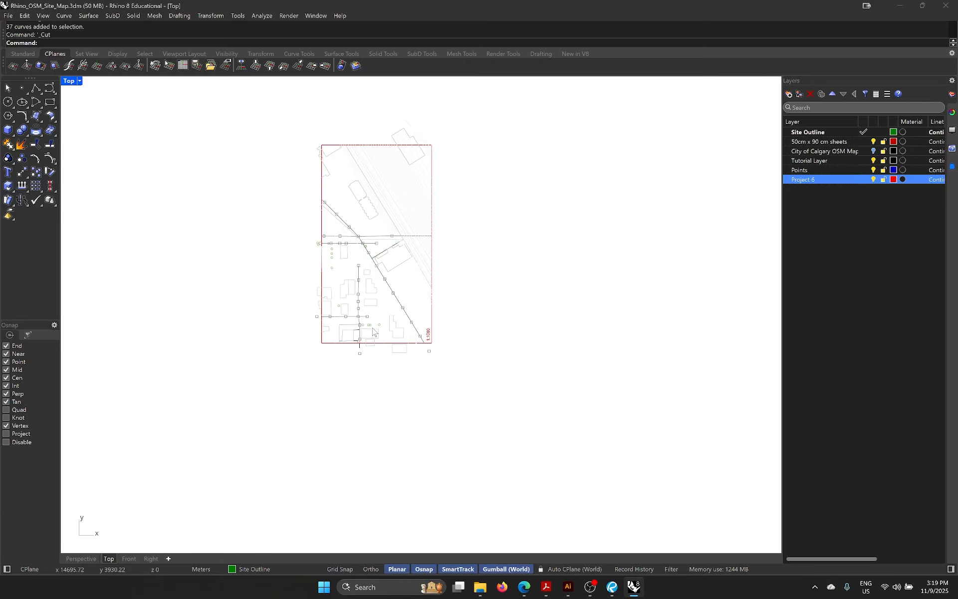
Step: Cut the leftover linework below the 1:1000 frame's lower edge and beyond its upper-right corner
scroll(372, 330, up, 5)
drag(594, 473, 215, 377)
key(ctrl+x)
scroll(405, 449, down, 5)
scroll(408, 261, up, 5)
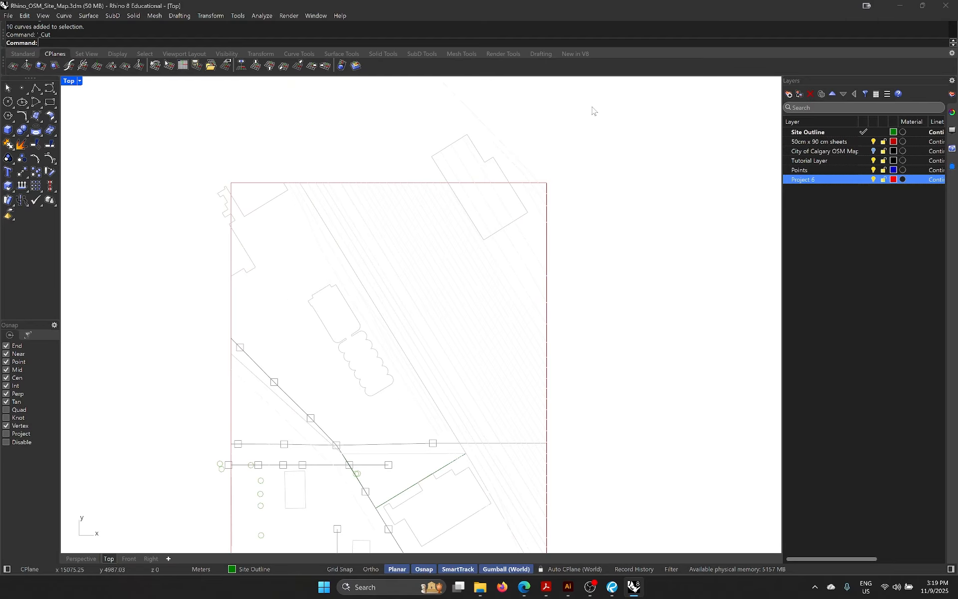
drag(592, 106, 390, 181)
key(ctrl+x)
Step: Cut the building outline pieces that protrude past the upper part of the 1:1000 frame's west edge
scroll(238, 204, up, 3)
drag(224, 256, 162, 91)
scroll(225, 251, up, 9)
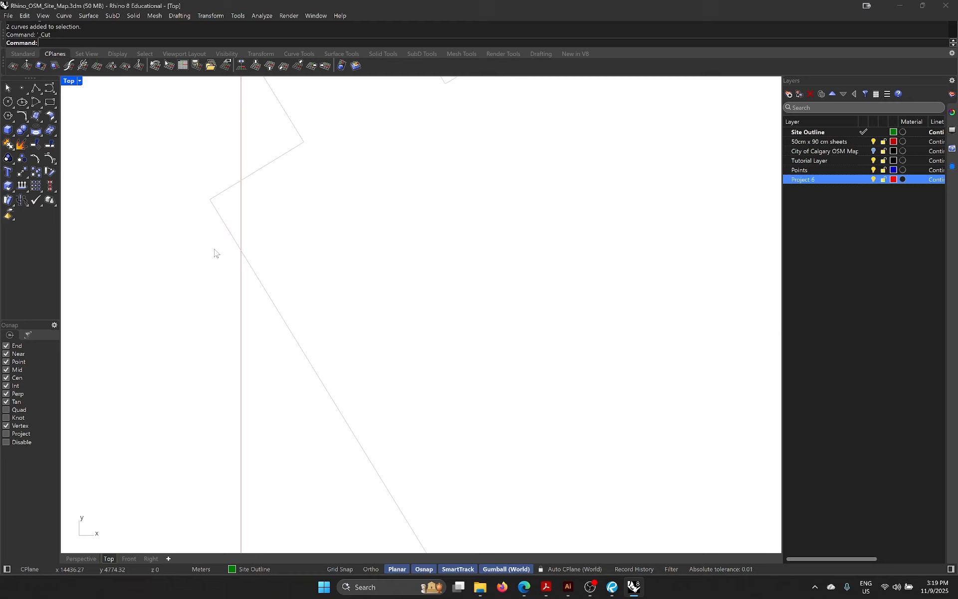
drag(237, 274, 148, 98)
key(ctrl+x)
scroll(291, 263, down, 4)
scroll(291, 263, down, 6)
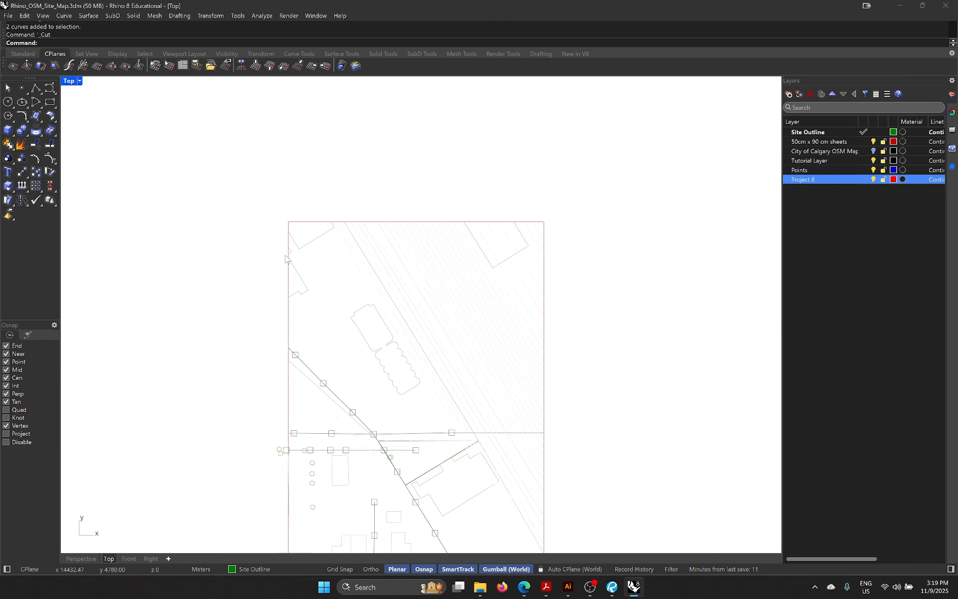
Step: Remove the remaining tree circles, markers and building pieces outside the 1:1000 frame's west edge
scroll(360, 325, up, 3)
right_drag(379, 321, 394, 351)
scroll(327, 308, up, 5)
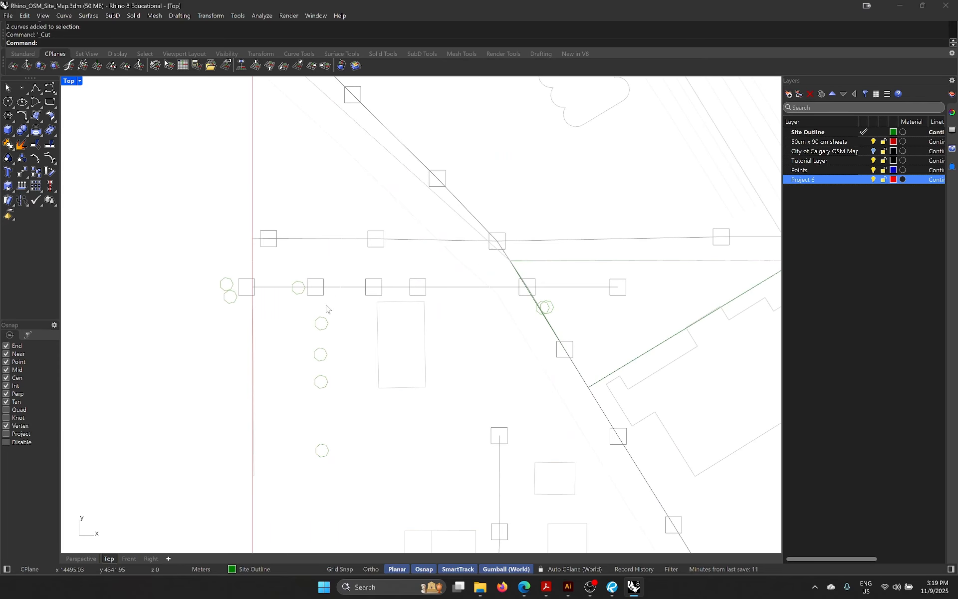
scroll(223, 284, down, 10)
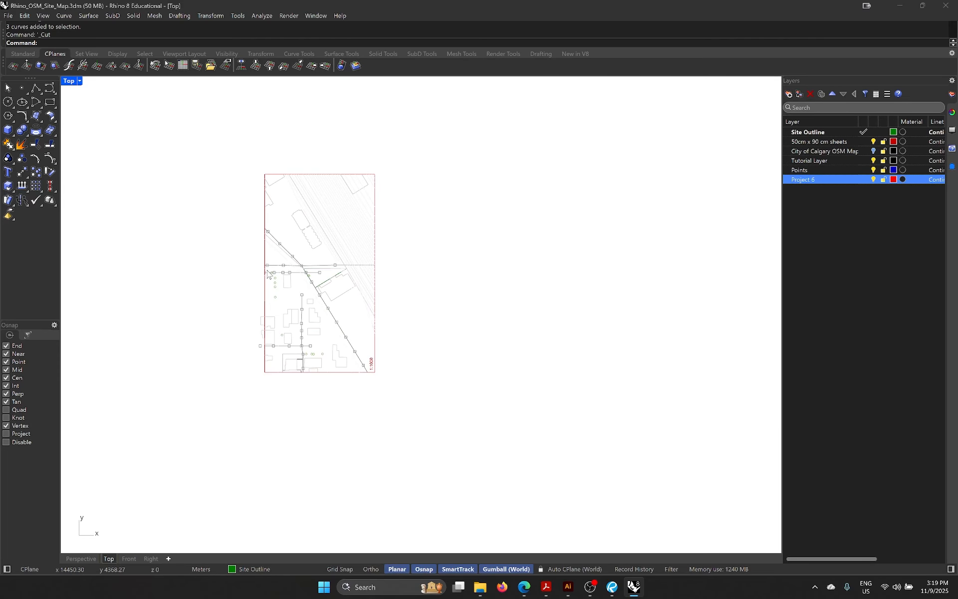
scroll(271, 335, up, 6)
drag(284, 306, 220, 164)
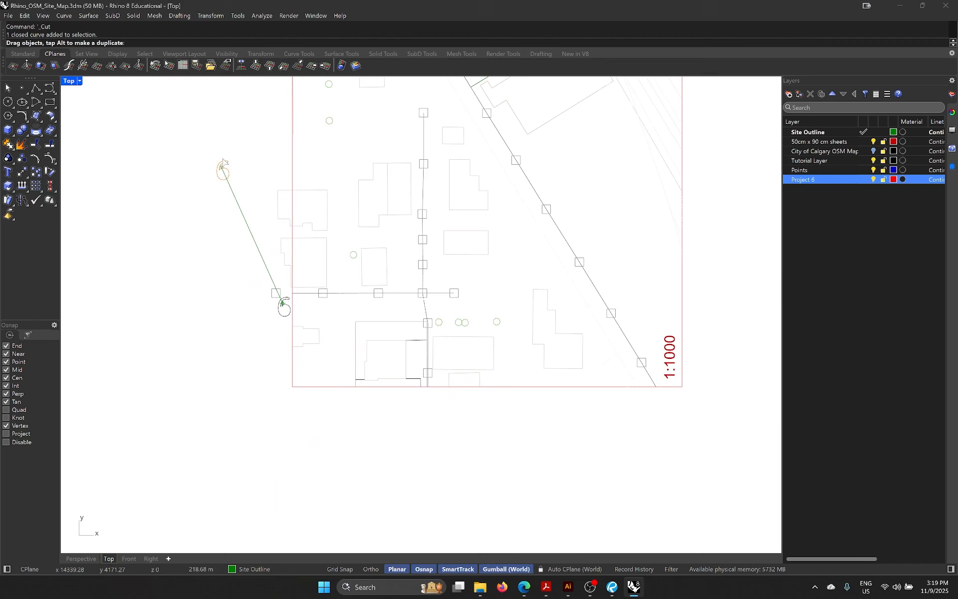
scroll(283, 238, up, 3)
mouse_move(310, 428)
mouse_down()
mouse_move(274, 359)
mouse_move(246, 203)
mouse_move(286, 156)
mouse_move(184, 441)
mouse_move(164, 546)
mouse_up()
key(Delete)
scroll(403, 331, down, 8)
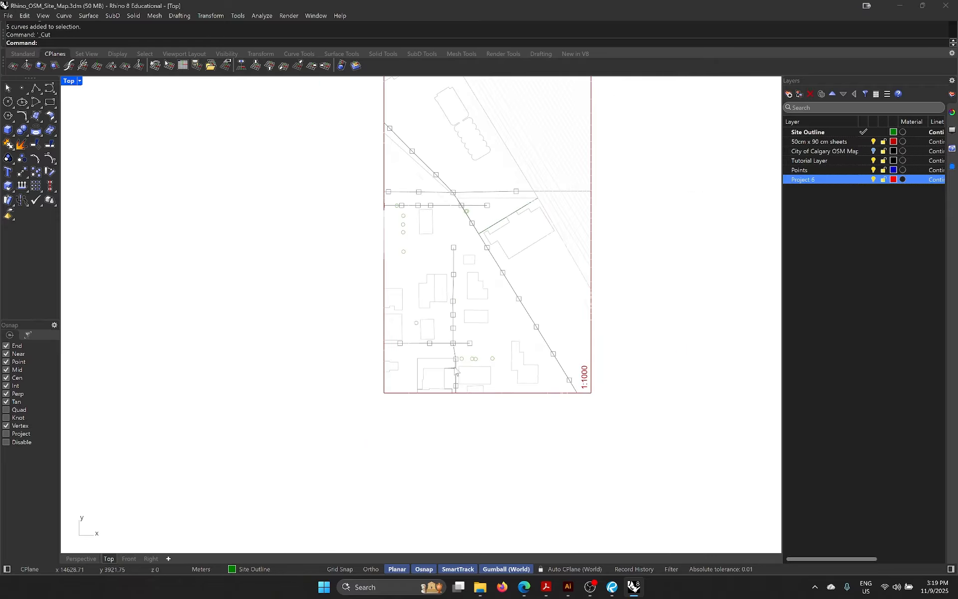
Step: Select the cropped 1:1000 map with its frame and move it west, closer to the original map
scroll(455, 372, down, 6)
drag(557, 413, 408, 225)
scroll(493, 355, down, 8)
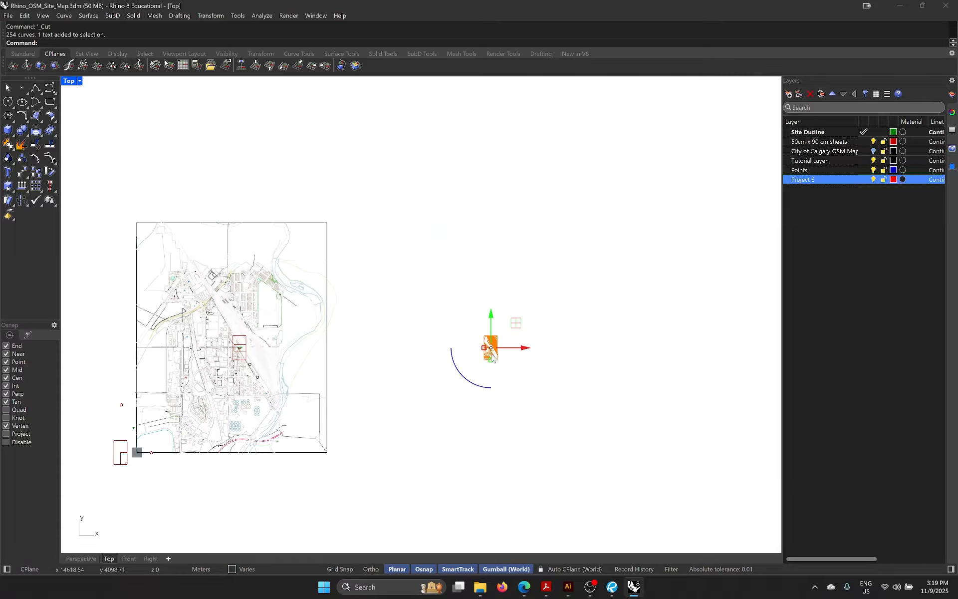
drag(524, 349, 391, 339)
scroll(340, 325, up, 10)
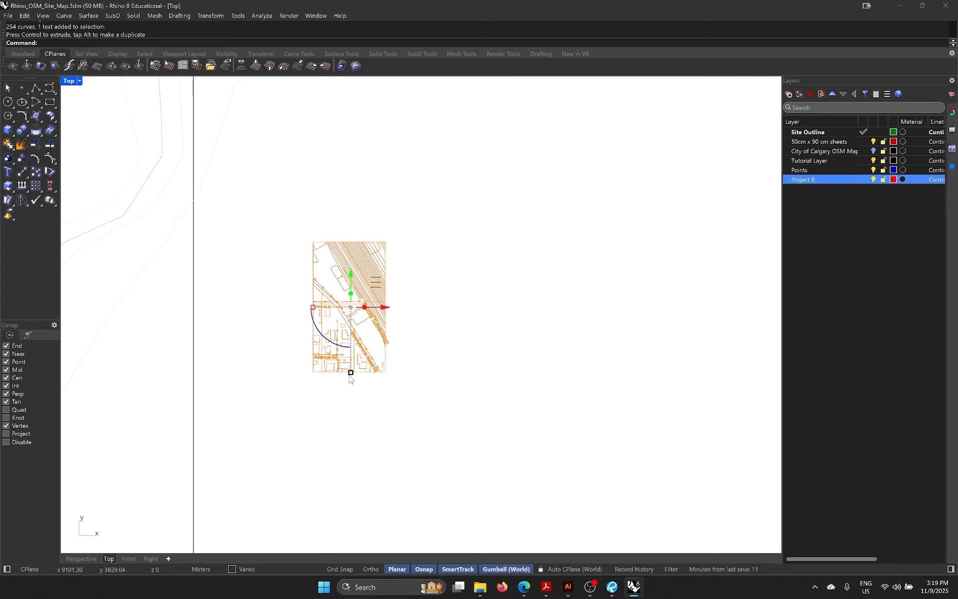
scroll(380, 330, down, 3)
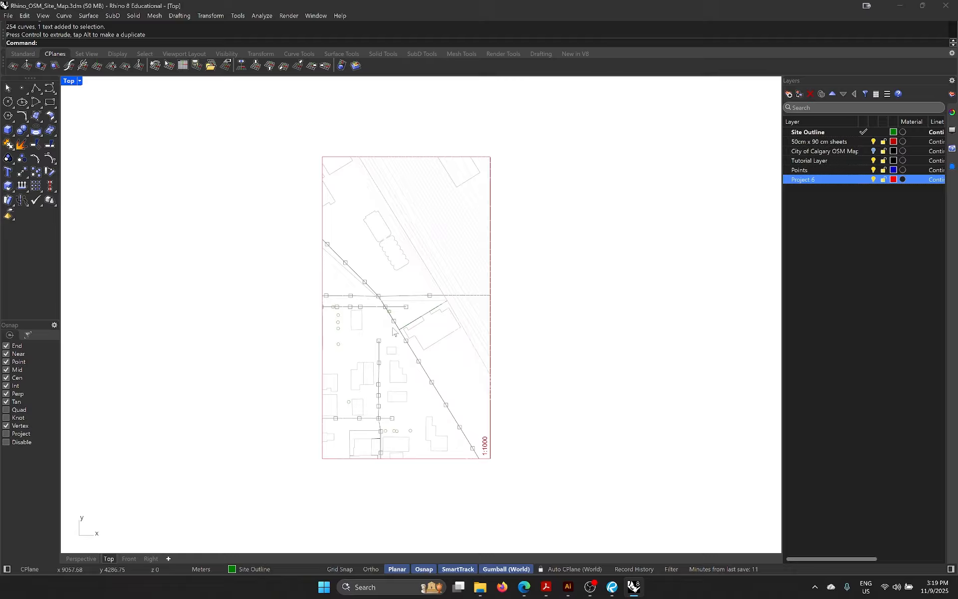
Step: Create a new layer named Hatch and clear the selection of the cropped 1:1000 map
drag(542, 482, 265, 99)
scroll(365, 276, up, 3)
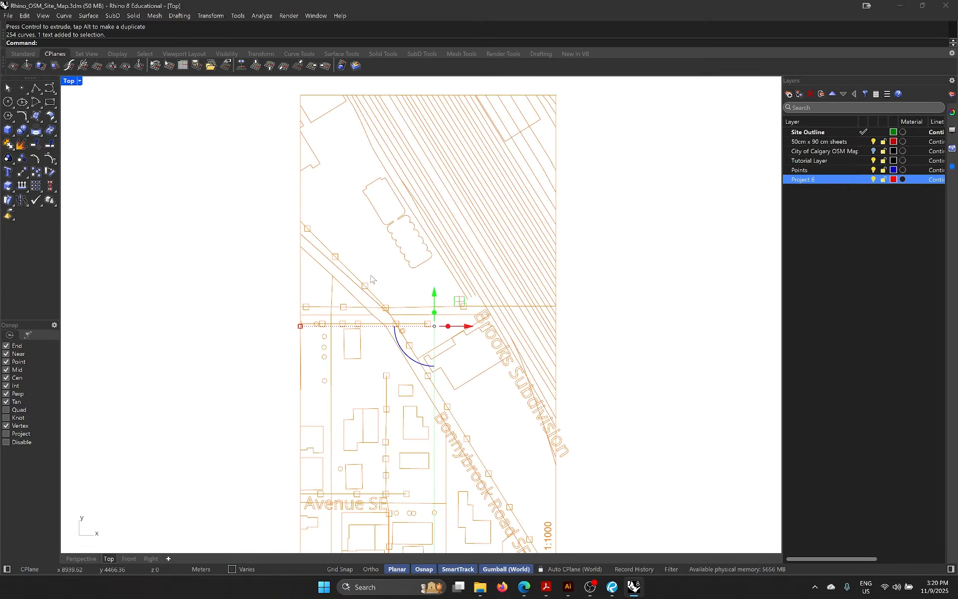
click(845, 216)
right_click(845, 213)
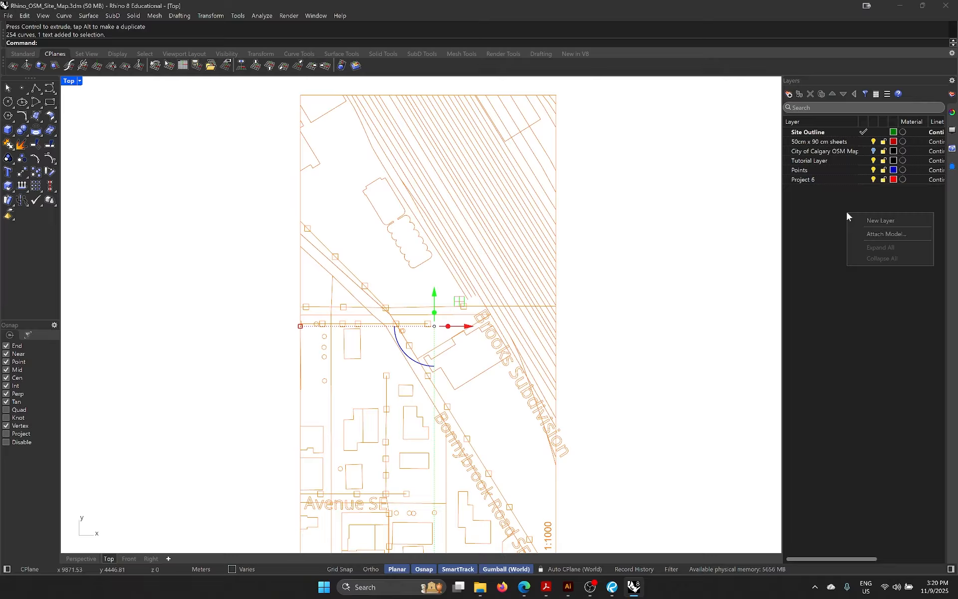
click(880, 220)
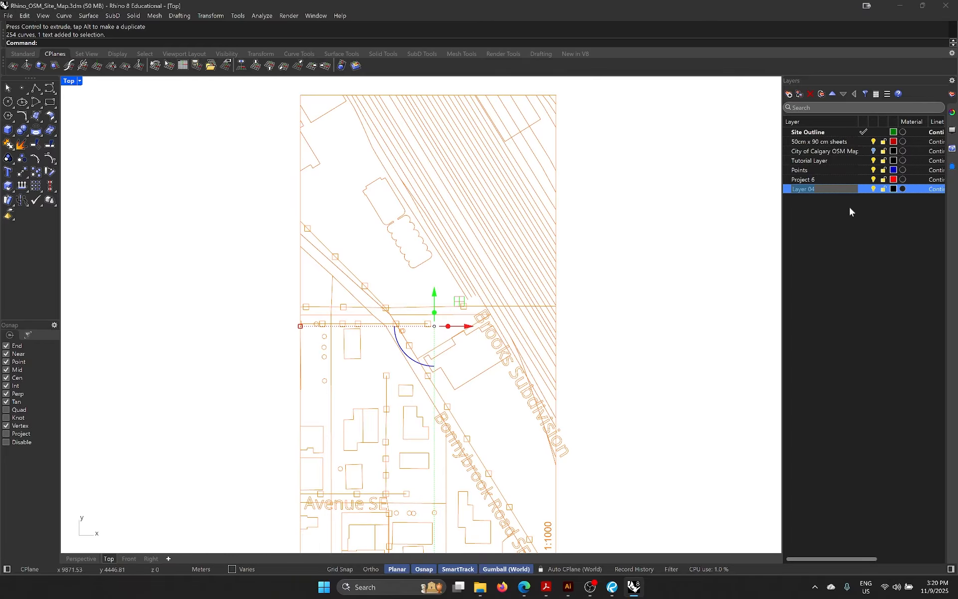
text(Hatch)
key(Return)
click(627, 303)
scroll(627, 303, up, 1)
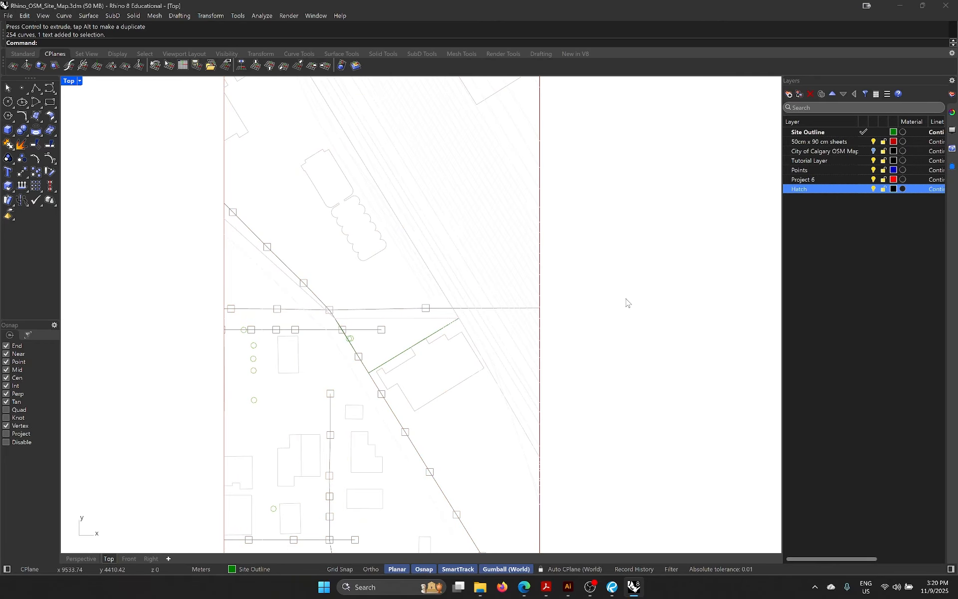
Step: Rename the Hatch layer as Building Hatch
scroll(576, 297, down, 2)
right_drag(519, 397, 480, 372)
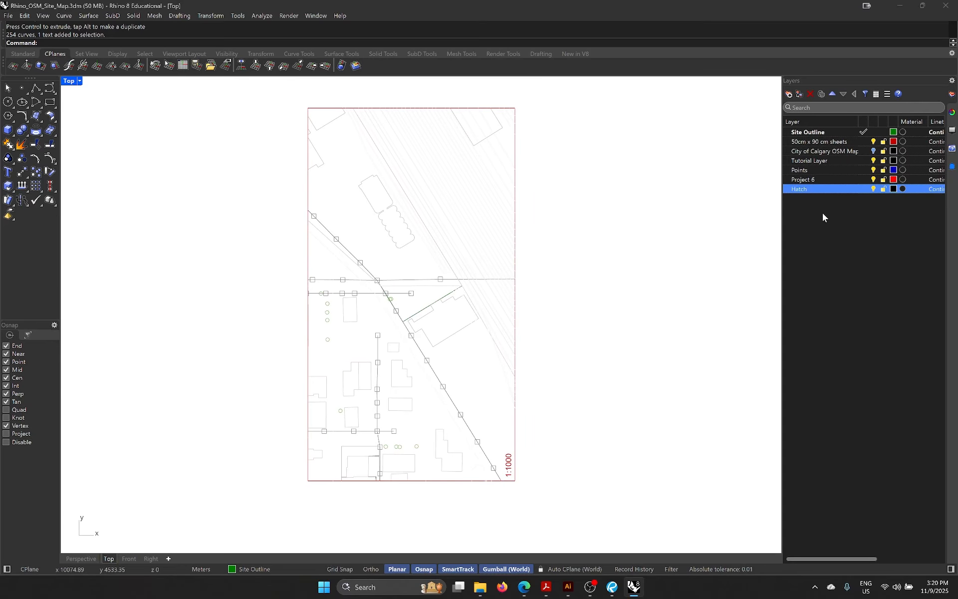
right_click(841, 193)
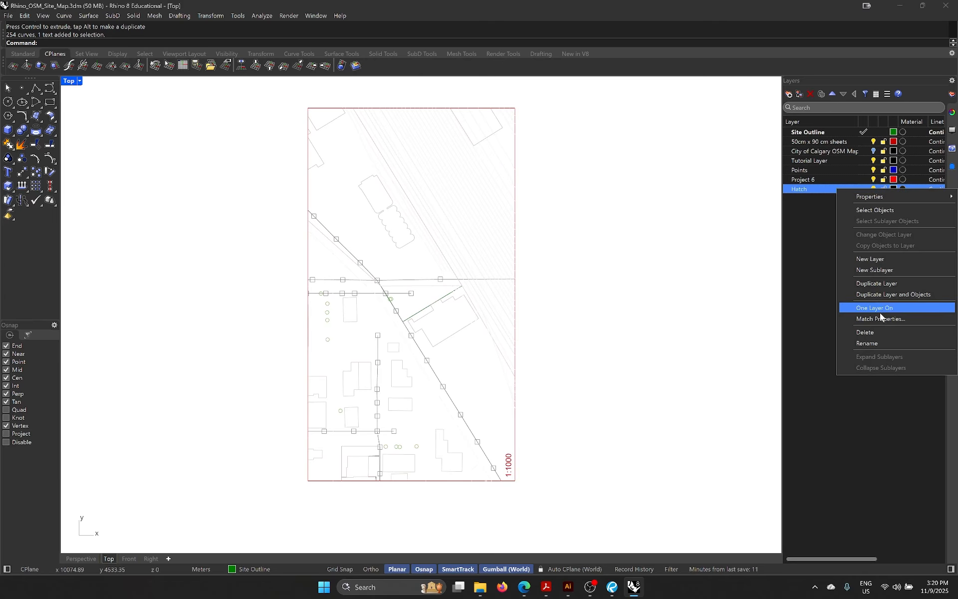
click(874, 344)
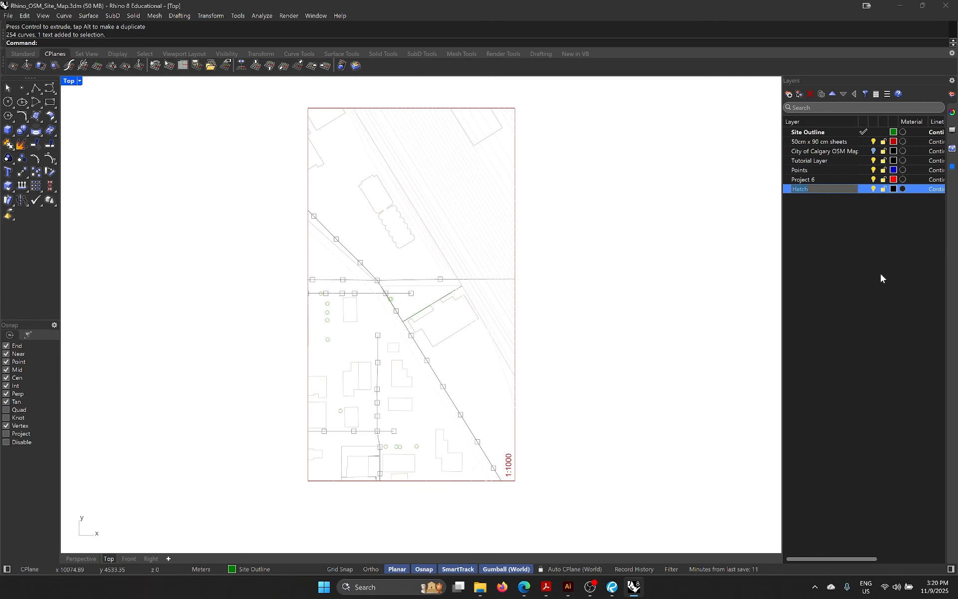
right_click(792, 192)
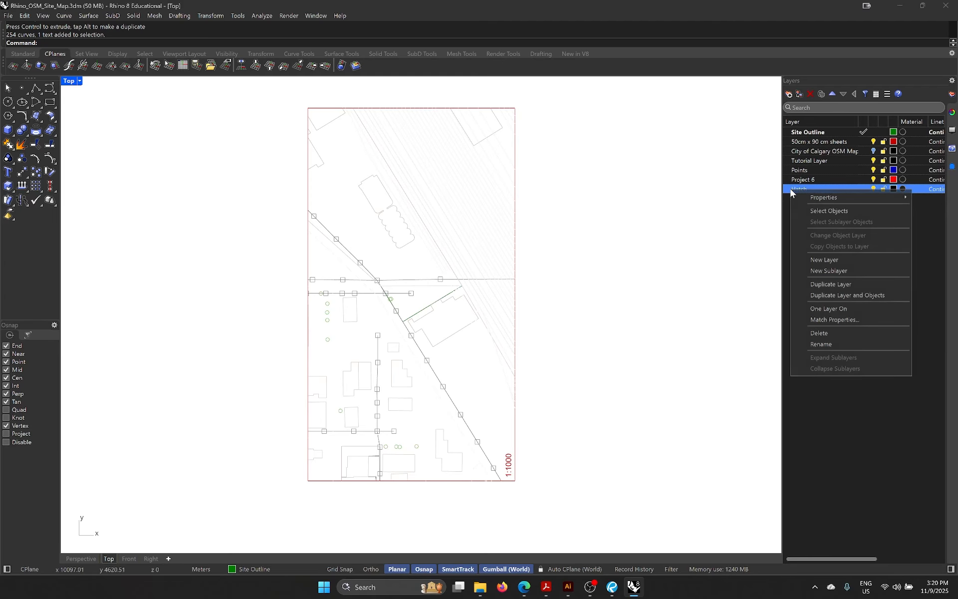
click(823, 344)
text(Building)
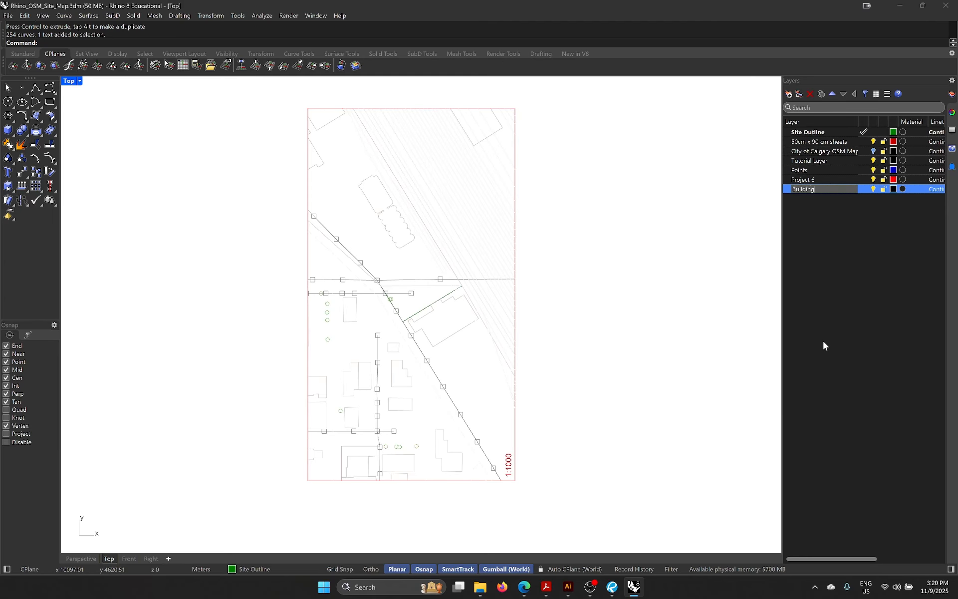
text( Hatch)
key(Return)
Step: Make Building Hatch the current layer
text(S)
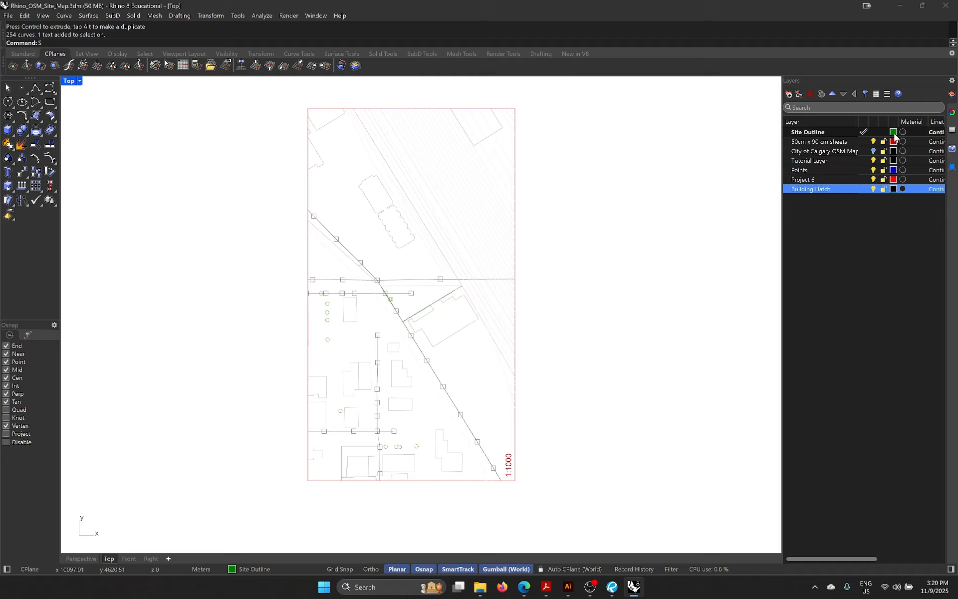
click(856, 190)
click(864, 190)
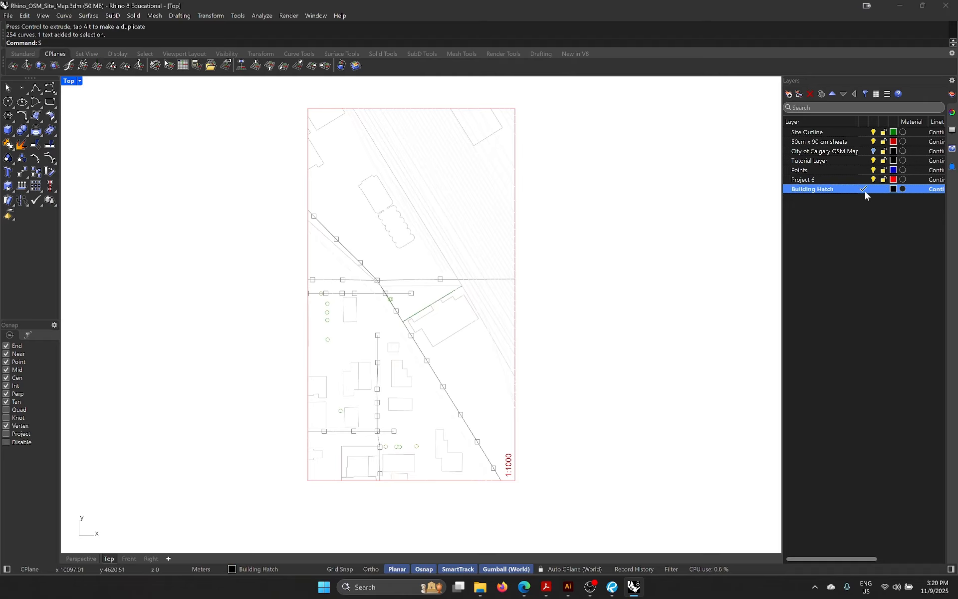
Step: Run CurveBoolean on the whole cropped 1:1000 map and pick the four building regions south of Avenue SE
drag(581, 500, 209, 99)
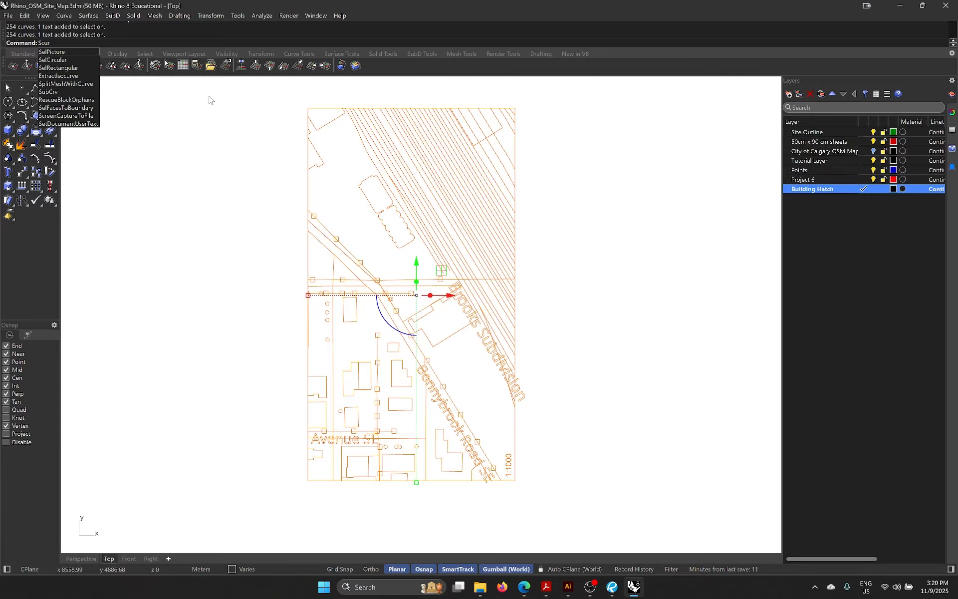
key(BackSpace)
text(Cu)
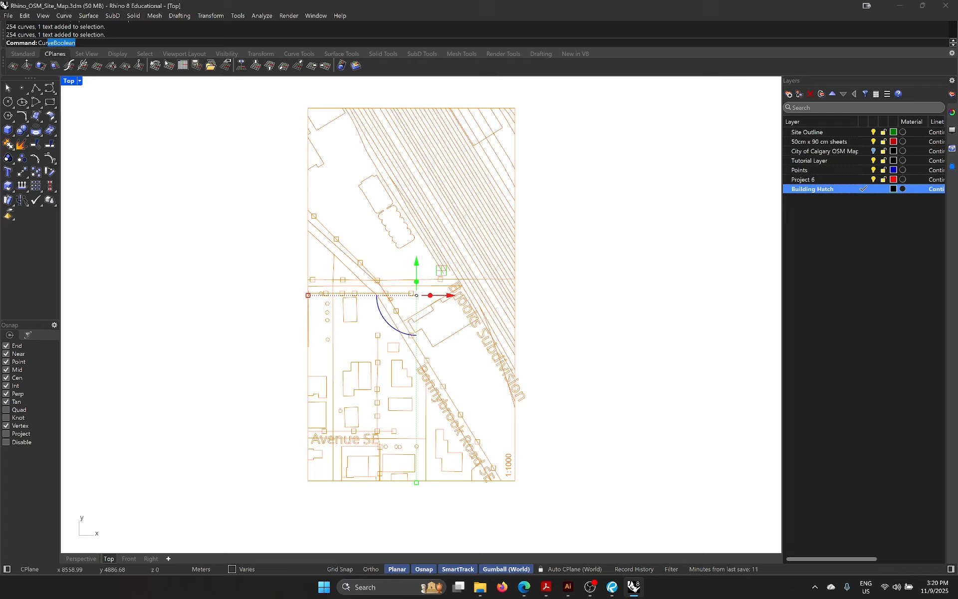
text(rveBoolean)
key(Return)
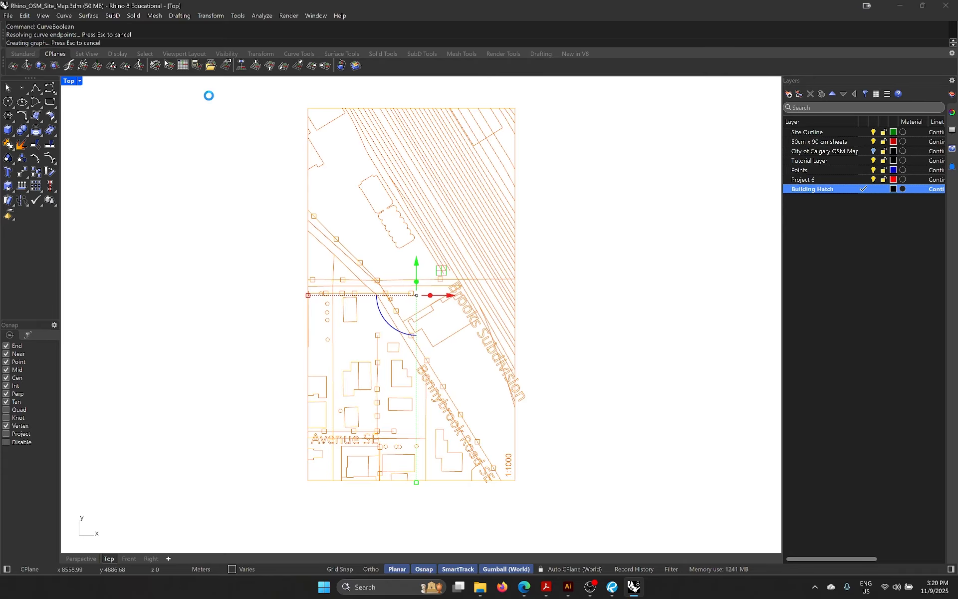
scroll(388, 458, up, 4)
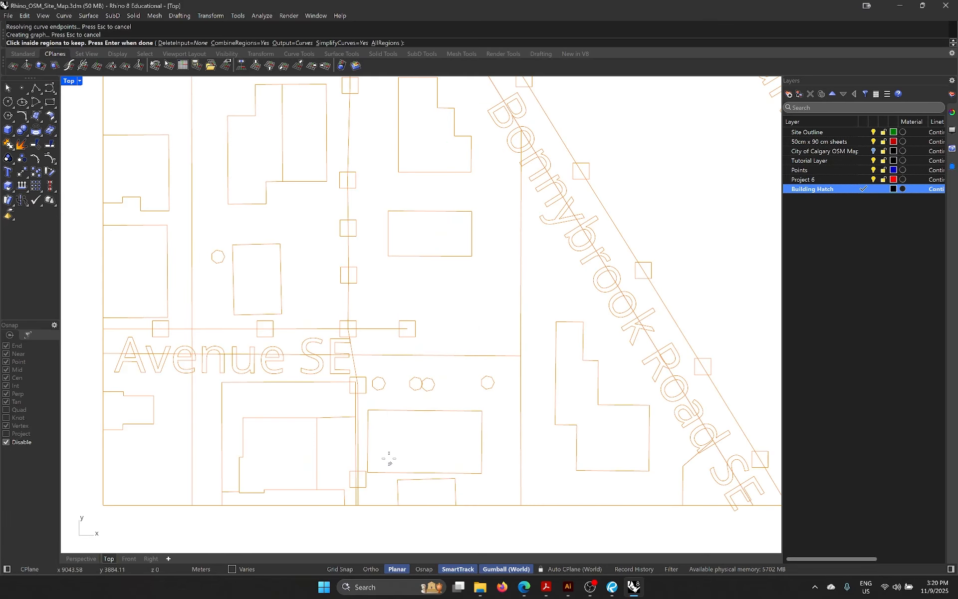
click(275, 471)
click(133, 415)
click(451, 437)
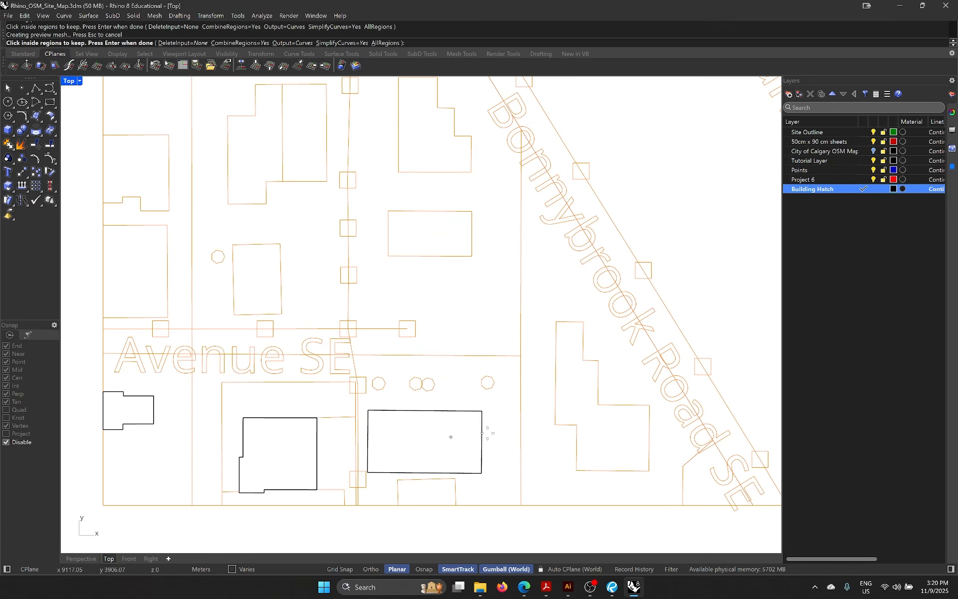
click(604, 437)
Step: Pick the six building regions just north of Avenue SE, taking only the western part of the divided building
right_drag(301, 300, 376, 442)
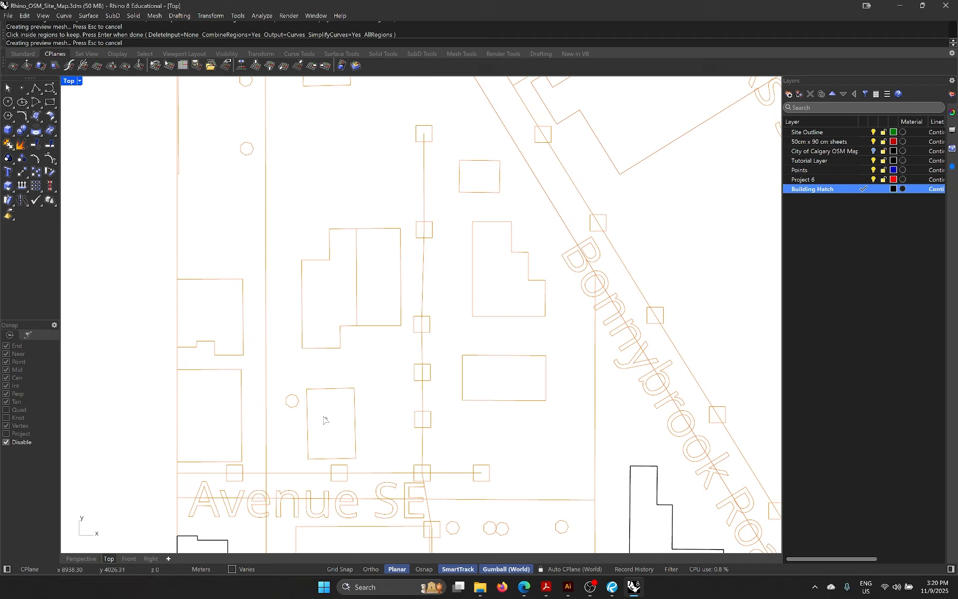
click(212, 415)
click(218, 316)
click(332, 286)
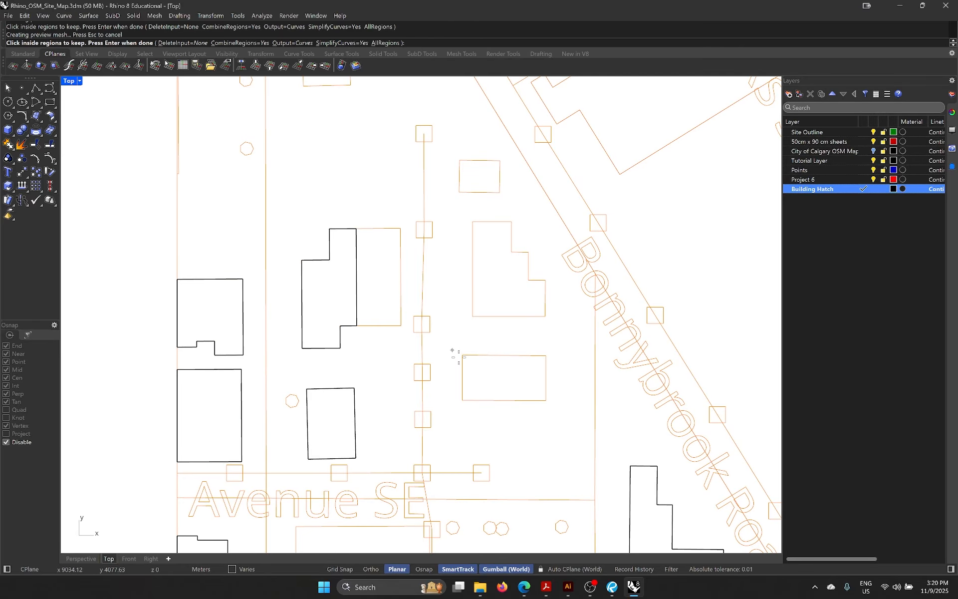
click(491, 373)
click(510, 294)
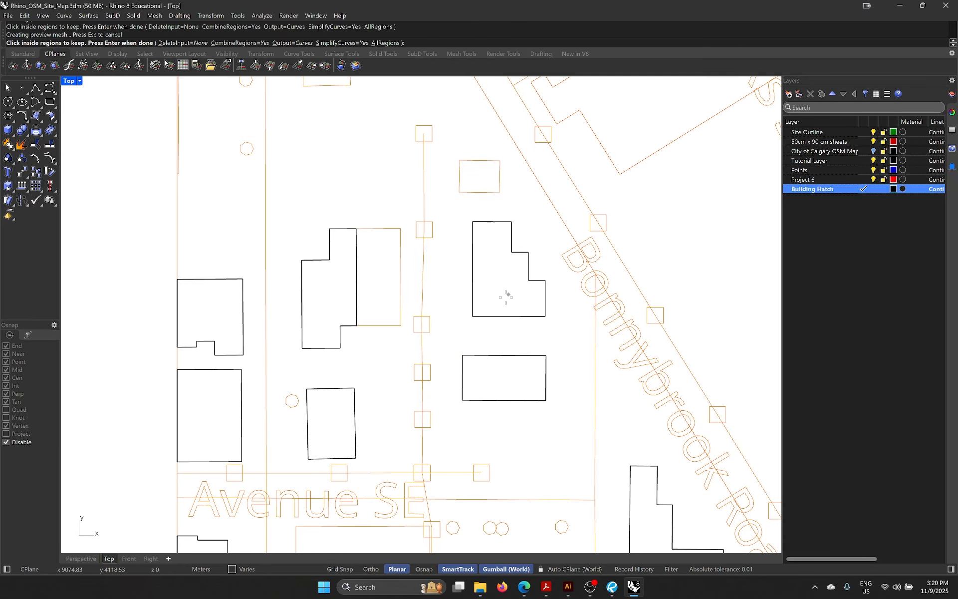
Step: Add the small rectangular building, the narrow building to its northwest and the large building under the Brooks Subdivision text to the regions
scroll(483, 296, down, 6)
right_drag(464, 279, 393, 394)
scroll(423, 325, up, 6)
click(392, 352)
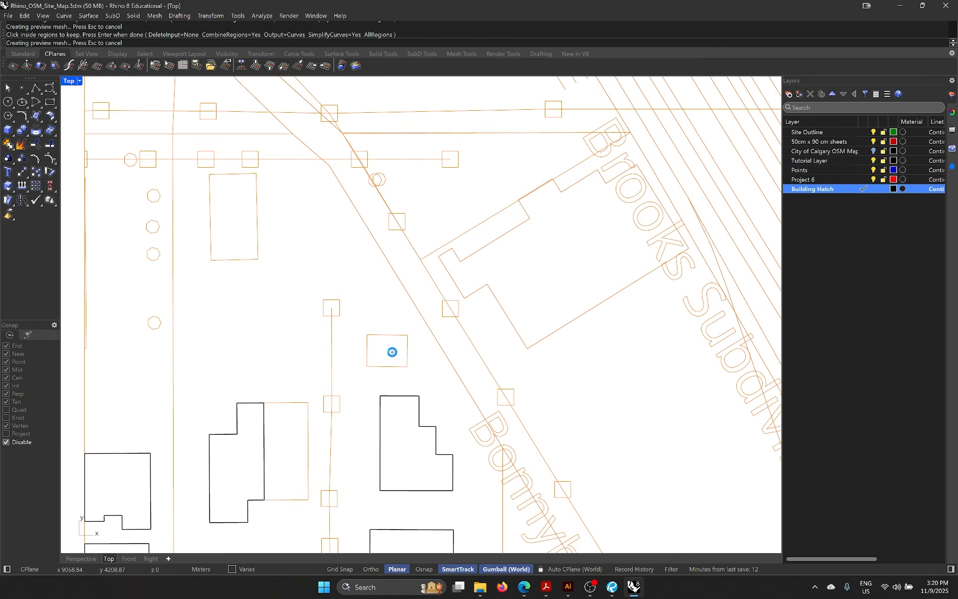
click(246, 224)
click(553, 265)
click(277, 451)
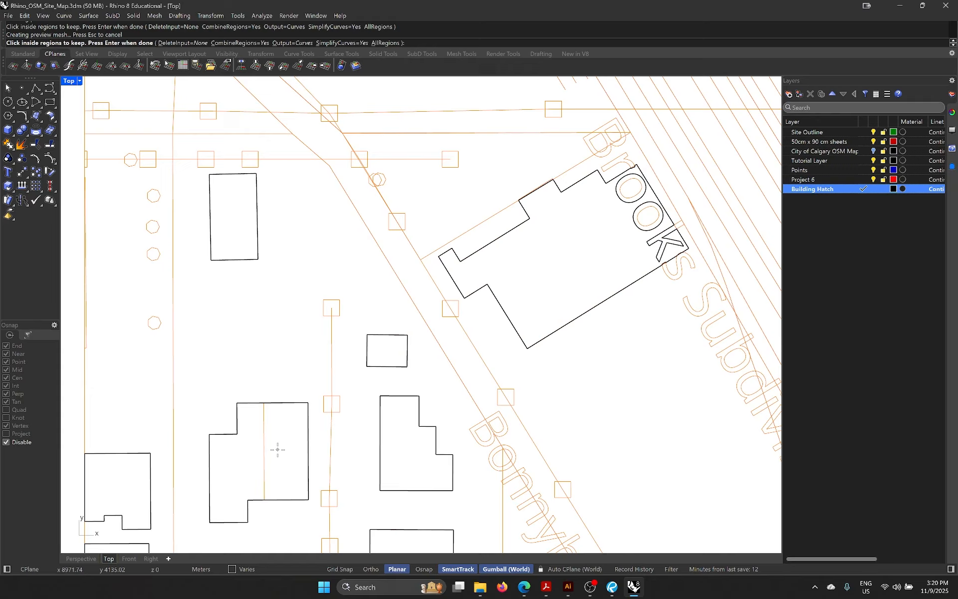
click(277, 449)
Step: Merge the areas inside the Brooks label letters into the large building's region
scroll(321, 435, down, 10)
right_drag(326, 351, 378, 425)
scroll(386, 330, up, 6)
right_drag(380, 330, 256, 130)
scroll(409, 264, up, 6)
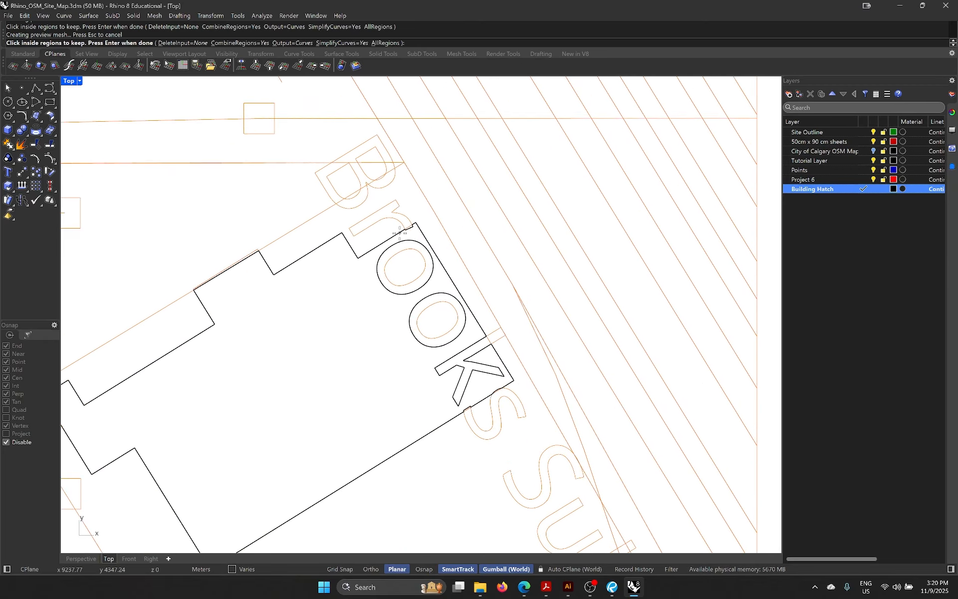
click(410, 266)
scroll(420, 220, up, 3)
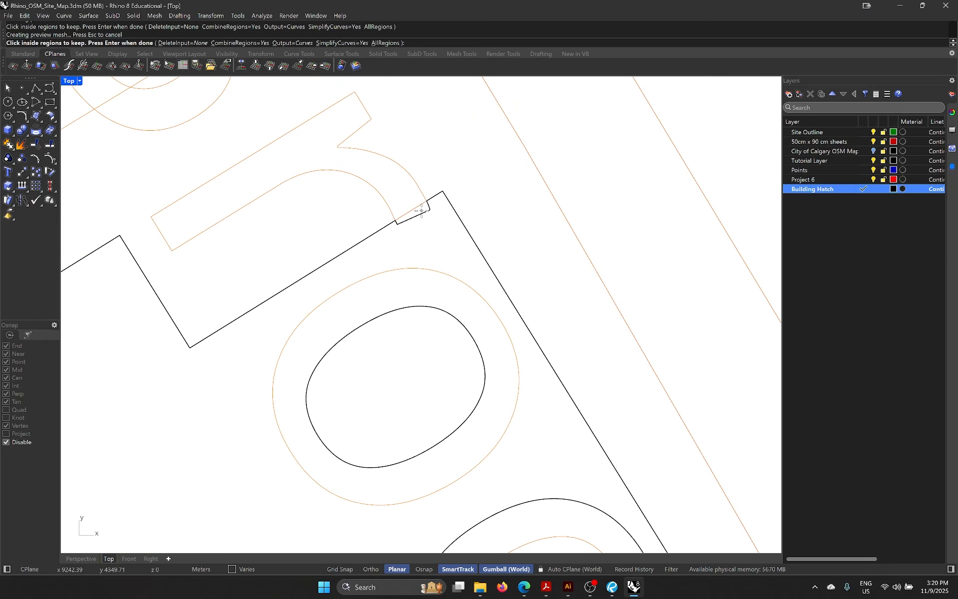
scroll(421, 210, down, 5)
scroll(433, 291, up, 3)
right_drag(434, 291, 399, 238)
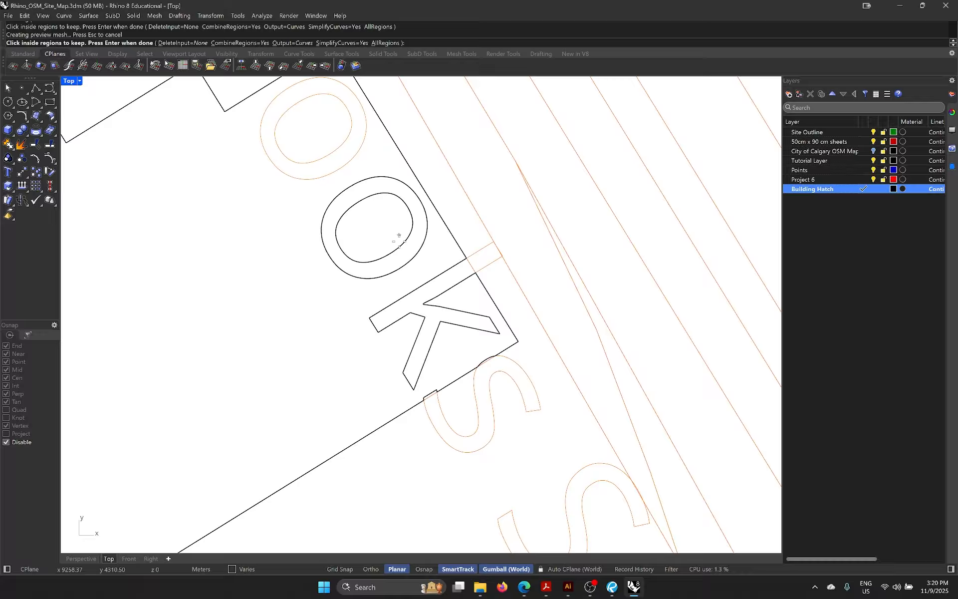
click(390, 268)
click(424, 311)
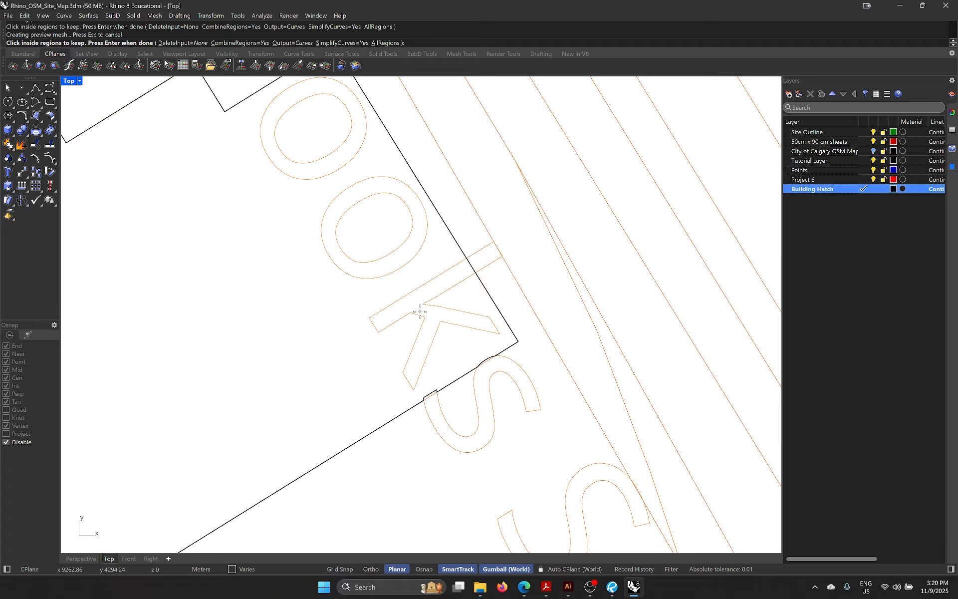
Step: Fill the notches that the letter s cuts into the large building's southeast edge
scroll(451, 316, down, 8)
scroll(454, 347, up, 15)
scroll(439, 285, up, 6)
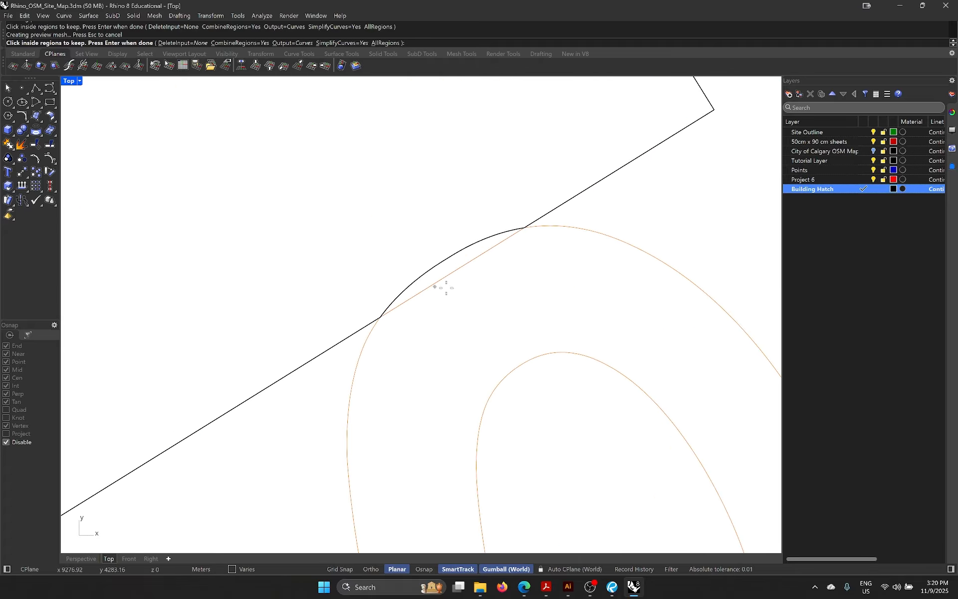
click(449, 270)
scroll(439, 275, down, 14)
scroll(340, 339, up, 14)
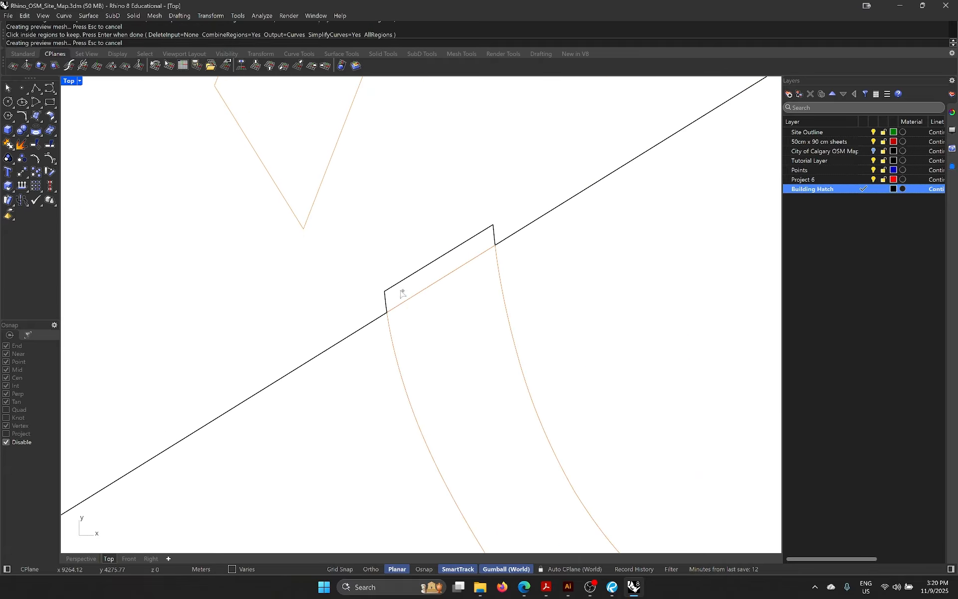
Step: Pick the two adjoining buildings beside the railway lines and the partial buildings in the map's northwest corner
scroll(361, 280, down, 12)
scroll(366, 219, up, 2)
scroll(366, 232, up, 5)
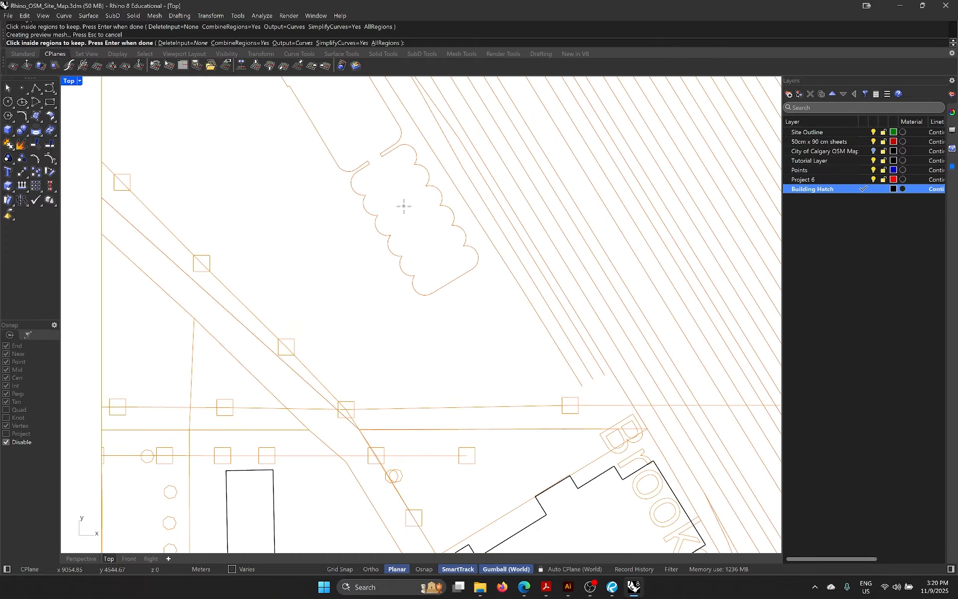
scroll(389, 299, down, 6)
scroll(346, 275, up, 7)
click(294, 278)
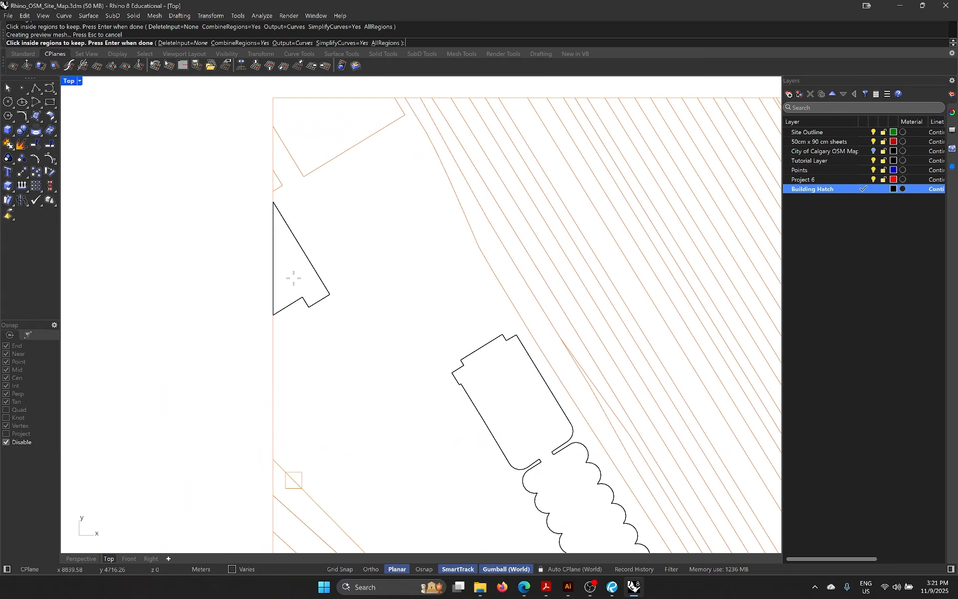
scroll(300, 155, up, 4)
scroll(265, 167, down, 10)
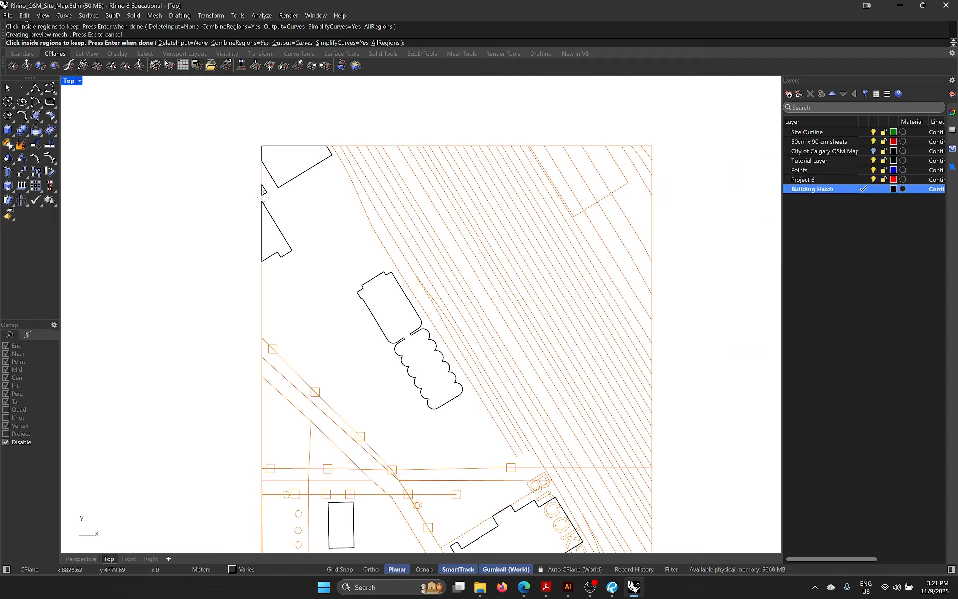
Step: Pick each strip of the northeast corner building that the railway lines divide
scroll(352, 186, up, 6)
click(367, 234)
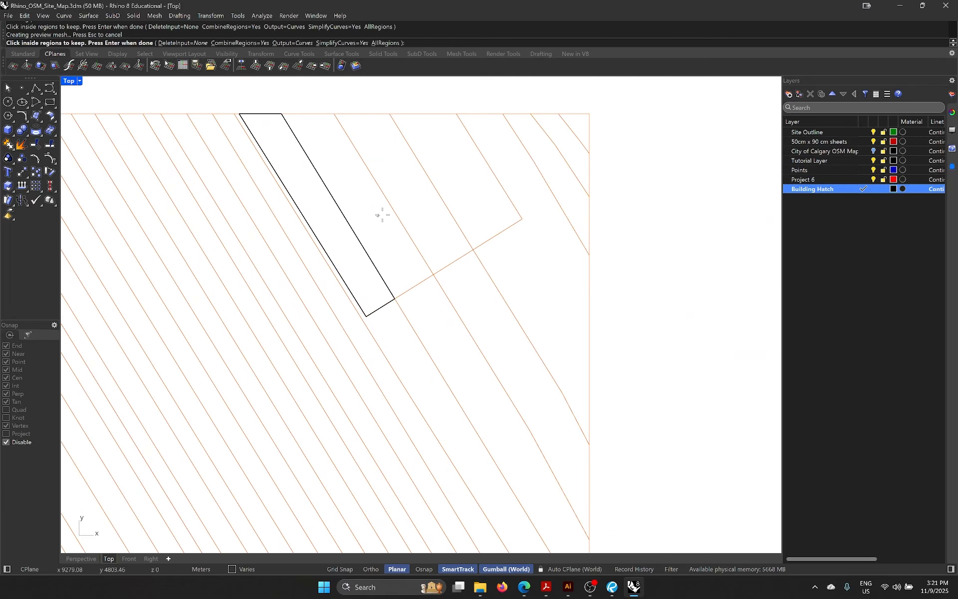
click(432, 195)
click(464, 178)
scroll(394, 275, down, 8)
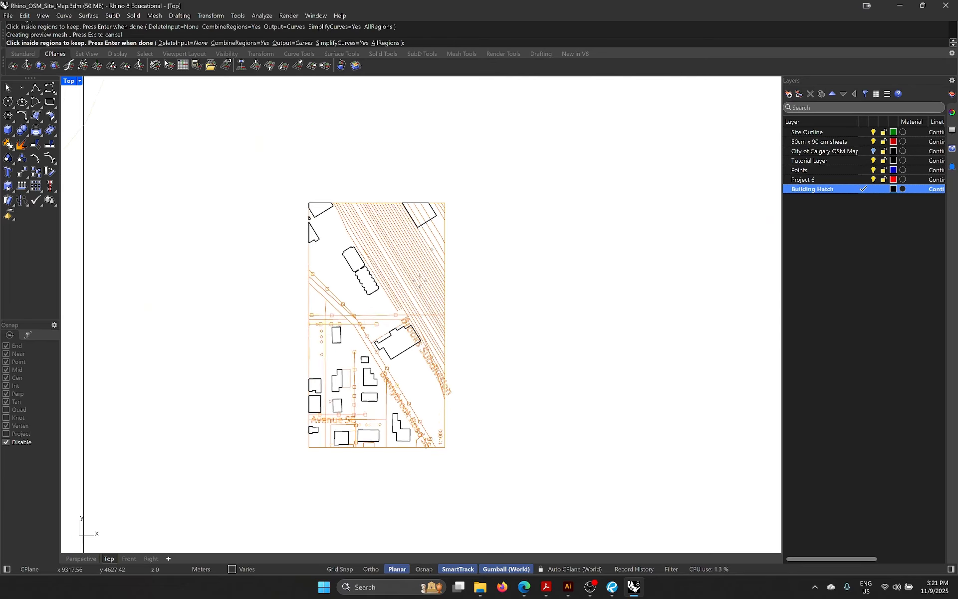
Step: Add the small building cut by the south frame edge and finish the CurveBoolean
scroll(393, 276, up, 5)
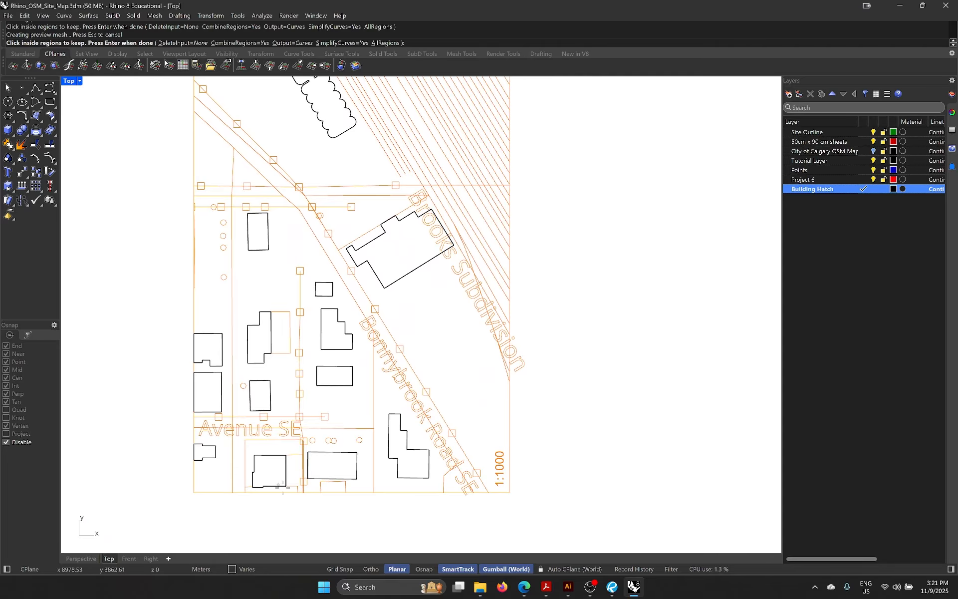
scroll(279, 486, down, 2)
scroll(268, 494, up, 4)
scroll(305, 446, down, 4)
scroll(331, 466, up, 5)
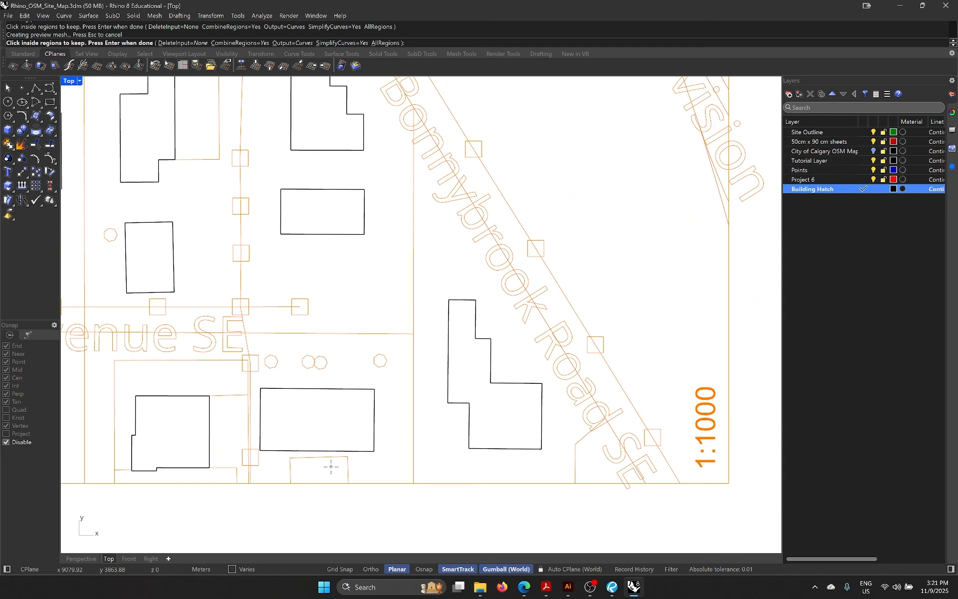
click(331, 467)
scroll(481, 420, down, 6)
right_drag(442, 372, 431, 445)
key(Return)
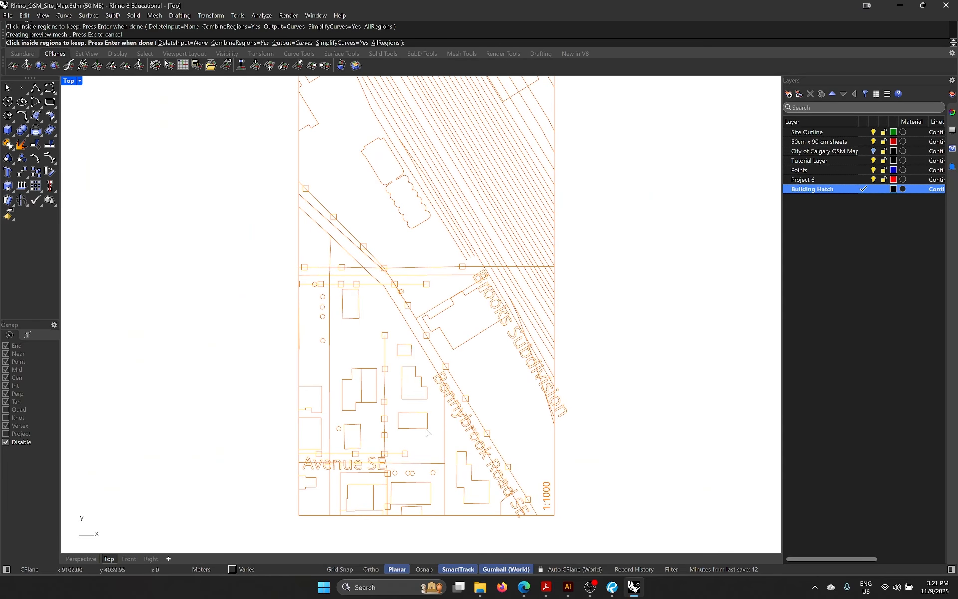
Step: Group the new building outlines and fill them with a Solid hatch
key(ctrl+g)
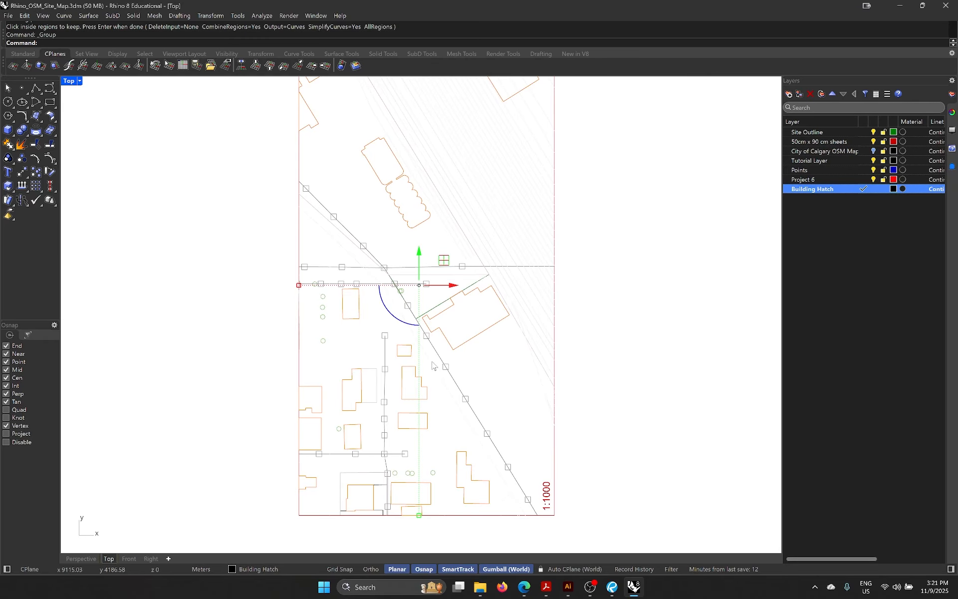
scroll(418, 347, down, 2)
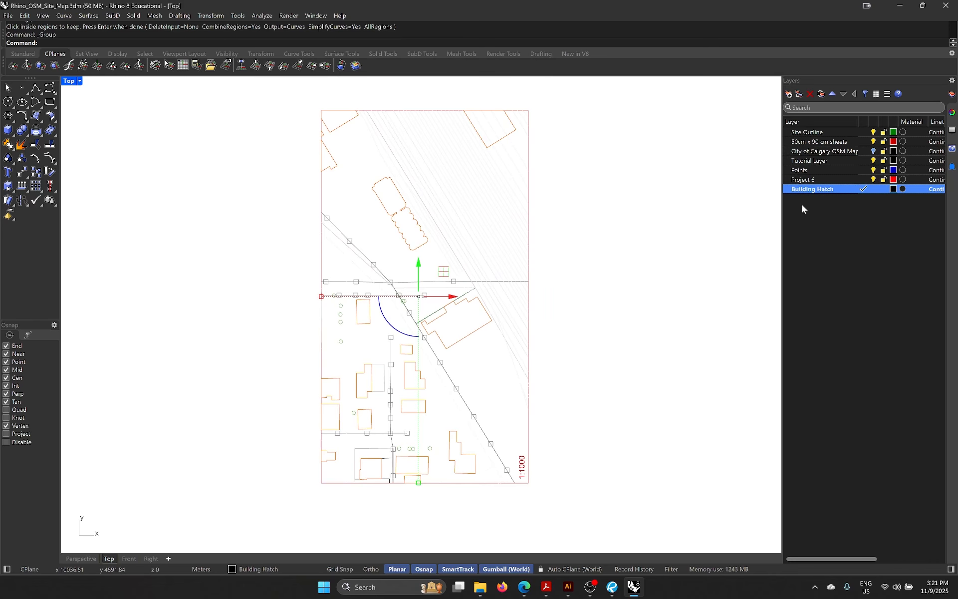
key(Return)
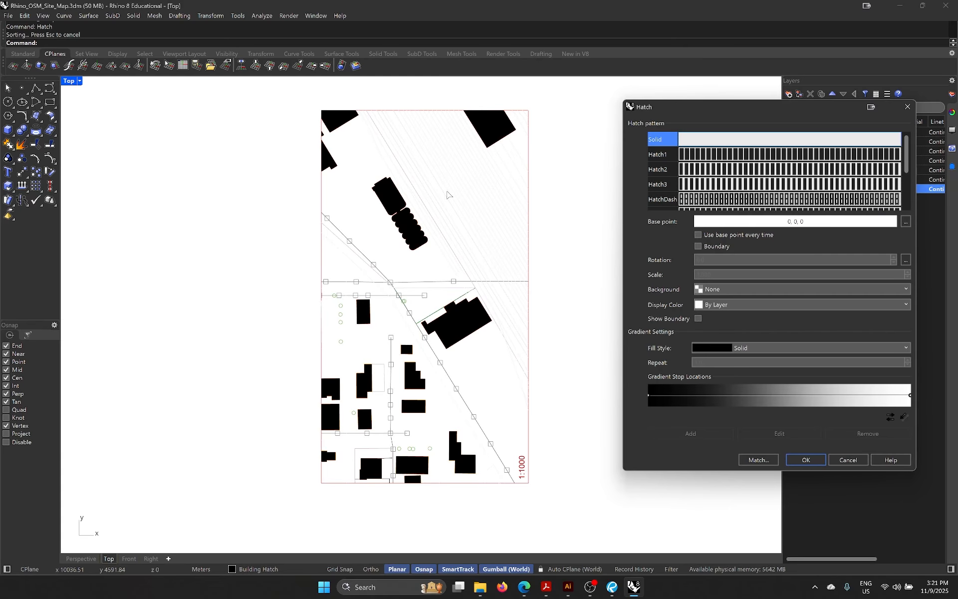
click(805, 459)
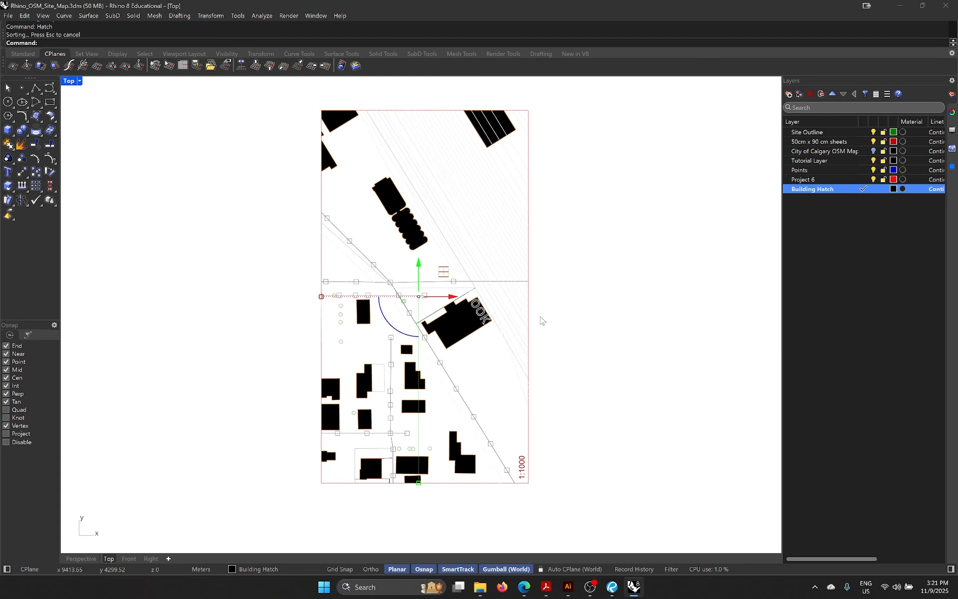
key(Escape)
Step: Remove the leftover letter-shaped curves lying over the large building's hatch beside the railway lines
scroll(480, 335, up, 3)
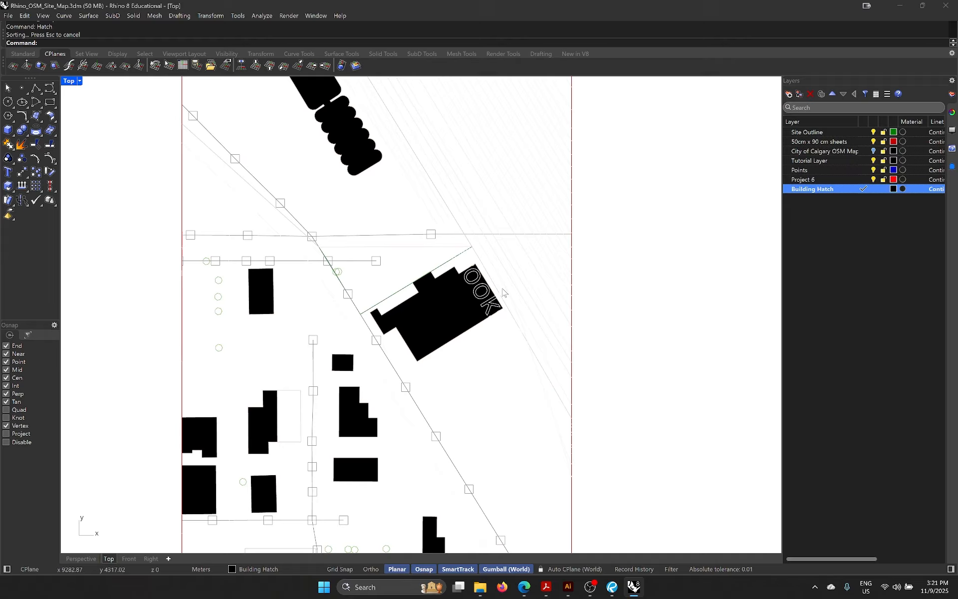
click(483, 299)
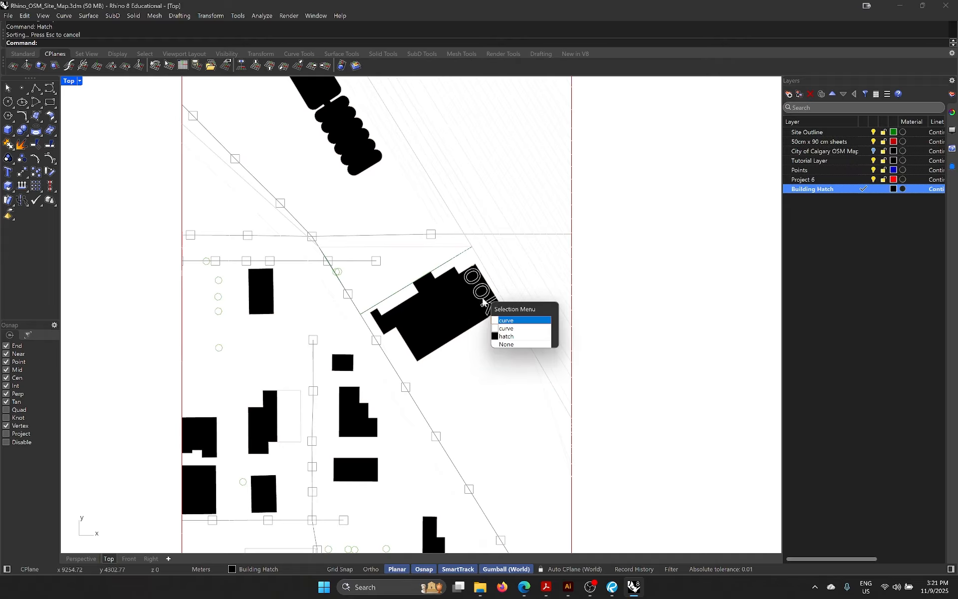
click(505, 320)
scroll(468, 266, up, 2)
click(468, 266)
click(478, 273)
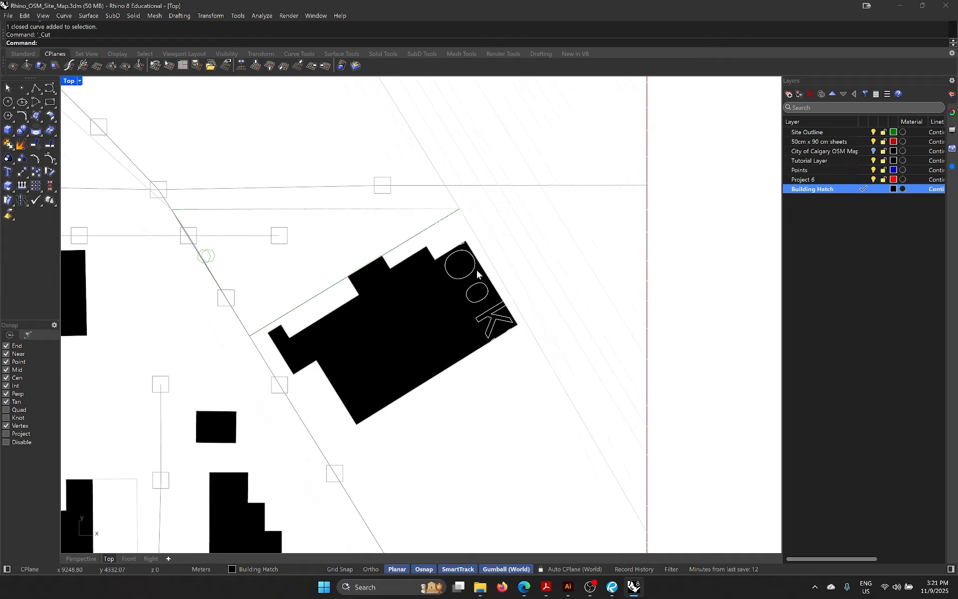
click(477, 291)
click(489, 311)
click(488, 312)
click(496, 317)
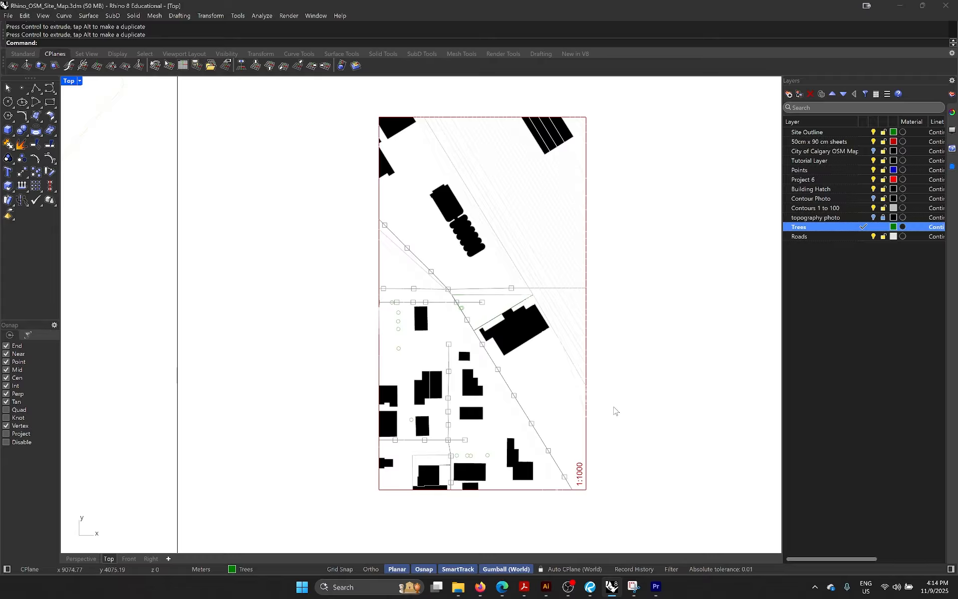
Step: Make the Roads layer current and start CurveBoolean on everything inside the 1:1000 sheet frame
double_click(826, 238)
right_drag(616, 284, 605, 307)
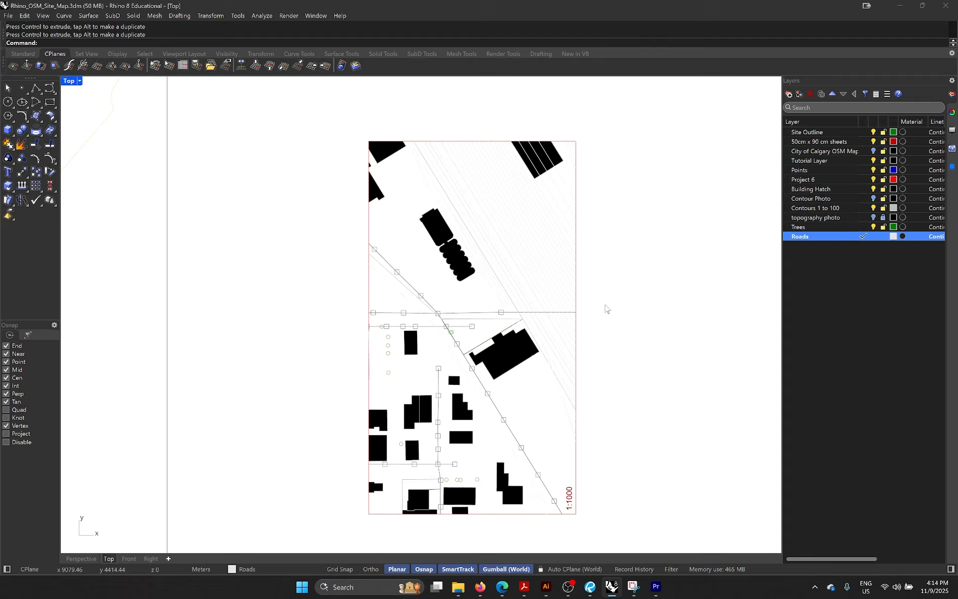
right_drag(590, 347, 591, 337)
mouse_move(623, 516)
mouse_down()
mouse_move(337, 135)
mouse_move(278, 97)
mouse_up()
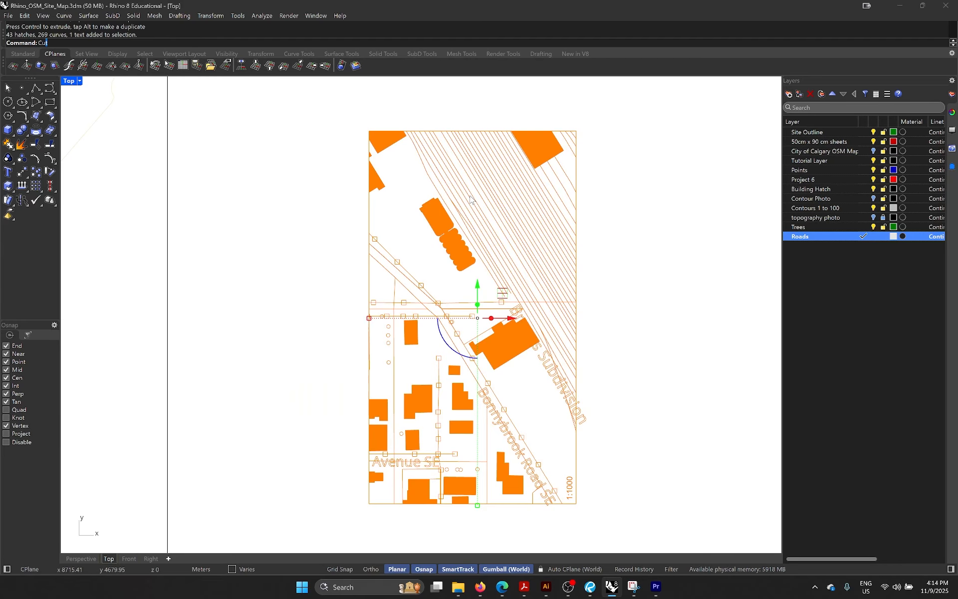
key(Return)
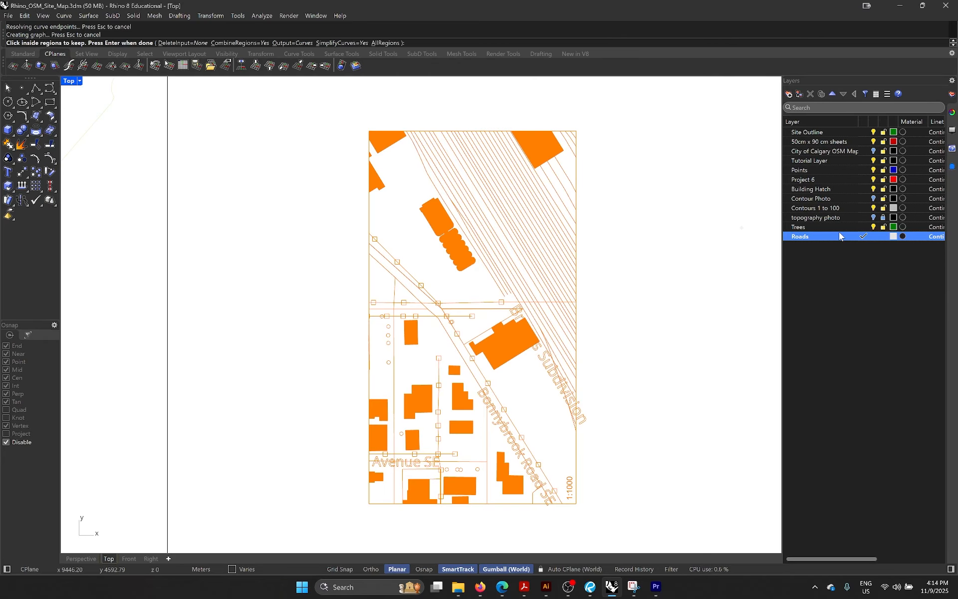
Step: Pick alternating strips between the railway lines along the east frame edge, south of the horizontal line crossing them
scroll(579, 357, up, 10)
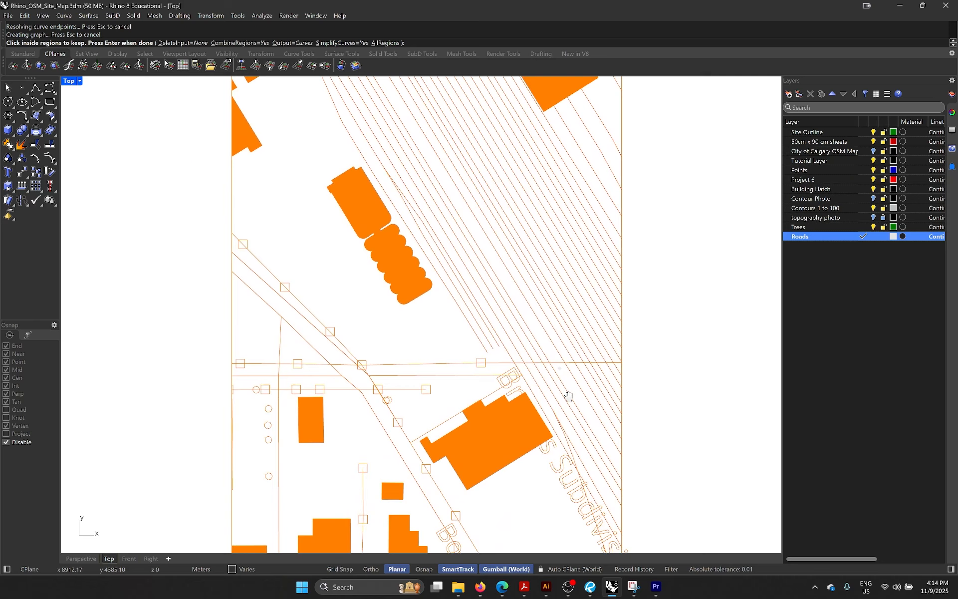
scroll(451, 319, down, 5)
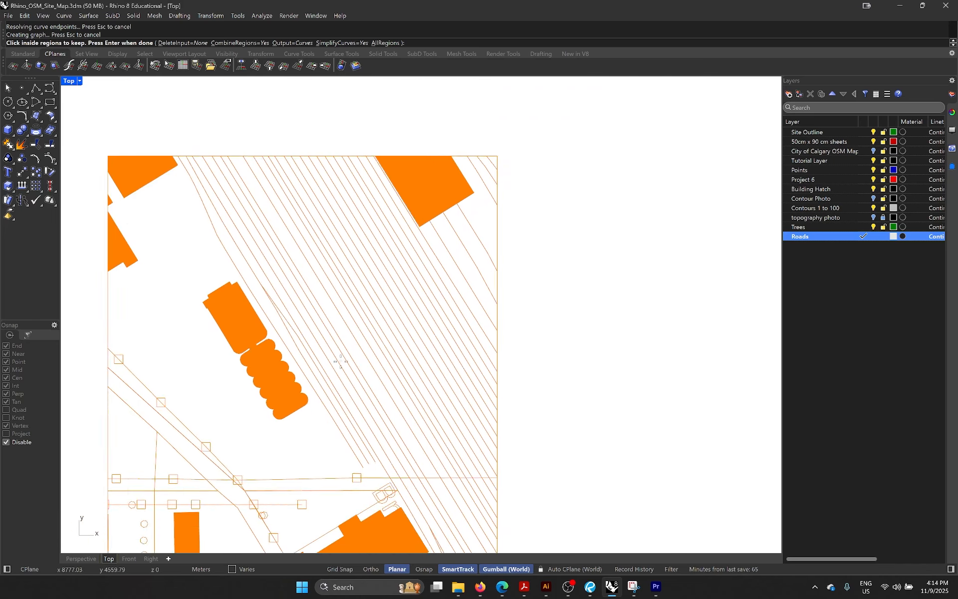
scroll(464, 398, up, 6)
scroll(464, 398, up, 3)
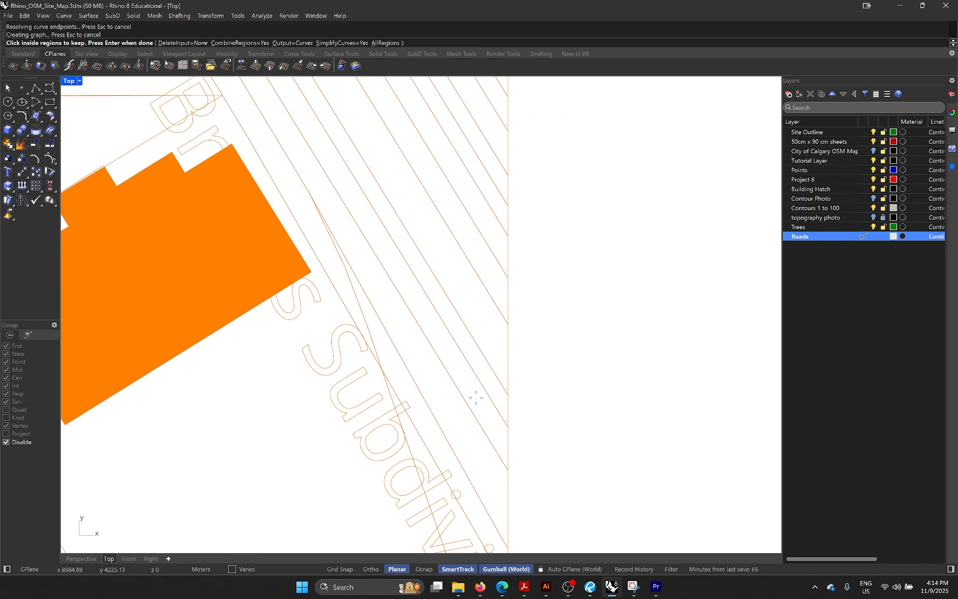
click(474, 402)
scroll(471, 394, down, 4)
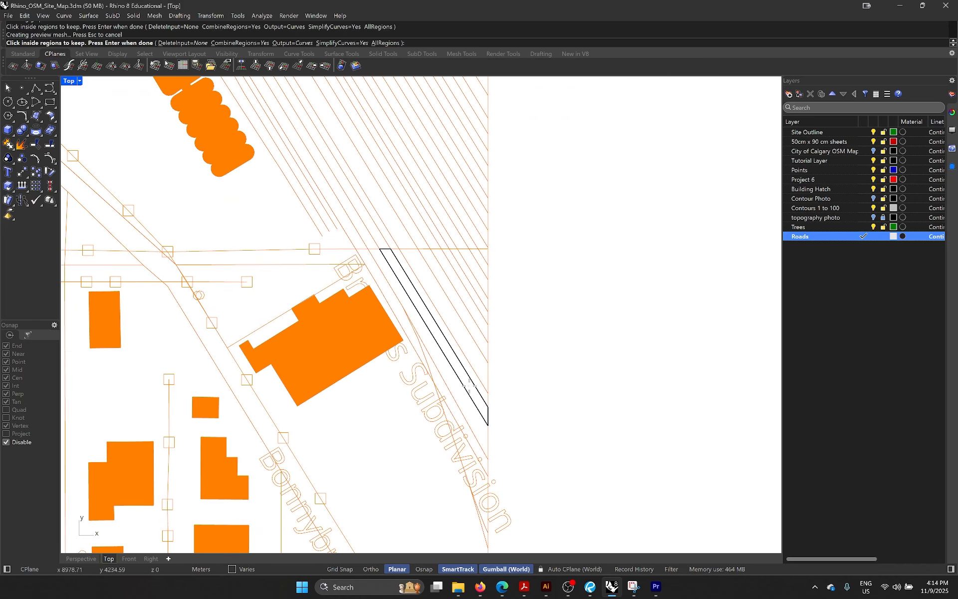
scroll(468, 331, up, 3)
click(452, 315)
scroll(457, 319, up, 2)
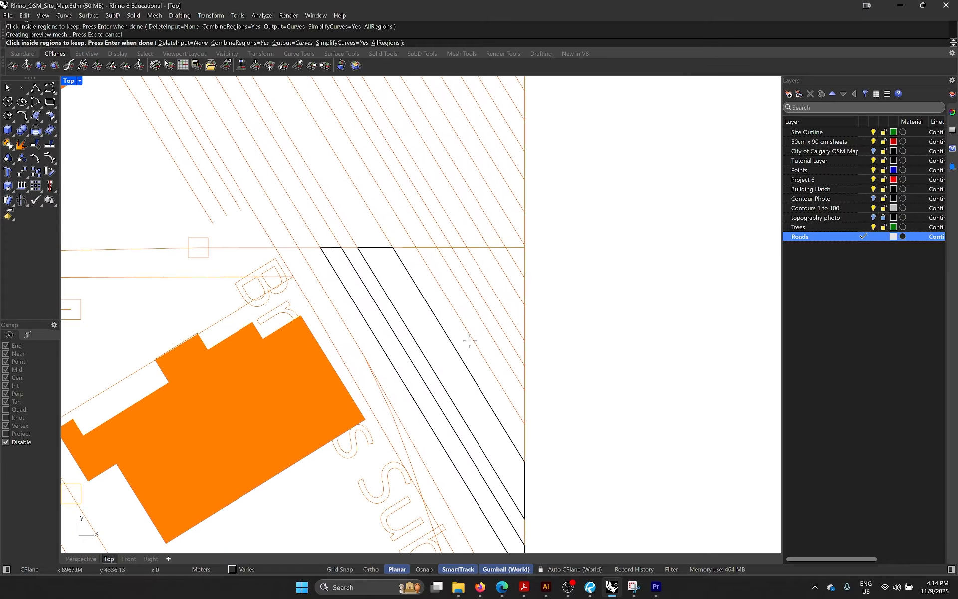
click(501, 307)
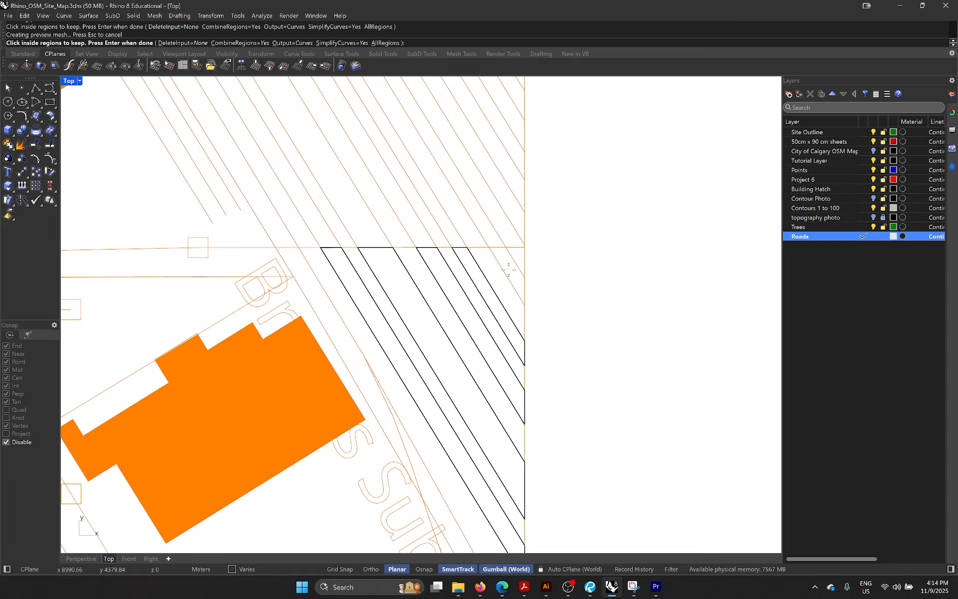
Step: Continue picking the railway strips north of the horizontal line, working from the long western tracks toward the east frame edge
right_drag(467, 256, 488, 349)
click(344, 320)
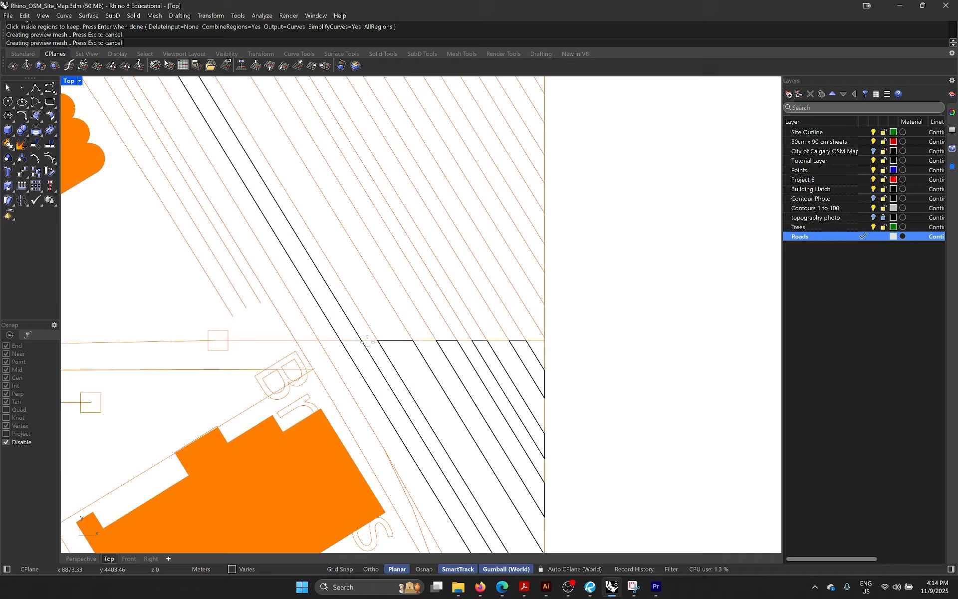
click(396, 312)
click(428, 304)
right_drag(428, 303, 447, 353)
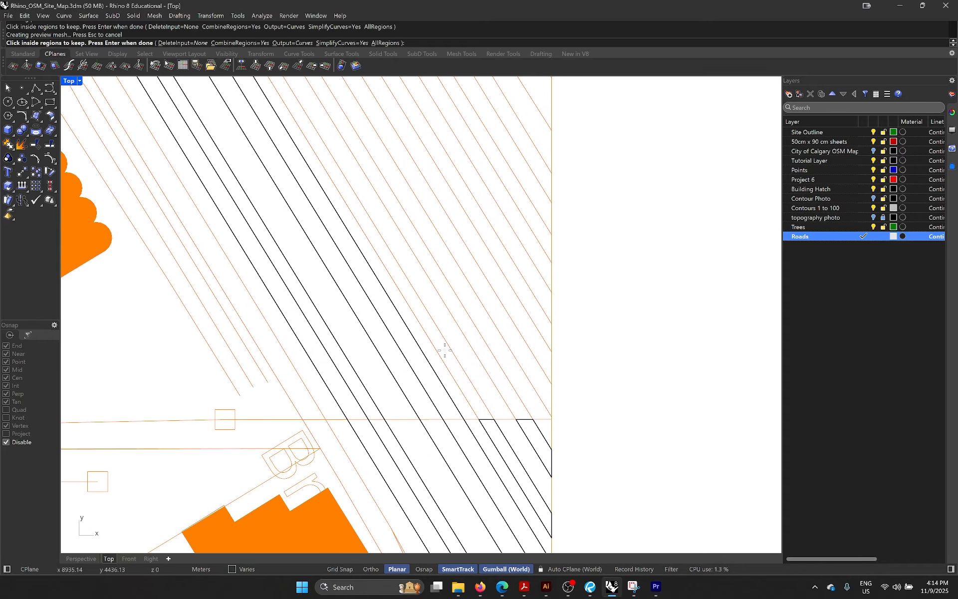
click(501, 379)
click(519, 349)
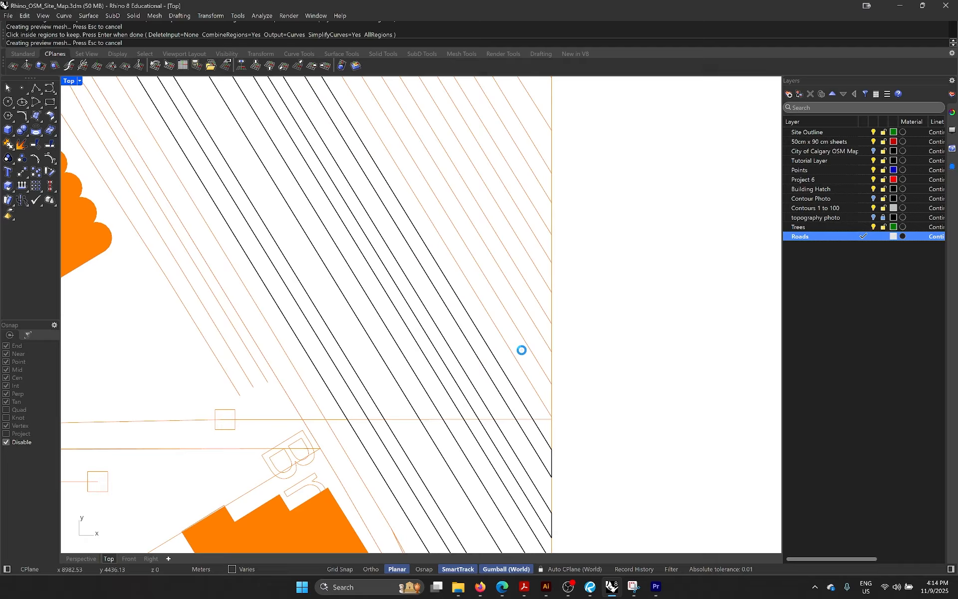
click(528, 292)
Step: Pick the remaining railway strips toward the northeast corner building
scroll(527, 293, down, 6)
right_drag(528, 293, 524, 394)
scroll(513, 339, up, 6)
click(511, 335)
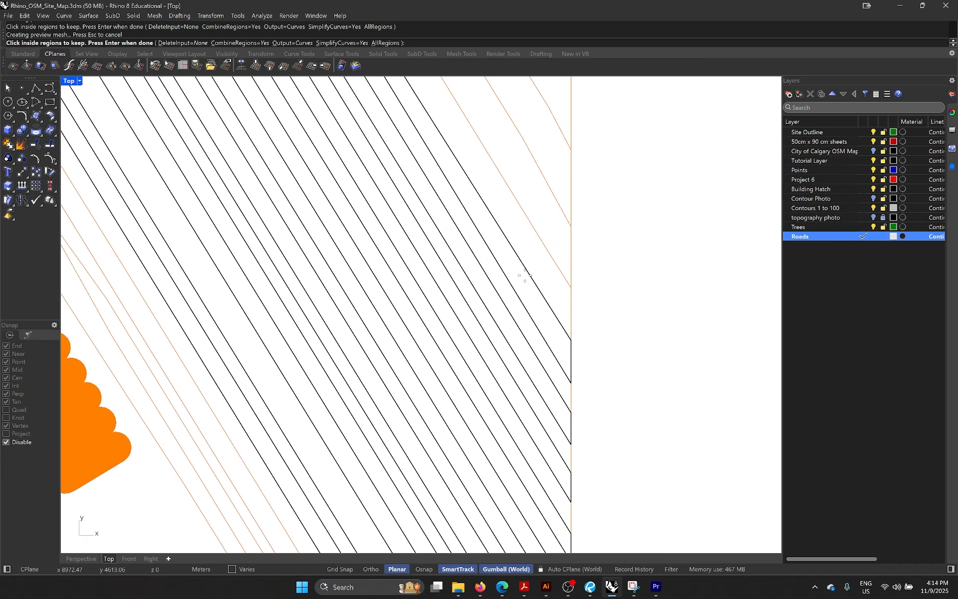
scroll(526, 280, down, 2)
scroll(531, 299, down, 4)
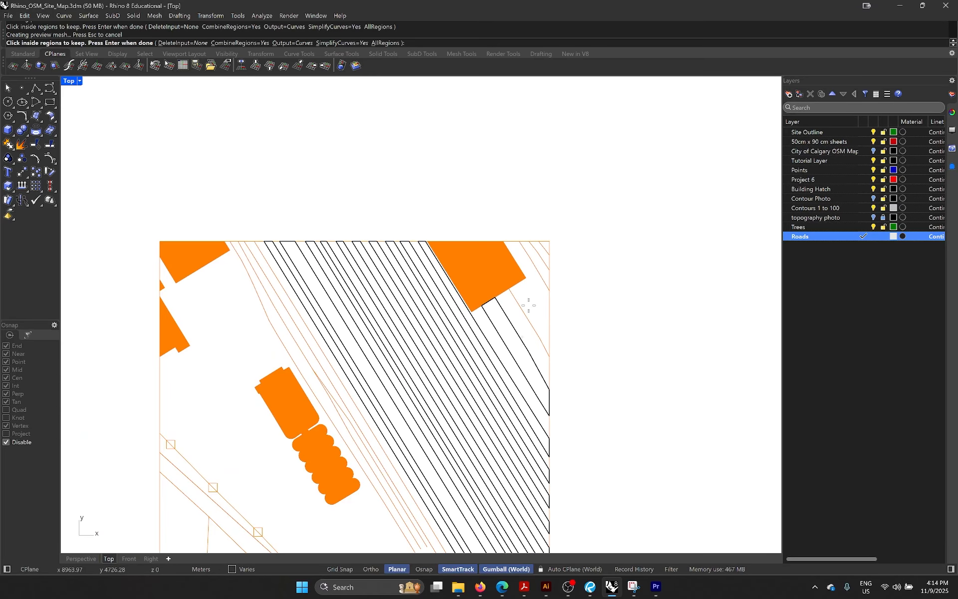
scroll(529, 305, up, 2)
scroll(524, 299, down, 5)
scroll(514, 294, up, 1)
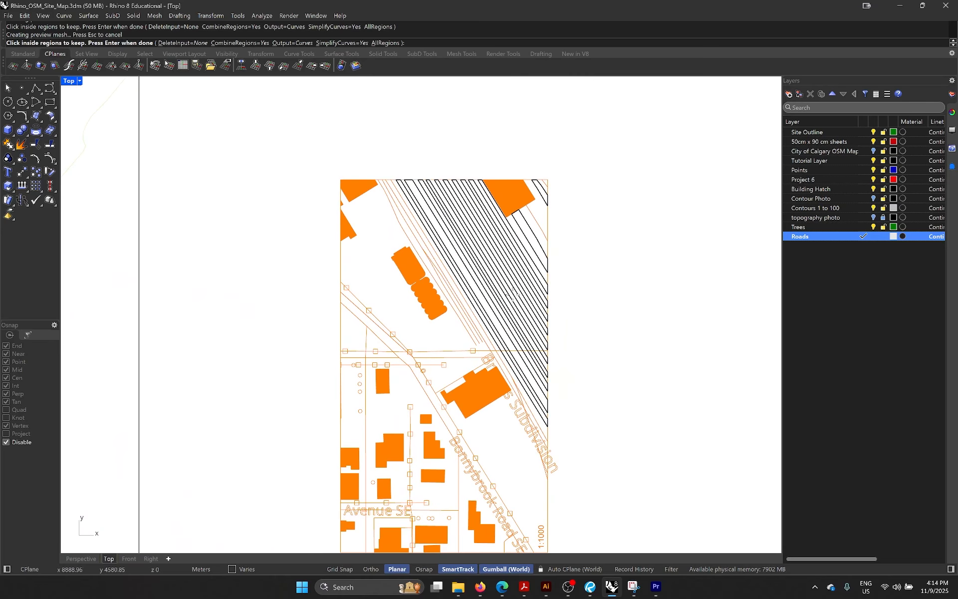
Step: Pick the diagonal road from the west frame edge through the junction, including the marker square piece and the stretch running southeast
scroll(382, 319, up, 5)
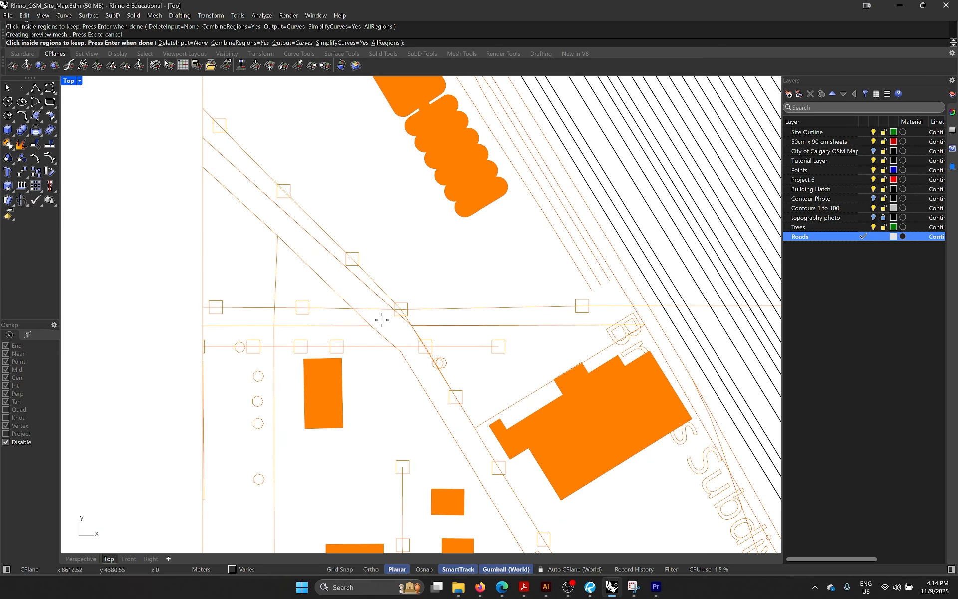
click(328, 269)
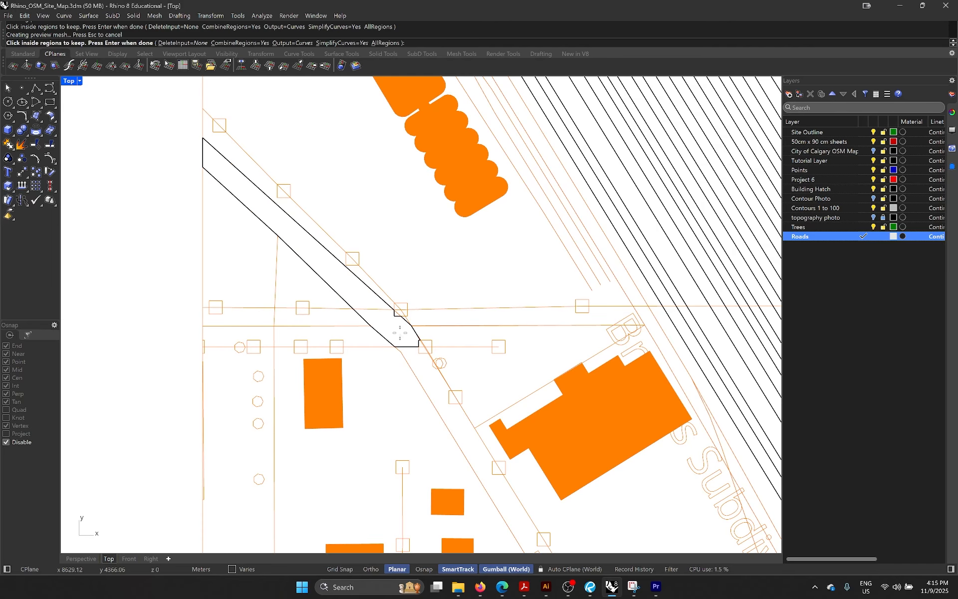
scroll(400, 333, up, 5)
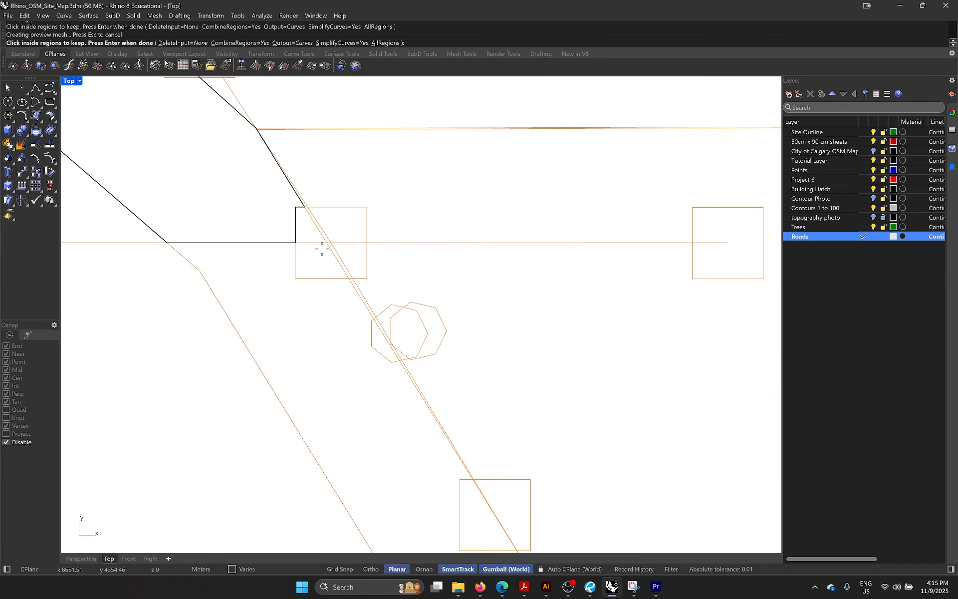
click(322, 248)
click(304, 314)
right_drag(385, 398, 338, 192)
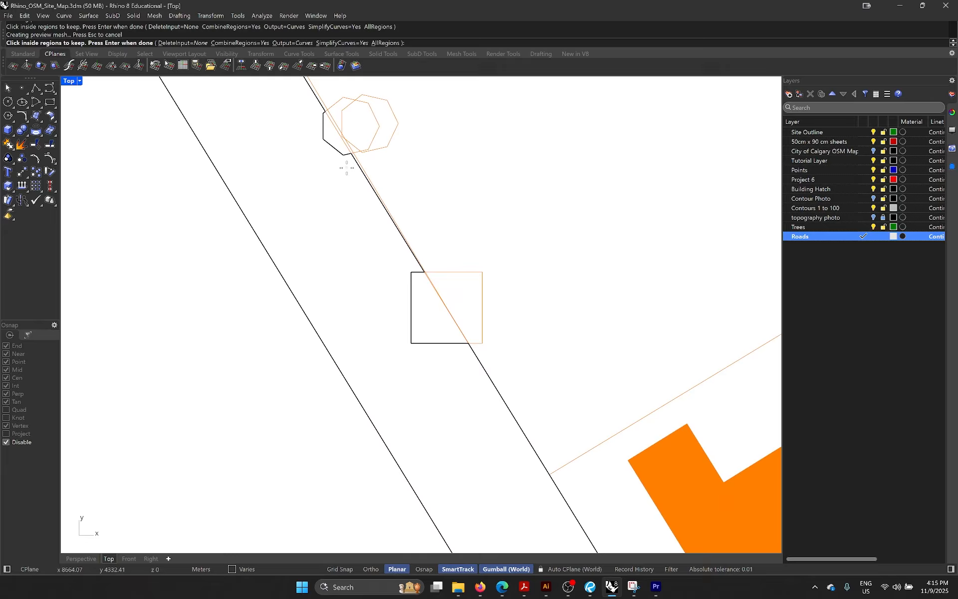
Step: Add the road pieces cut off by the tree outlines and square markers beside the large building
scroll(411, 281, down, 5)
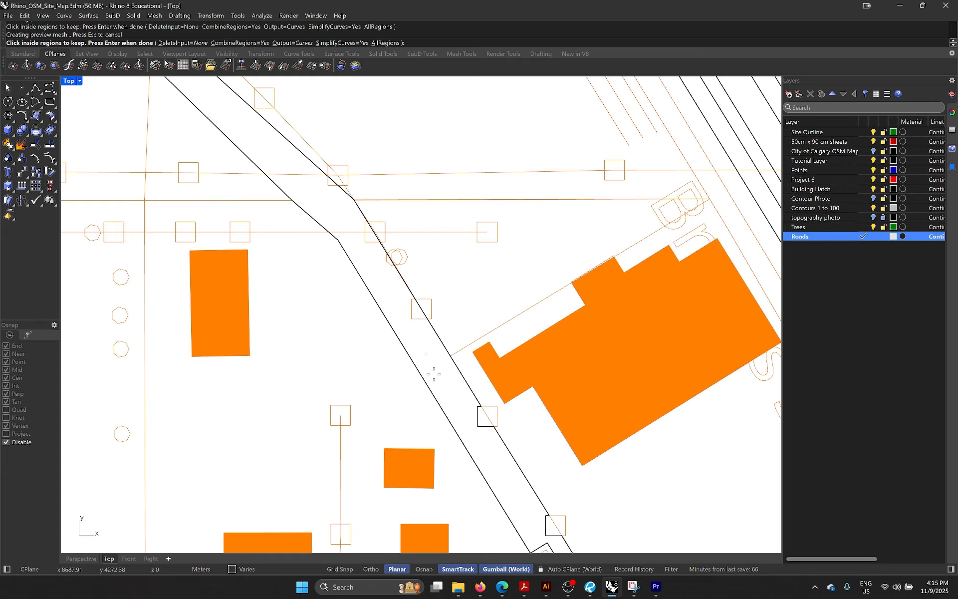
scroll(351, 220, up, 5)
click(351, 216)
scroll(354, 222, down, 7)
right_drag(437, 404, 372, 237)
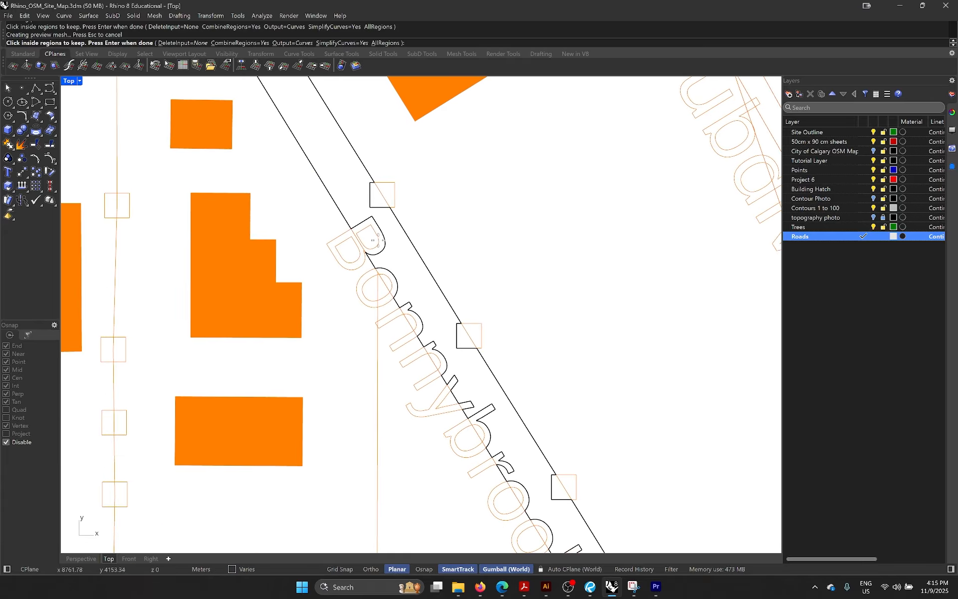
Step: Add the road pieces enclosed by the letters B and o of the Bonnybrook Road label and the square marker beside them
scroll(370, 237, up, 8)
click(376, 269)
click(392, 268)
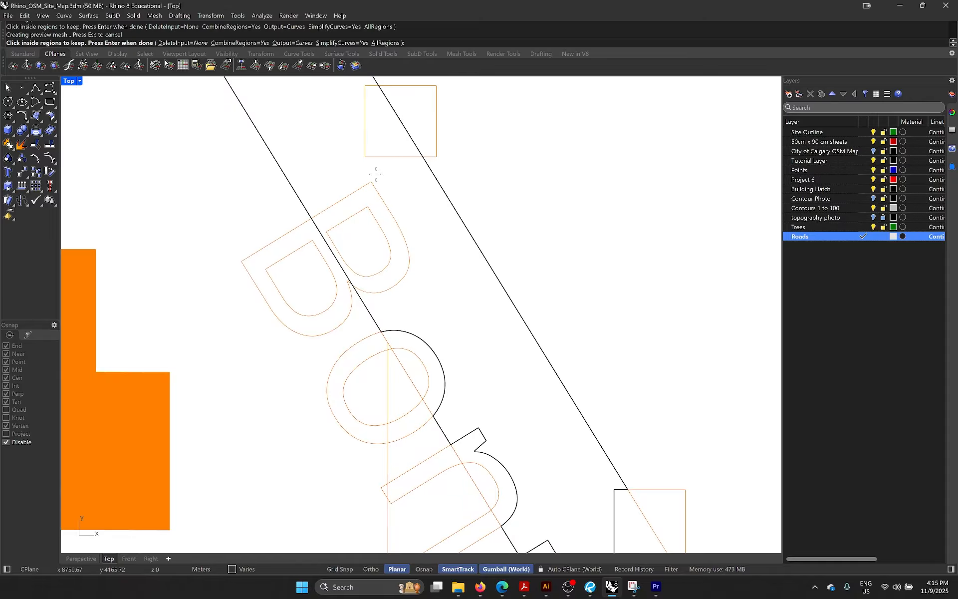
scroll(376, 171, down, 5)
scroll(355, 158, up, 4)
click(354, 158)
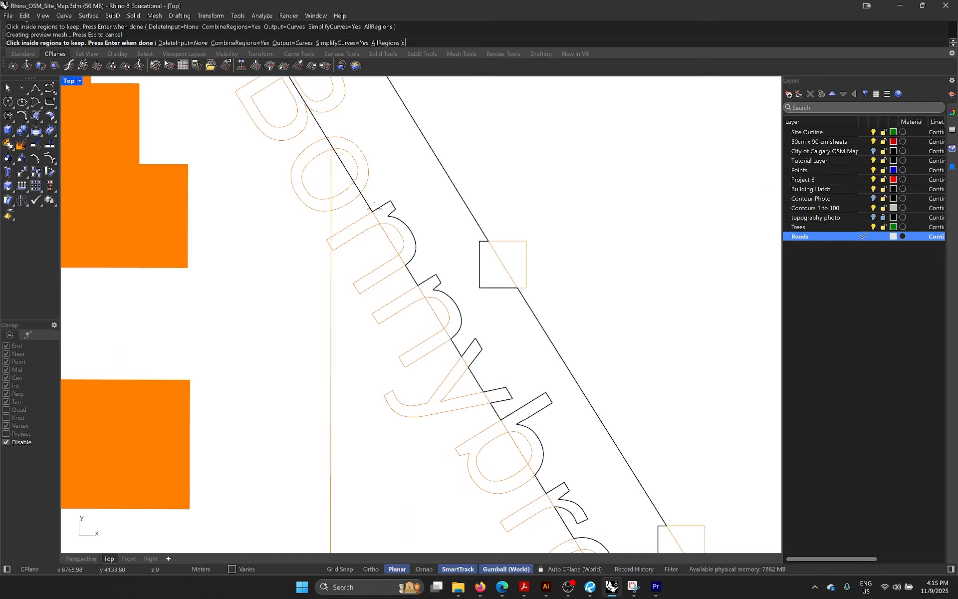
Step: Add the road pieces inside the two letters n of Bonnybrook and the adjacent square marker
click(400, 233)
click(394, 236)
click(487, 278)
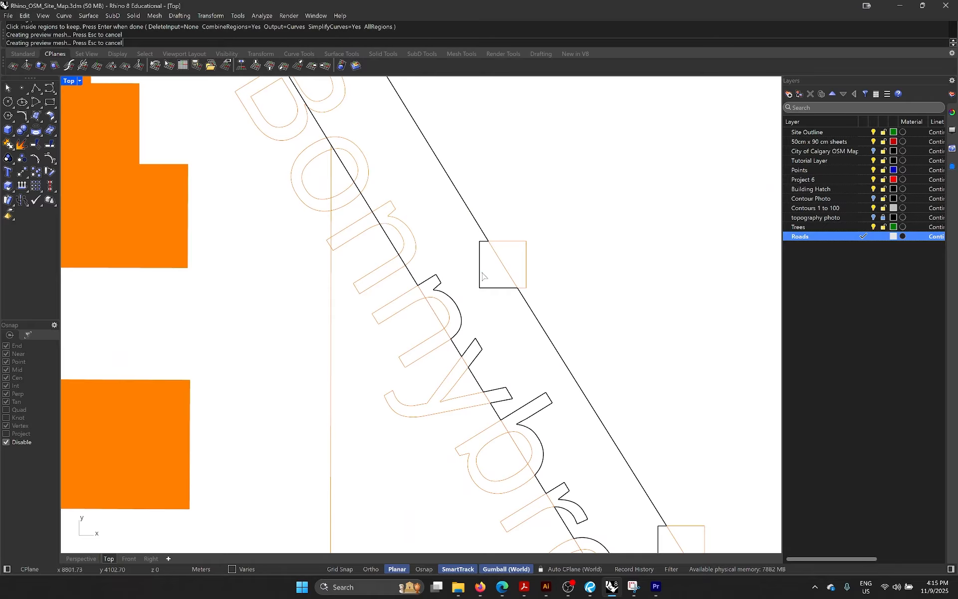
click(438, 307)
click(447, 301)
right_drag(446, 293, 376, 212)
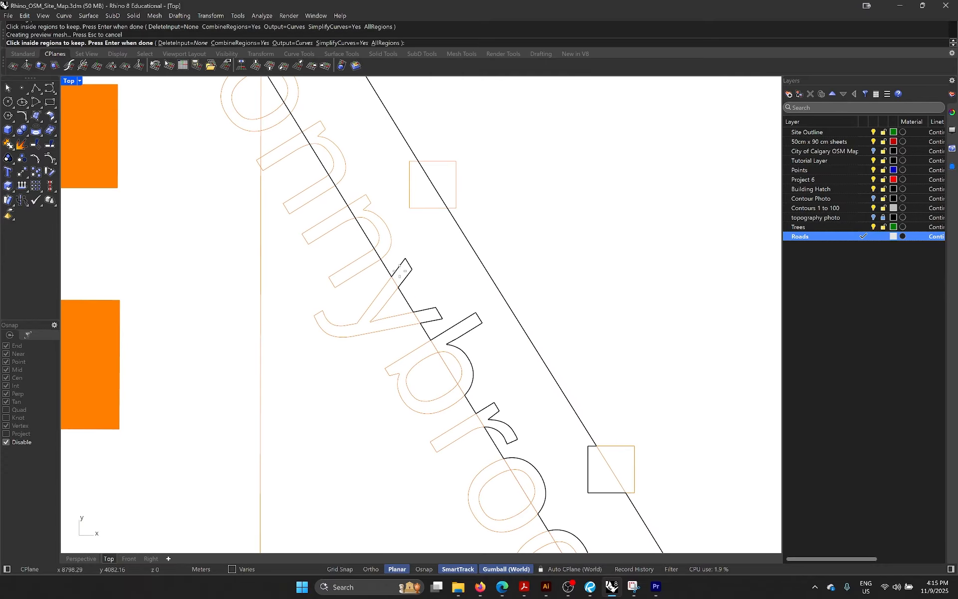
Step: Add the road pieces inside the letters from y through the double o of Bonnybrook, plus the adjacent square marker
right_drag(426, 325, 357, 243)
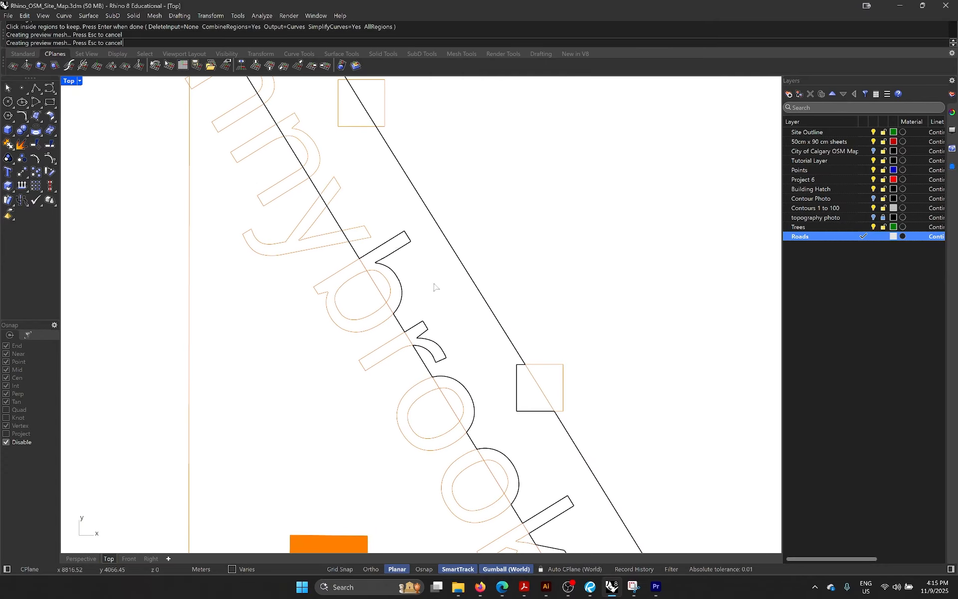
right_drag(438, 348, 380, 231)
click(378, 229)
click(476, 282)
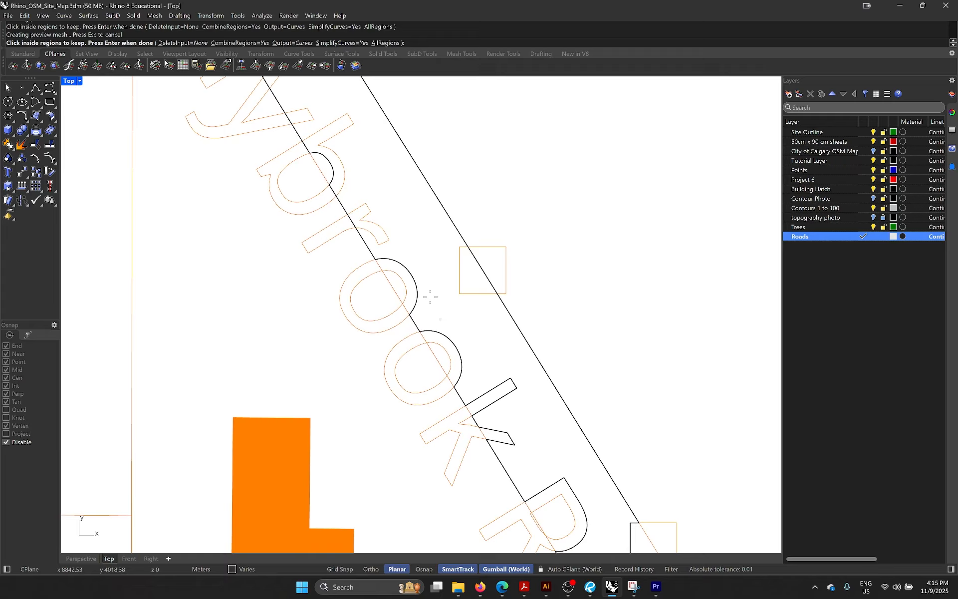
click(399, 283)
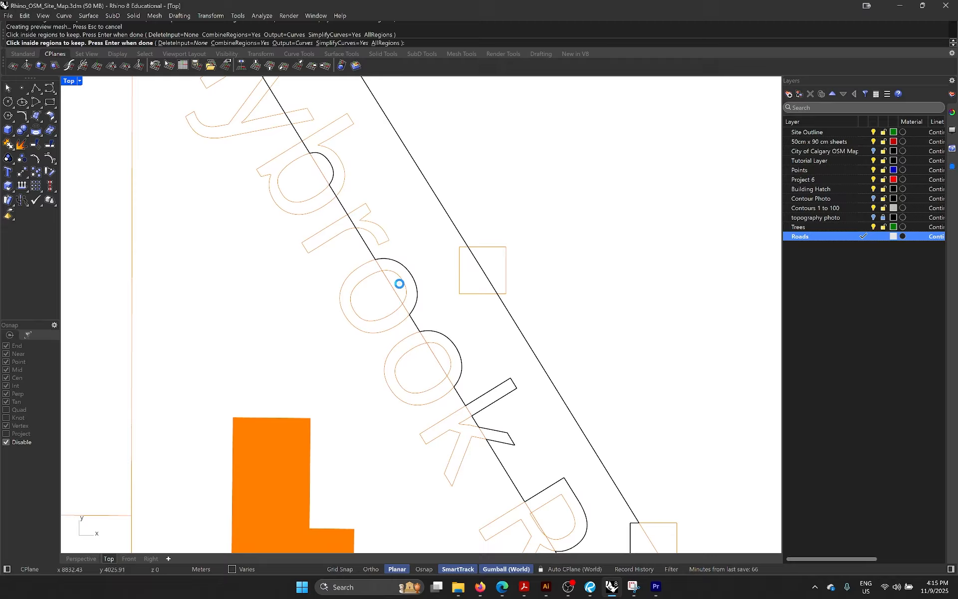
click(446, 366)
Step: Add the road pieces inside the letter k of Bonnybrook and the R of Road
right_drag(426, 317, 353, 213)
click(423, 295)
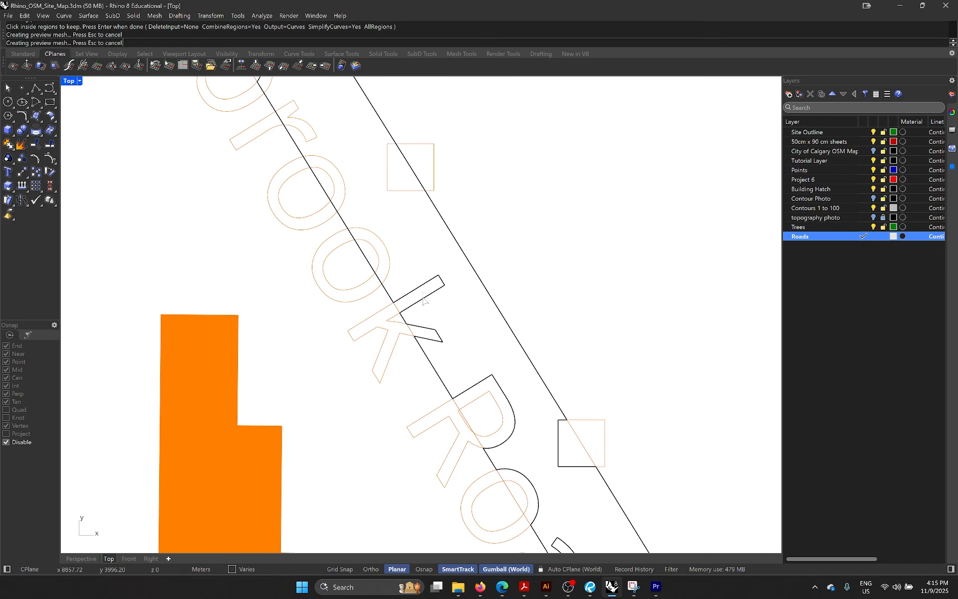
click(427, 333)
scroll(427, 330, down, 2)
right_drag(493, 410, 453, 357)
scroll(453, 357, up, 6)
click(413, 324)
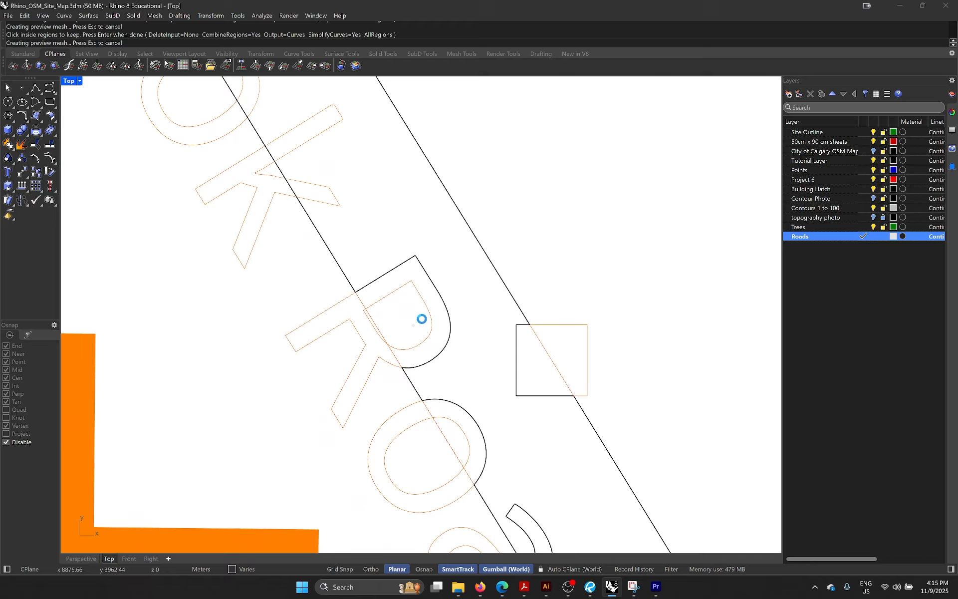
Step: Add the road pieces inside the letters o, a and d of Road
right_drag(427, 316, 362, 159)
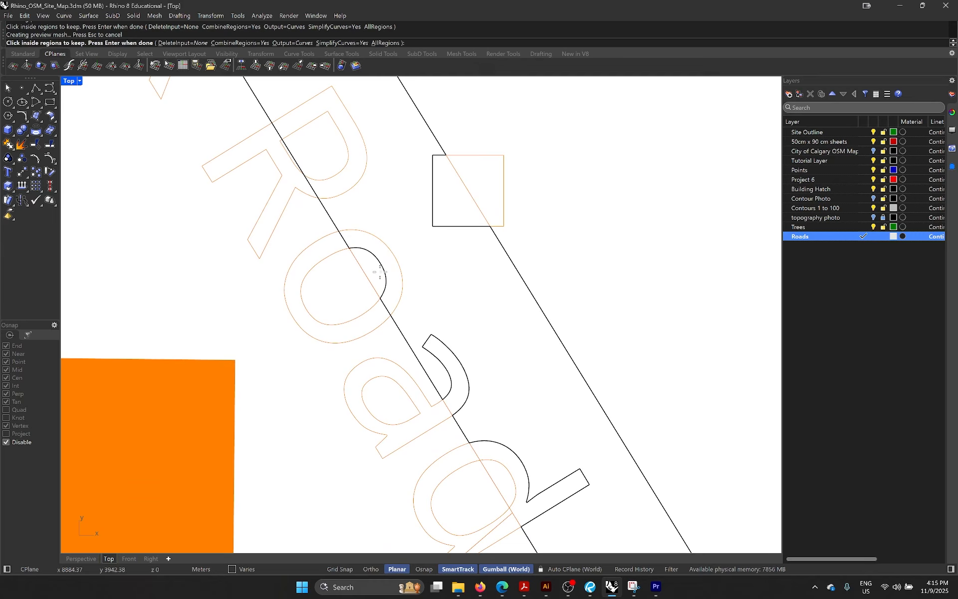
click(379, 271)
right_drag(474, 285, 363, 110)
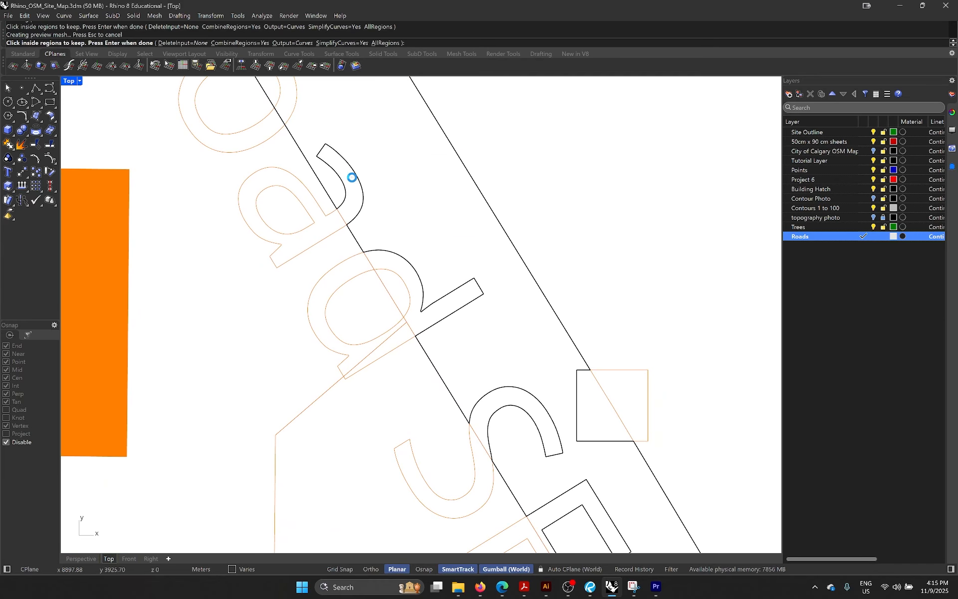
click(435, 295)
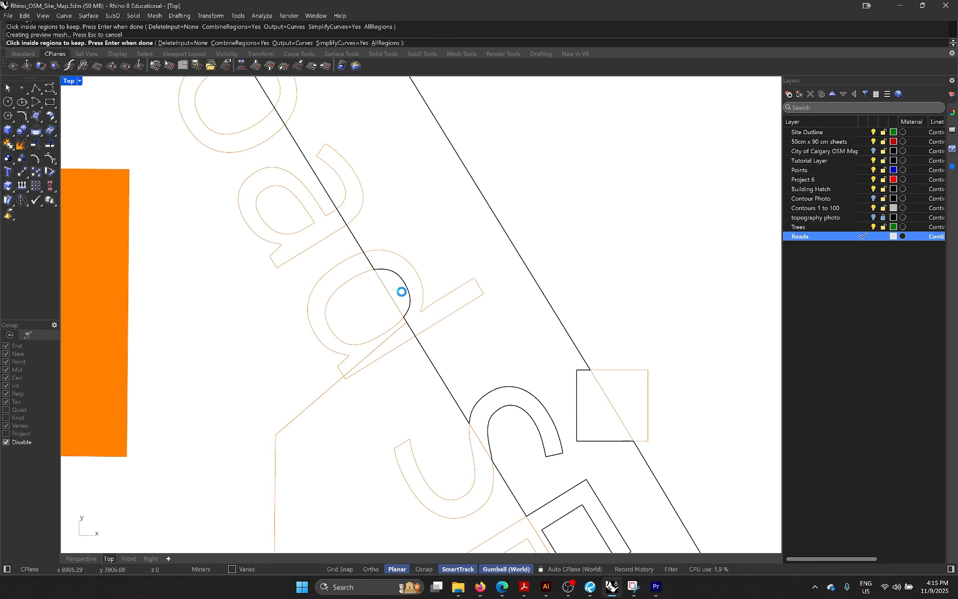
Step: Add the road pieces inside the letters SE and the last square marker near the south frame edge
right_drag(503, 377, 345, 198)
click(347, 214)
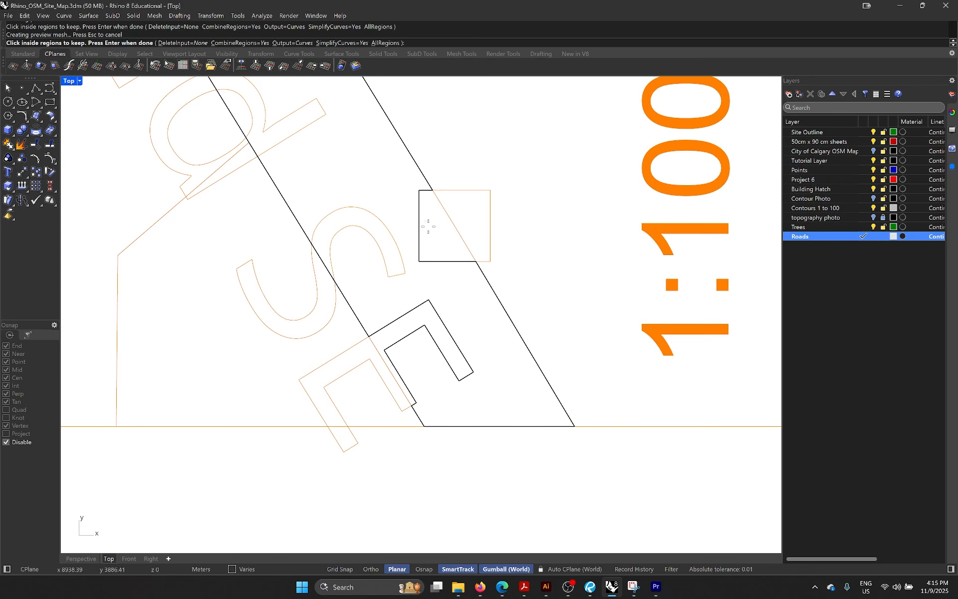
click(431, 242)
right_drag(448, 327, 398, 248)
scroll(505, 362, down, 12)
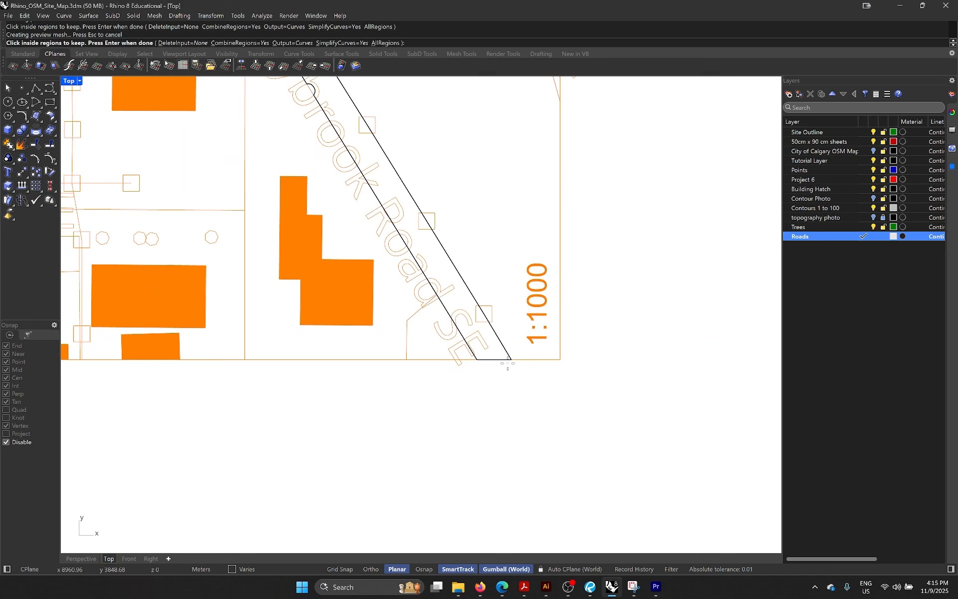
Step: Add the railway strip running southeast past the large building and alongside the Subdivision label to the kept road regions
right_drag(439, 274, 464, 349)
scroll(462, 344, up, 5)
scroll(459, 324, up, 5)
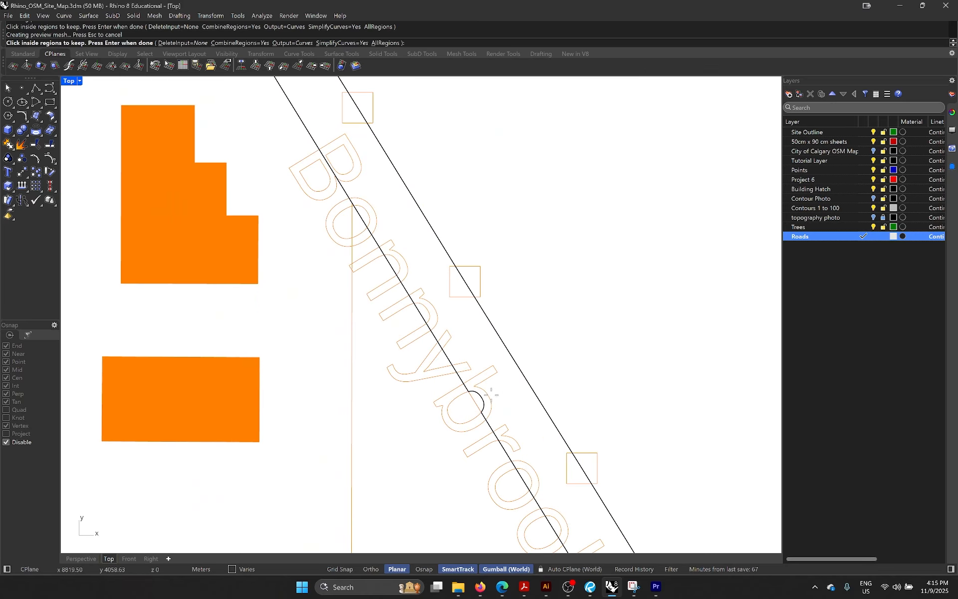
scroll(458, 323, down, 10)
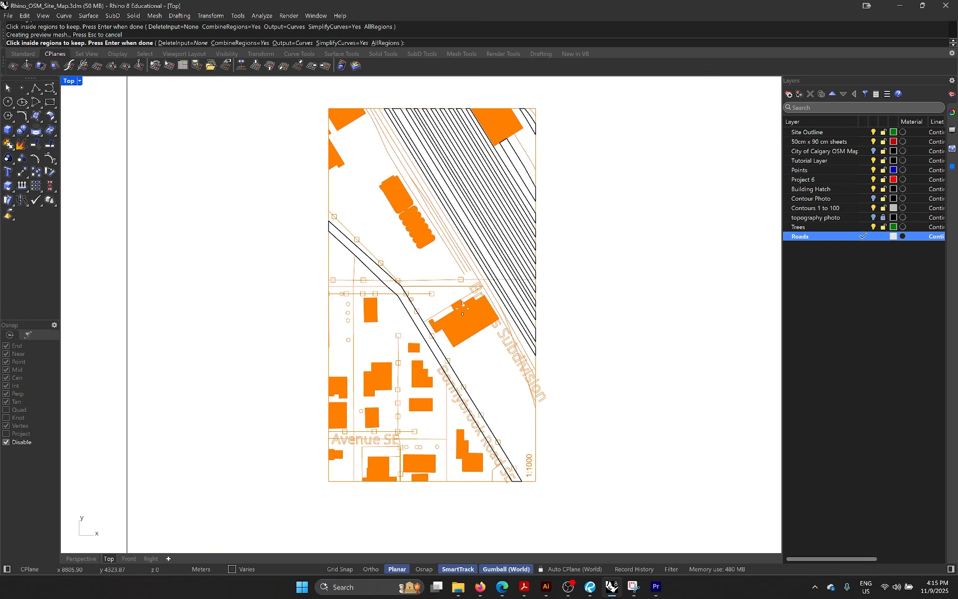
scroll(463, 309, up, 8)
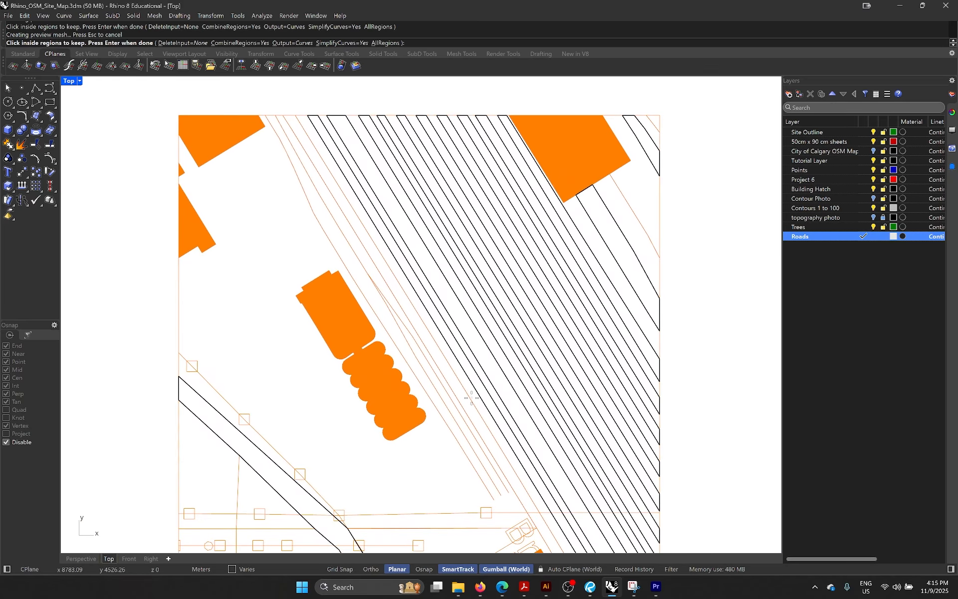
scroll(442, 397, up, 6)
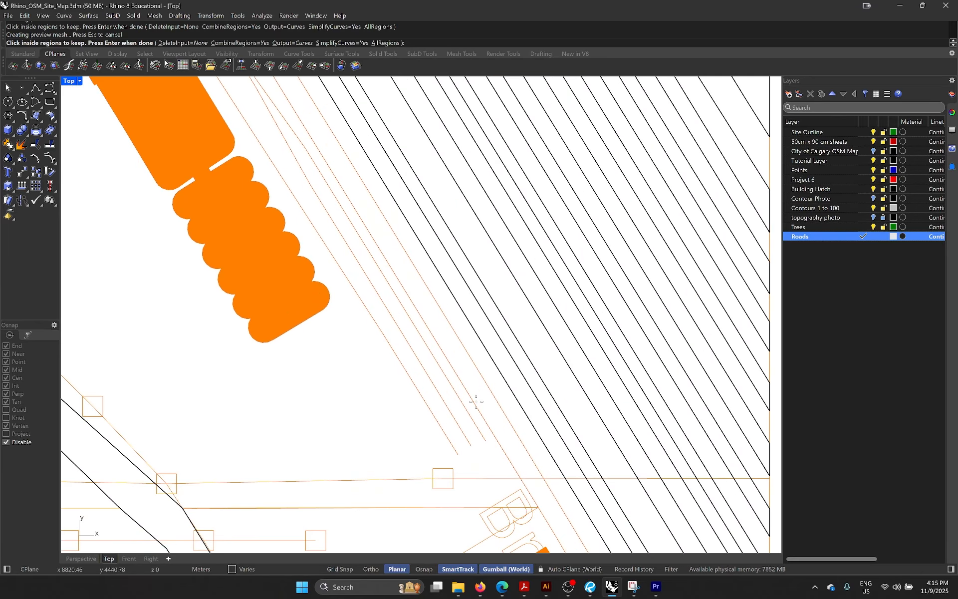
scroll(476, 394, down, 5)
scroll(445, 299, up, 7)
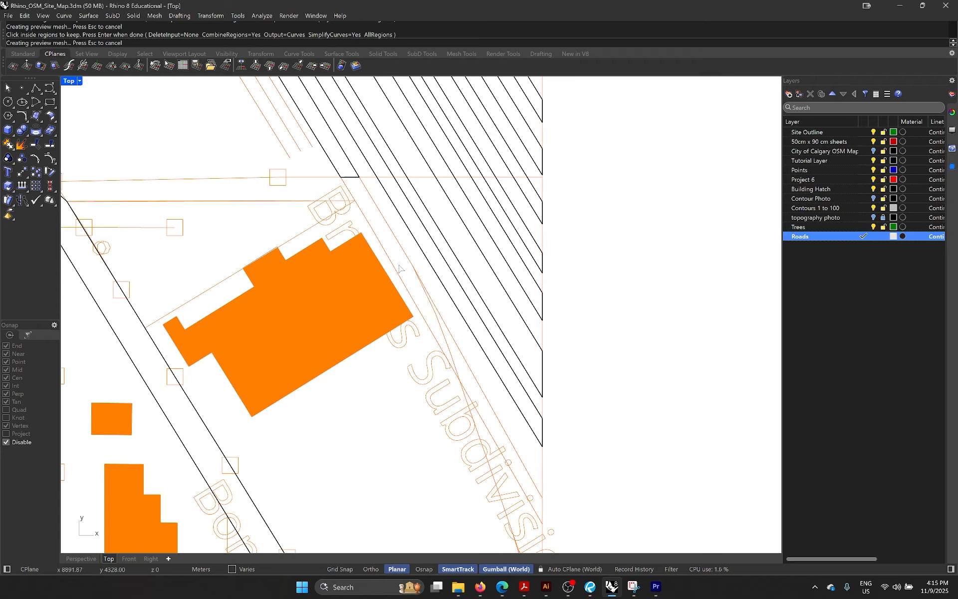
scroll(454, 349, up, 3)
scroll(456, 336, down, 3)
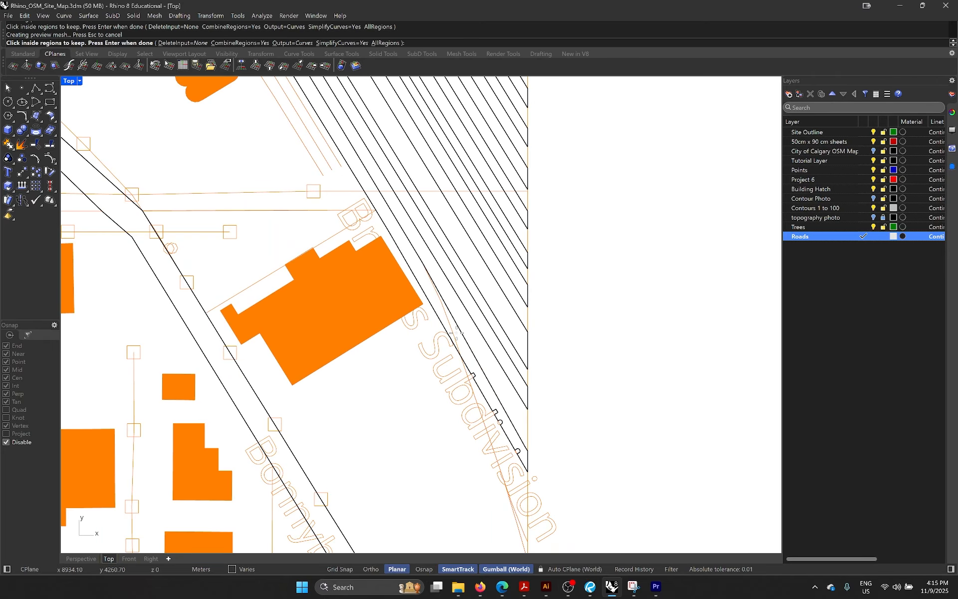
Step: Add the strip pieces inside the Subdivision letters and their dots, and create the outlines of all picked road regions
scroll(458, 329, up, 5)
scroll(460, 322, down, 3)
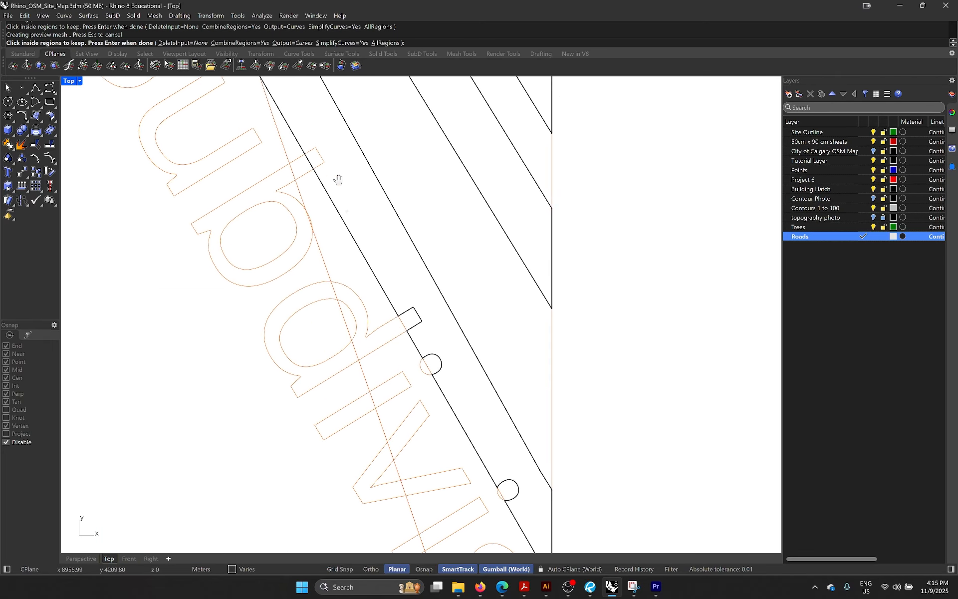
right_drag(415, 302, 378, 187)
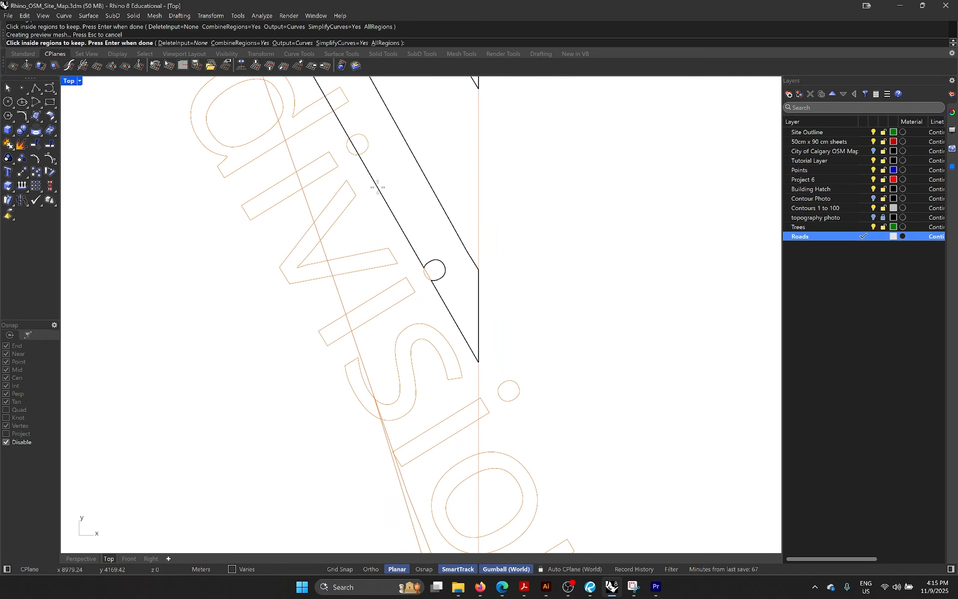
scroll(467, 279, down, 6)
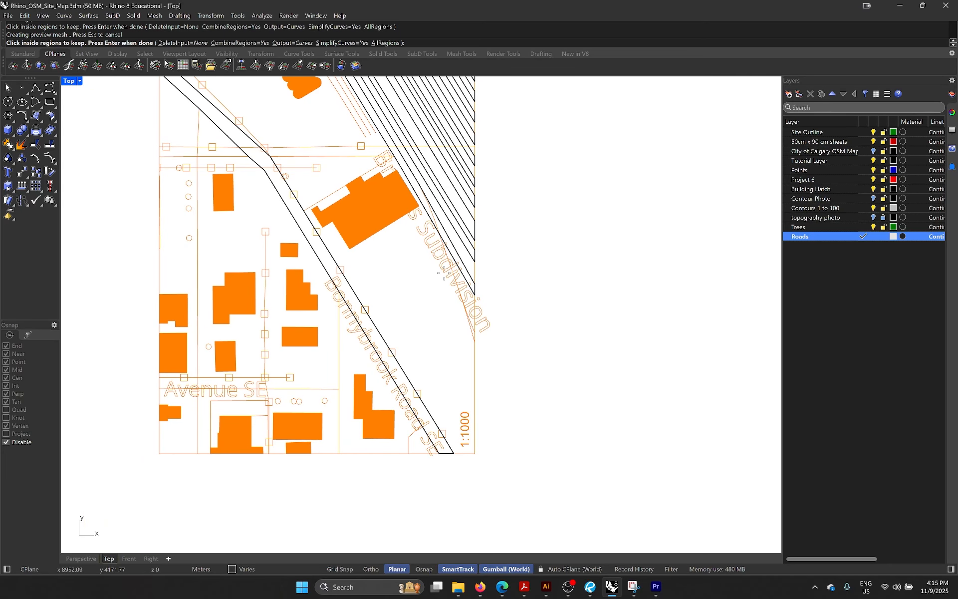
mouse_move(485, 403)
right_down()
mouse_move(500, 441)
mouse_move(473, 393)
right_up()
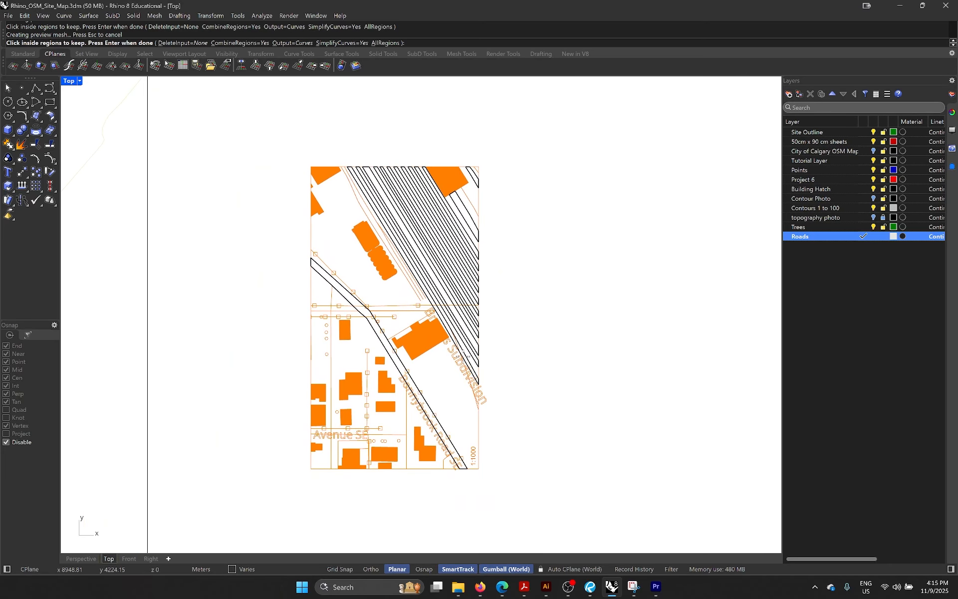
key(Return)
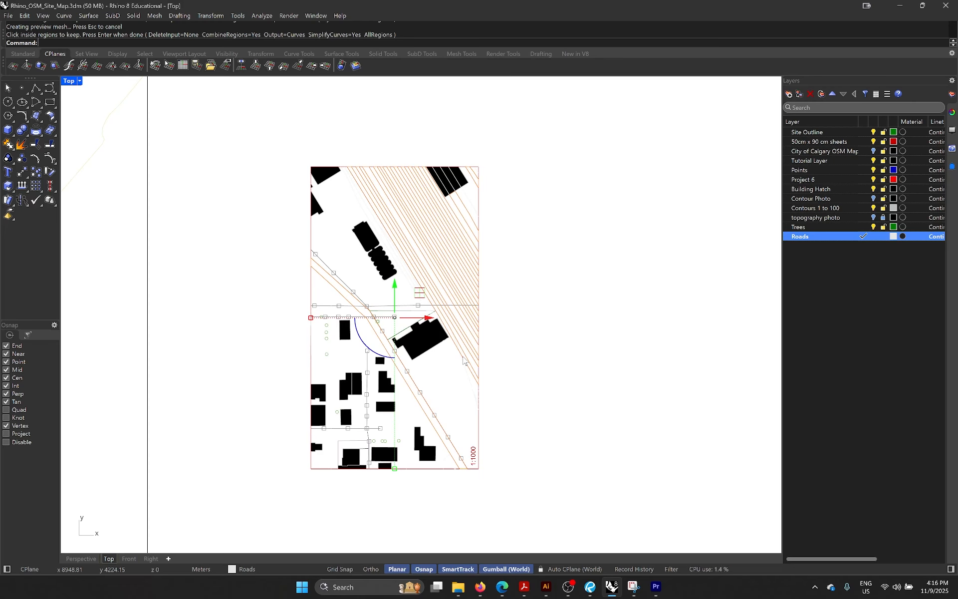
Step: Group the road outlines and fill them with a Solid hatch
key(ctrl+g)
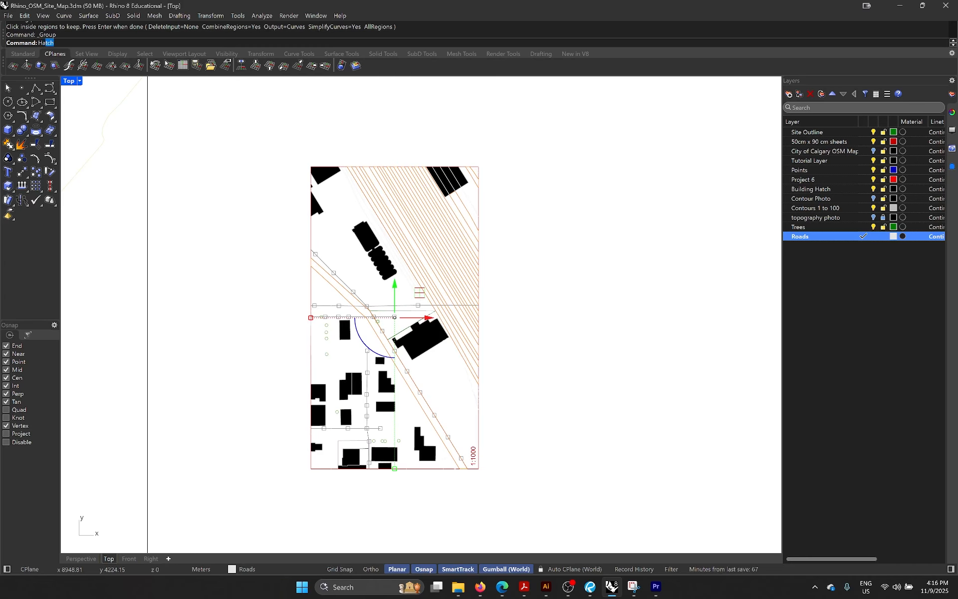
key(Return)
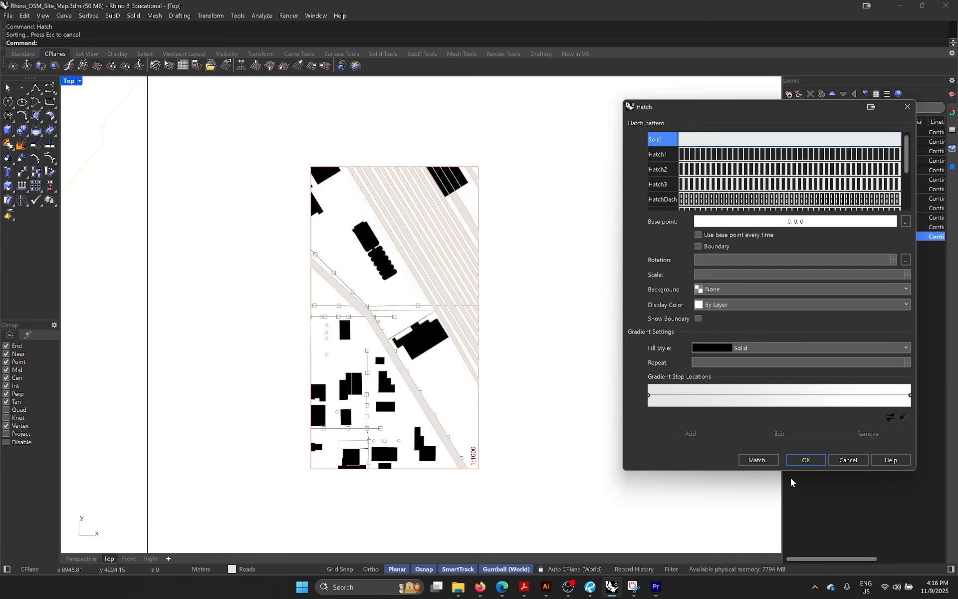
click(806, 460)
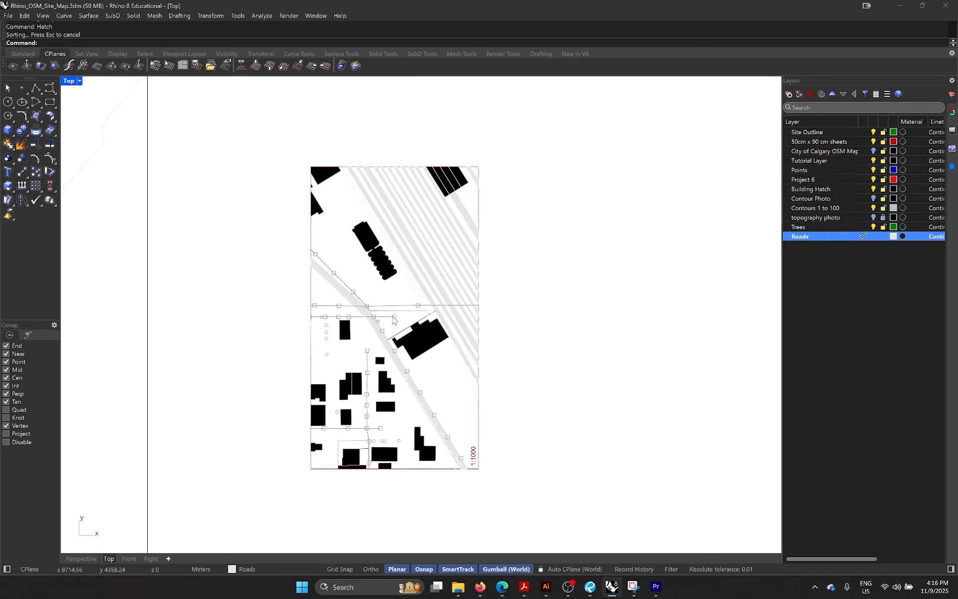
scroll(391, 302, up, 3)
scroll(391, 310, down, 2)
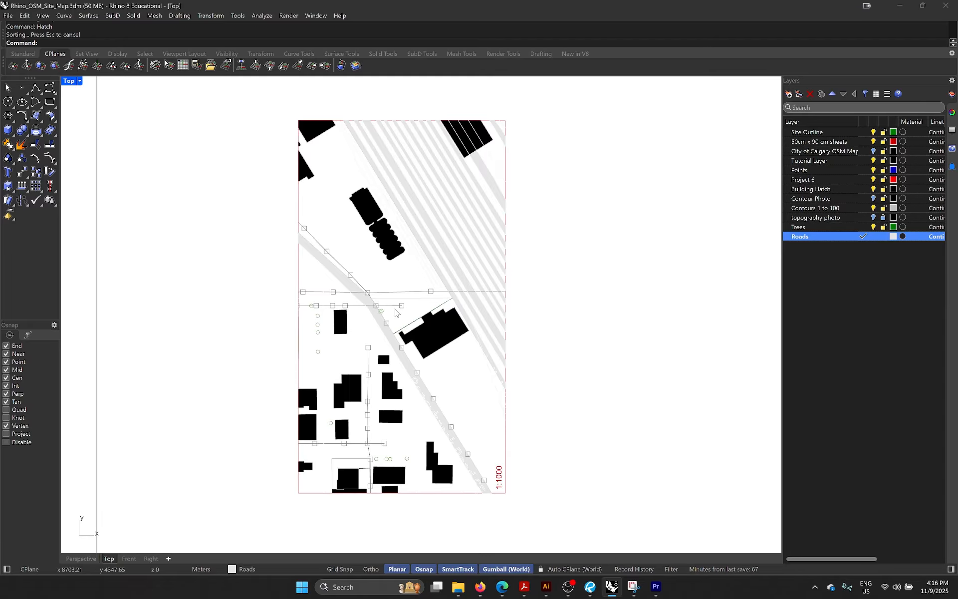
Step: Make Trees the current layer and run CurveBoolean on all geometry in the southern part of the map sheet
double_click(840, 228)
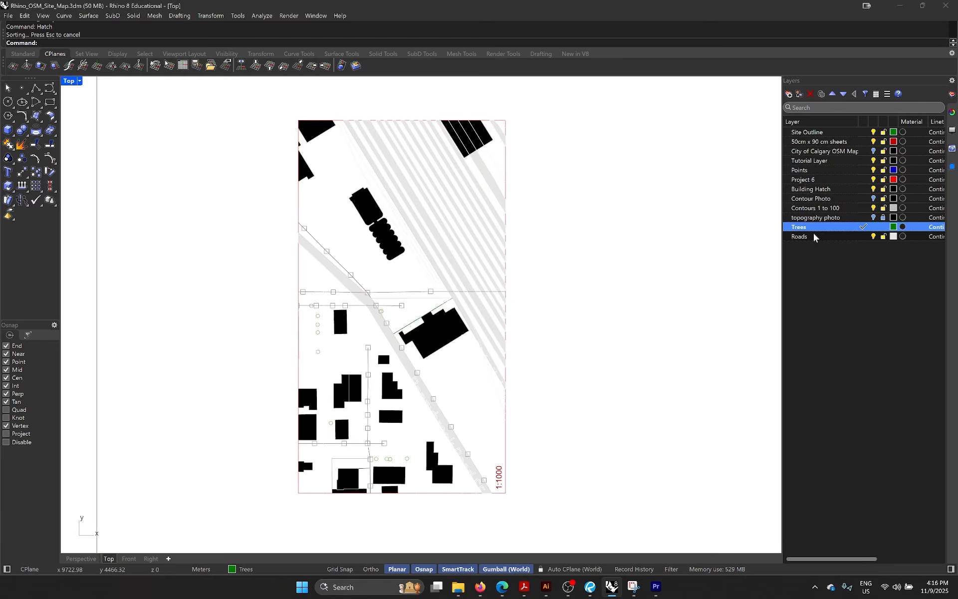
mouse_move(462, 536)
mouse_down()
mouse_move(306, 301)
mouse_move(257, 250)
mouse_move(269, 292)
mouse_up()
scroll(343, 397, up, 4)
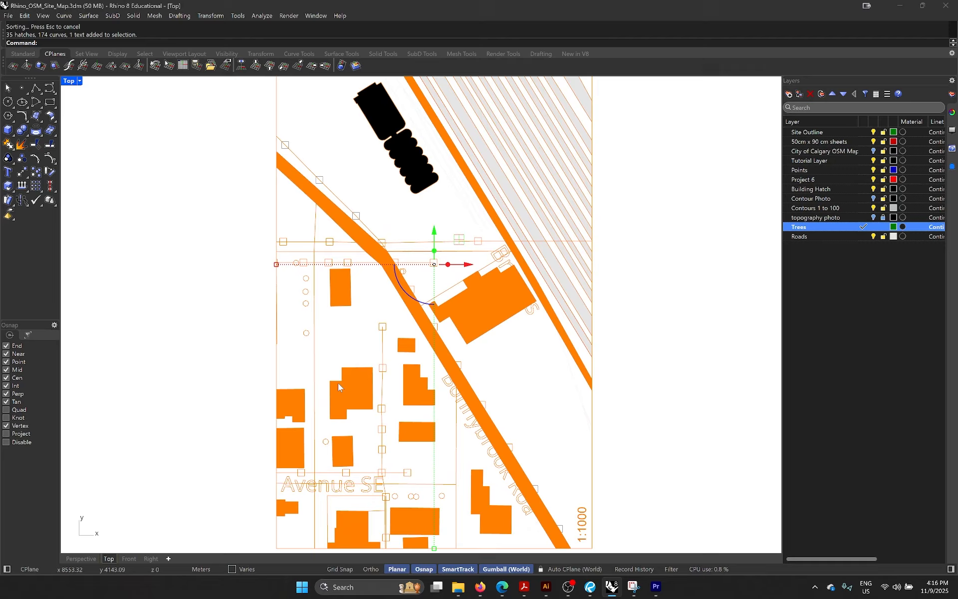
text(urveBoolean)
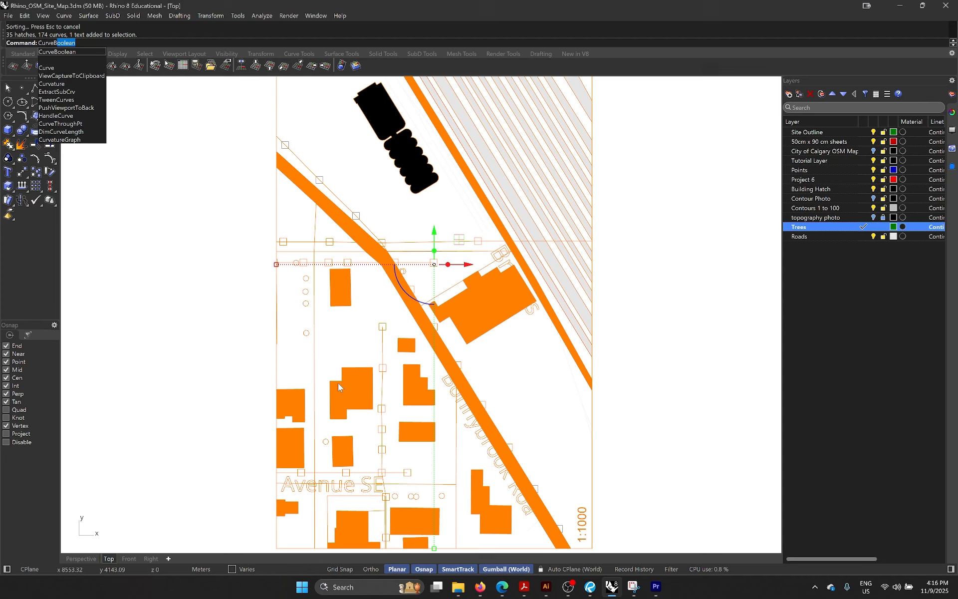
key(Return)
Step: Pick the tree outline north of Avenue SE and the four in the row southeast of it, including the touching pair's overlap
scroll(407, 372, up, 8)
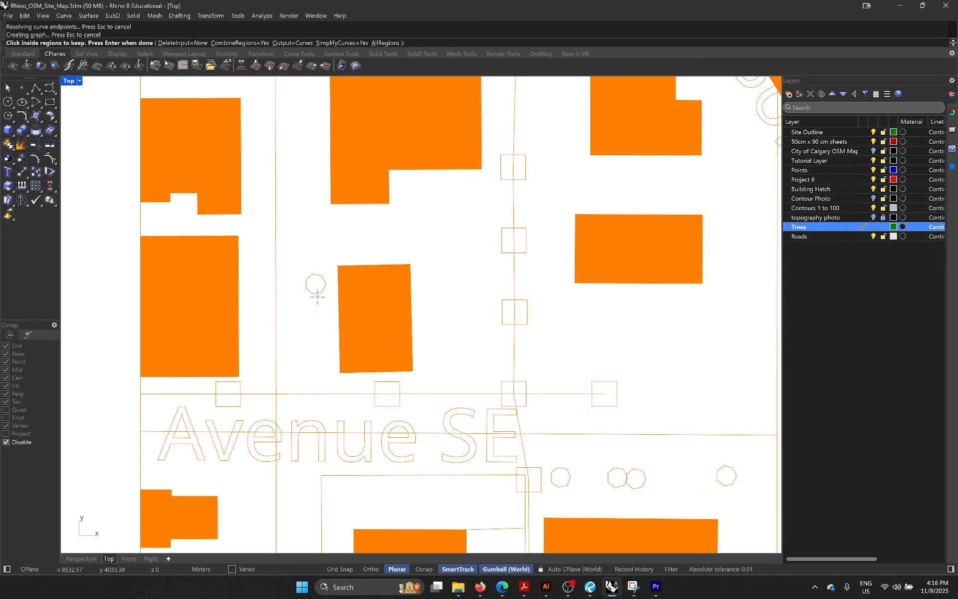
scroll(312, 280, down, 5)
scroll(445, 393, up, 8)
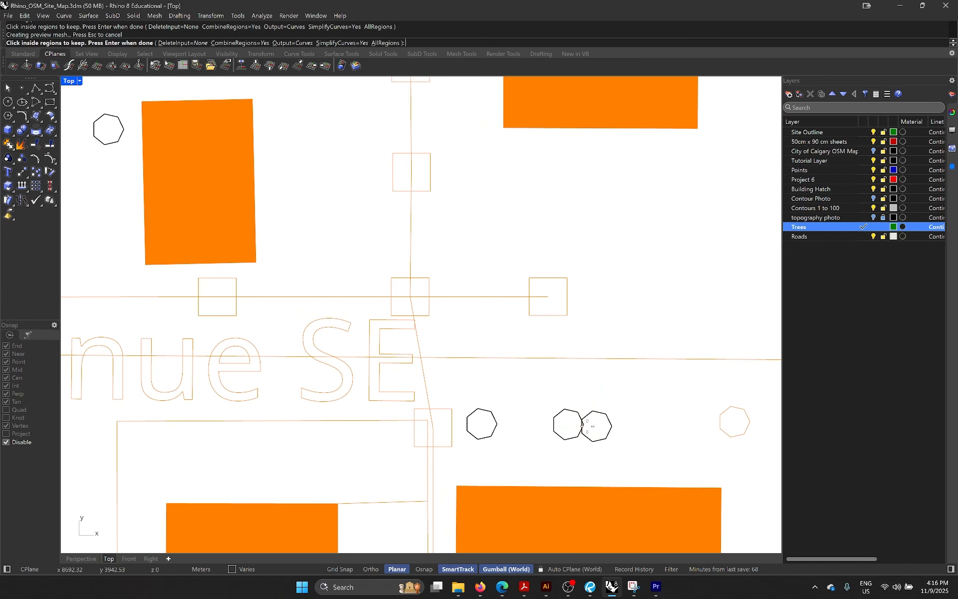
scroll(582, 420, up, 6)
scroll(582, 420, down, 5)
scroll(454, 366, up, 4)
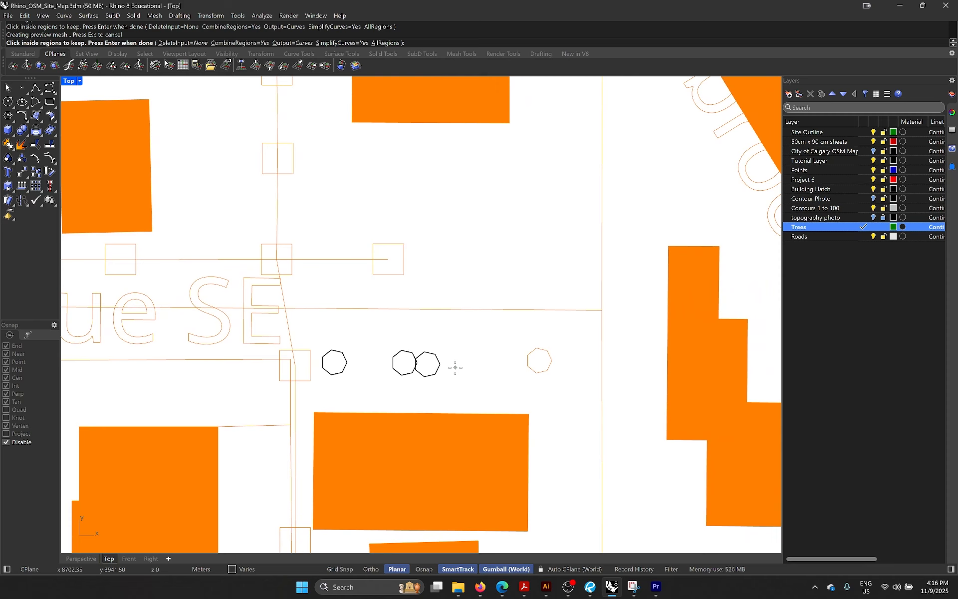
scroll(381, 362, up, 5)
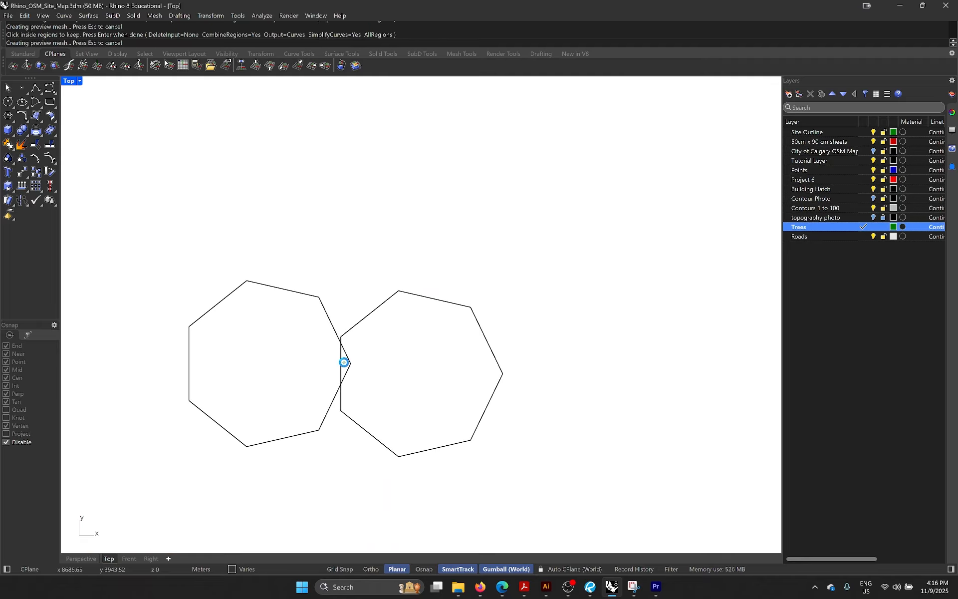
click(346, 363)
scroll(378, 374, down, 8)
scroll(538, 376, up, 3)
scroll(539, 380, down, 9)
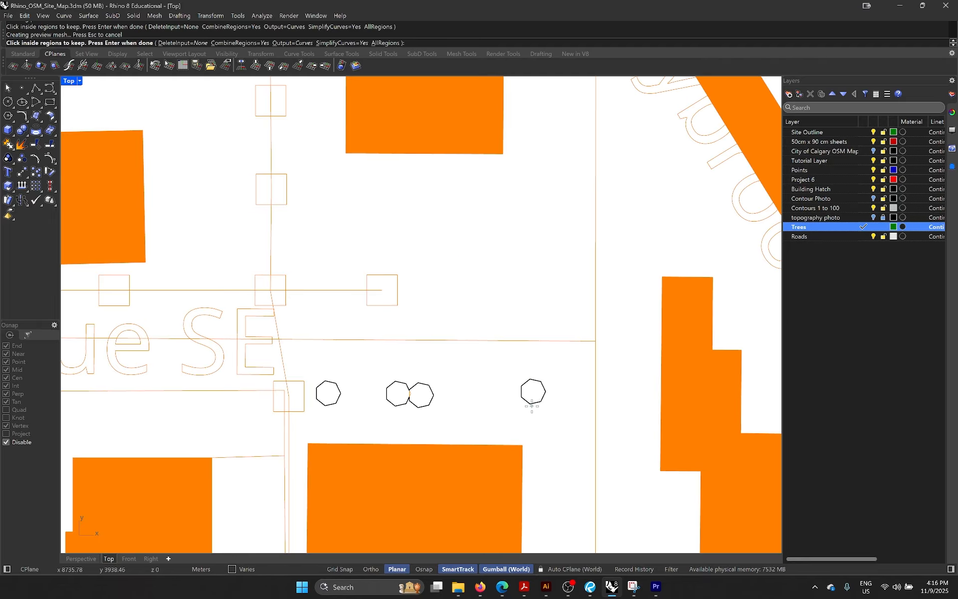
Step: Add the column of four trees along the west side of the map and the tree among the square markers above
scroll(367, 274, up, 6)
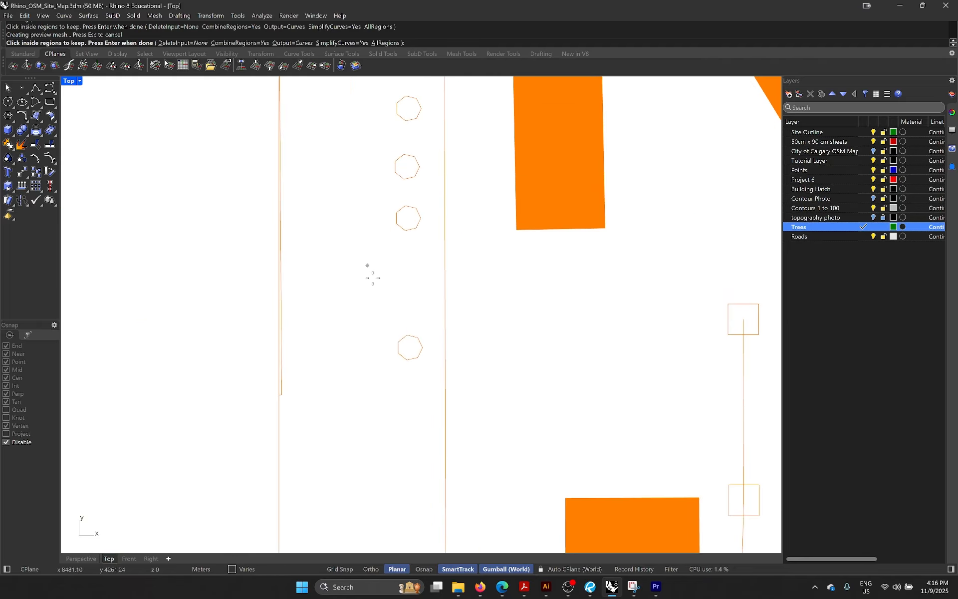
click(404, 223)
right_drag(424, 277, 406, 483)
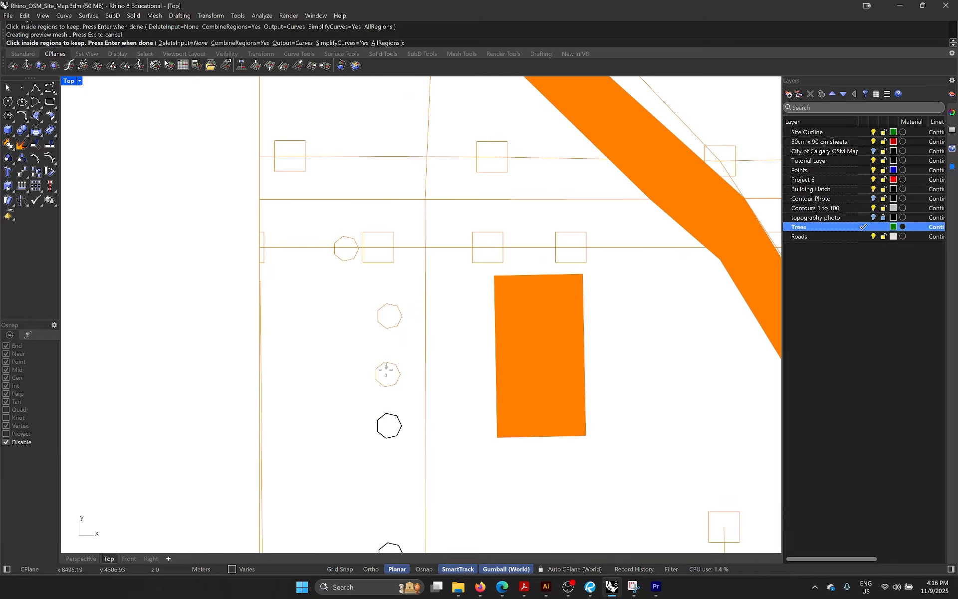
click(387, 369)
click(389, 316)
click(347, 249)
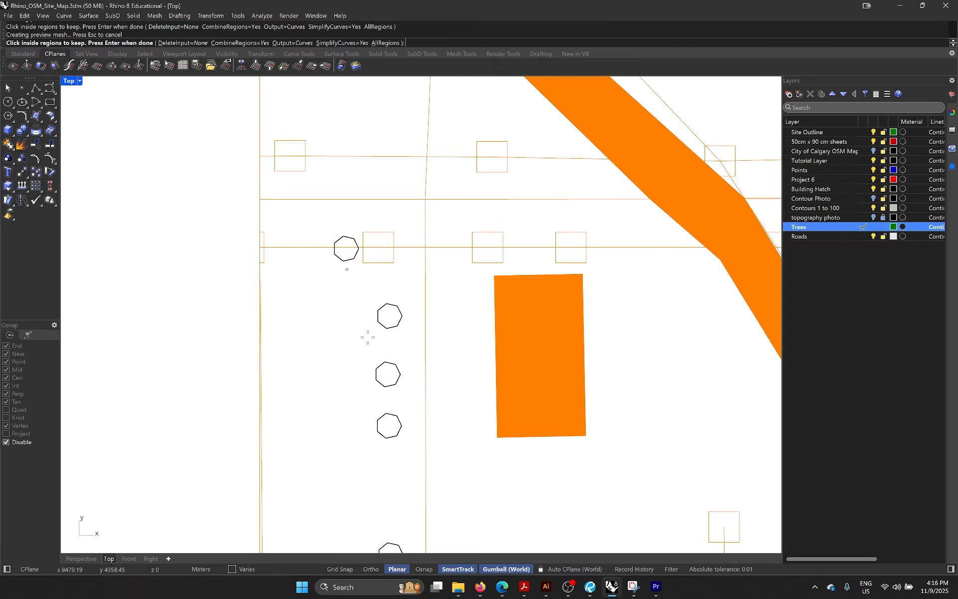
Step: Add the two overlapping tree outlines just east of the bend in Bonnybrook Road, including their shared area
scroll(368, 334, down, 6)
scroll(402, 297, up, 8)
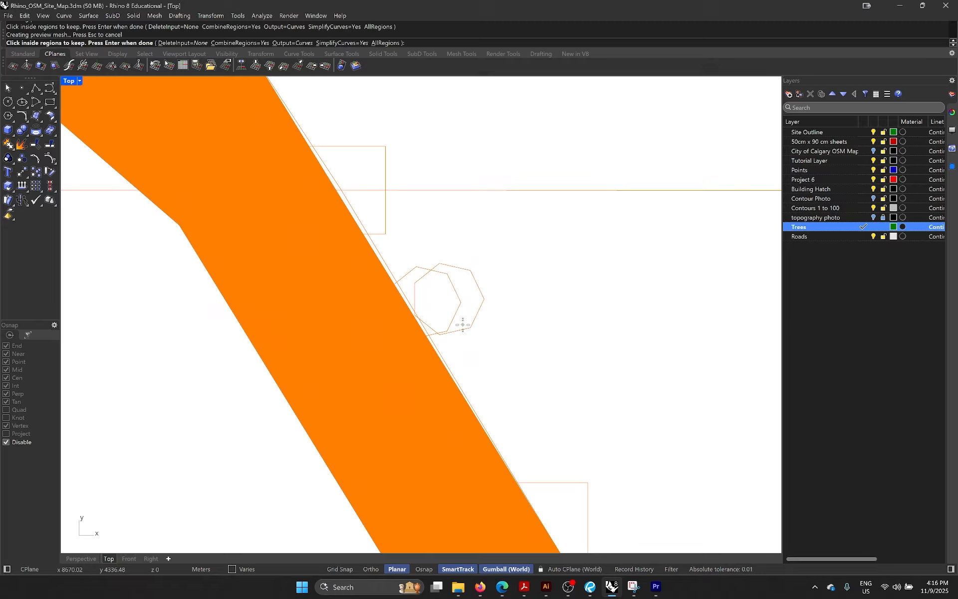
click(359, 262)
click(372, 271)
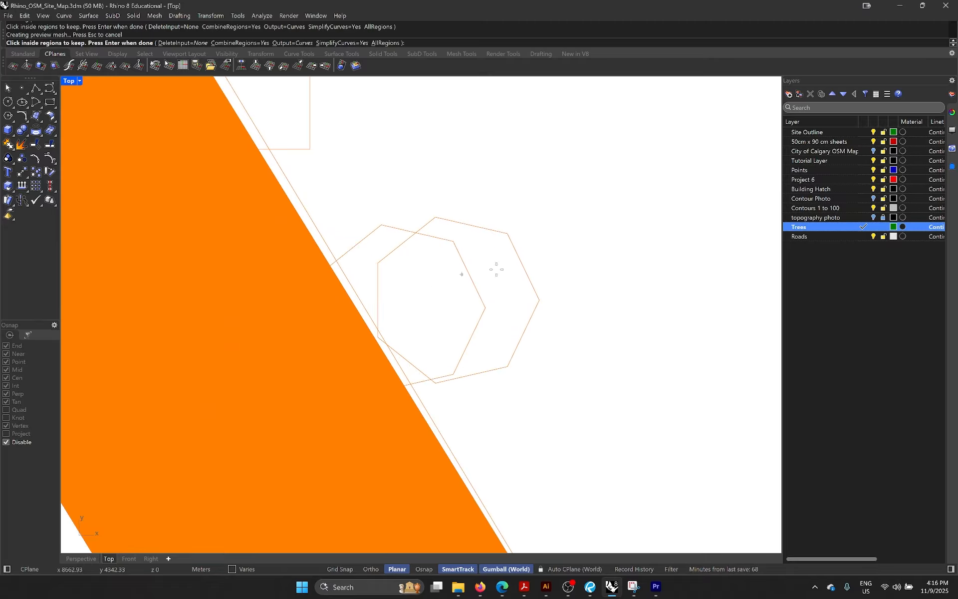
click(491, 269)
click(427, 298)
scroll(427, 297, down, 8)
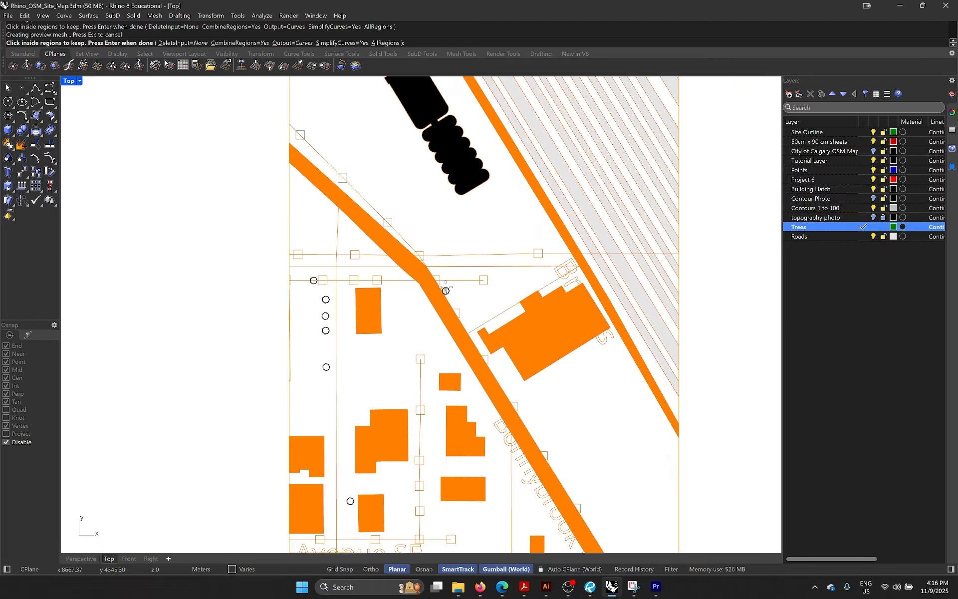
Step: Create the outlines of the picked trees and fill them with a Solid hatch
right_drag(439, 294, 419, 298)
scroll(406, 178, down, 6)
scroll(408, 261, up, 4)
scroll(419, 297, down, 6)
scroll(414, 292, up, 6)
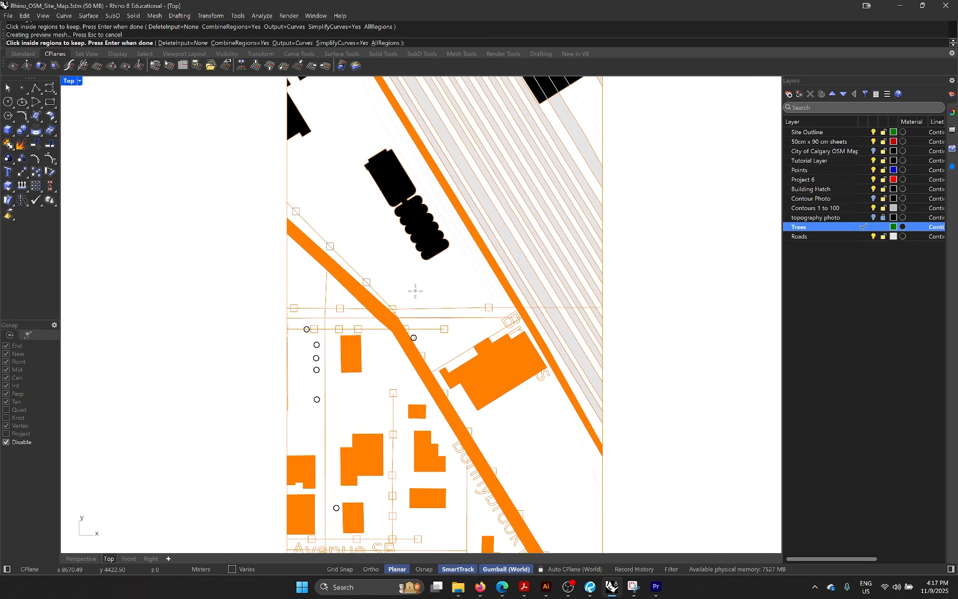
scroll(406, 284, down, 2)
scroll(400, 279, down, 3)
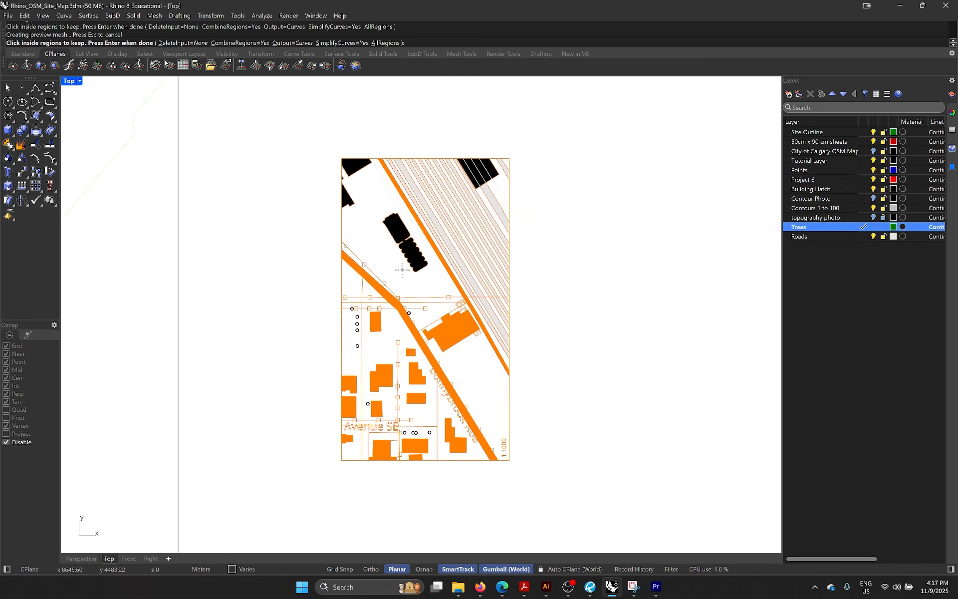
key(Return)
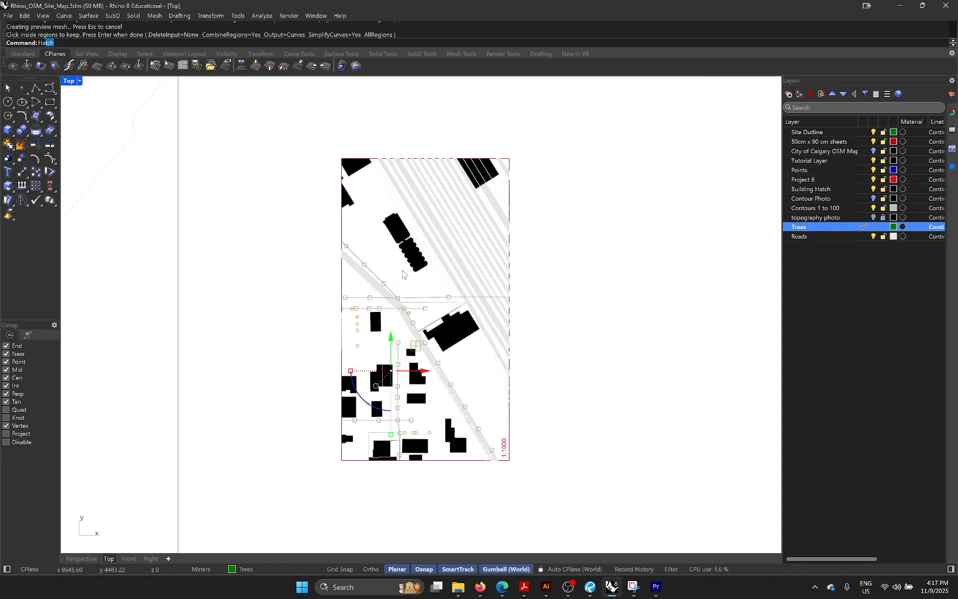
text(Ha)
key(Return)
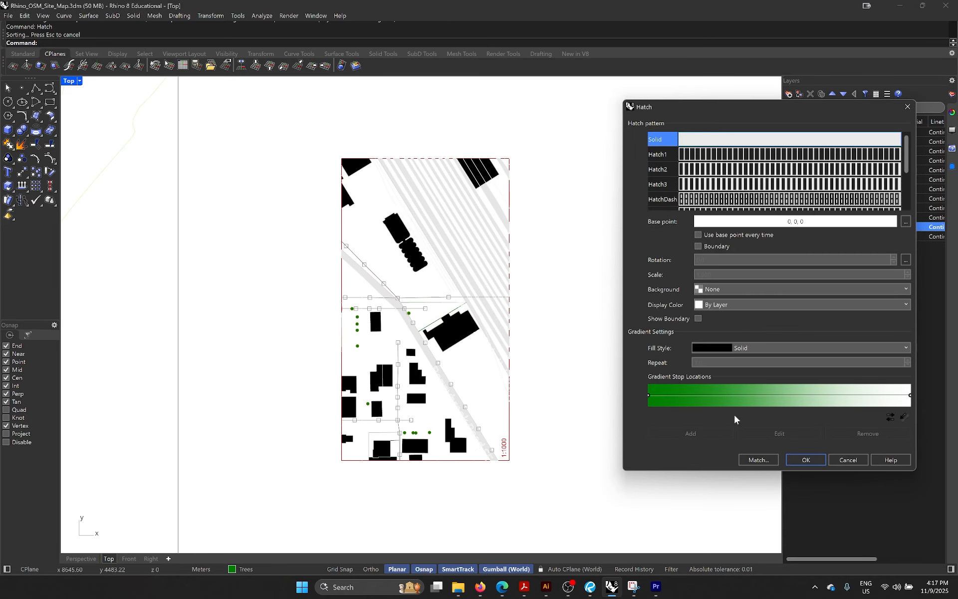
click(804, 459)
scroll(392, 325, up, 3)
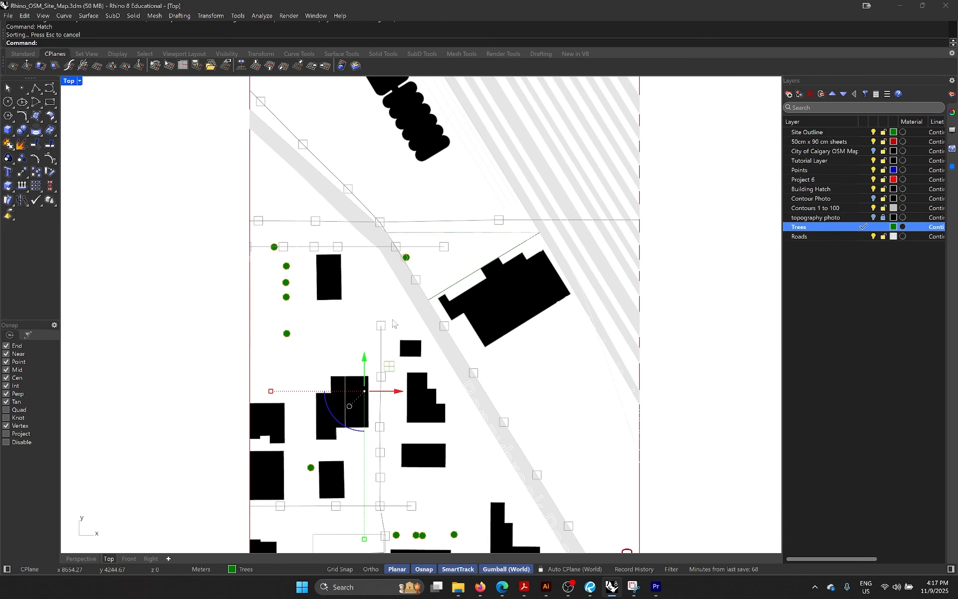
right_drag(393, 321, 361, 267)
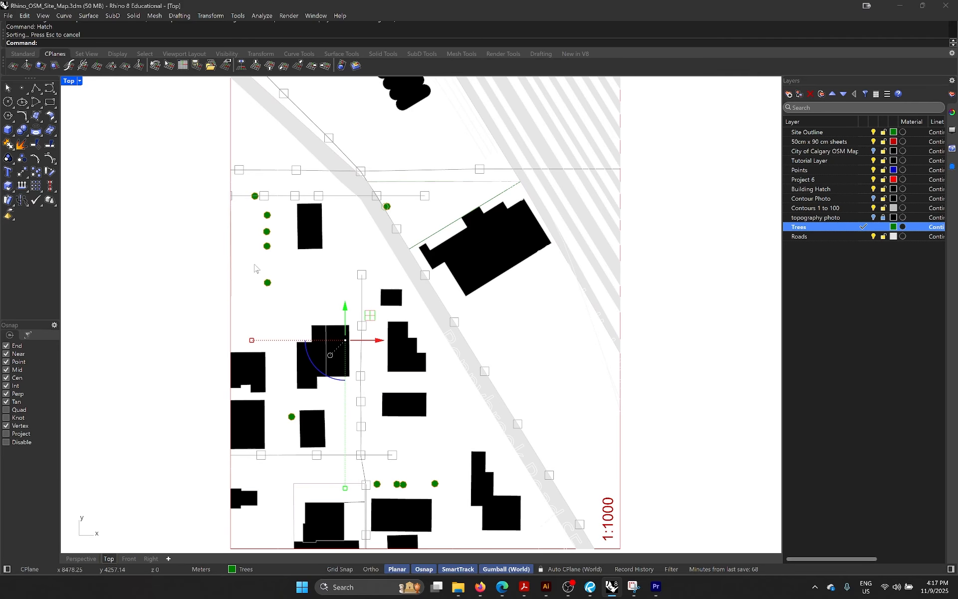
Step: Deselect the selected object and change the Trees layer's colour to Dark Gray
click(279, 263)
right_drag(340, 384, 309, 333)
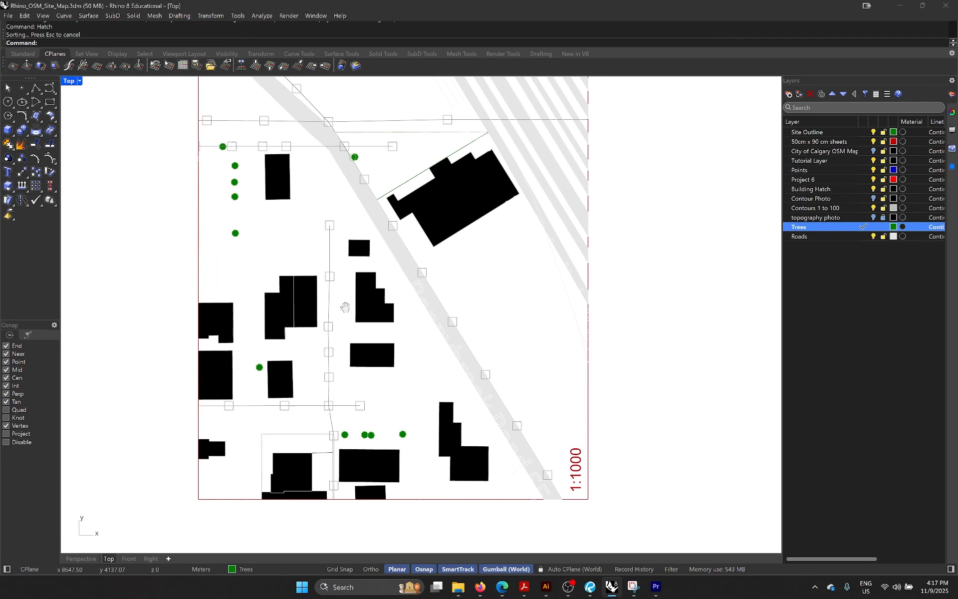
right_drag(378, 268, 358, 317)
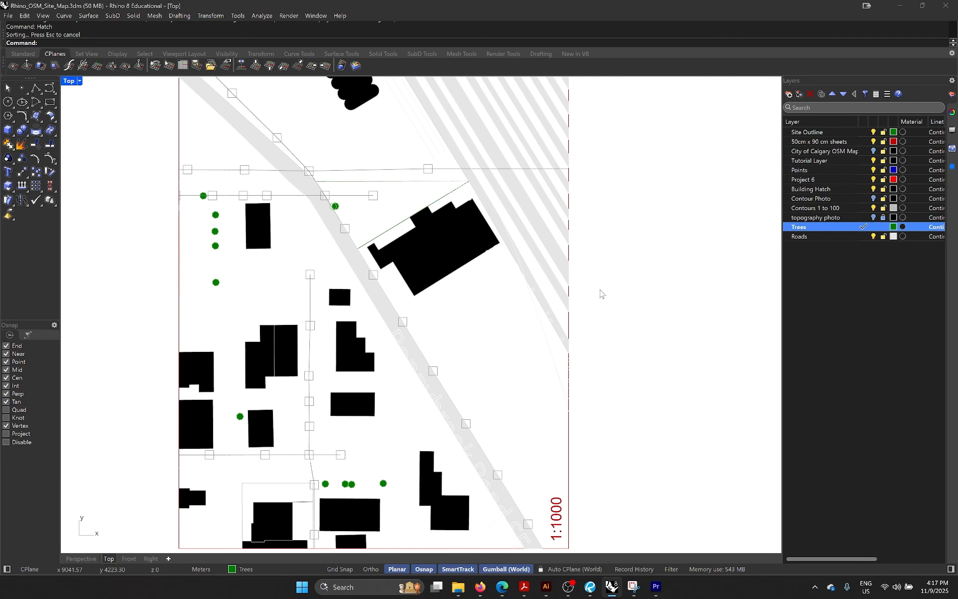
click(893, 227)
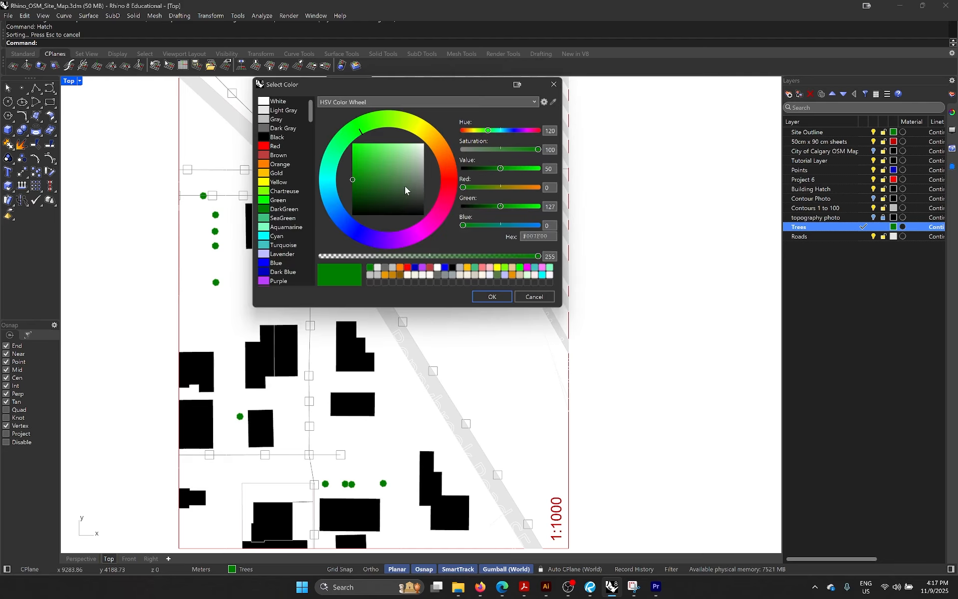
click(279, 128)
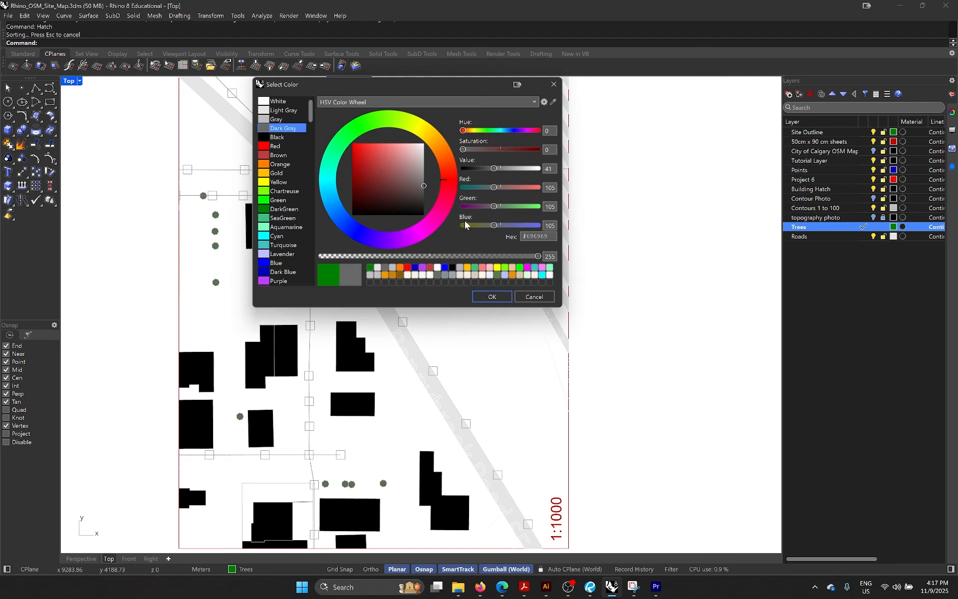
click(492, 297)
scroll(485, 307, down, 4)
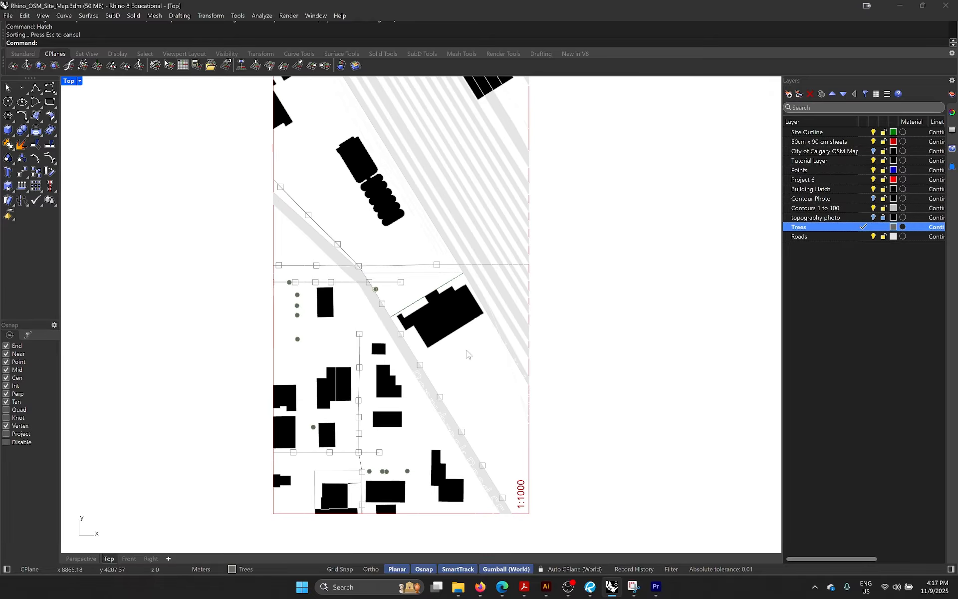
right_drag(468, 352, 458, 400)
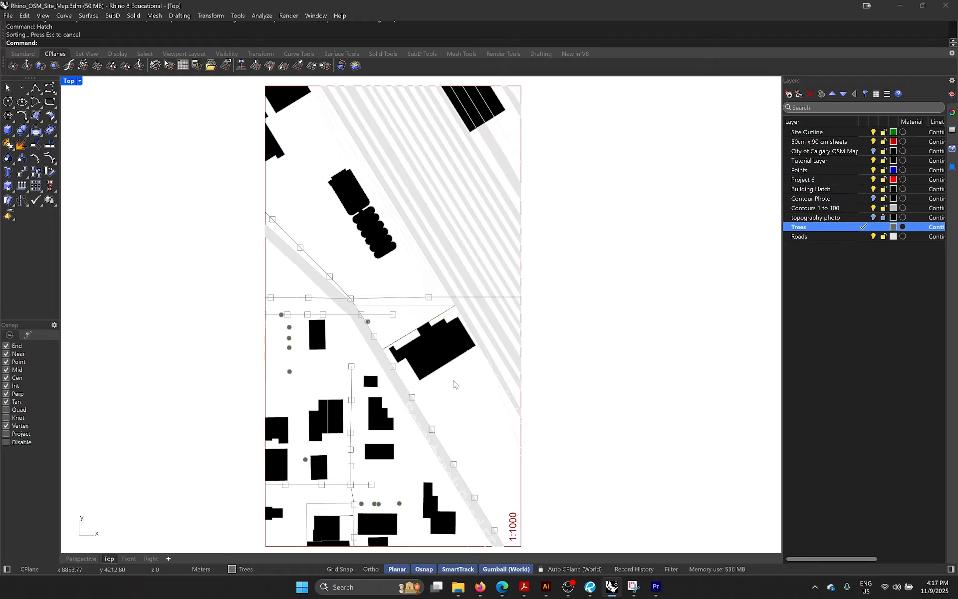
scroll(454, 383, down, 2)
scroll(454, 382, up, 2)
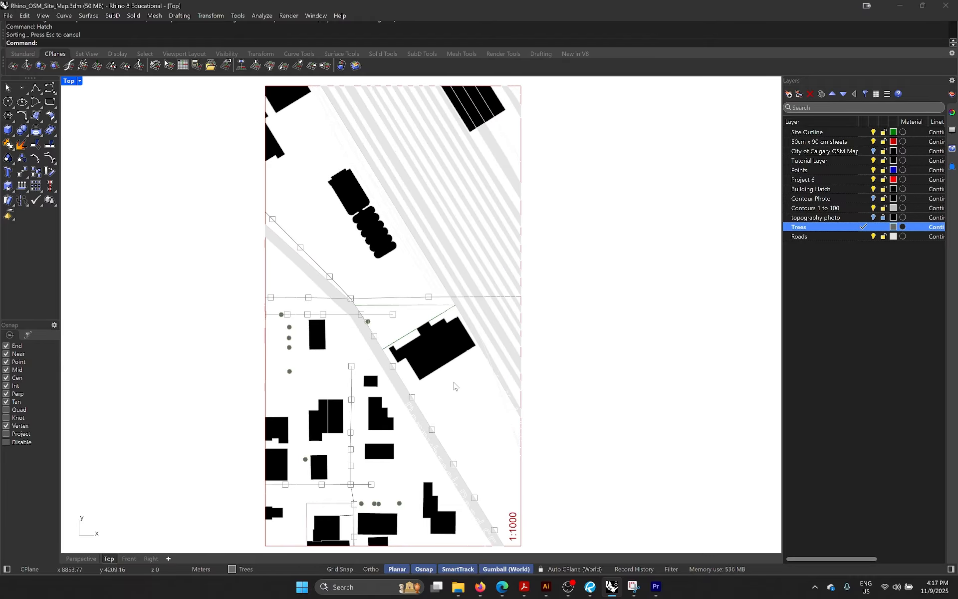
mouse_move(454, 407)
right_down()
mouse_move(458, 417)
mouse_move(460, 403)
right_up()
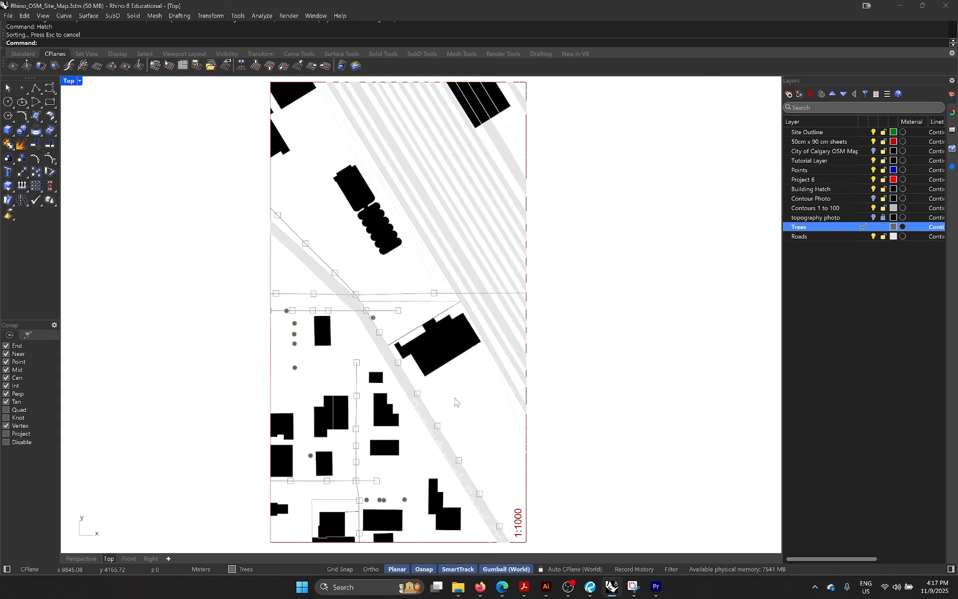